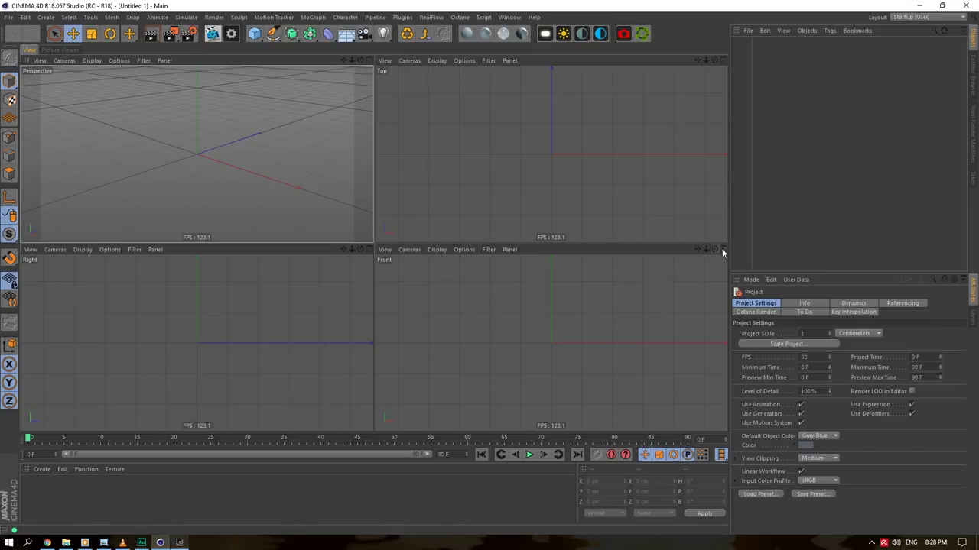
Load woodpawn__52172.1444678981.400.400.jpg as the background image of the maximized Front view
left_click(775, 314)
left_click(753, 279)
left_click(783, 448)
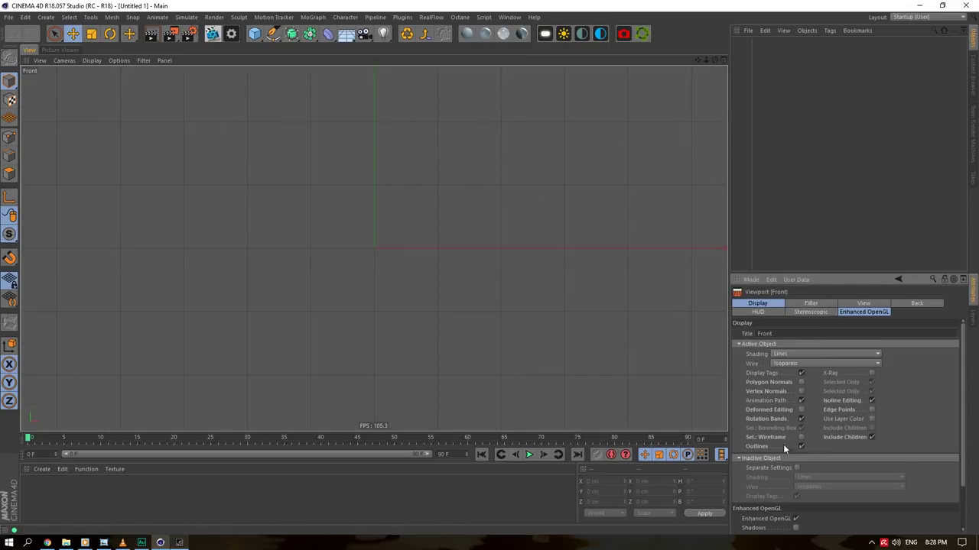
left_click(864, 304)
left_click(903, 304)
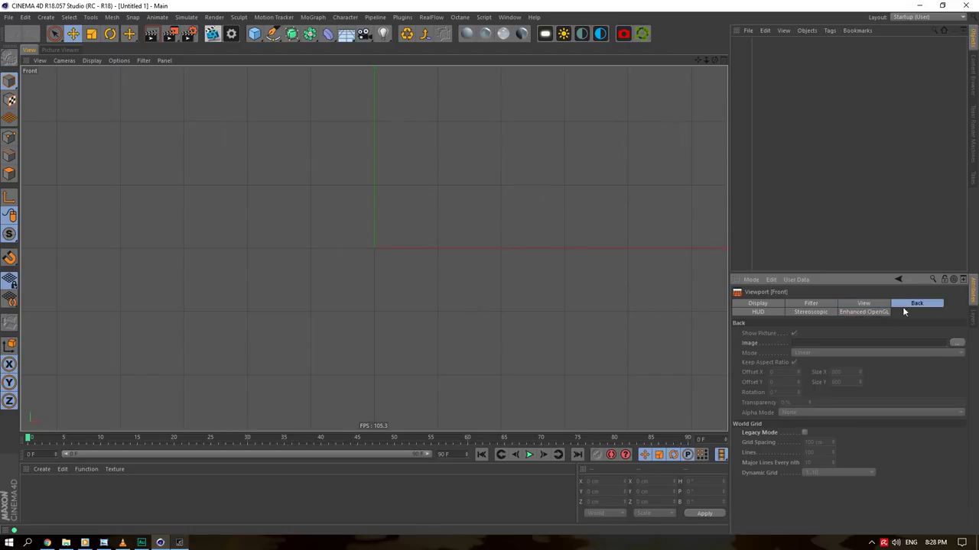
left_click(957, 342)
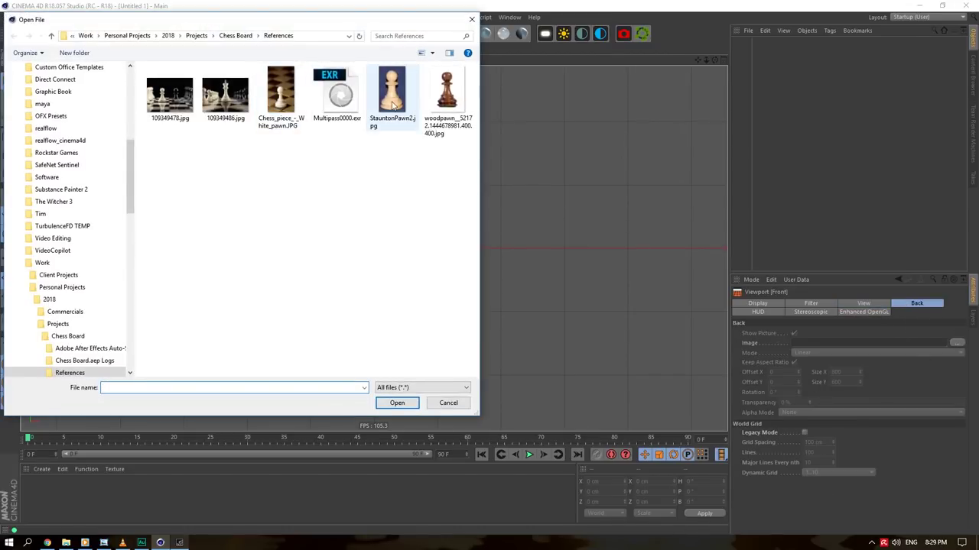
left_click(448, 95)
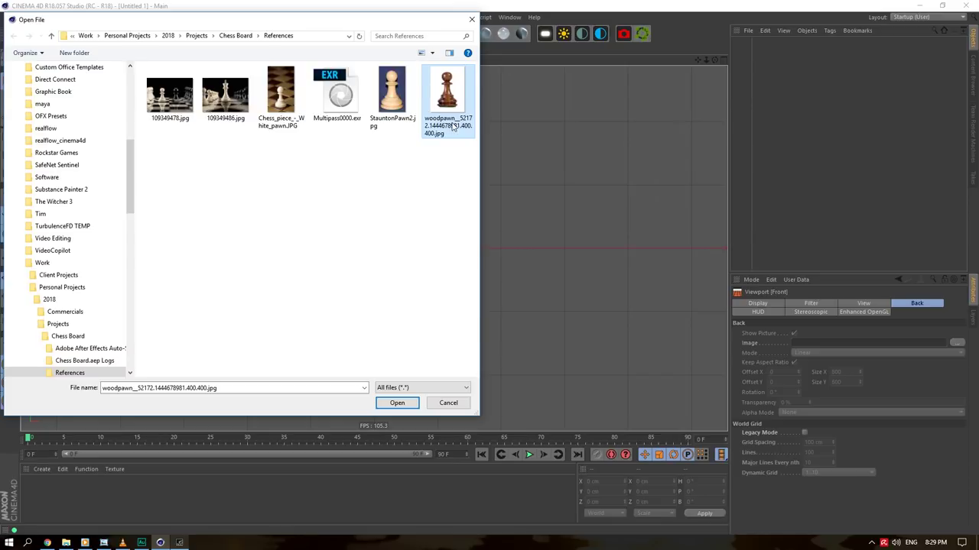
left_click(398, 403)
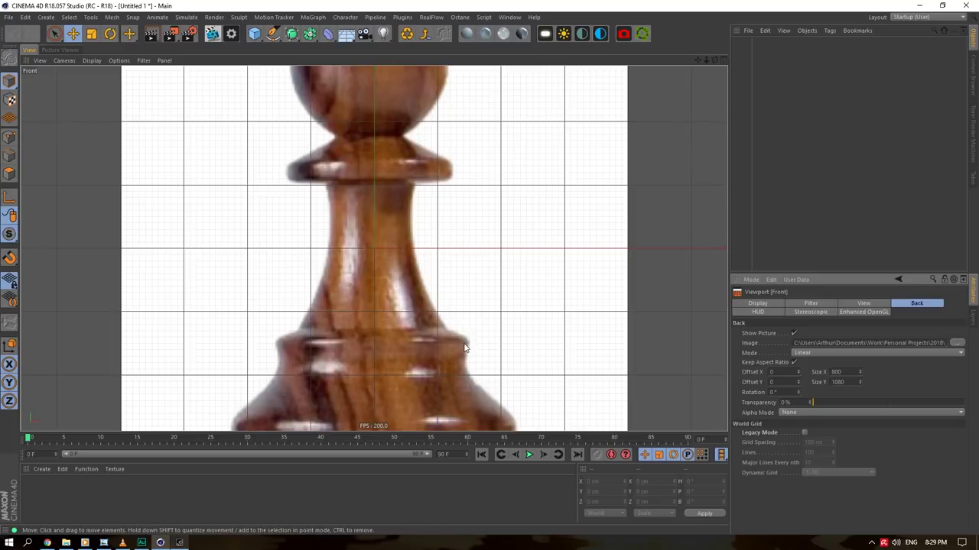
Start a Bezier spline with the Pen tool at the pawn's bottom centre and trace the base's right outline up to the wide bulge
scroll(462, 354, "down", 5)
scroll(462, 353, "up", 3)
scroll(462, 353, "up", 2)
scroll(462, 354, "down", 4)
scroll(474, 340, "up", 6)
middle_click_drag(473, 279, 451, 295, "alt")
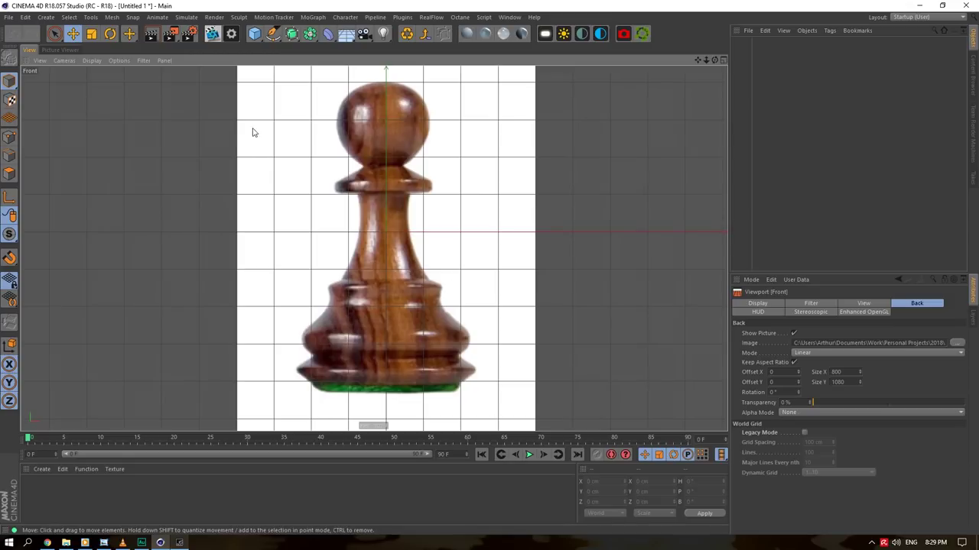
left_click(273, 34)
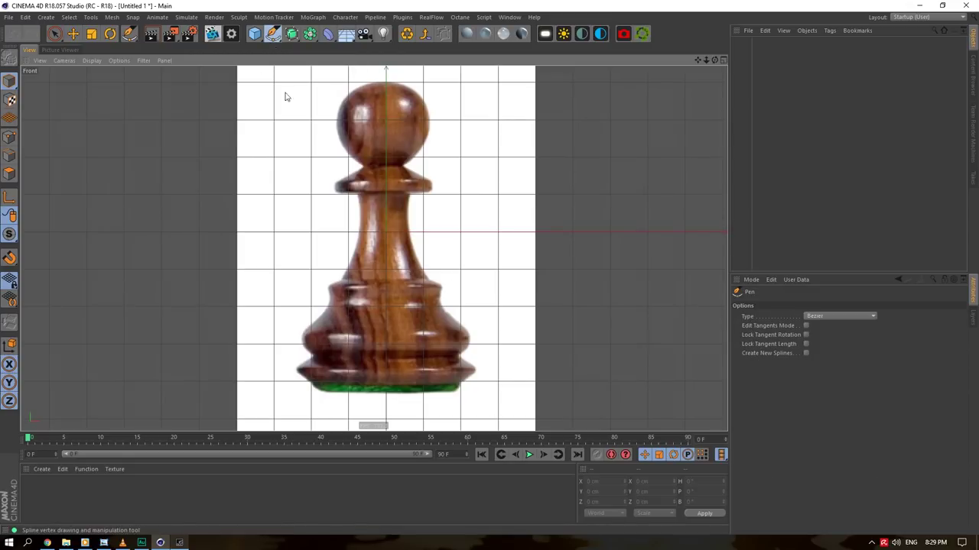
left_click(386, 396)
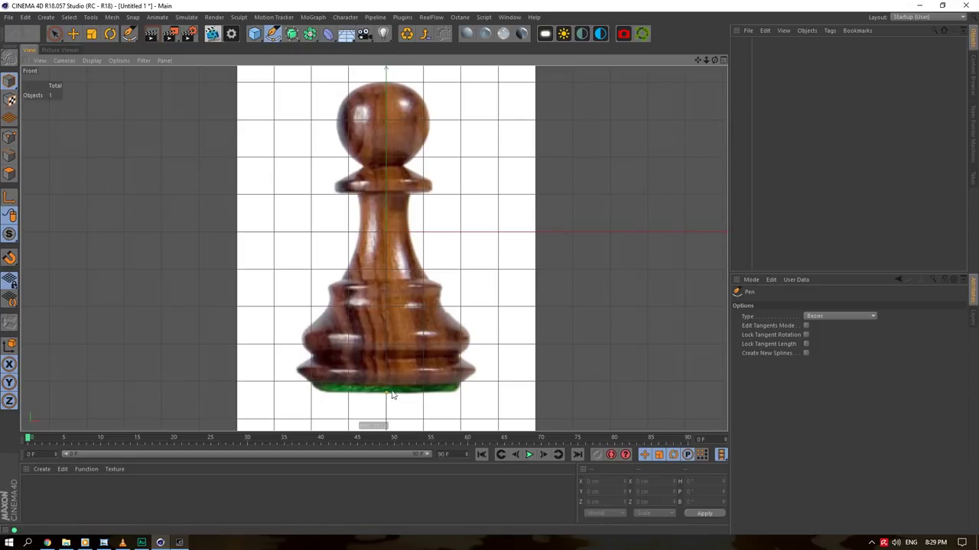
scroll(448, 397, "up", 3)
left_click(448, 391)
key("ctrl+z")
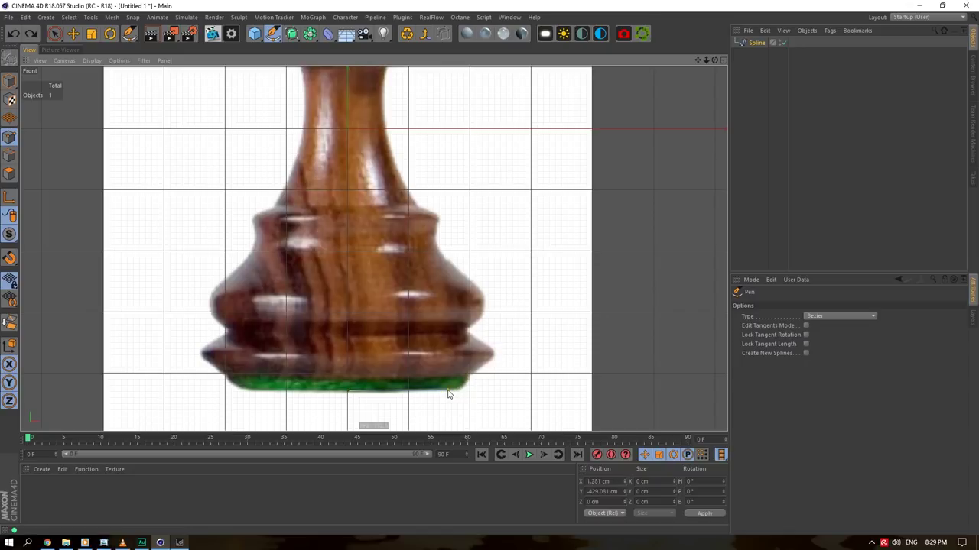
left_click(456, 390)
left_click_drag(483, 369, 490, 364)
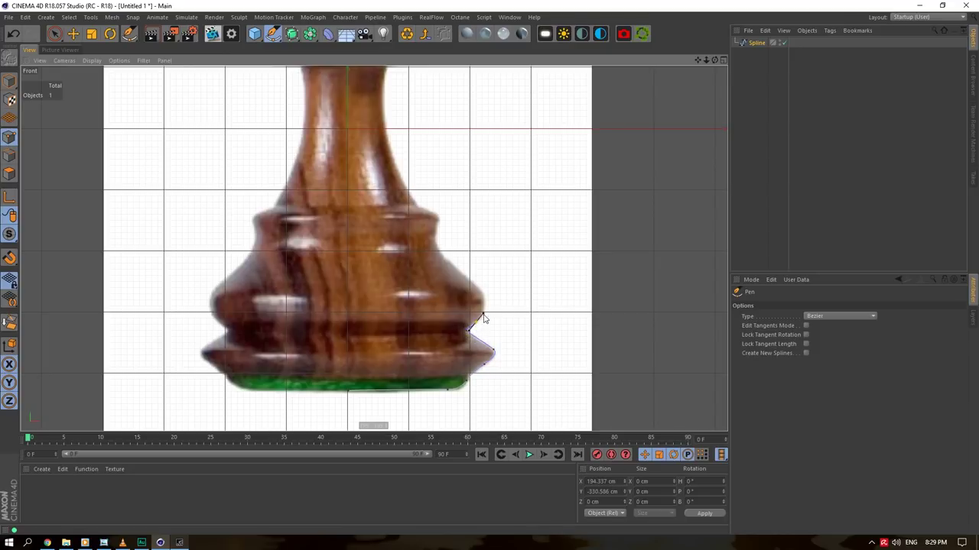
left_click_drag(481, 292, 477, 287)
Continue the spline up the pawn's right outline, past the upper base ring and along the neck to the collar's underside
left_click_drag(698, 60, 702, 163)
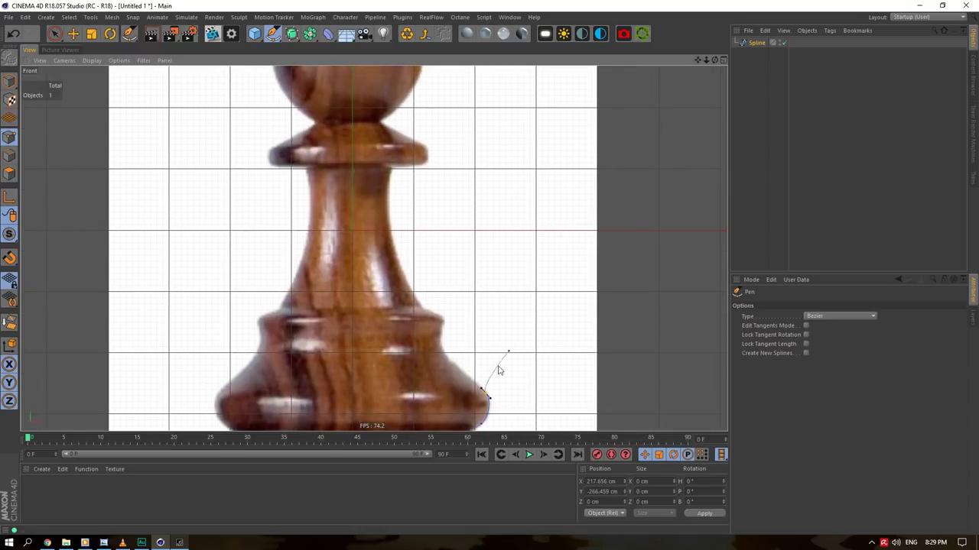
left_click(440, 347)
left_click(443, 331)
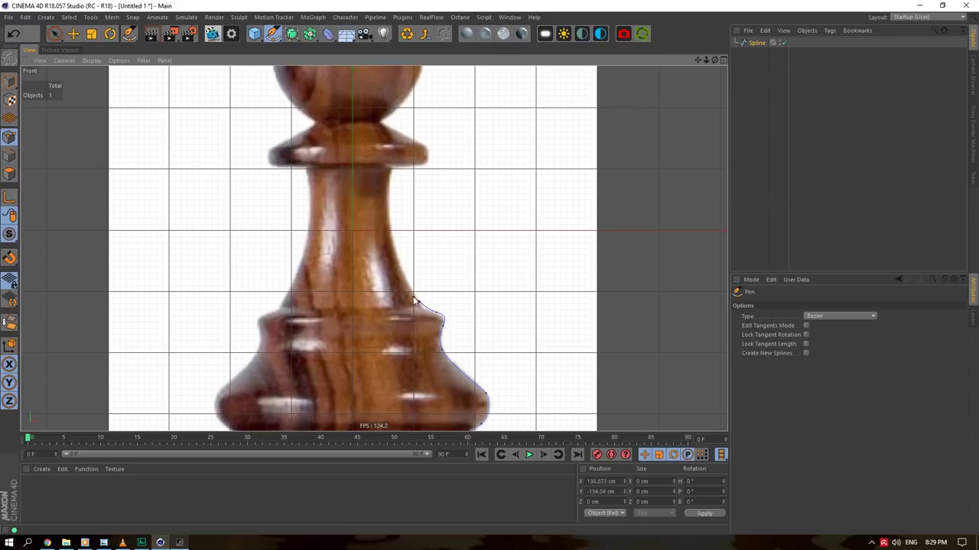
left_click_drag(388, 224, 387, 187)
left_click(391, 170)
Trace the collar's rounded right edge and slope with the spline, up to the crease below the head
left_click_drag(697, 60, 708, 90)
scroll(456, 179, "up", 4)
left_click(425, 208)
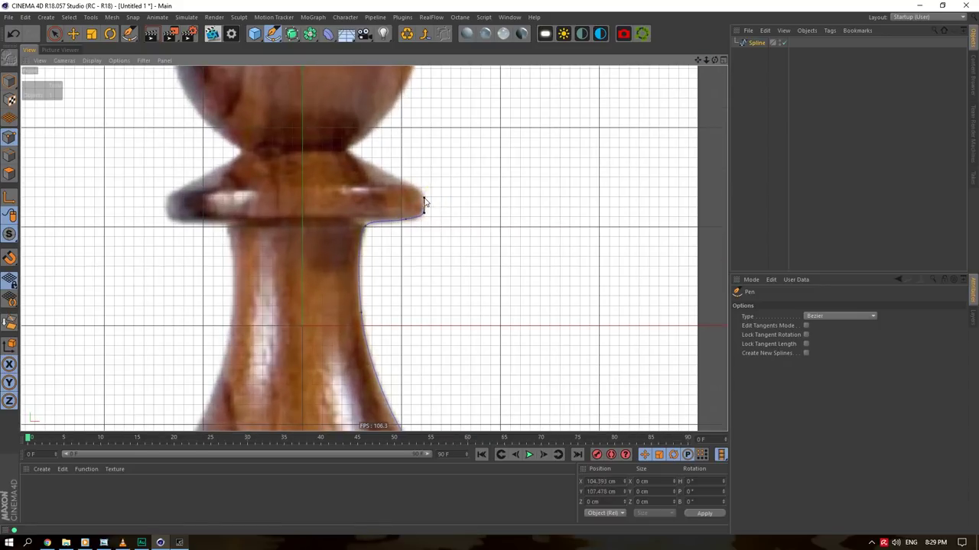
left_click_drag(412, 185, 400, 181)
left_click(348, 152)
left_click(347, 150)
Trace the round head with curved points at about X 117, Y 295 cm and at the top centre, about Y 403 cm
scroll(348, 149, "down", 2)
left_click_drag(698, 59, 710, 140)
scroll(398, 186, "up", 1)
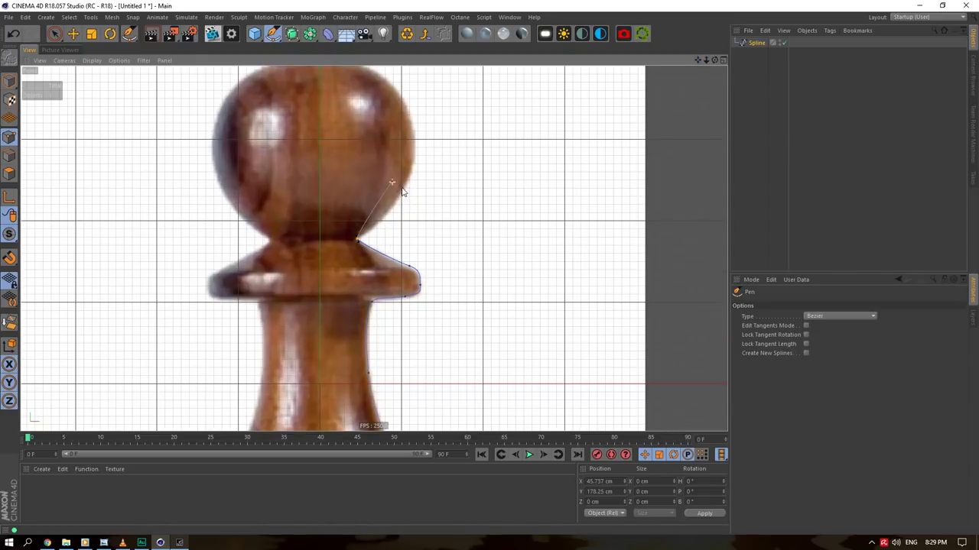
left_click_drag(698, 60, 712, 138)
left_click_drag(423, 262, 425, 172)
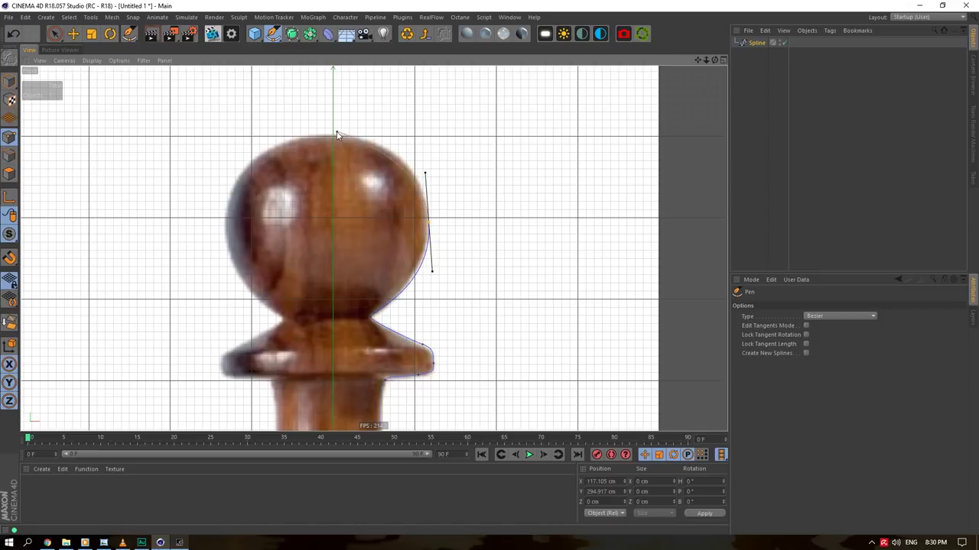
left_click_drag(333, 137, 297, 134)
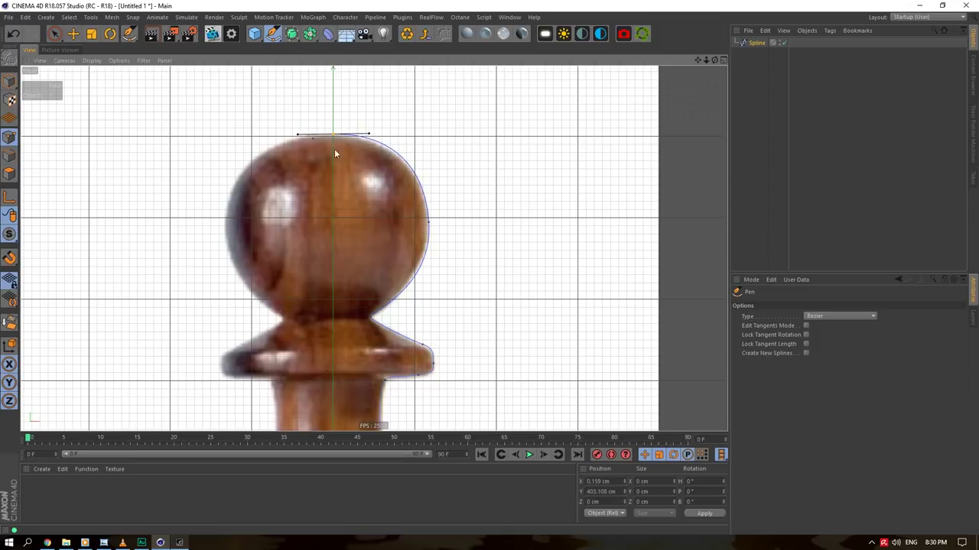
Set the spline's bottom centre point to X 0 and Y -430 cm
scroll(384, 180, "down", 3)
key("e")
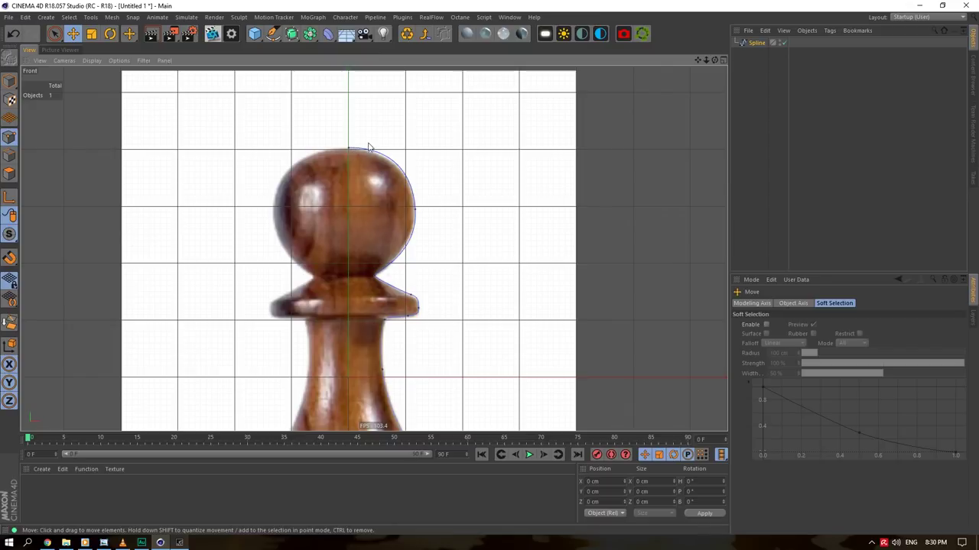
left_click_drag(699, 61, 693, 9)
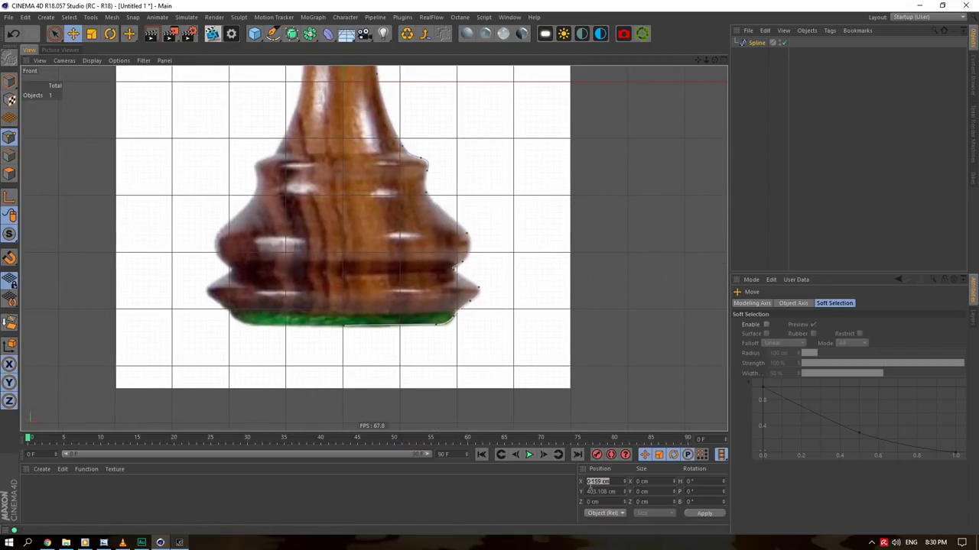
left_click(345, 327)
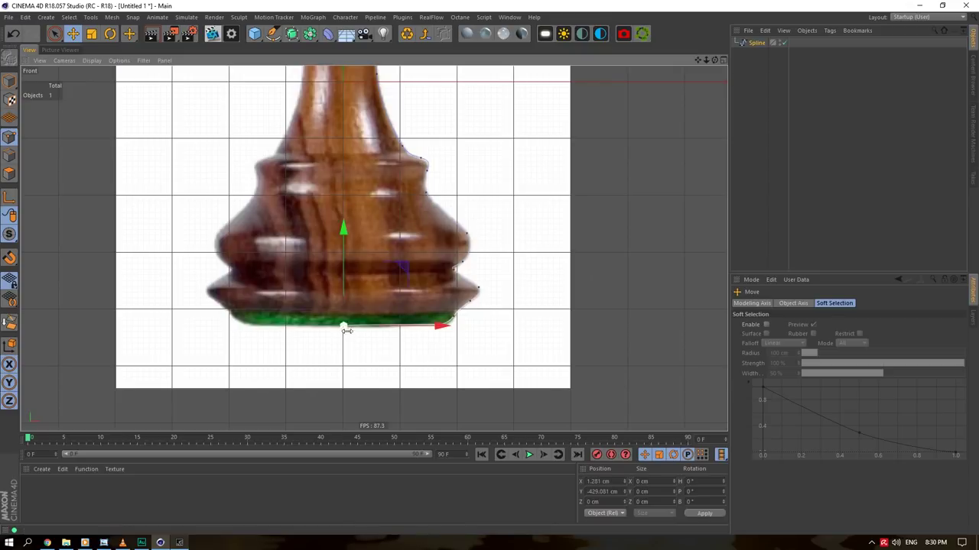
double_click(604, 481)
type("0")
key("Return")
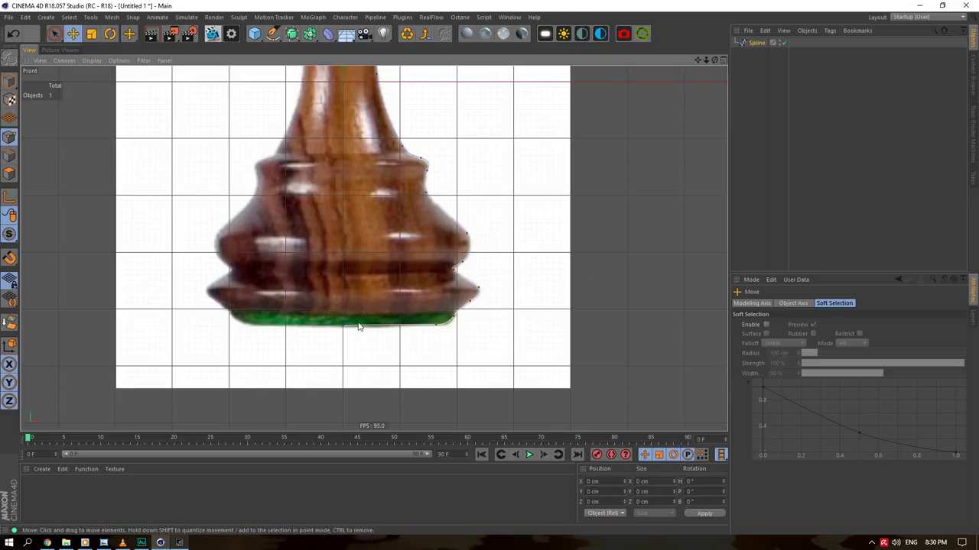
double_click(604, 492)
type("-4")
key("ctrl+c")
left_click(704, 514)
Set the second spline point, near the base's outer bottom corner, to Y -430 cm
left_click(500, 326)
left_click(436, 325)
double_click(617, 493)
key("ctrl+v")
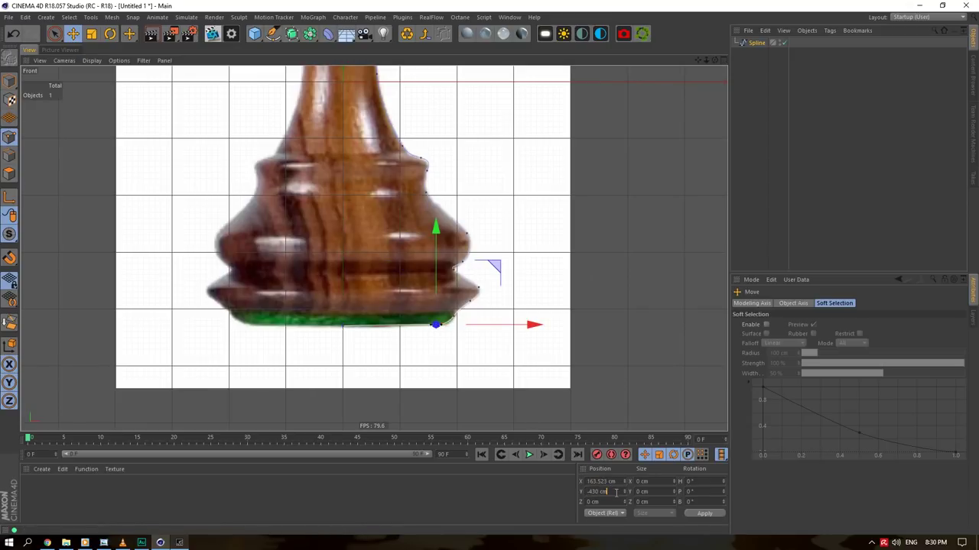
Adjust the tangent handles of the two bottom spline points so the base line runs horizontally from the centre axis
scroll(434, 325, "up", 3)
middle_click_drag(369, 224, 375, 257, "alt")
left_click(363, 300)
left_click(284, 369)
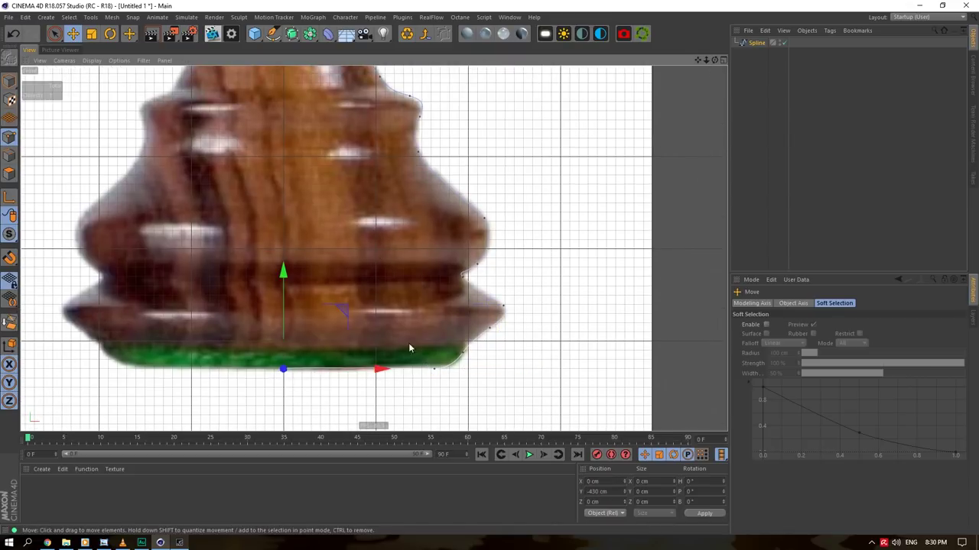
left_click(432, 370)
left_click_drag(425, 371, 398, 372)
left_click(283, 370)
scroll(293, 382, "up", 5)
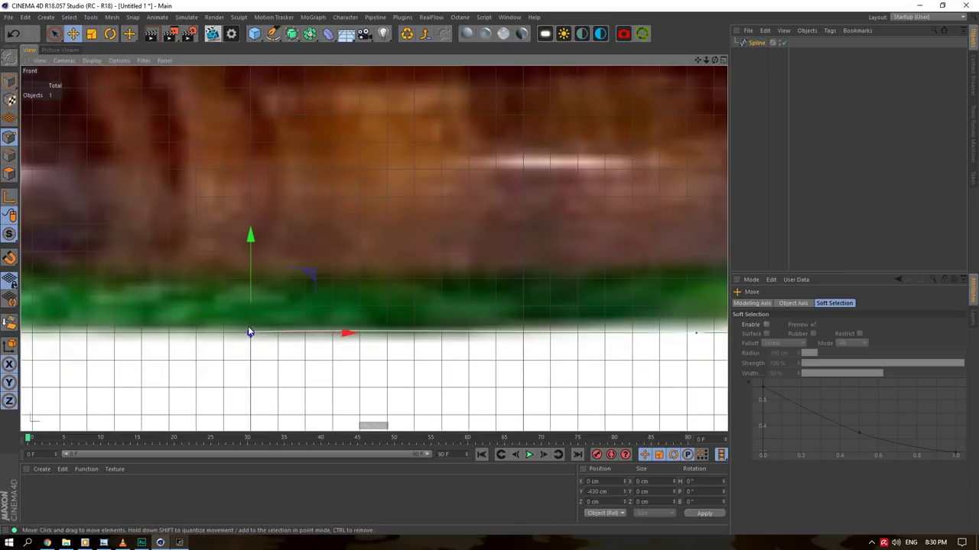
left_click_drag(251, 332, 269, 337)
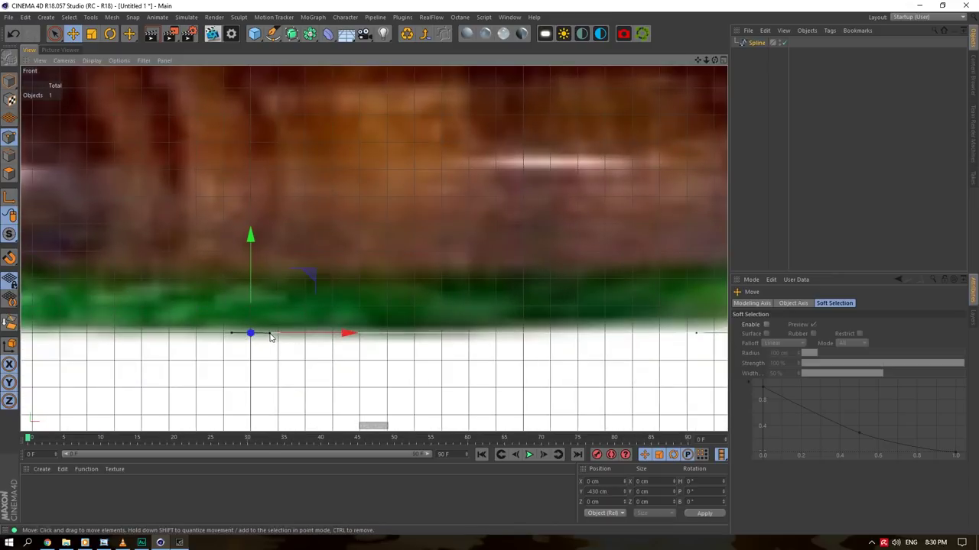
scroll(341, 332, "down", 5)
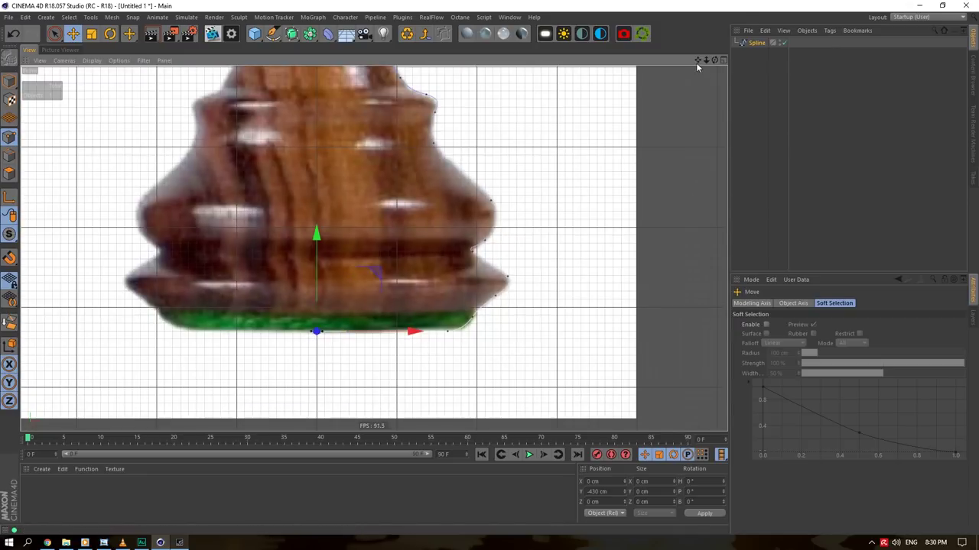
Shift the base's outer bottom point to about X 162 cm and fit the lower flange's outermost point to the reference outline
left_click_drag(697, 60, 702, 111)
left_click(454, 381)
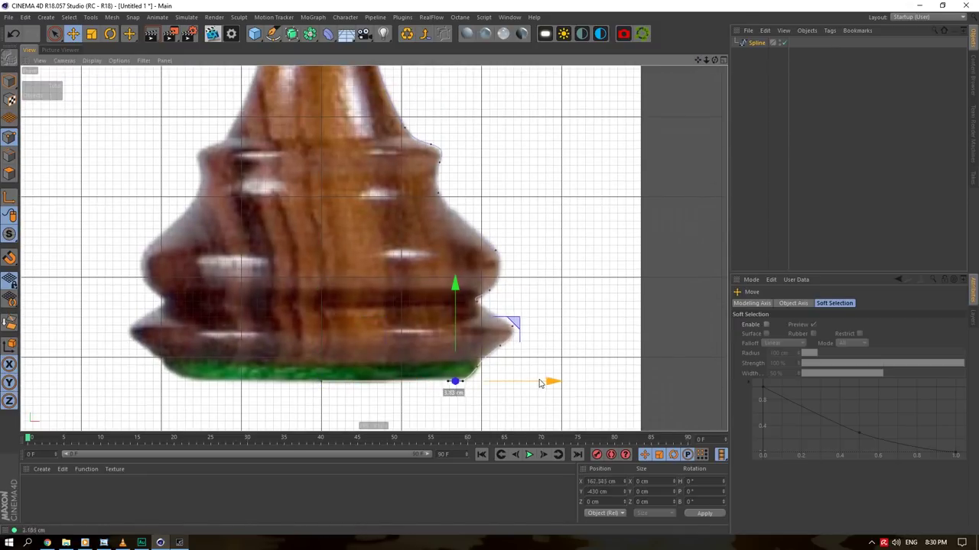
left_click_drag(515, 324, 572, 269)
left_click(512, 326)
Lower the collar's underside point to about Y 105 cm and level its tangent handles
left_click_drag(698, 61, 703, 132)
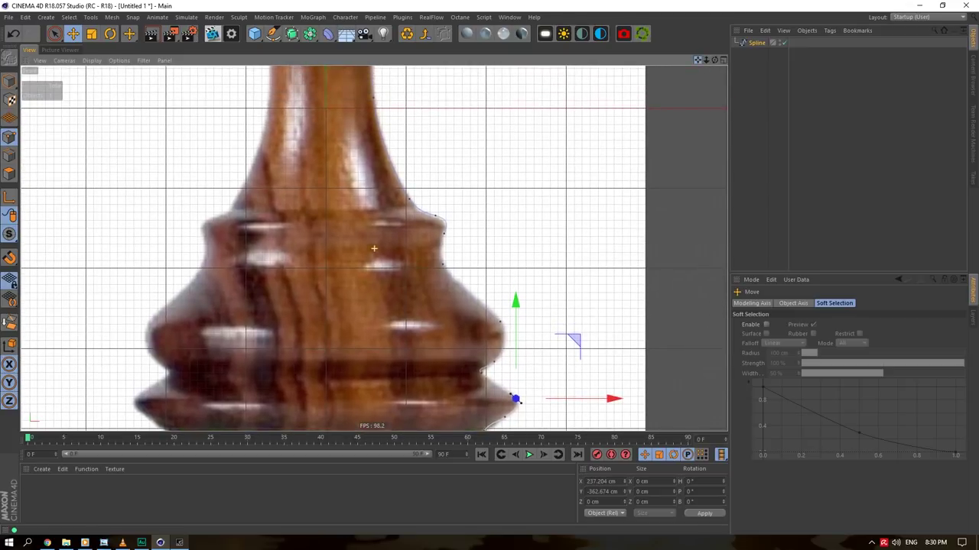
left_click(433, 217)
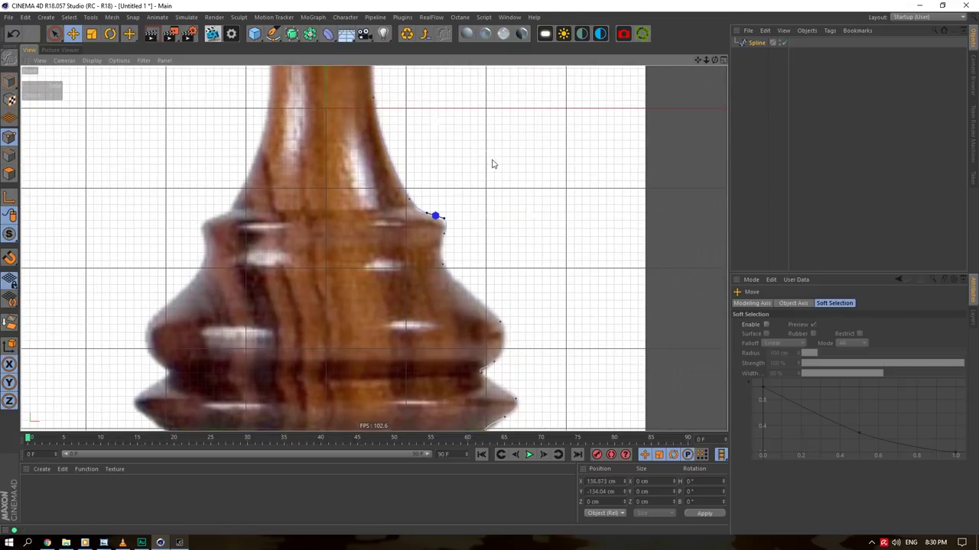
left_click_drag(702, 61, 703, 269)
left_click(414, 231)
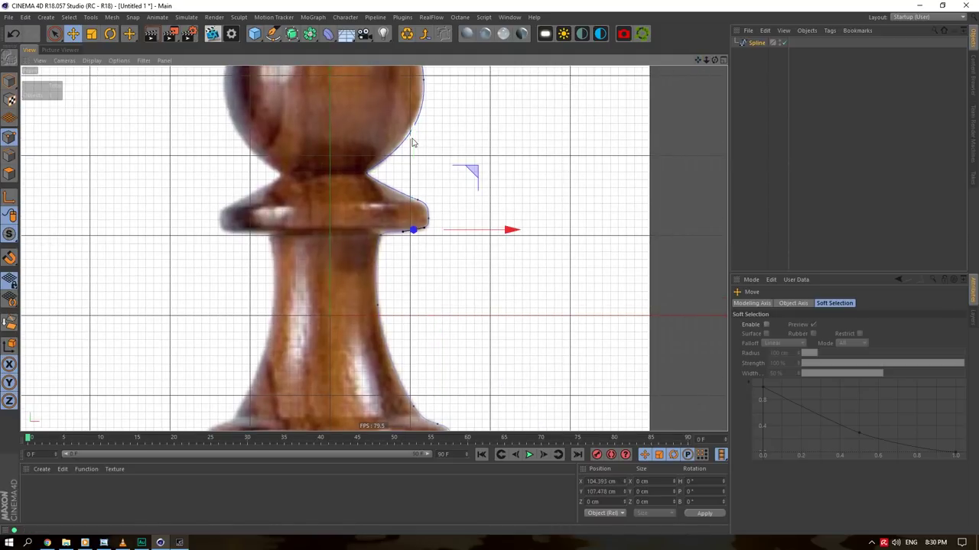
left_click_drag(403, 234, 397, 233)
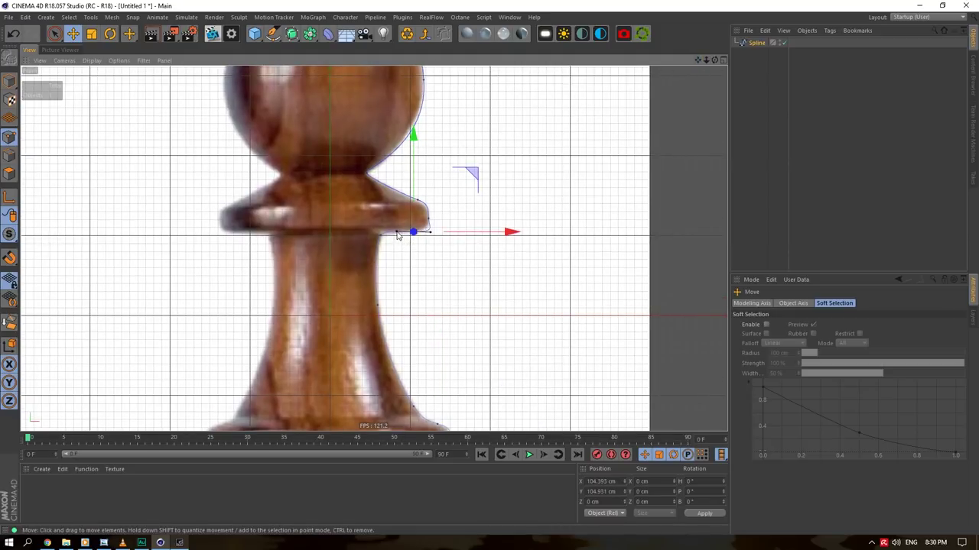
Refine the tangent of the collar's outermost point and move the underside point outward to about X 107 cm
scroll(407, 228, "up", 3)
left_click(440, 215)
left_click(434, 219)
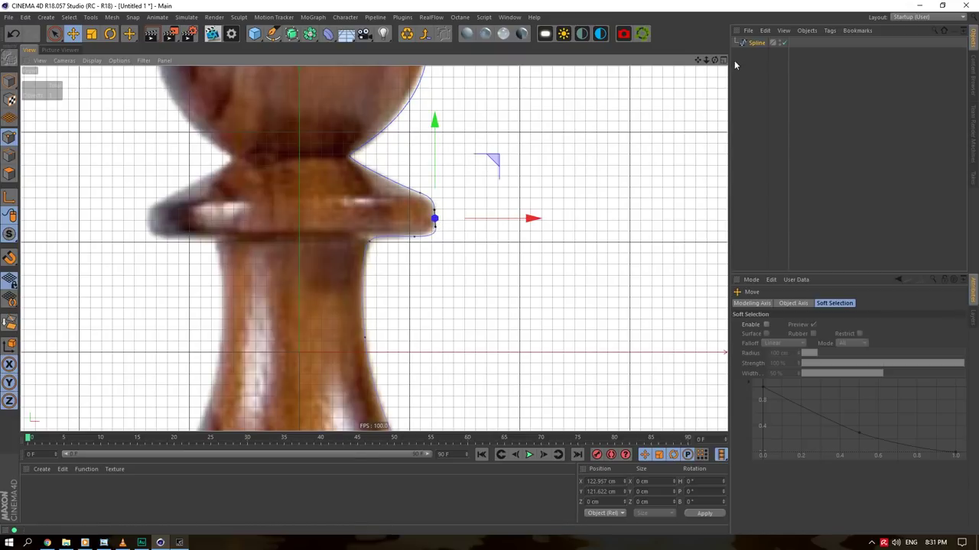
left_click_drag(701, 60, 699, 96)
middle_click_drag(374, 249, 375, 260, "alt")
left_click(434, 256)
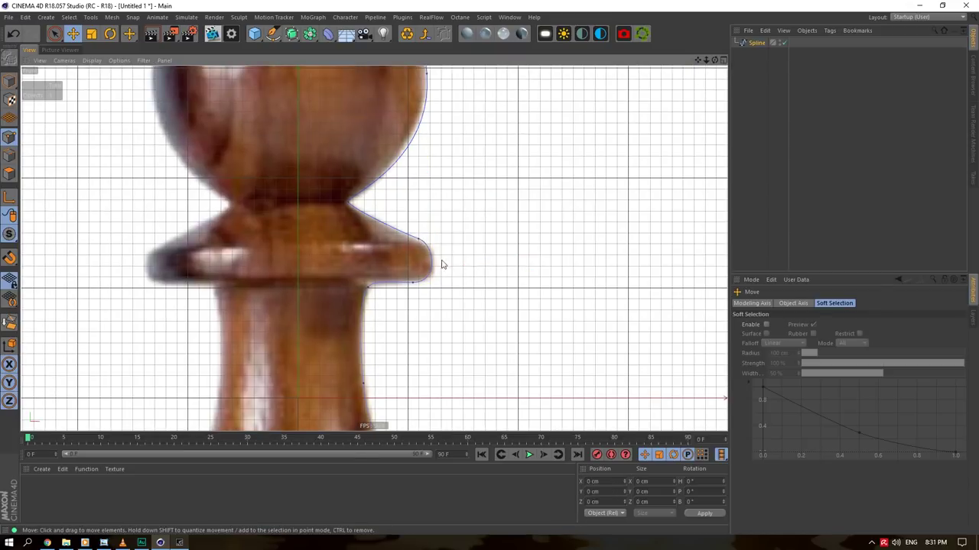
left_click(435, 263)
left_click_drag(433, 256, 434, 252)
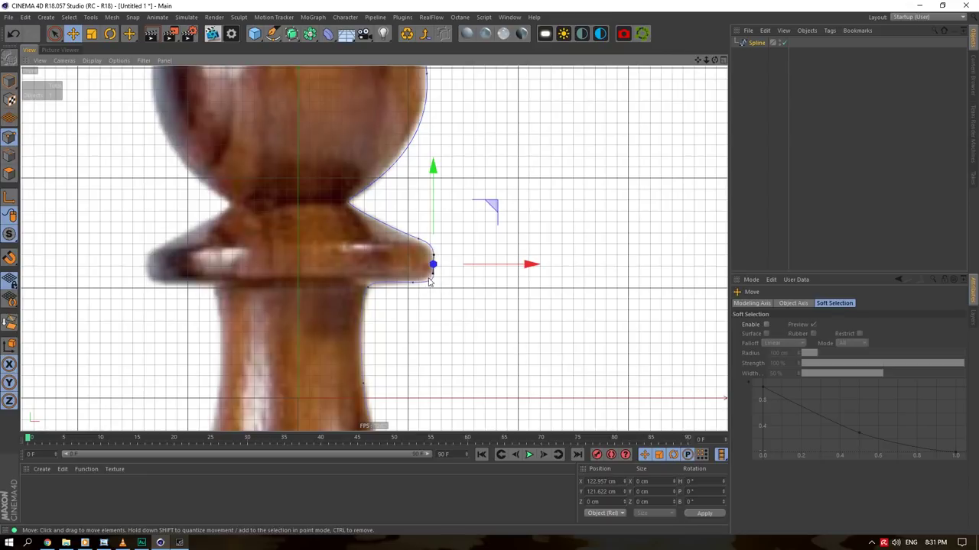
left_click(412, 282)
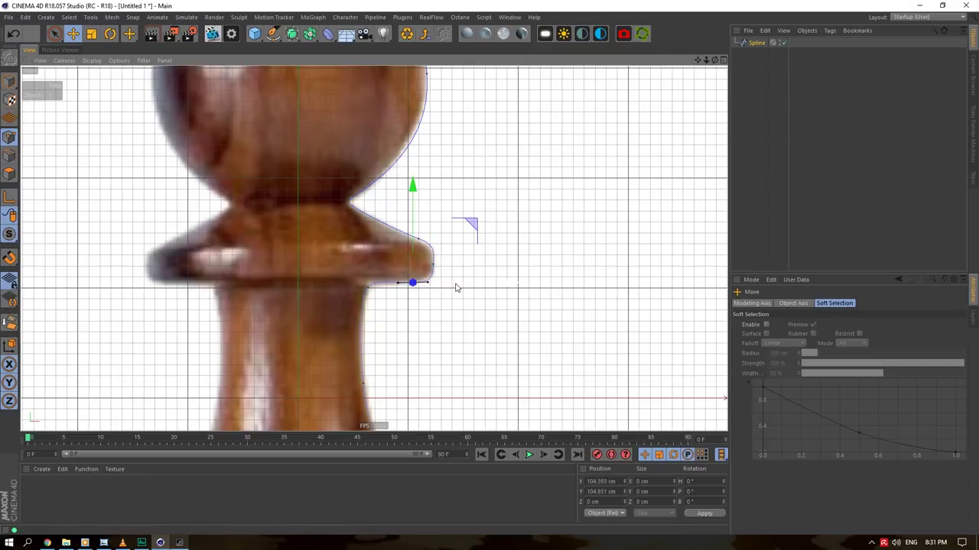
mouse_move(509, 284)
left_mouse_down()
mouse_move(523, 284)
mouse_move(513, 284)
left_mouse_up()
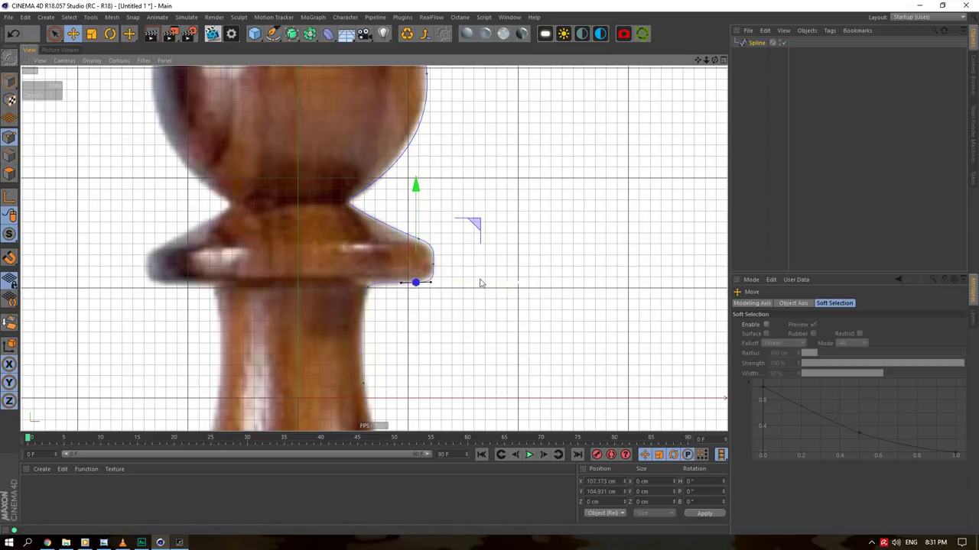
Raise the collar's outermost spline point to about Y 124 cm and shorten the tangent handles of its underside point
left_click(433, 265)
left_click_drag(433, 265, 433, 261)
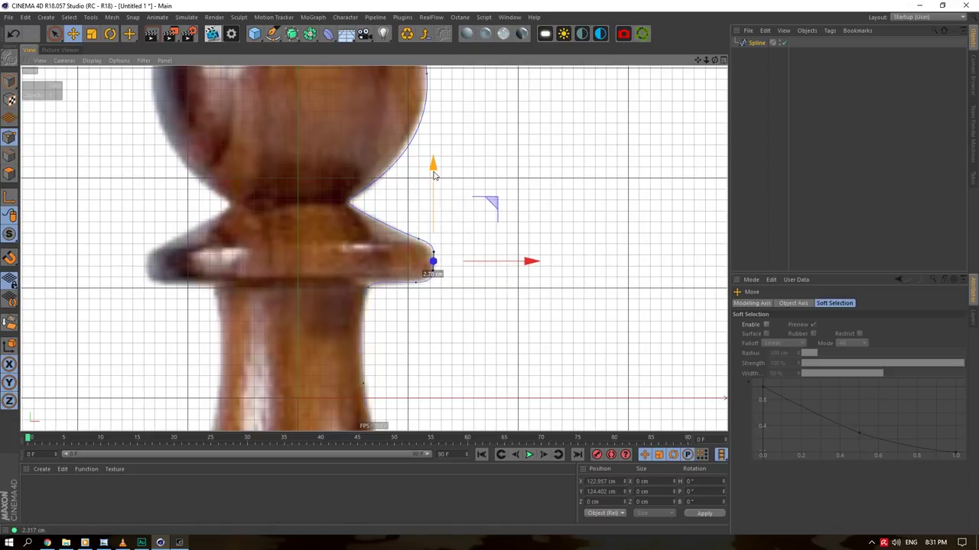
left_click(417, 283)
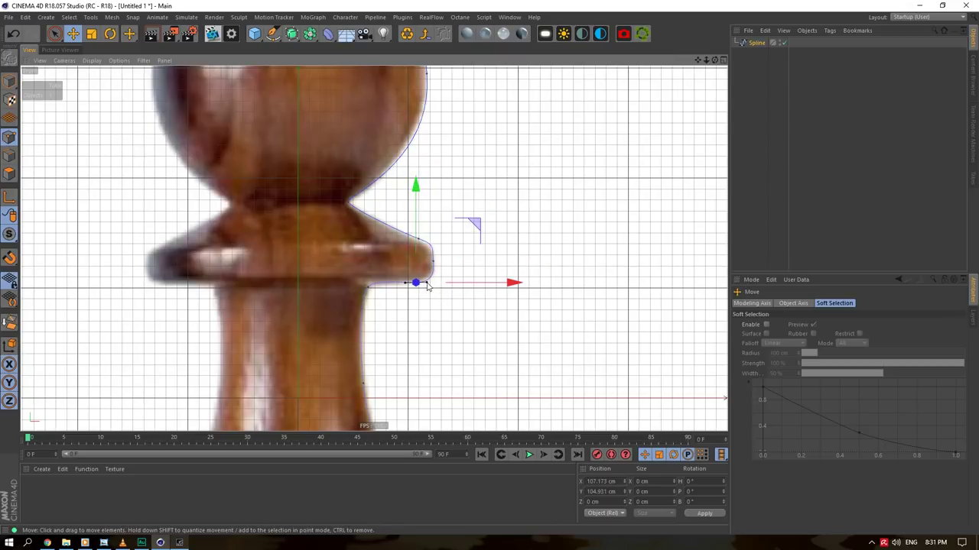
left_click(350, 203)
Revolve the half profile into a solid pawn by adding a Lathe generator as the spline's parent
left_click_drag(706, 60, 650, 59)
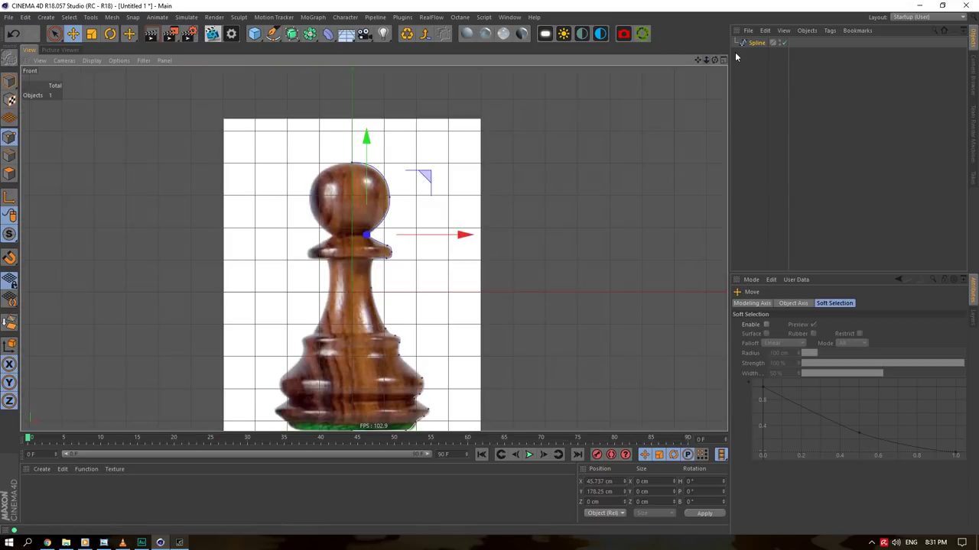
left_click(724, 60)
left_click(354, 64)
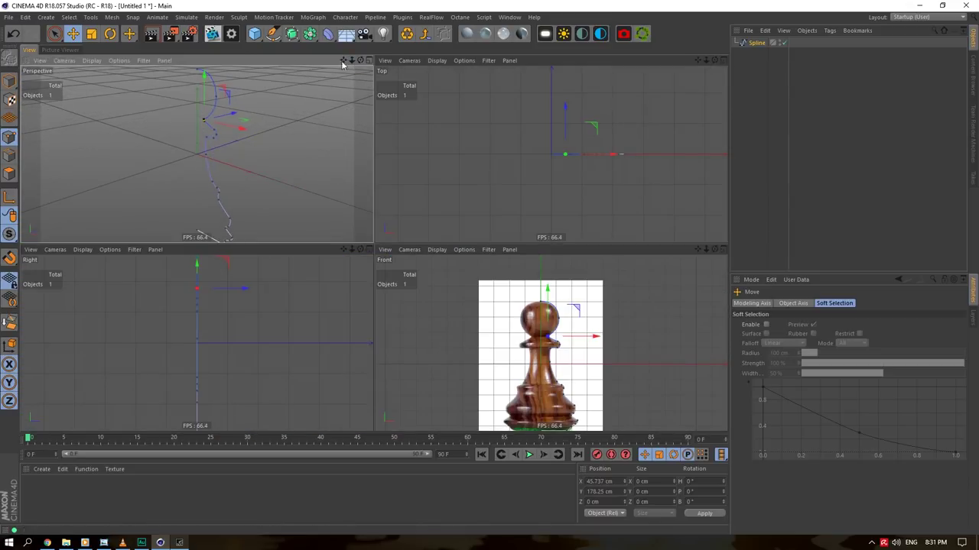
left_click_drag(291, 34, 398, 34, "alt")
left_click_drag(197, 154, 200, 140, "alt")
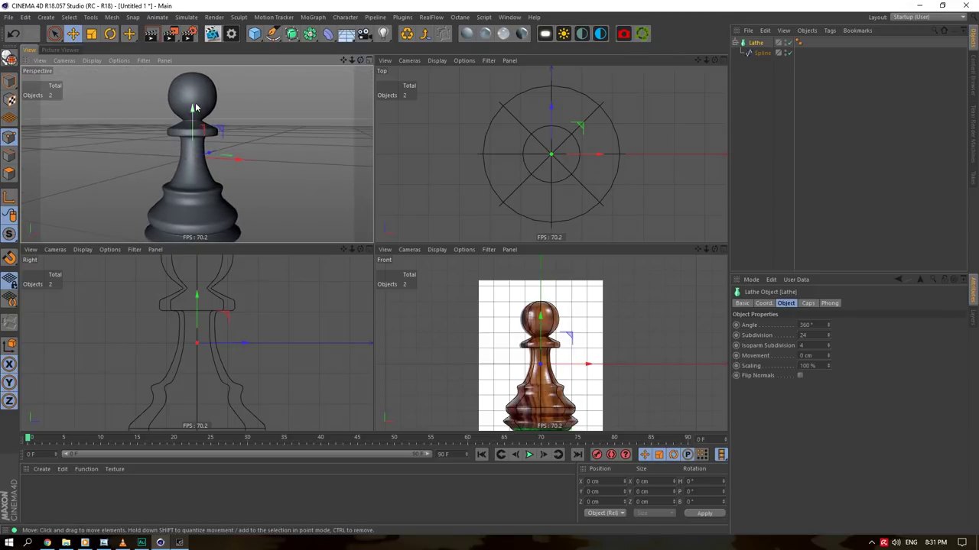
Adjust the head's widest spline point and its tangent with the Lathe disabled, and re-enable the Lathe to check the shape
left_click(789, 43)
scroll(592, 340, "up", 5)
left_click(759, 54)
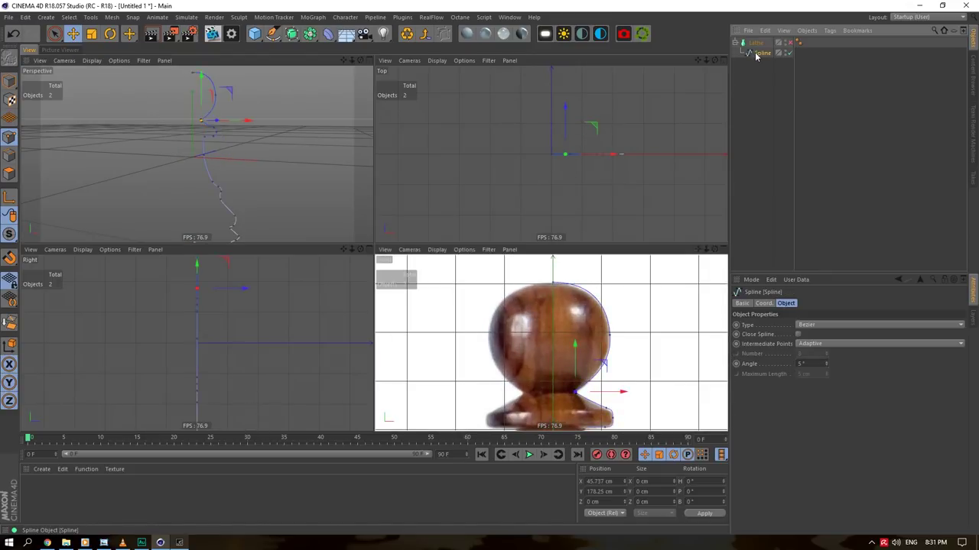
scroll(655, 338, "up", 2)
left_click(600, 335)
mouse_move(597, 303)
left_mouse_down()
mouse_move(599, 312)
mouse_move(601, 292)
mouse_move(600, 301)
left_mouse_up()
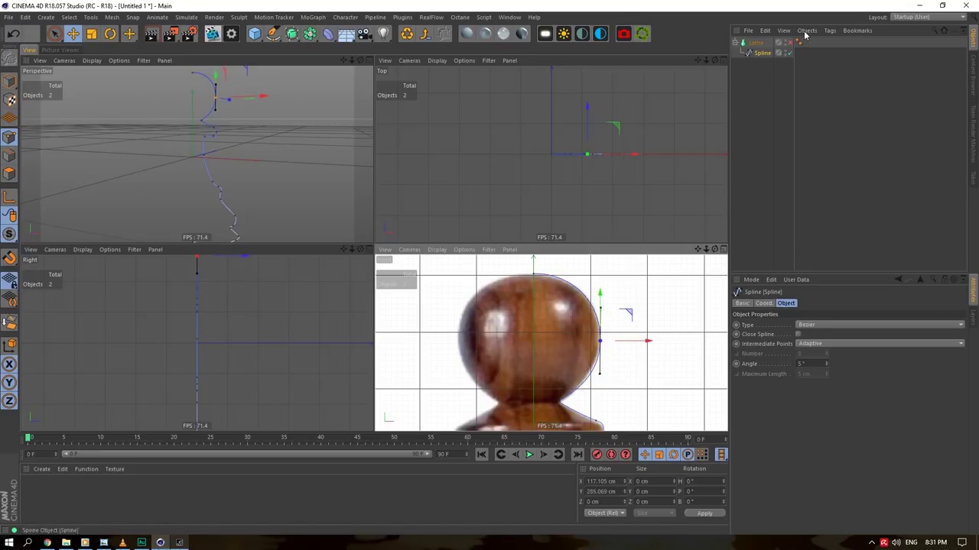
left_click(789, 42)
left_click(802, 54)
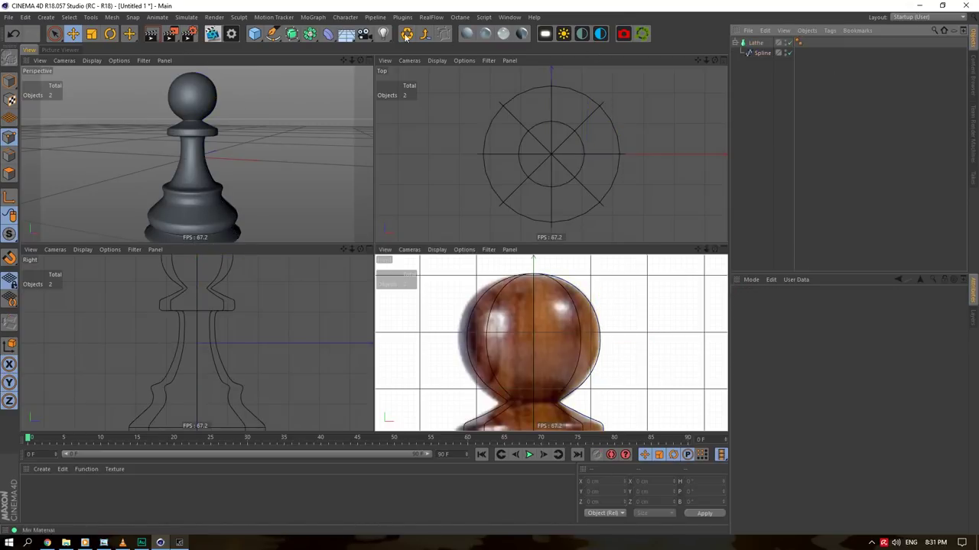
With the Lathe disabled, tilt the lower tangent handle of the head's widest point slightly inward and turn the Lathe back on
left_click(752, 55)
left_click(789, 42)
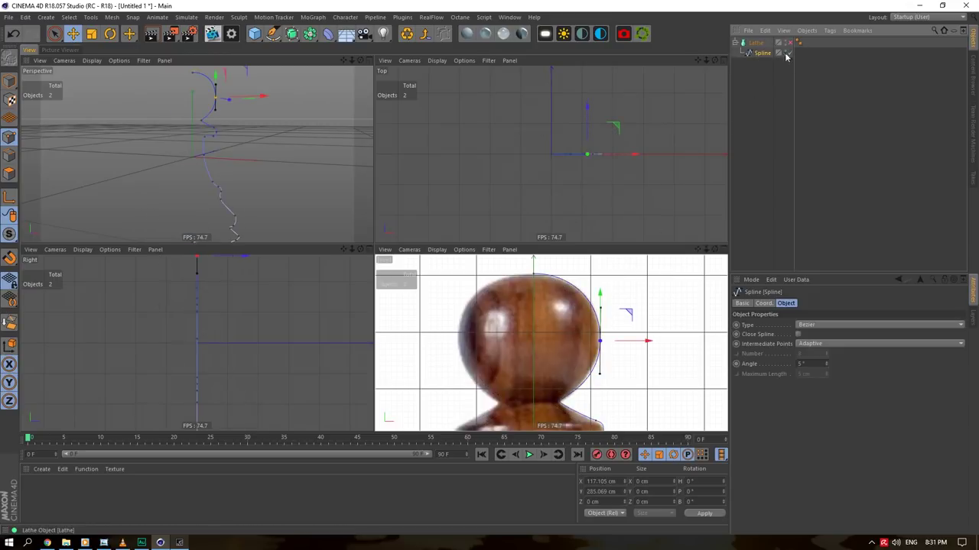
left_click(559, 401)
scroll(547, 389, "up", 5)
left_click_drag(552, 390, 567, 391)
left_click_drag(554, 347, 555, 343)
scroll(596, 342, "down", 5)
left_click(625, 301)
scroll(617, 348, "up", 4)
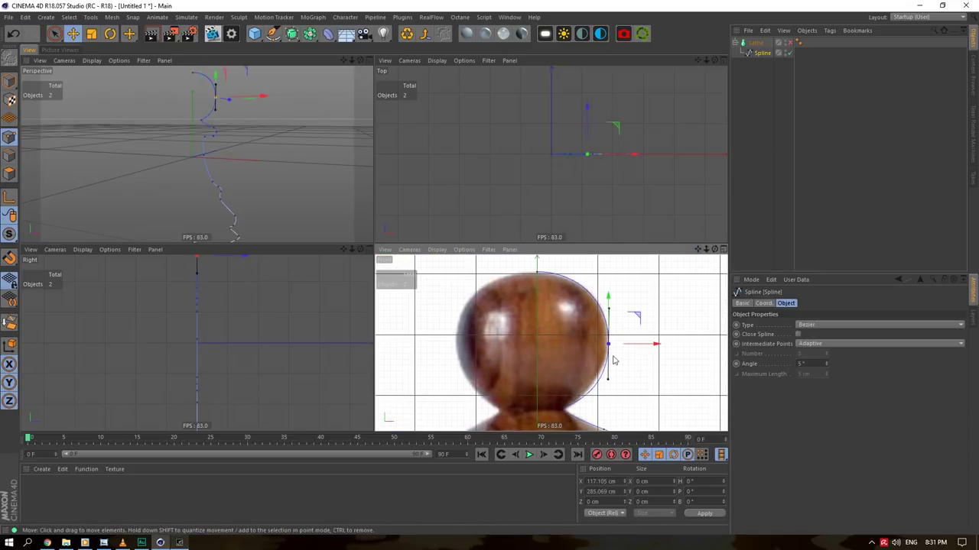
mouse_move(610, 382)
left_mouse_down()
mouse_move(601, 392)
mouse_move(607, 380)
left_mouse_up()
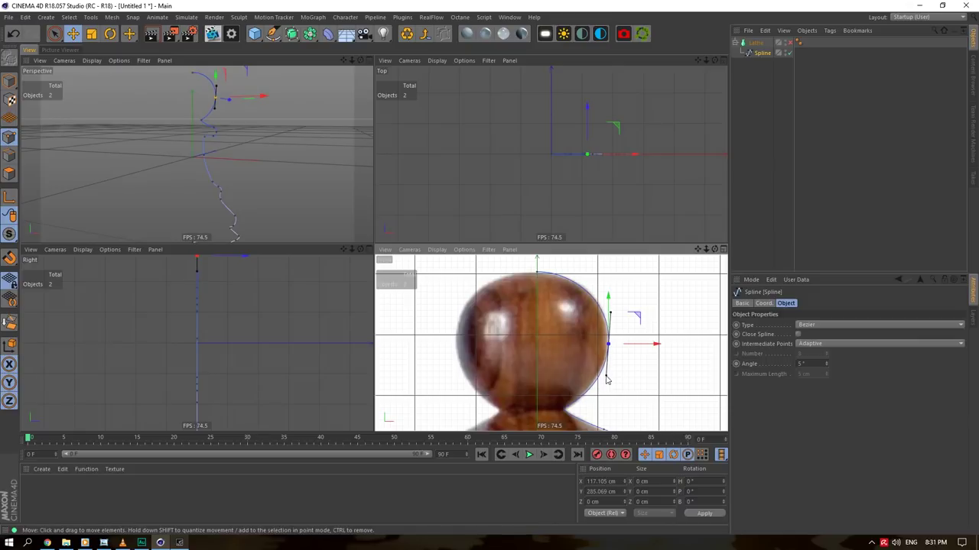
left_click(843, 105)
left_click(788, 42)
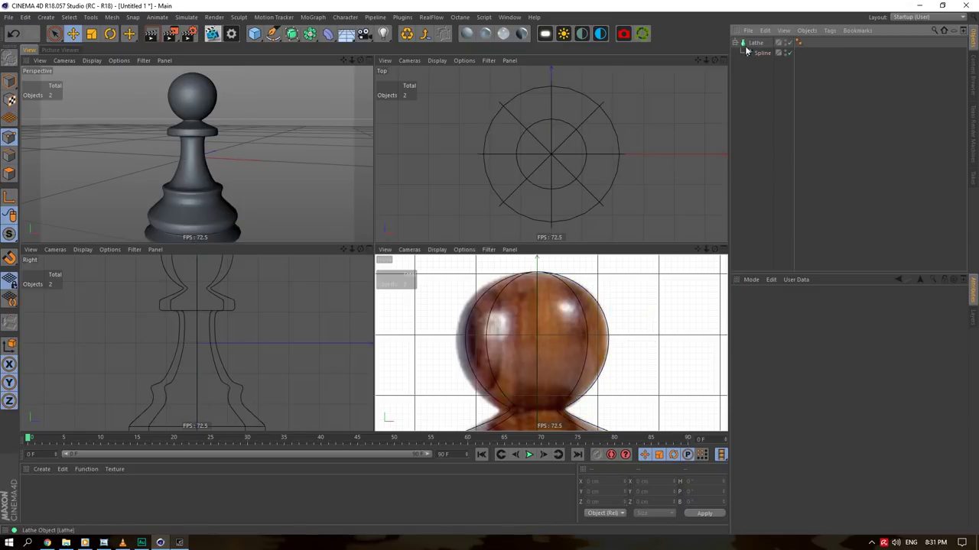
Enlarge the Perspective view and display the pawn shaded with its mesh lines
mouse_move(360, 61)
left_mouse_down()
mouse_move(366, 77)
mouse_move(372, 61)
left_mouse_up()
left_click(369, 59)
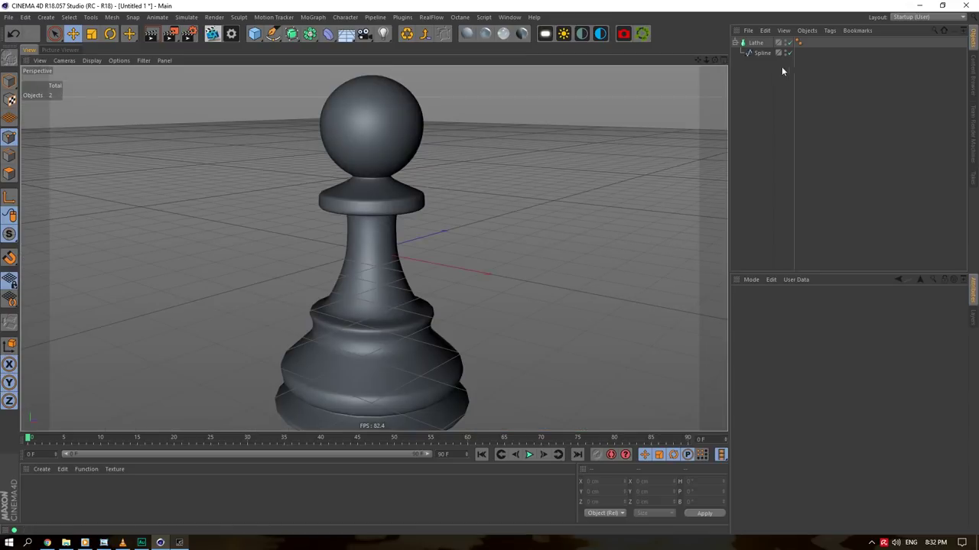
mouse_move(714, 61)
left_mouse_down()
mouse_move(714, 74)
mouse_move(696, 60)
left_mouse_up()
left_click(762, 53)
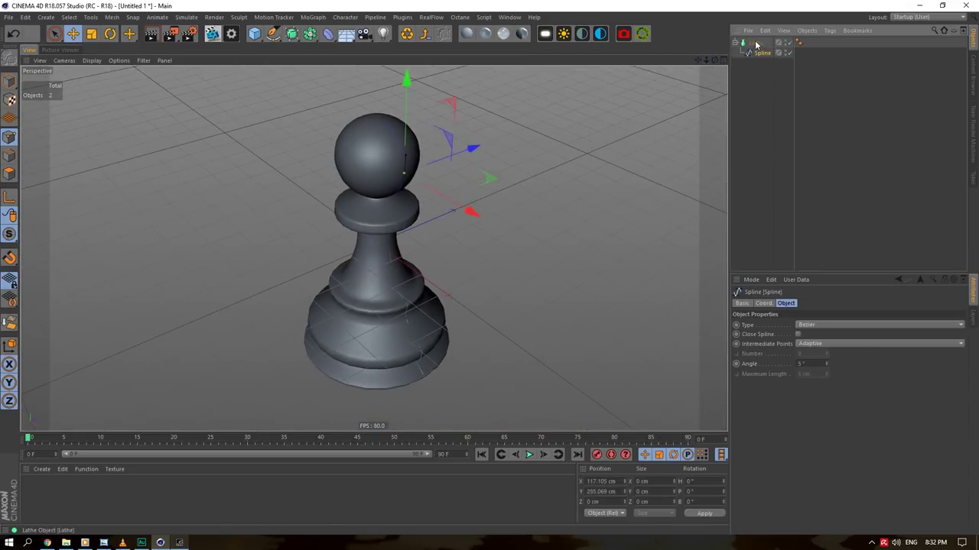
left_click(755, 43)
left_click(92, 60)
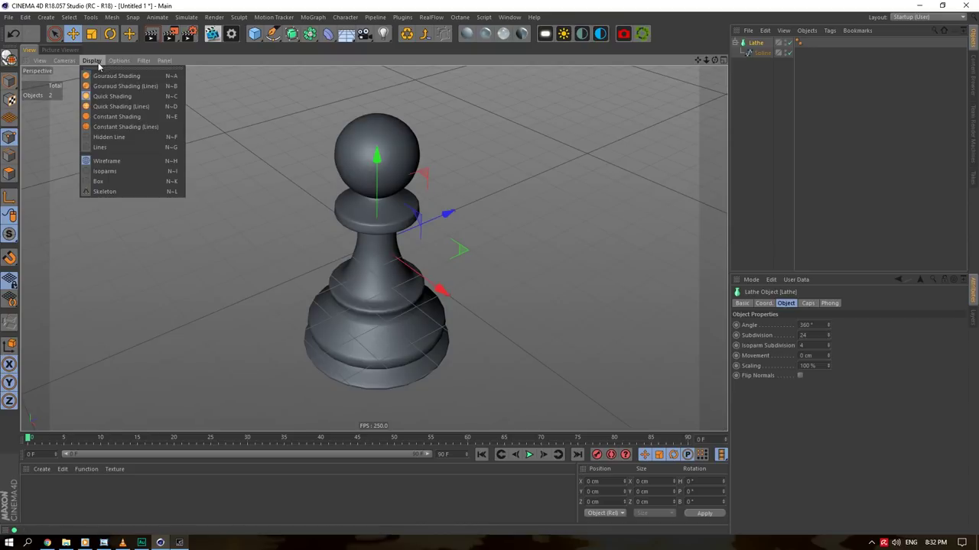
left_click(106, 81)
left_click_drag(714, 60, 714, 51)
Set the profile spline's intermediate points to Natural for a more even mesh along the pawn
left_click(759, 52)
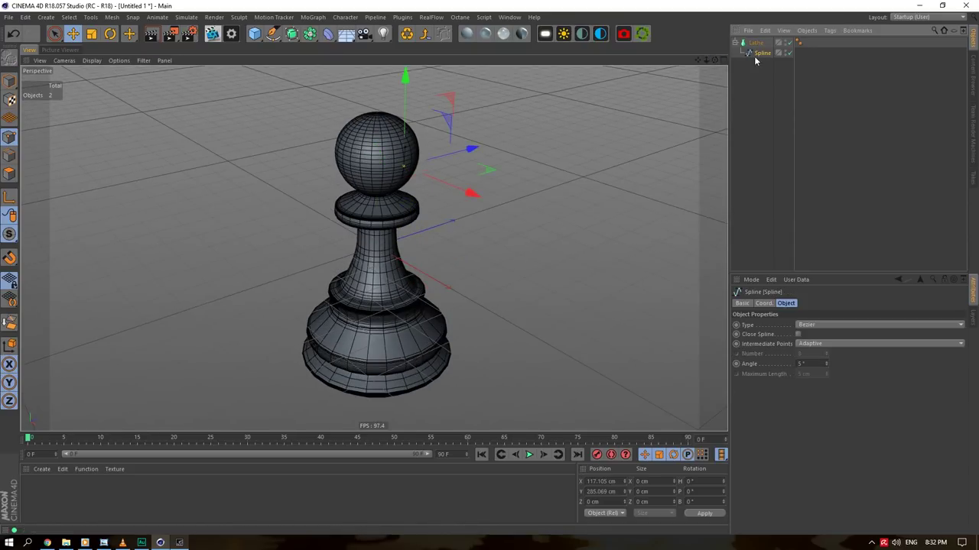
left_click_drag(714, 61, 719, 166)
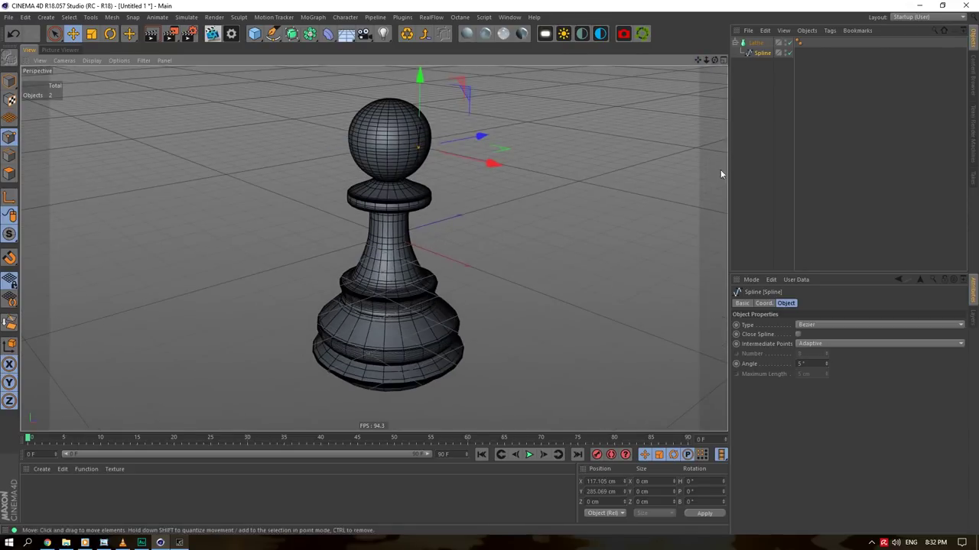
left_click(762, 63)
left_click(762, 53)
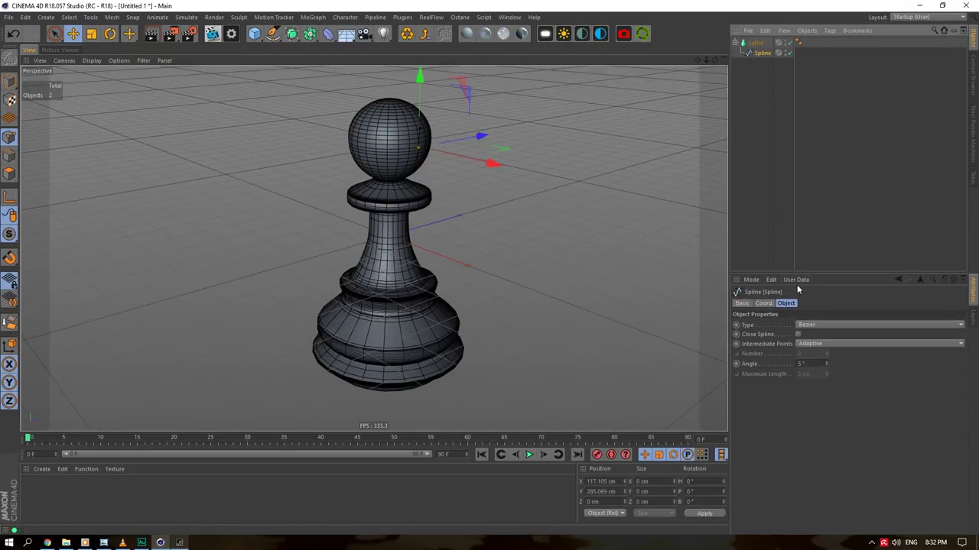
left_click(813, 345)
left_click(811, 366)
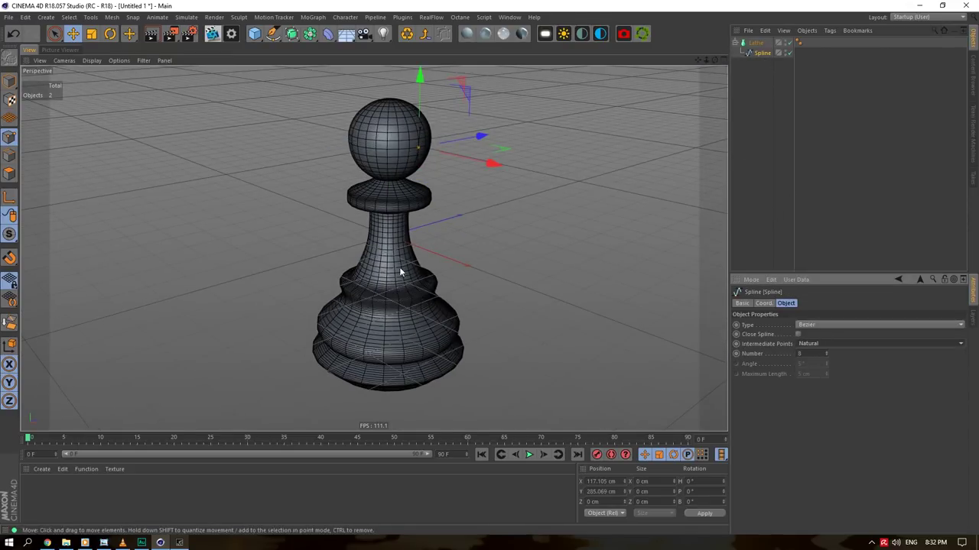
scroll(382, 370, "up", 4)
left_click_drag(718, 60, 711, 83)
Set the Lathe's subdivision to 50 and inspect the denser pawn mesh
left_click(754, 45)
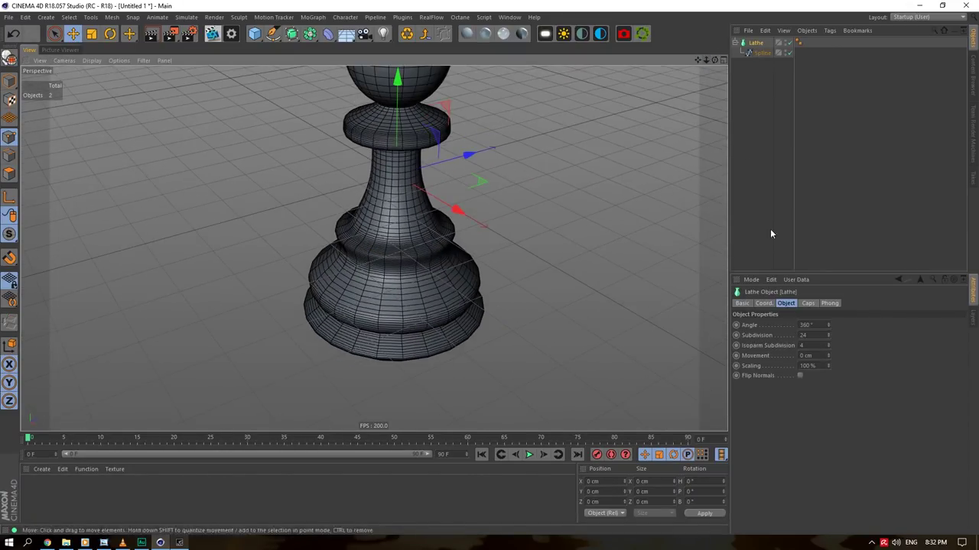
left_click(811, 334)
left_click(811, 334)
type("50")
key("Return")
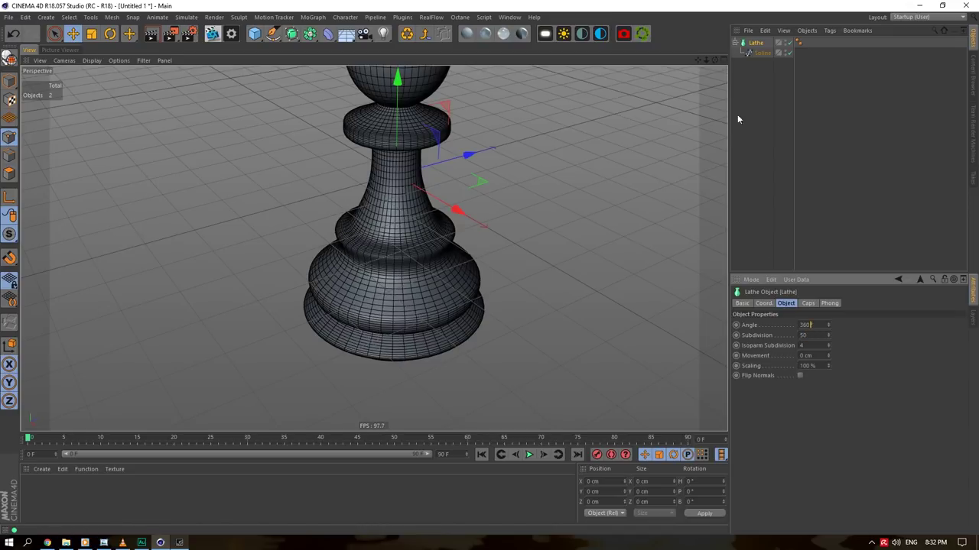
mouse_move(714, 57)
left_mouse_down()
mouse_move(705, 65)
mouse_move(713, 43)
mouse_move(716, 64)
mouse_move(708, 63)
left_mouse_up()
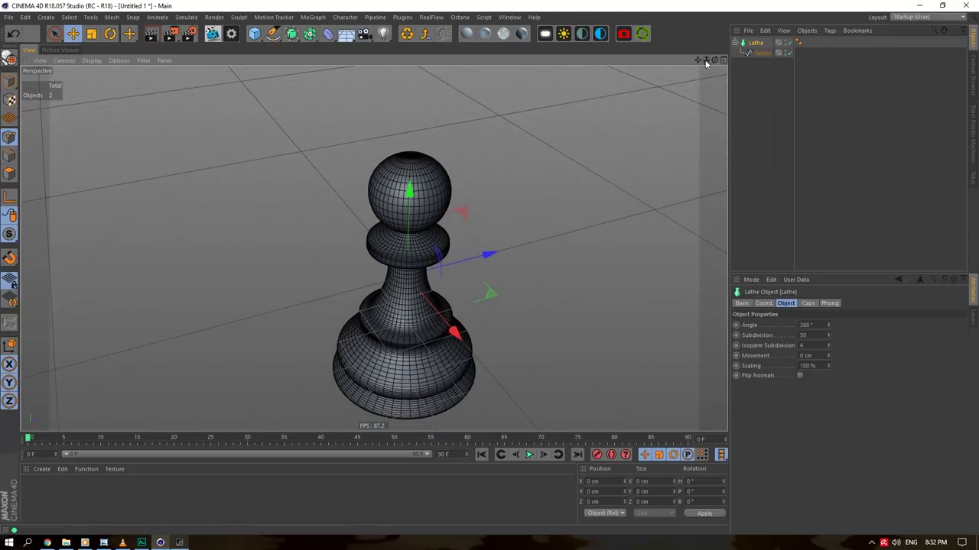
scroll(374, 248, "up", 3)
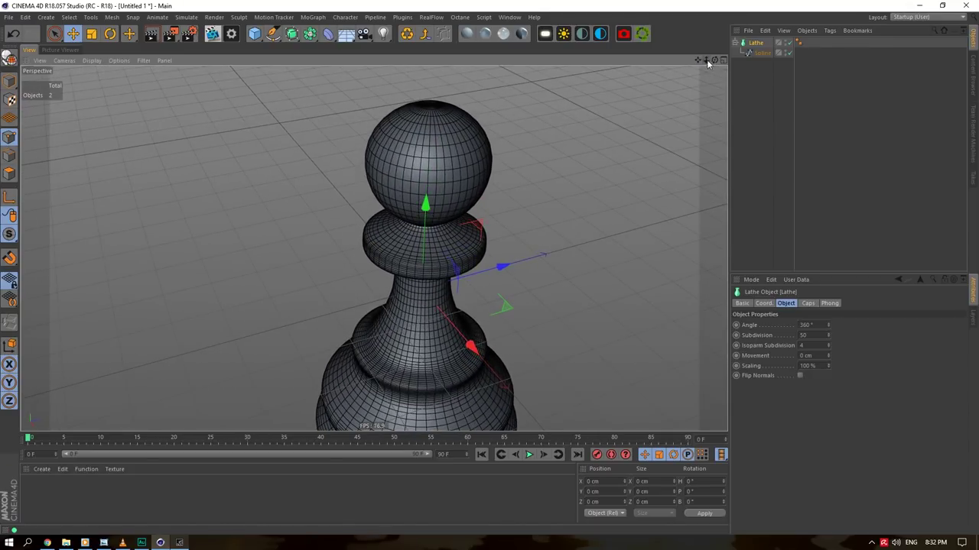
Save the scene over the existing file tutorial chess.c4d found by searching the Desktop for "tutorial"
key("ctrl+s")
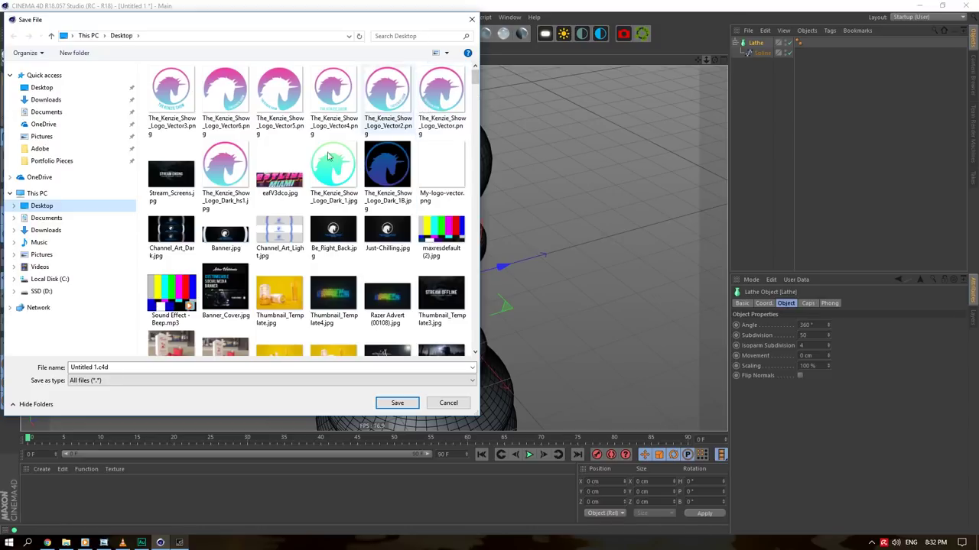
left_click(389, 35)
type("tutorial")
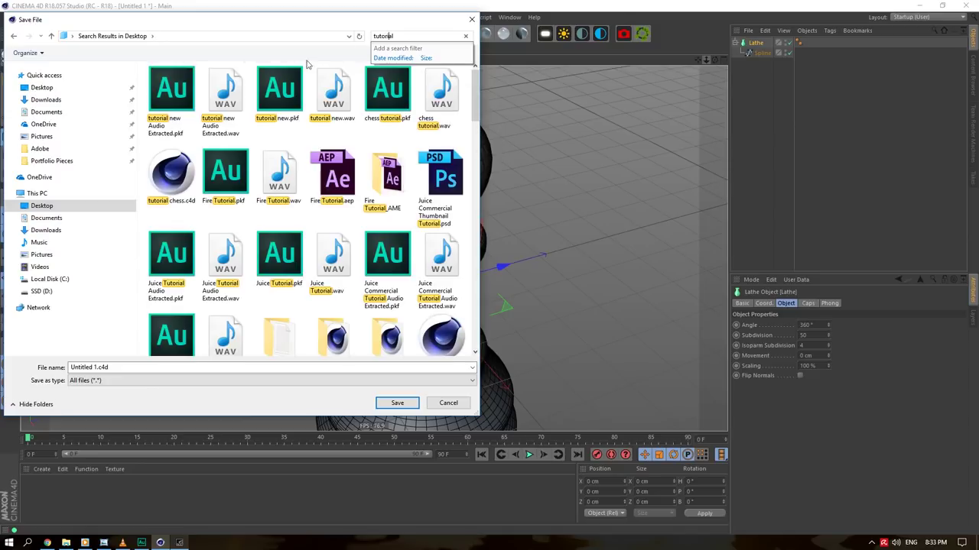
left_click(171, 176)
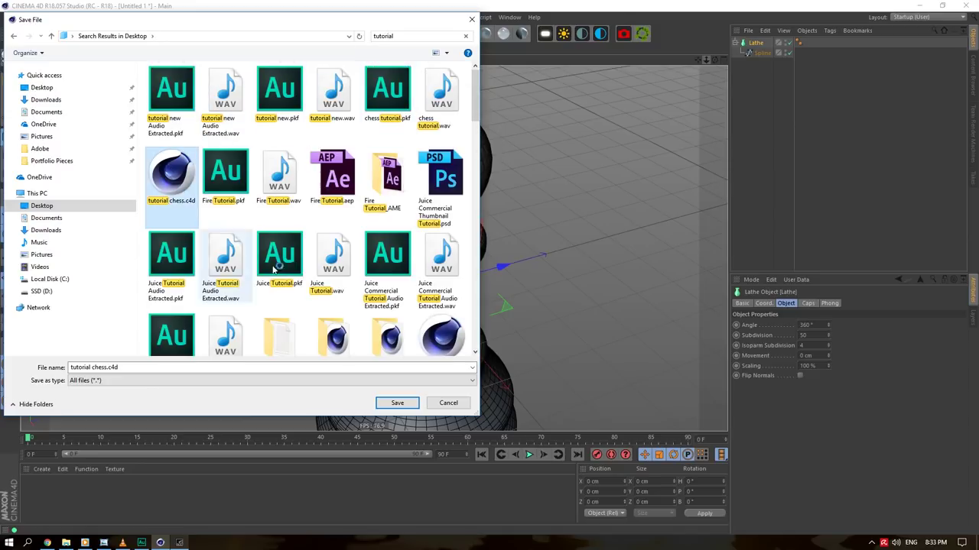
left_click(397, 403)
left_click(514, 272)
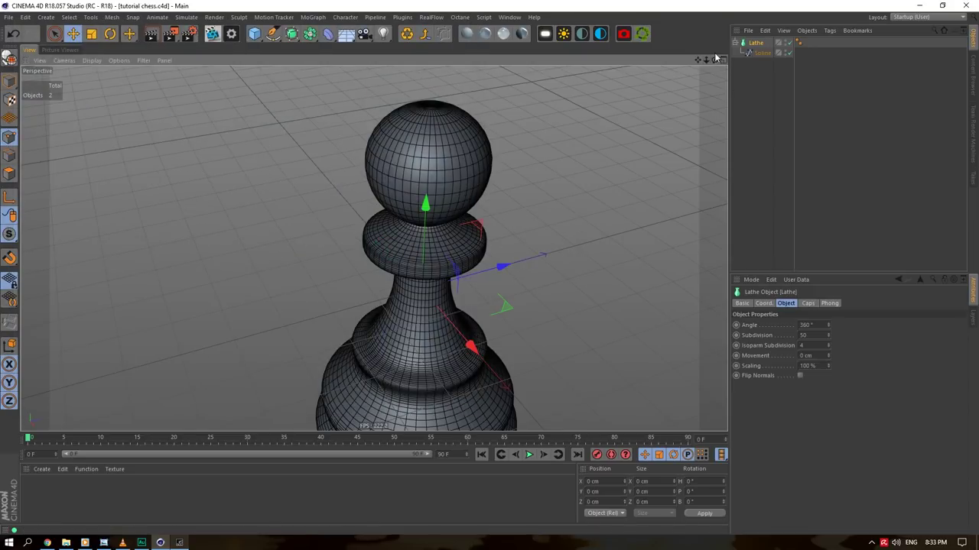
Add a cube measuring 2 cm in X, 3 cm in Y and 2 cm in Z as a real-world size guide
left_click(257, 35)
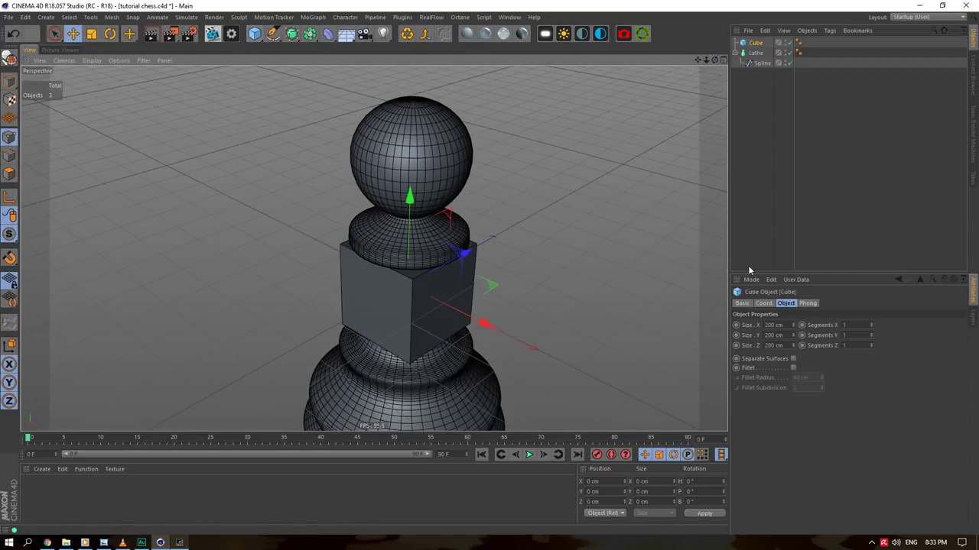
double_click(776, 335)
type("3")
double_click(776, 325)
type("2")
double_click(772, 345)
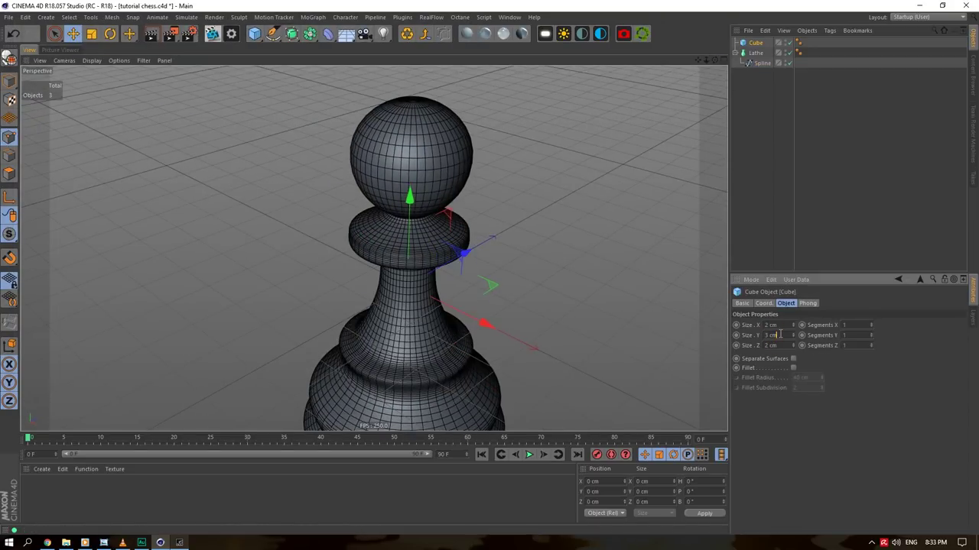
Scale the Lathe pawn uniformly down to about 3.06 cm high to match the reference cube, and delete the cube
left_click(756, 53)
left_click(9, 81)
left_click(93, 35)
left_click_drag(576, 201, 292, 319)
scroll(422, 278, "up", 10)
scroll(583, 336, "down", 3)
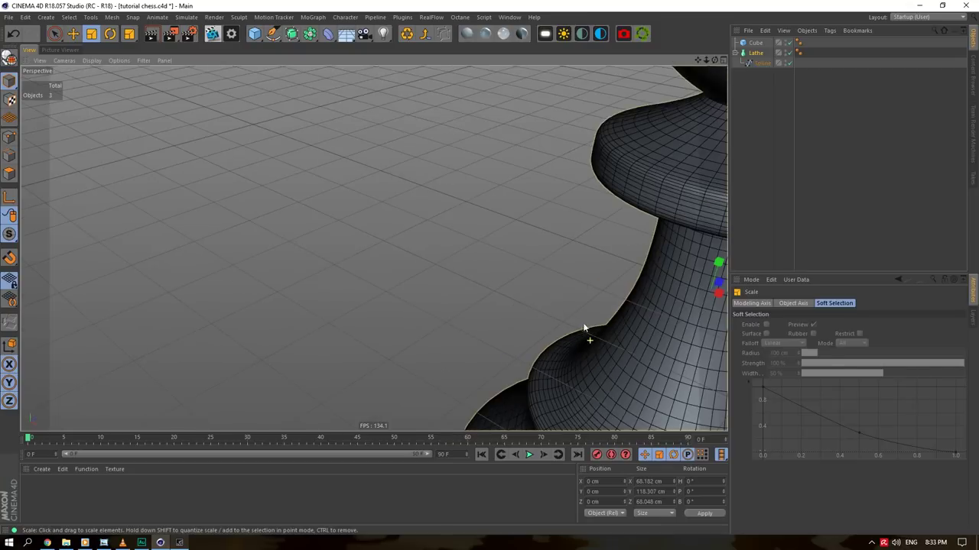
left_click_drag(706, 61, 614, 35)
left_click_drag(555, 291, 357, 344)
left_click_drag(472, 309, 425, 205)
mouse_move(715, 61)
left_mouse_down()
mouse_move(772, 11)
mouse_move(721, 52)
left_mouse_up()
scroll(374, 247, "down", 8)
key("Delete")
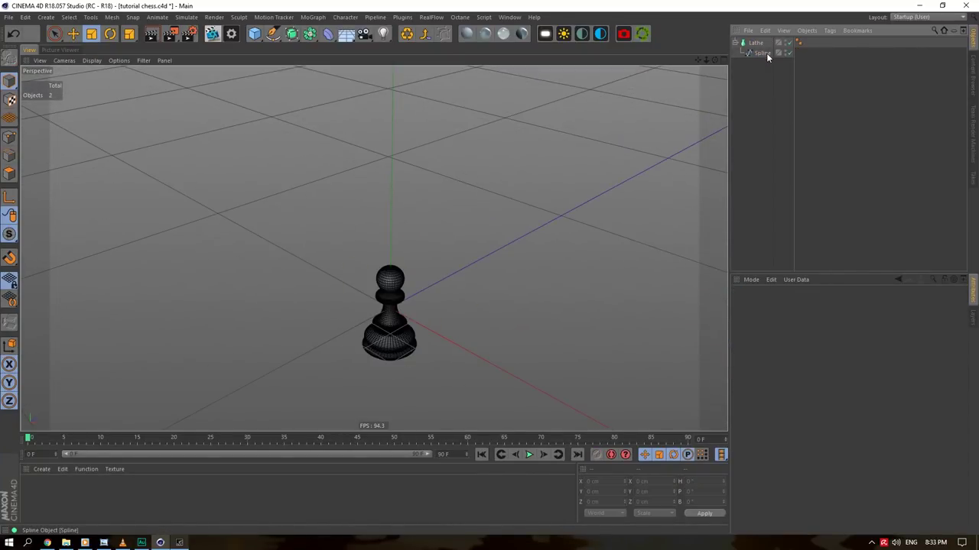
Rename the Lathe object as meshsave and duplicate it together with its spline
left_click(756, 43)
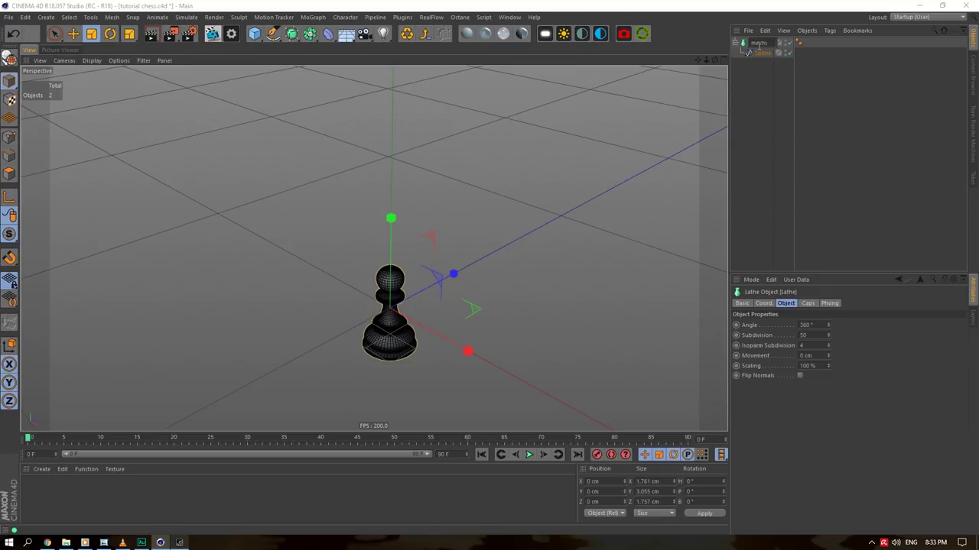
key("Return")
key("ctrl+c")
key("ctrl+v")
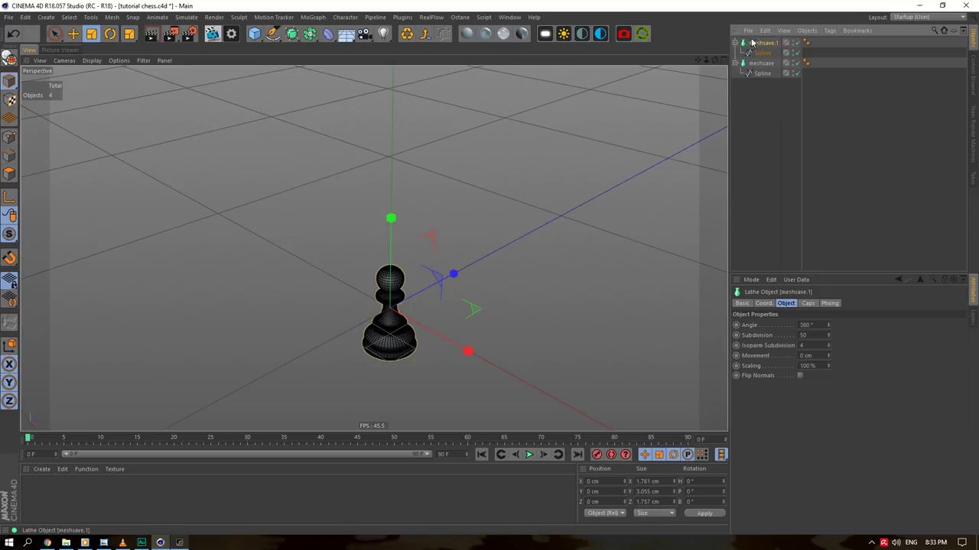
Convert the duplicated pawn into an editable polygon object and bring up the scene's layer list
left_click(424, 36)
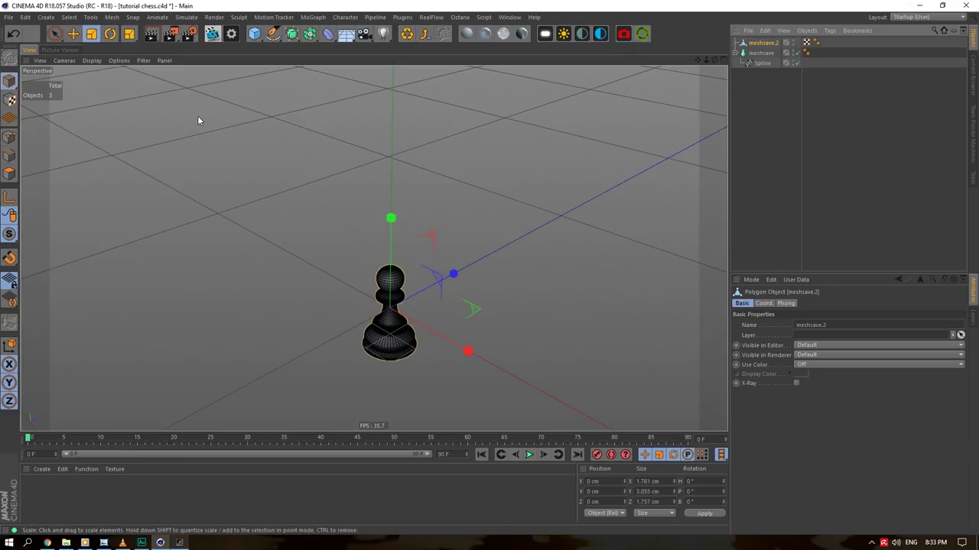
left_click(973, 313)
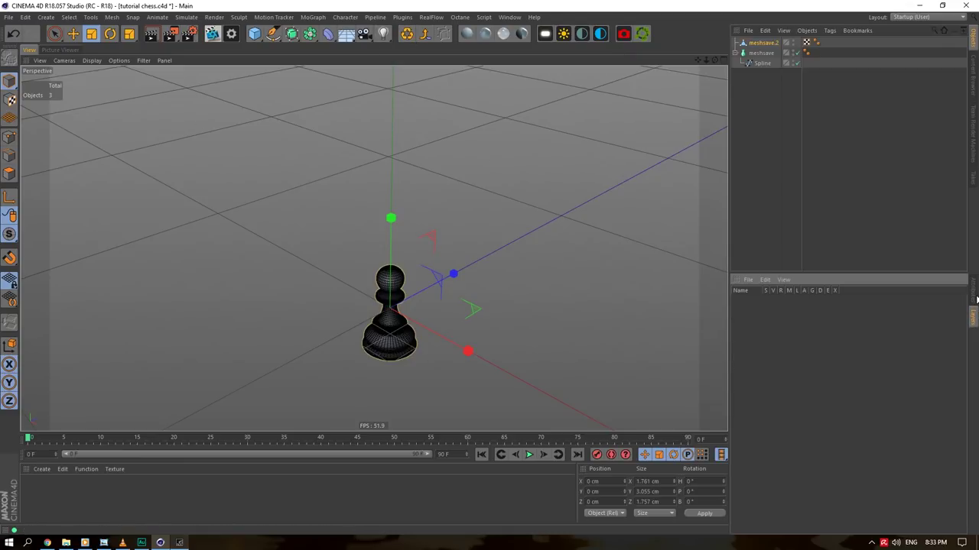
Put the Lathe pawn and its spline on a new layer named meshsave and hide that layer
right_click(783, 338)
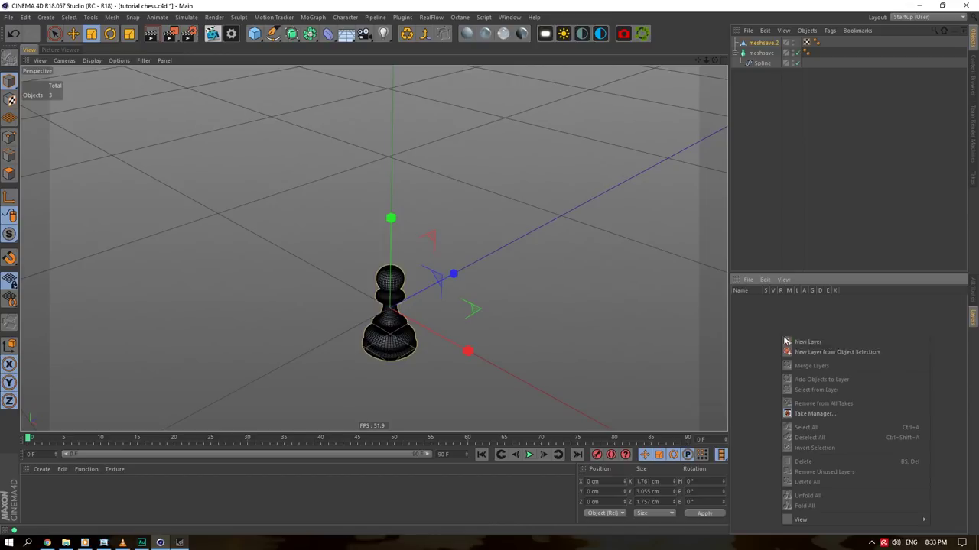
left_click(799, 341)
double_click(753, 299)
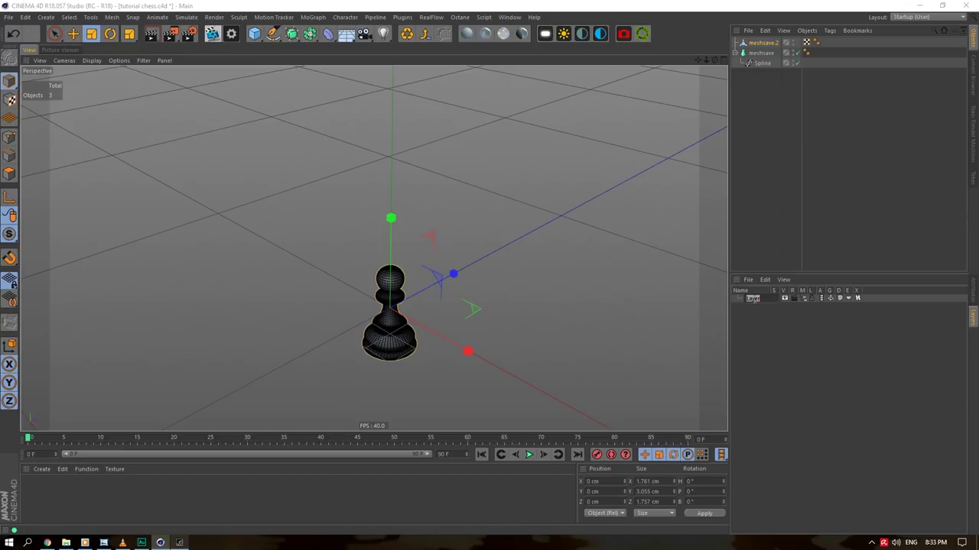
type("meshsave")
key("Return")
left_click(759, 54)
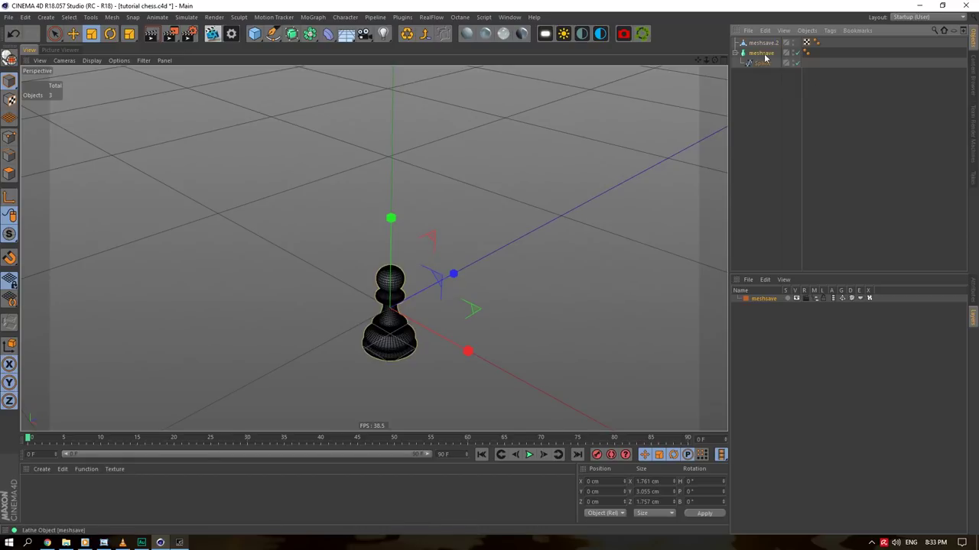
left_click(816, 298)
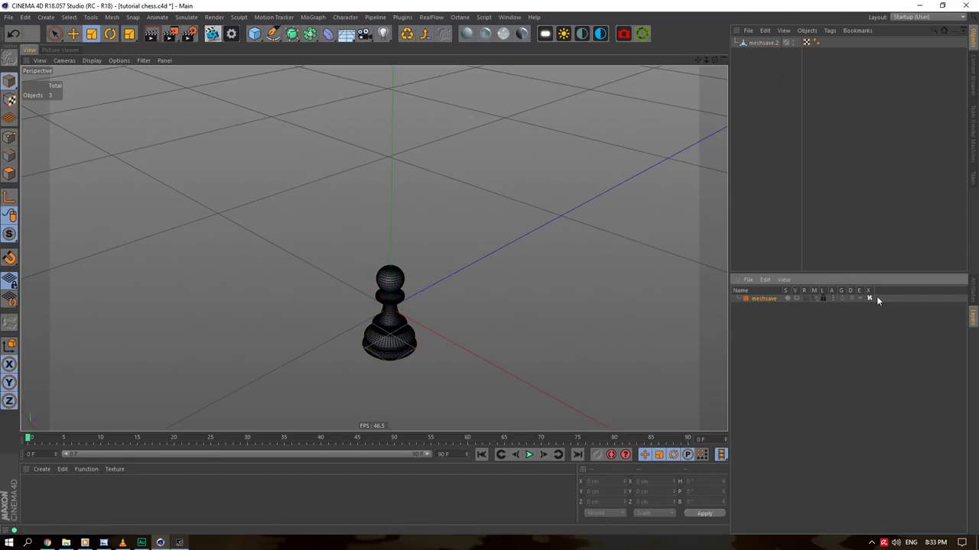
Rename the editable polygon copy as Pawn
left_click(764, 43)
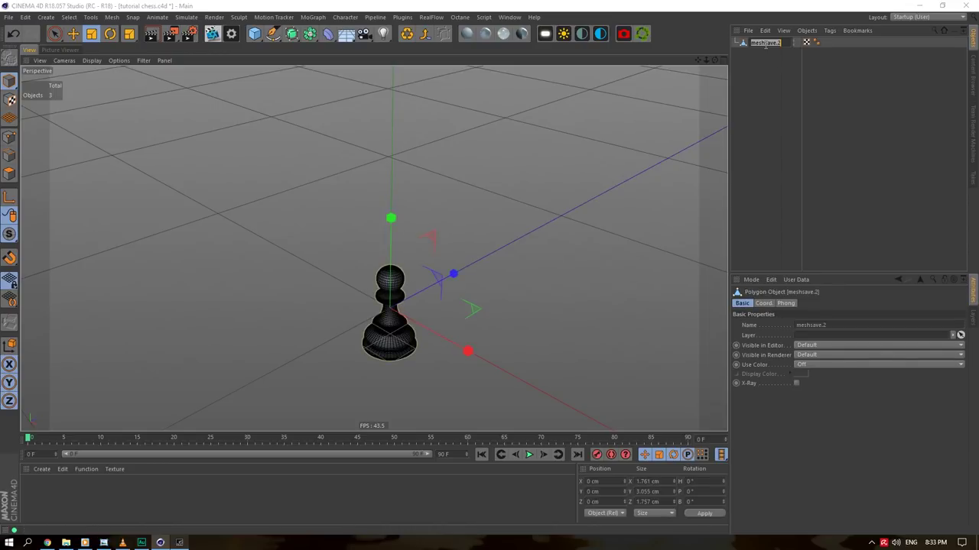
type("pawn")
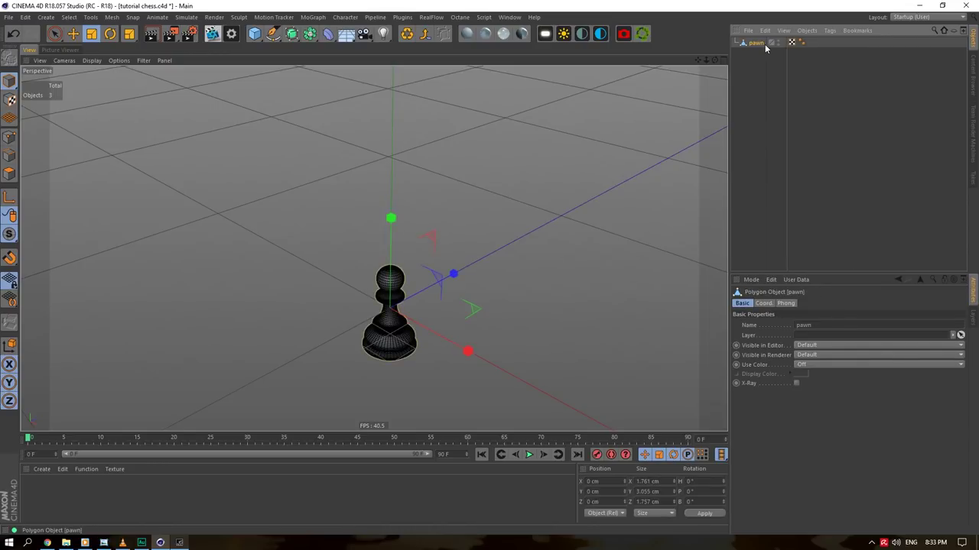
key("Return")
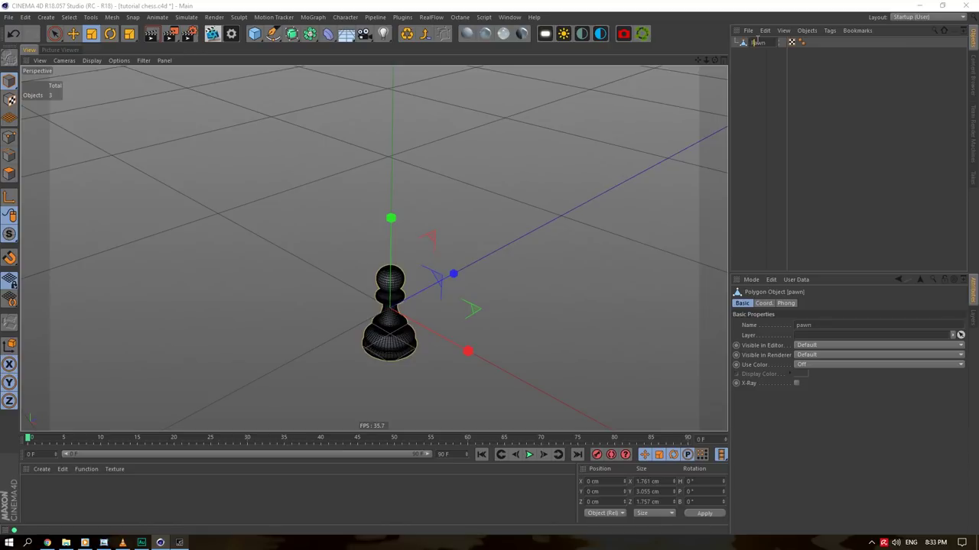
Raise the Pawn by half its height, setting its Y position to 1.528 cm
scroll(509, 301, "up", 5)
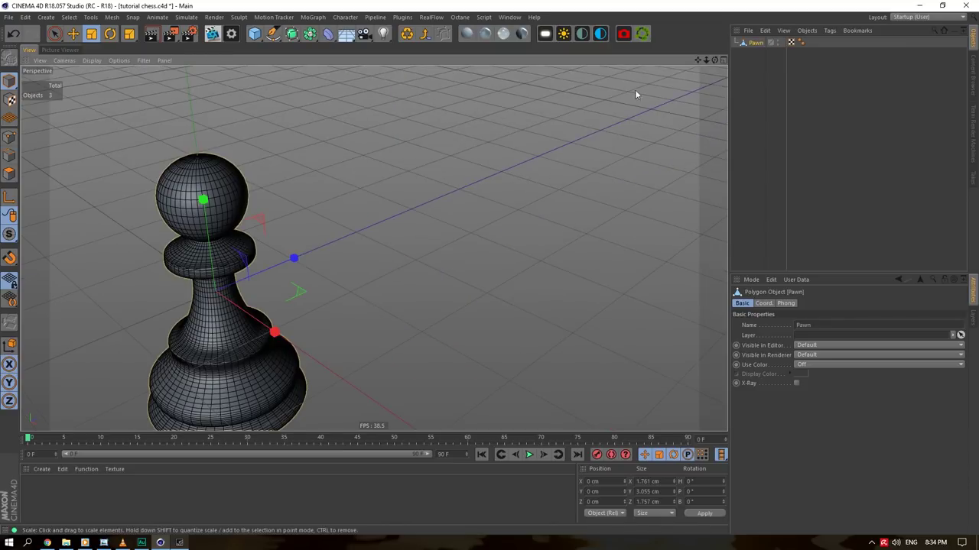
left_click_drag(707, 60, 709, 62)
double_click(647, 493)
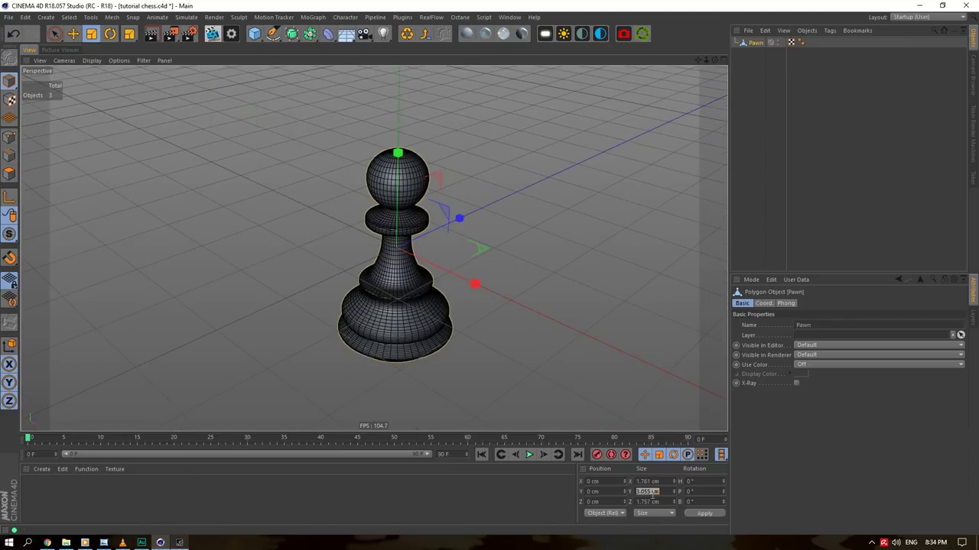
left_click(763, 304)
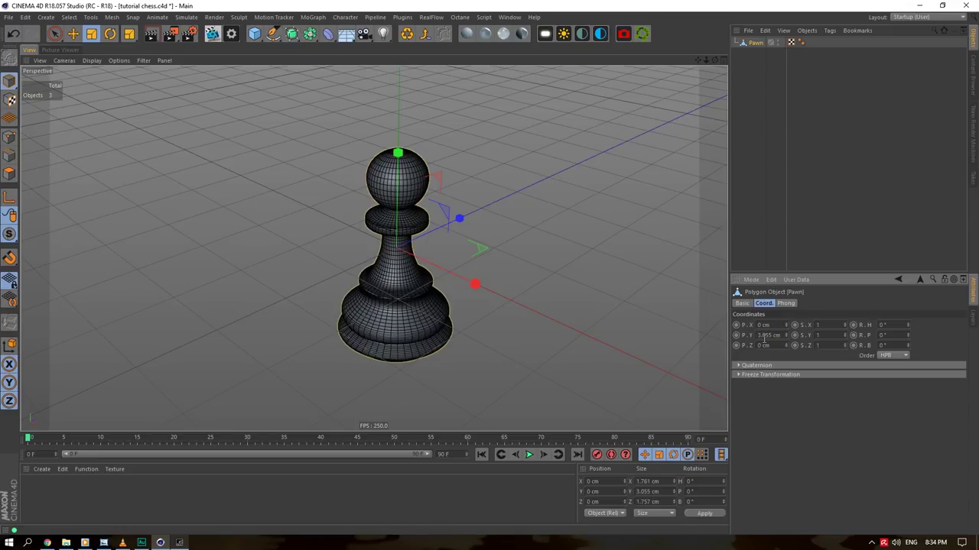
key("Return")
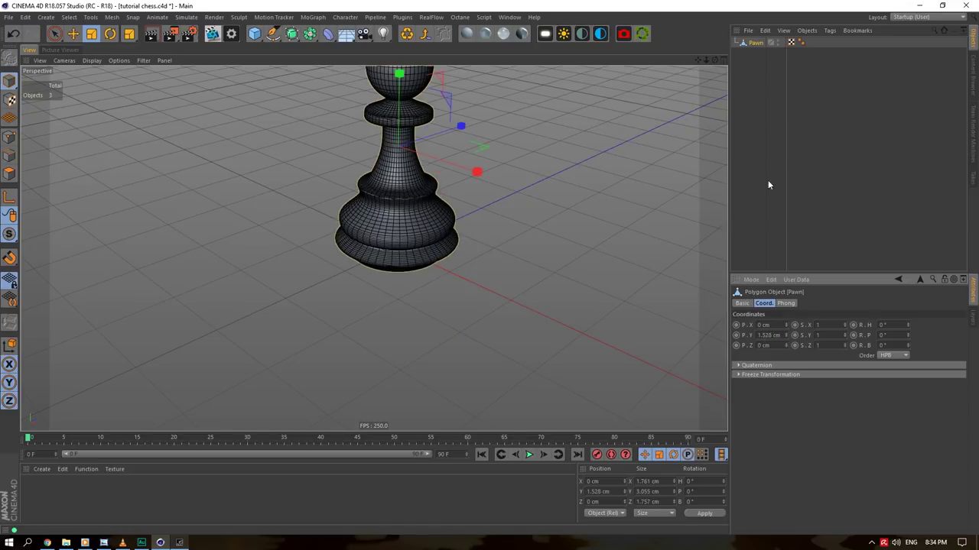
Center the Pawn's axis on its geometry with the Axis Center tool
left_click_drag(715, 60, 646, 32)
scroll(396, 272, "up", 3)
scroll(396, 274, "up", 1)
left_click(113, 17)
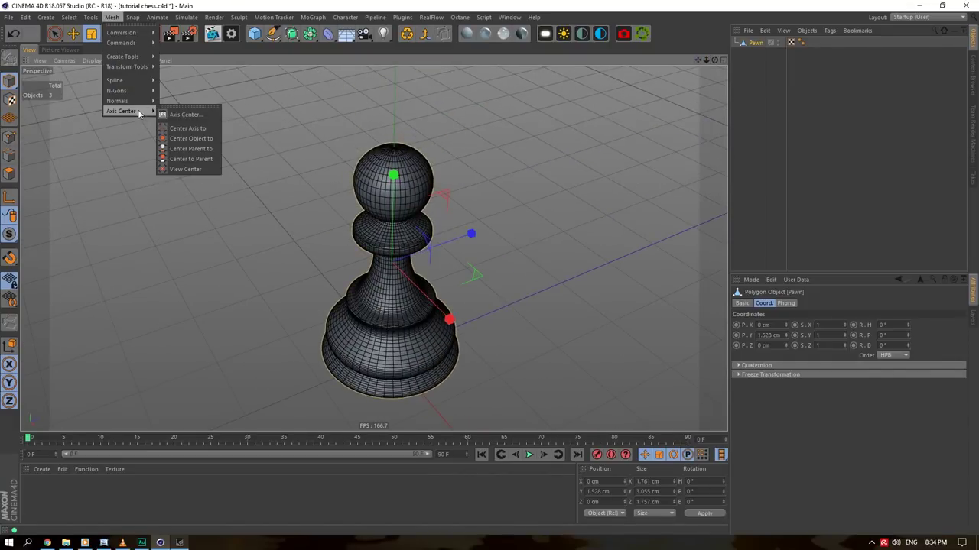
mouse_move(142, 114)
left_click(184, 115)
left_click(159, 182)
left_click(241, 44)
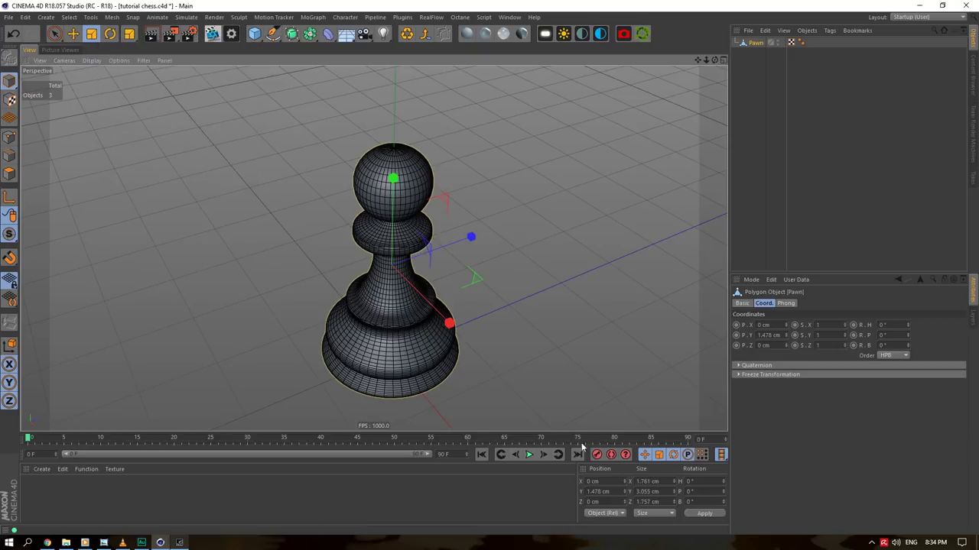
Set the re-centered Pawn's Y position to half its height, 1.528 cm, so its base rests on the ground
double_click(649, 491)
double_click(770, 335)
key("ctrl+v")
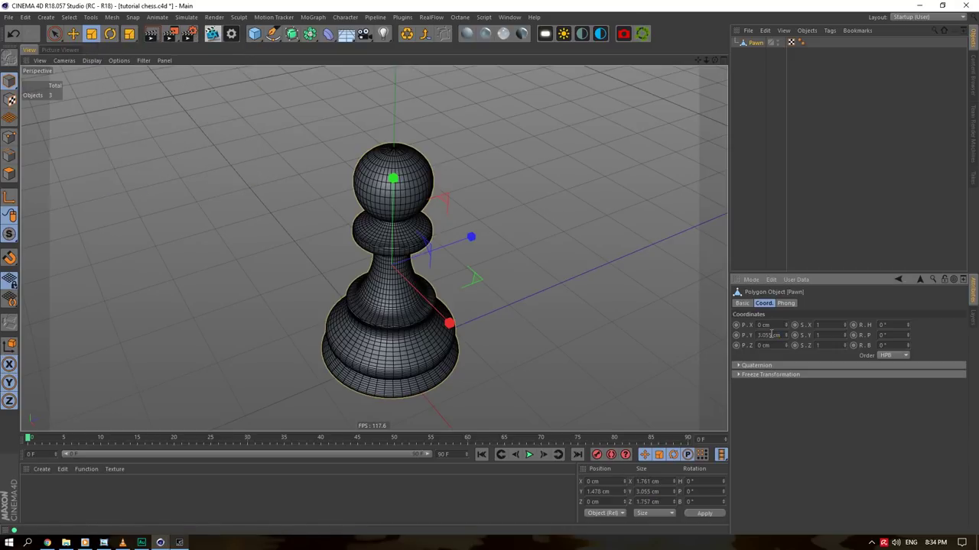
key("Return")
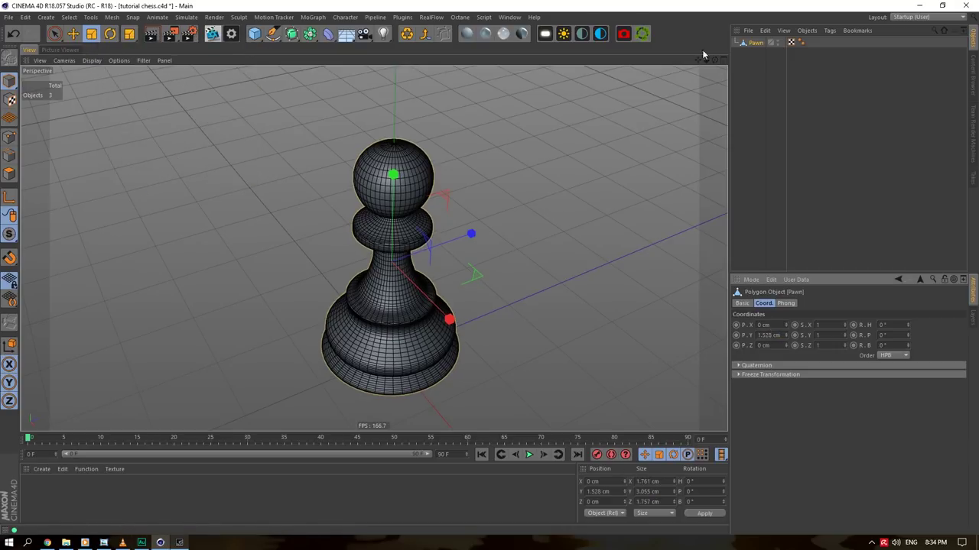
Add a plane at the origin beneath the Pawn and save the scene
left_click_drag(717, 64, 705, 62)
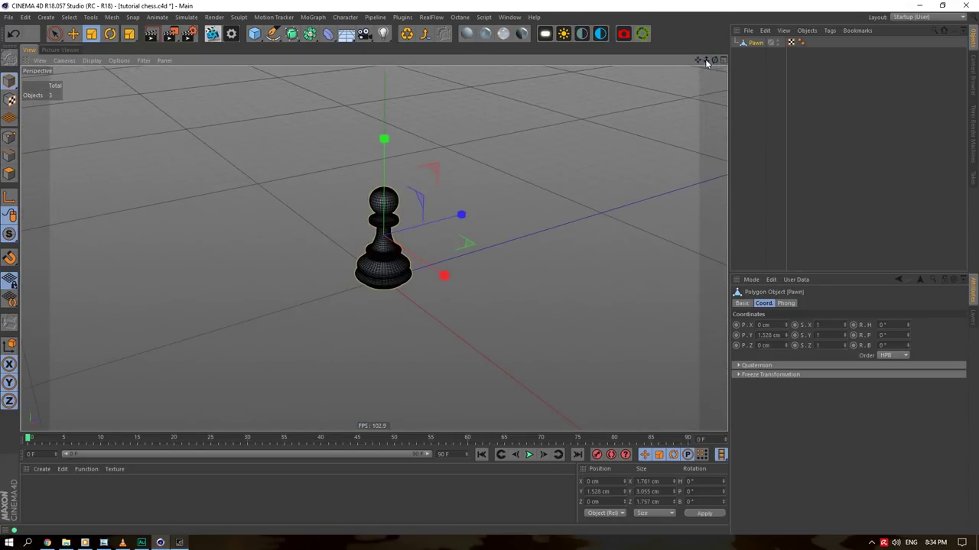
left_click_drag(255, 34, 350, 66)
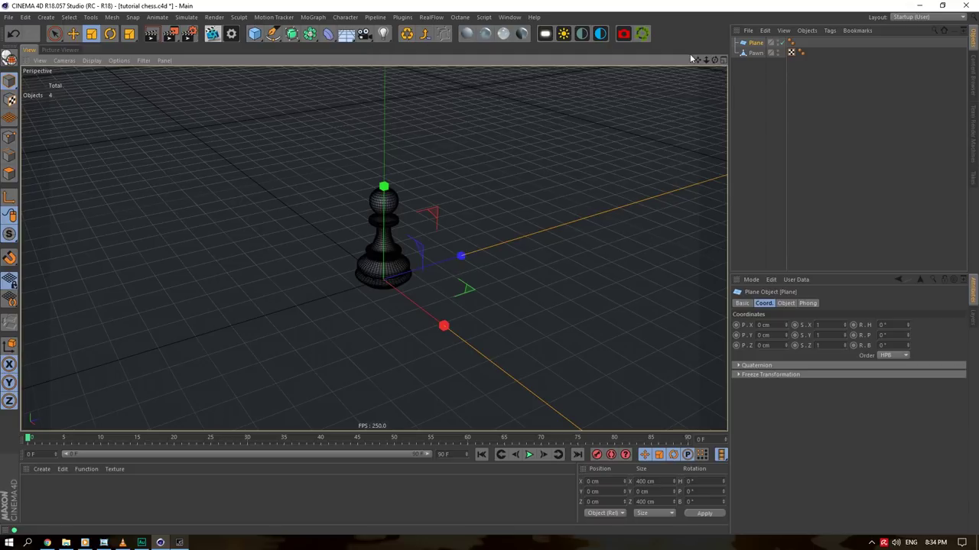
left_click_drag(714, 61, 714, 62)
key("ctrl+s")
Set the plane's width and height to 30 cm, with 1 width segment and 1 height segment
left_click(787, 304)
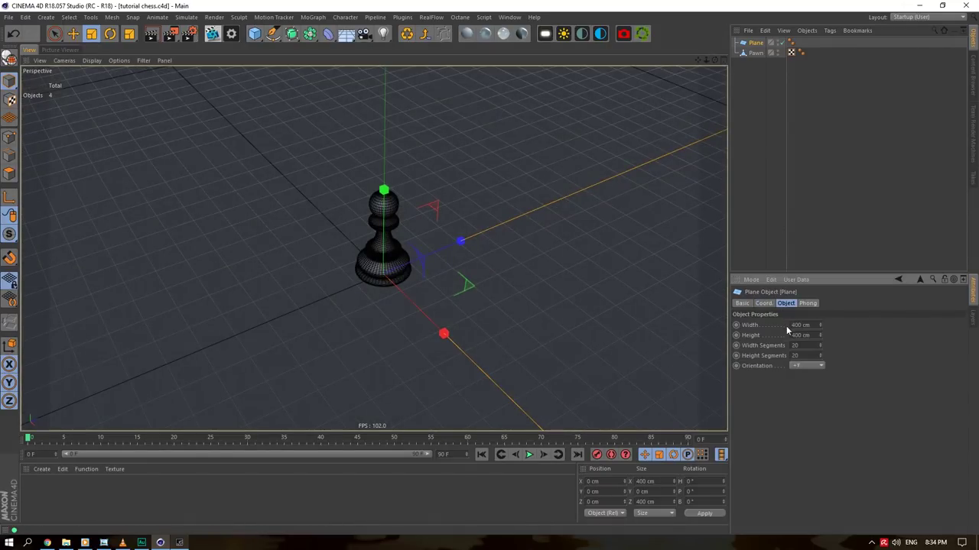
left_click(795, 326)
type("30")
left_click(798, 335)
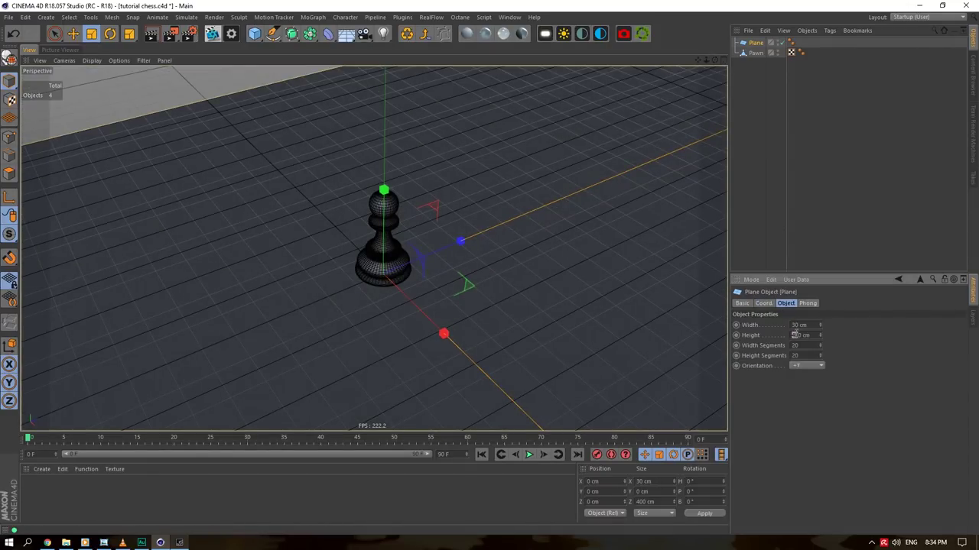
type("30")
double_click(800, 345)
type("1")
double_click(799, 356)
type("1")
key("Return")
Convert the plane into an editable polygon object and rename it as Checker
mouse_move(715, 61)
left_mouse_down()
mouse_move(706, 65)
mouse_move(716, 64)
left_mouse_up()
scroll(376, 170, "up", 4)
scroll(461, 329, "up", 5)
scroll(308, 321, "down", 5)
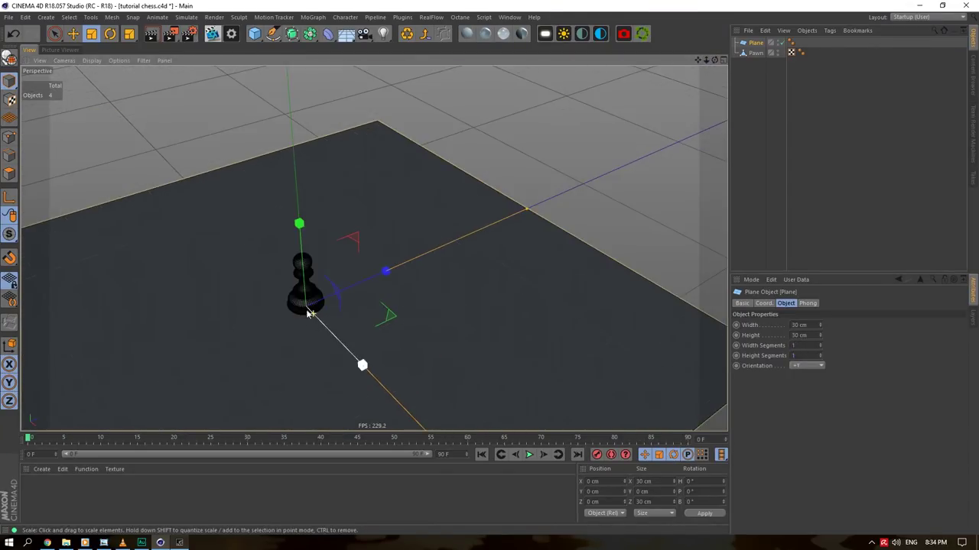
scroll(233, 312, "up", 4)
mouse_move(697, 60)
left_mouse_down()
mouse_move(679, 41)
mouse_move(684, 78)
mouse_move(709, 75)
mouse_move(709, 62)
mouse_move(680, 64)
left_mouse_up()
scroll(374, 248, "down", 3)
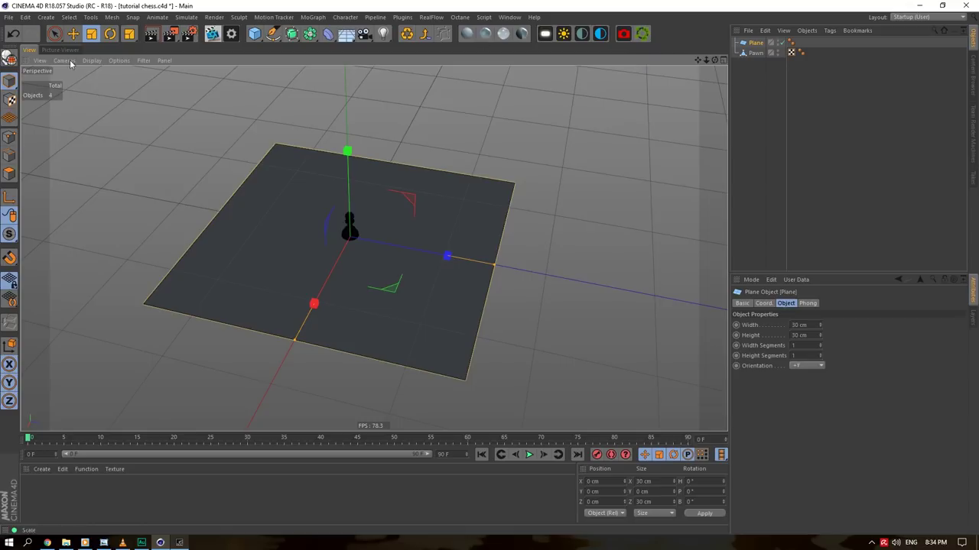
left_click(9, 59)
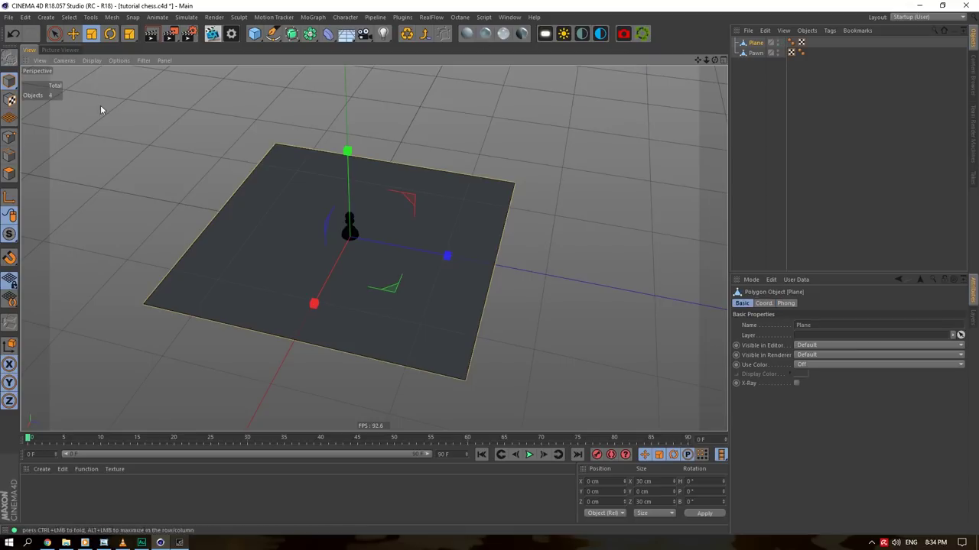
double_click(755, 43)
type("Checker")
key("Return")
Duplicate the Checker object and rename the copy as Wooden Boarder
key("ctrl+c")
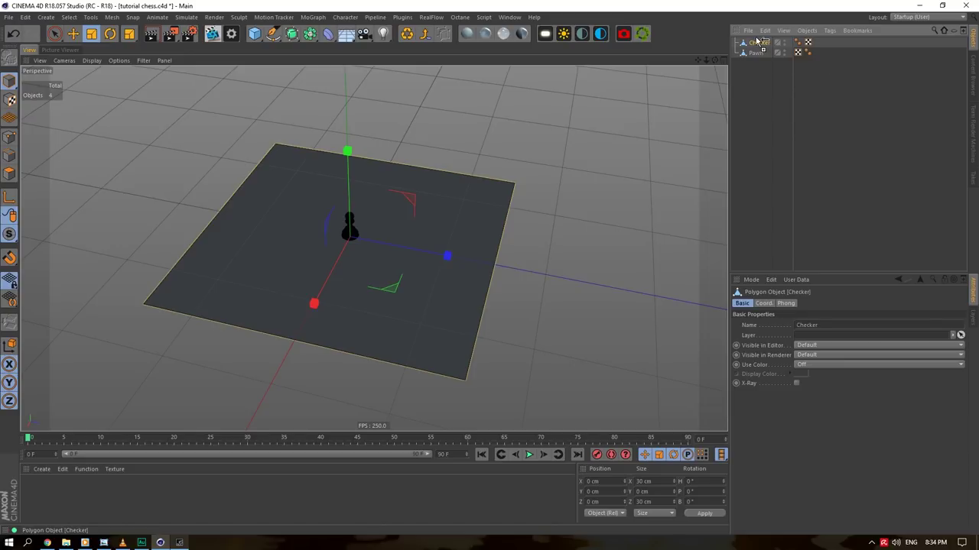
key("ctrl+v")
double_click(759, 42)
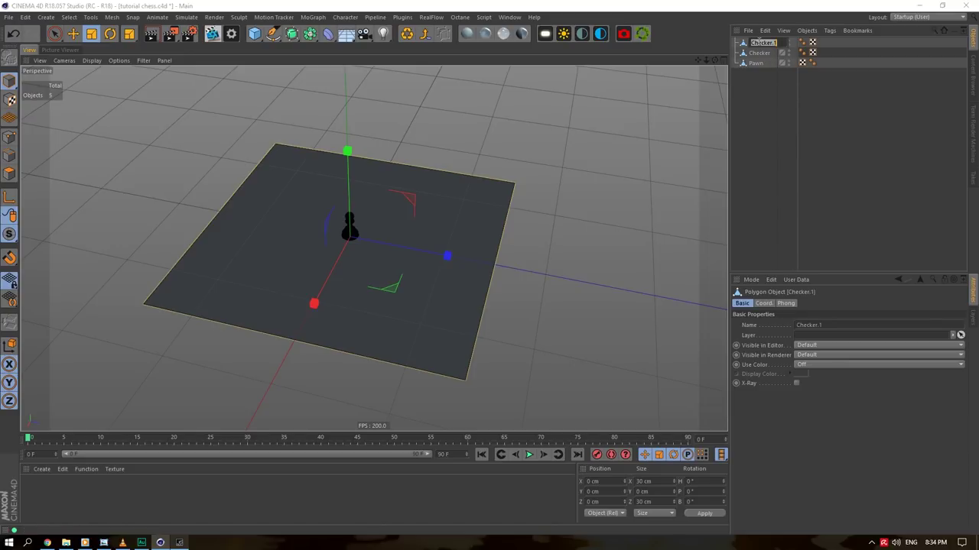
left_click(758, 43)
type("Wooden Boarder")
key("Return")
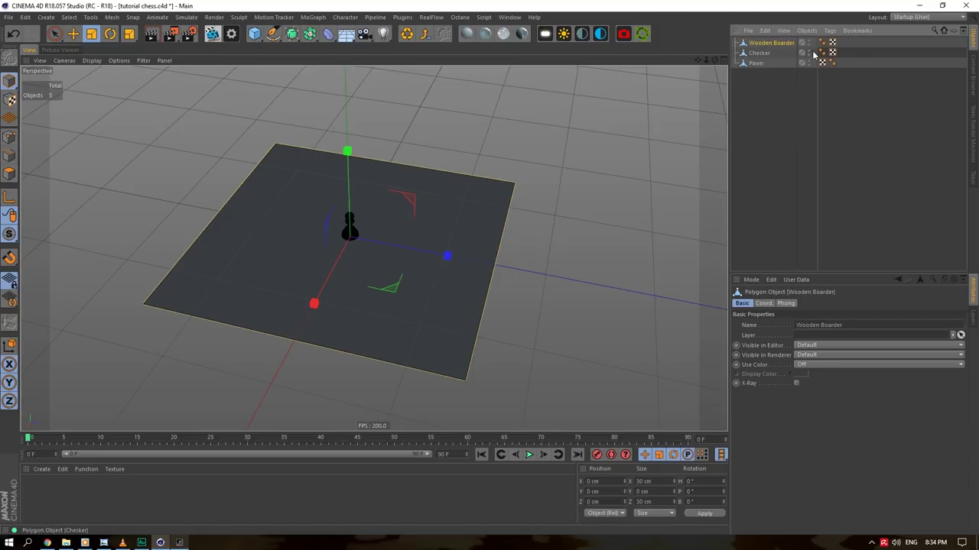
With Checker hidden, extrude the Wooden Boarder's polygon upward about 0.82 cm and delete the raised face
left_click(53, 166)
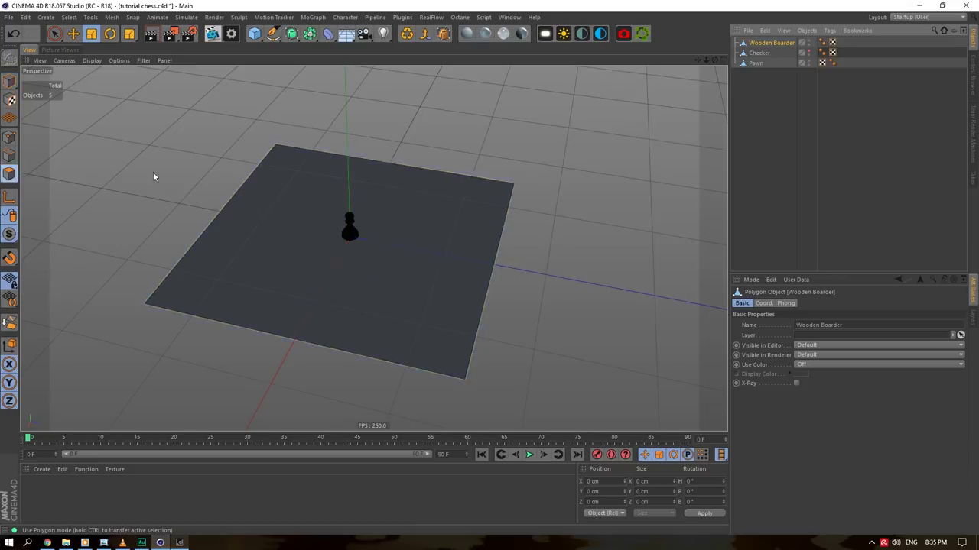
left_click(271, 221)
right_click(272, 222)
right_click(367, 279)
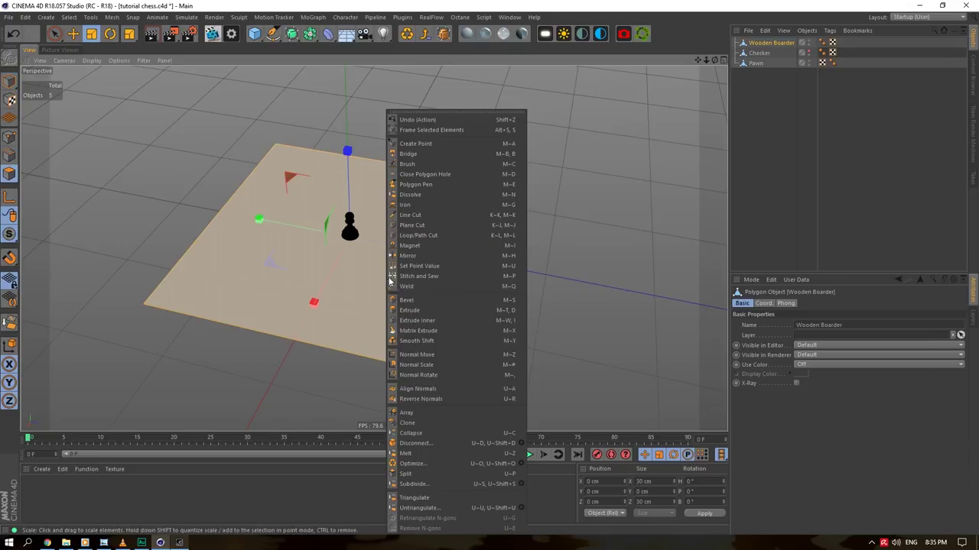
left_click(413, 314)
left_click_drag(413, 313, 458, 274)
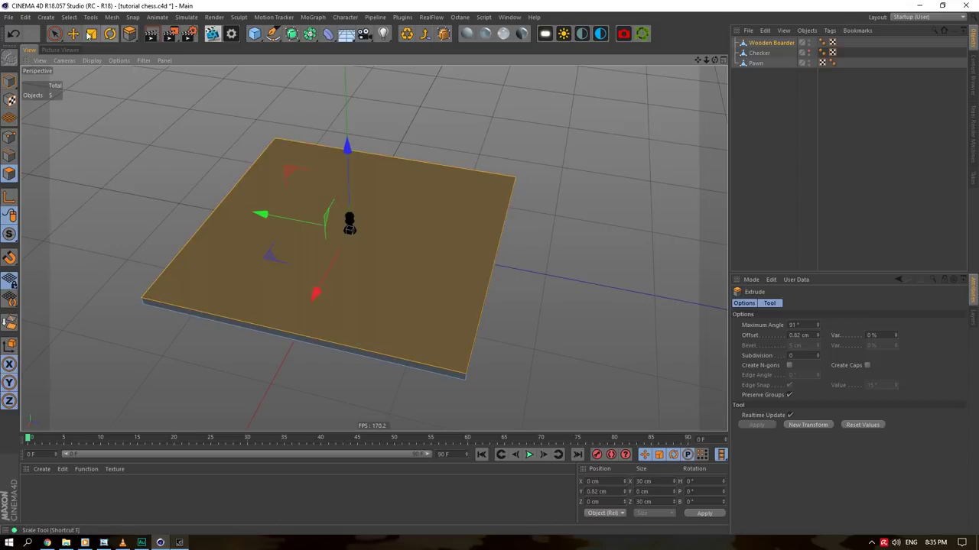
left_click(74, 34)
key("Delete")
Extrude all the Wooden Boarder's side faces outward about 4.28 cm with Create Caps enabled
left_click(54, 33)
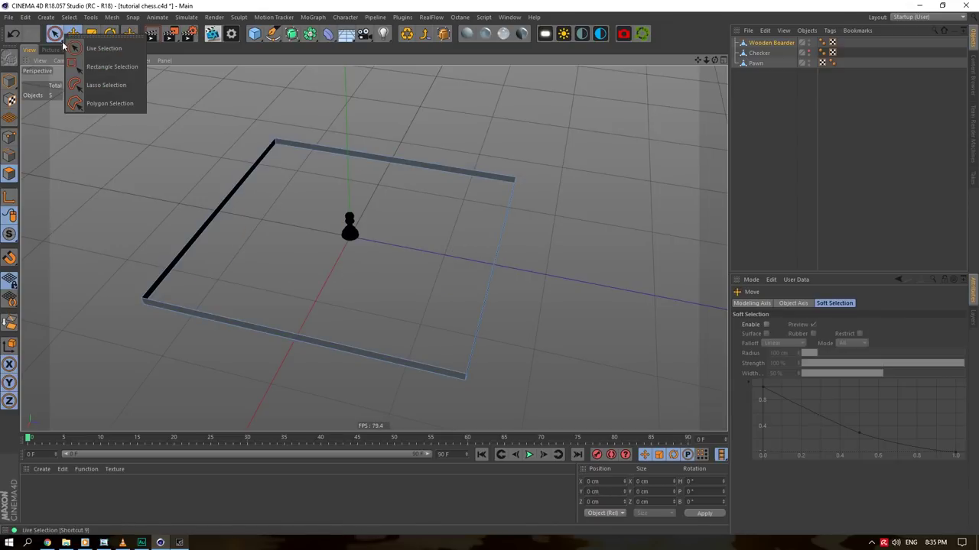
left_click(92, 66)
left_click_drag(563, 111, 95, 400)
right_click(489, 234)
left_click(526, 312)
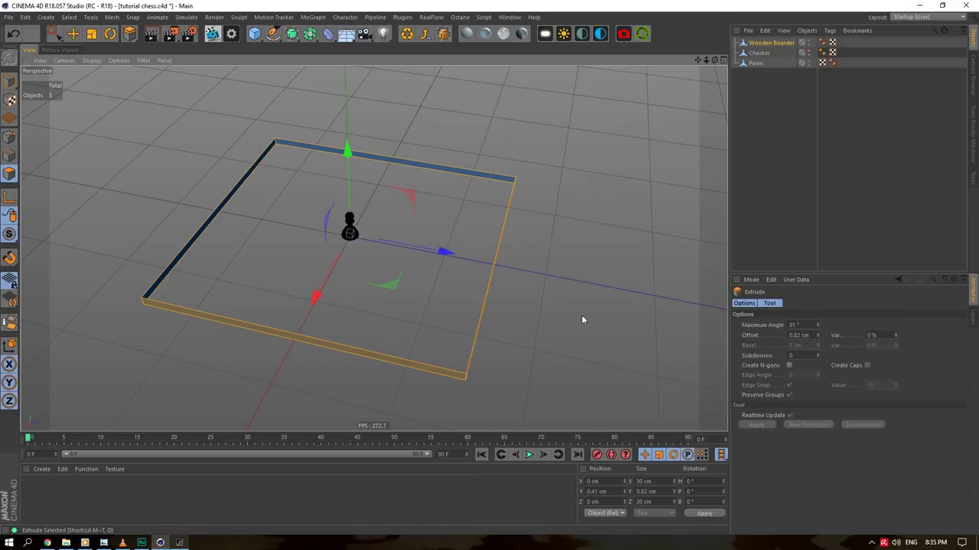
left_click(866, 366)
left_click_drag(558, 305, 628, 305)
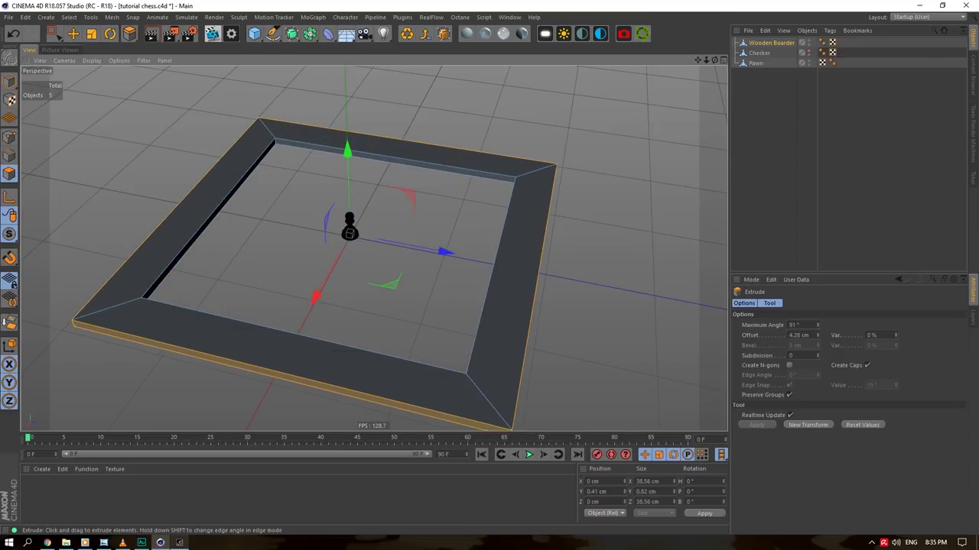
Select the Wooden Boarder's upper outer and upper inner edge loops in edge mode
left_click(9, 156)
left_click(74, 35)
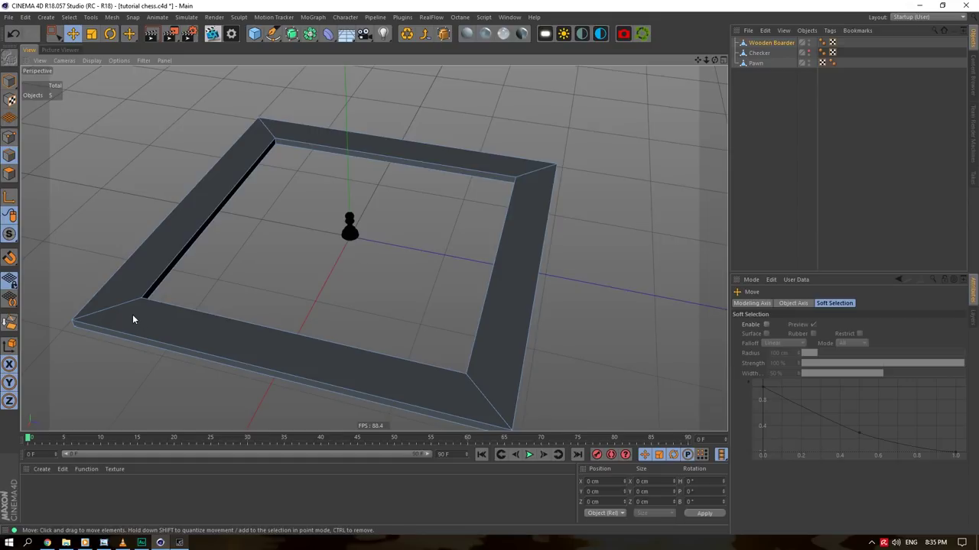
double_click(91, 326)
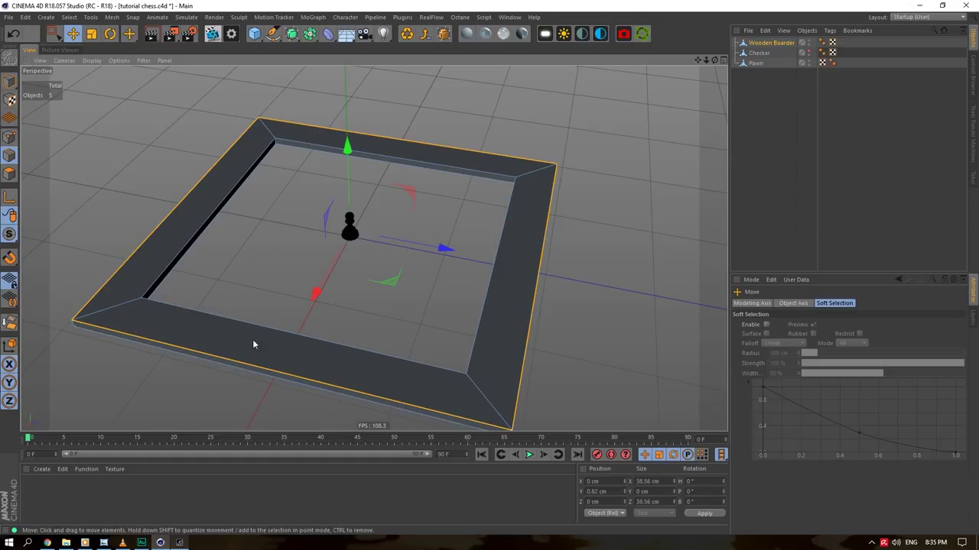
double_click(201, 315, "shift")
left_click_drag(616, 146, 504, 256, "alt")
double_click(515, 253, "shift")
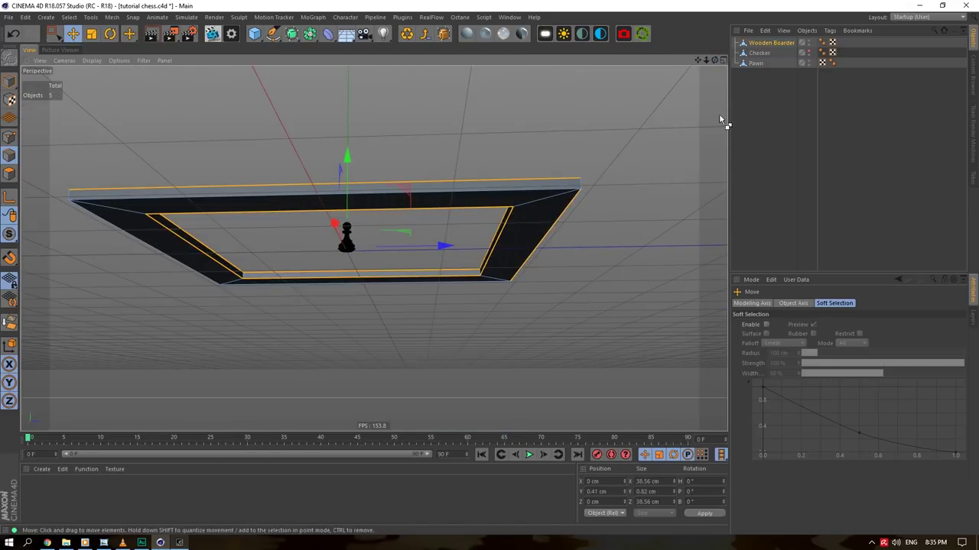
left_click(493, 243)
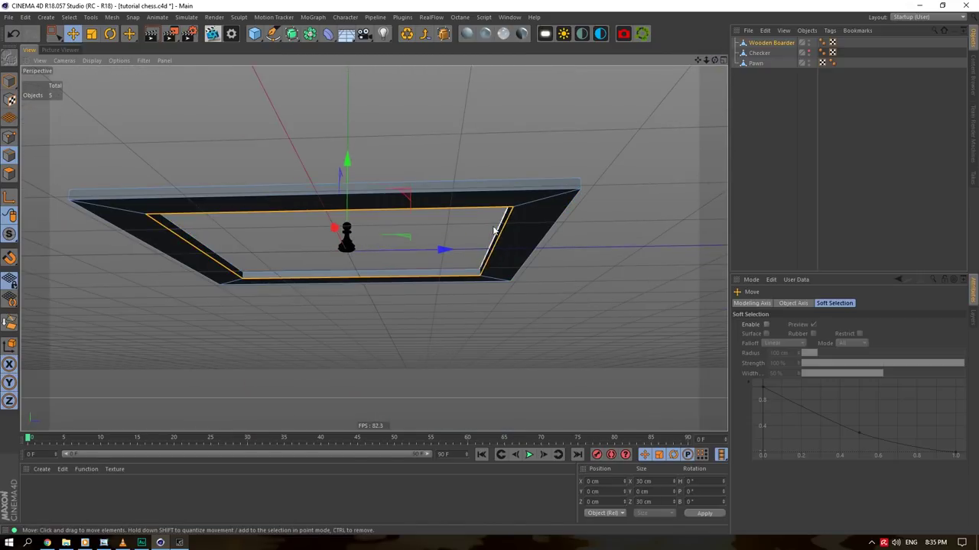
double_click(493, 243)
left_click_drag(713, 60, 665, 168)
double_click(517, 235, "shift")
scroll(510, 225, "up", 5)
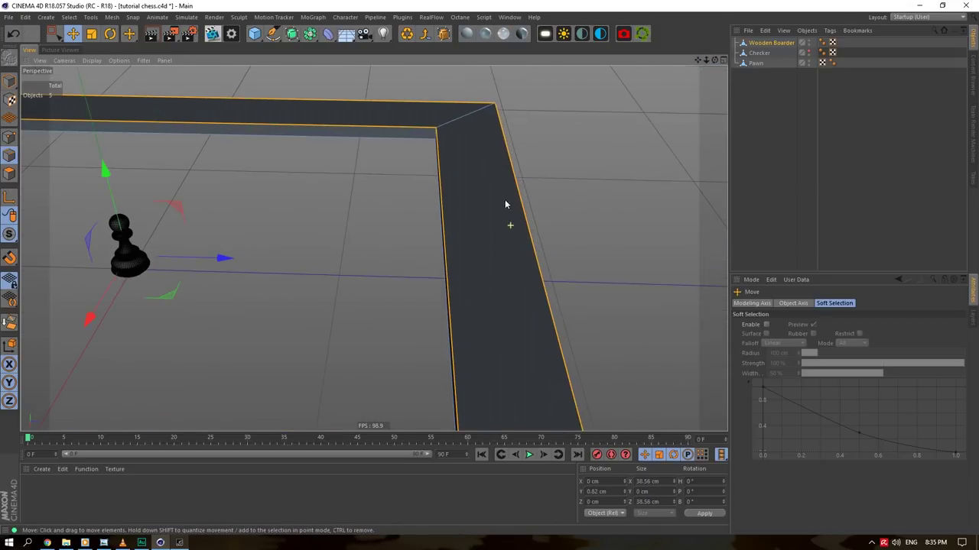
Bevel the selected upper edge loops by about 0.26 cm with 3 subdivisions
right_click(529, 266)
left_click(536, 449)
left_click_drag(714, 60, 764, 44)
left_click_drag(489, 173, 504, 172)
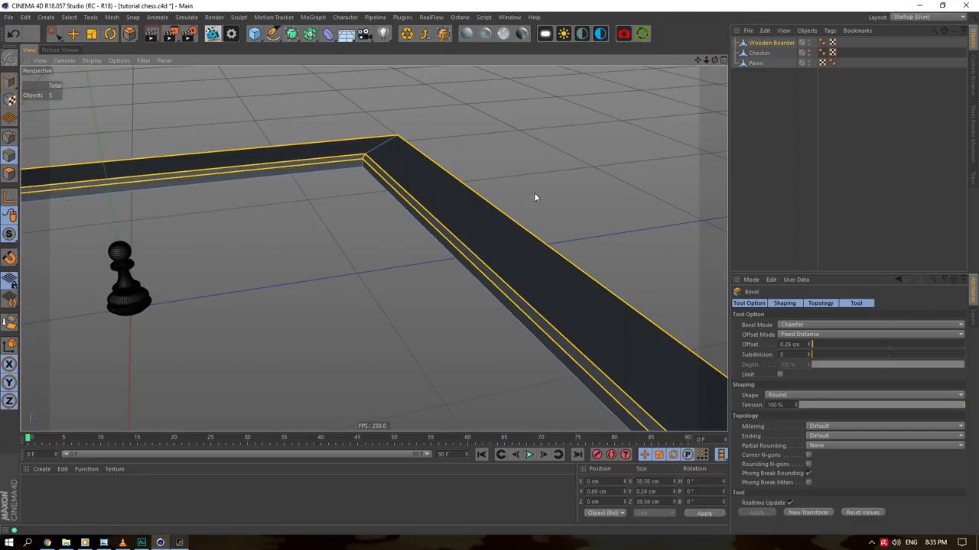
double_click(793, 354)
type("3")
left_click(785, 344)
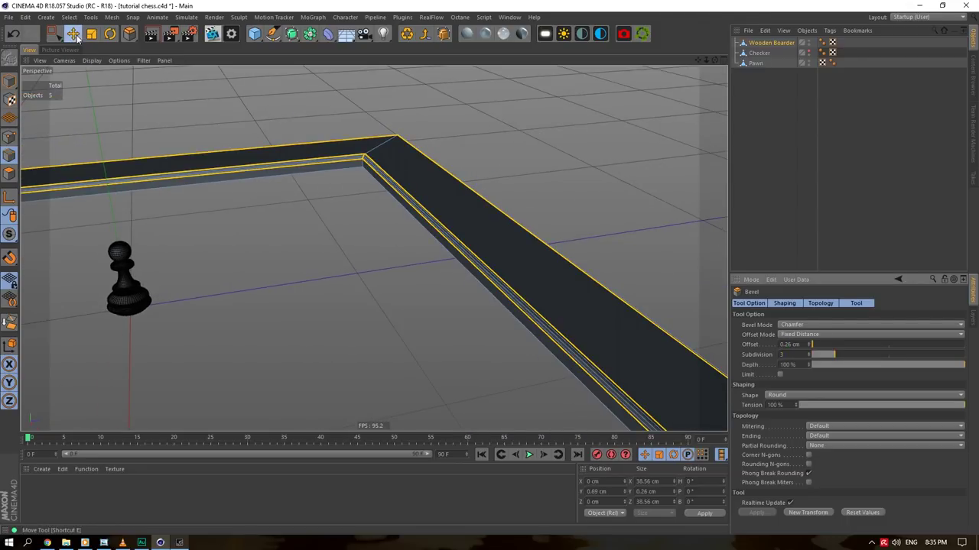
left_click(77, 38)
Select the vertical edges, including their beveled segments, at all four outer corners of the Wooden Boarder
scroll(113, 108, "down", 5)
left_click(442, 287)
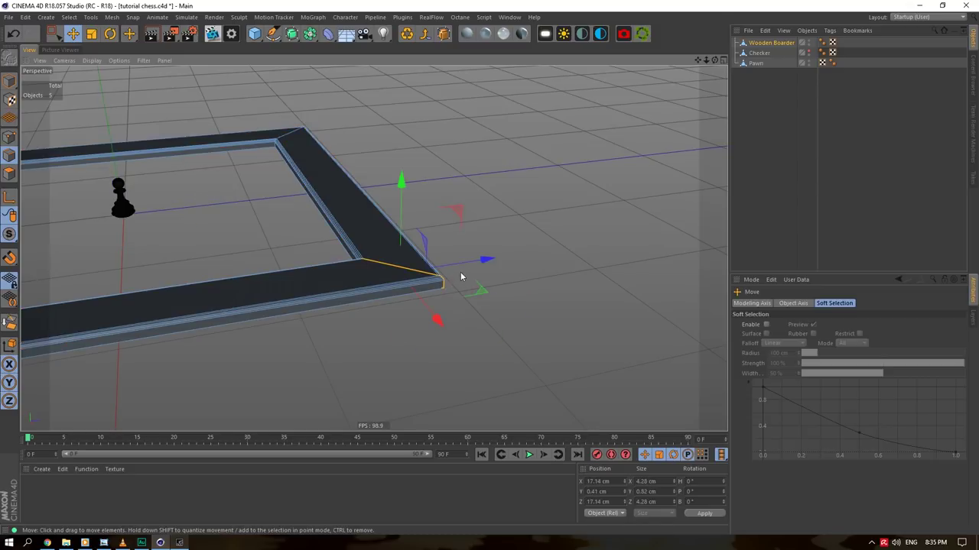
left_click(442, 285)
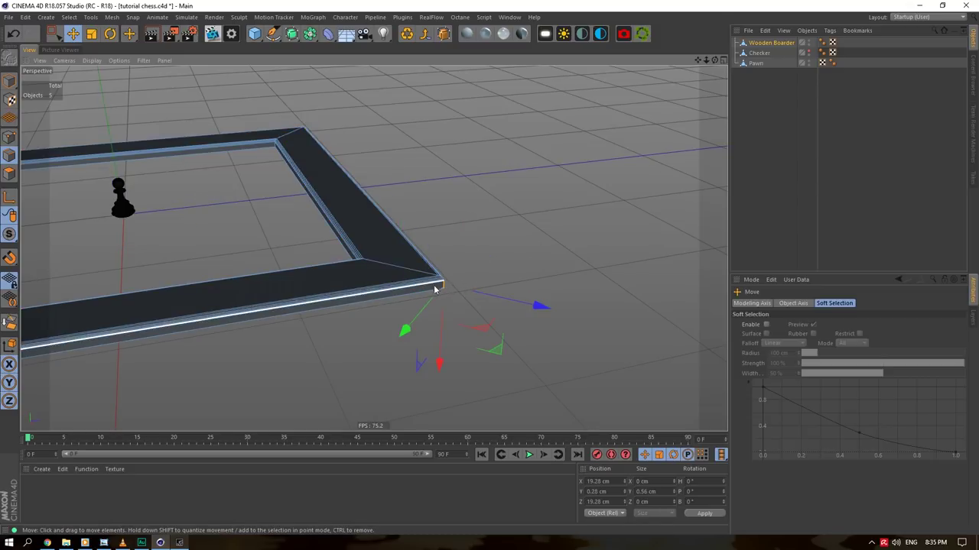
scroll(442, 289, "up", 3)
left_click_drag(715, 59, 635, 52)
double_click(345, 290)
left_click_drag(715, 59, 665, 81)
left_click_drag(374, 283, 397, 275, "alt")
scroll(533, 281, "down", 4)
scroll(532, 281, "up", 4)
left_click_drag(533, 281, 306, 222, "alt")
left_click_drag(374, 247, 512, 171, "alt")
scroll(563, 133, "up", 3)
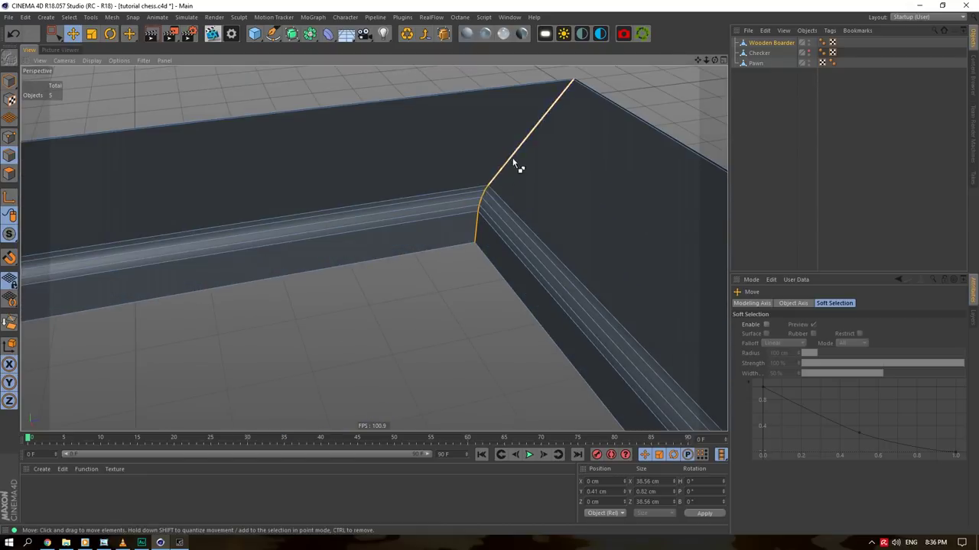
left_click_drag(714, 61, 611, 92)
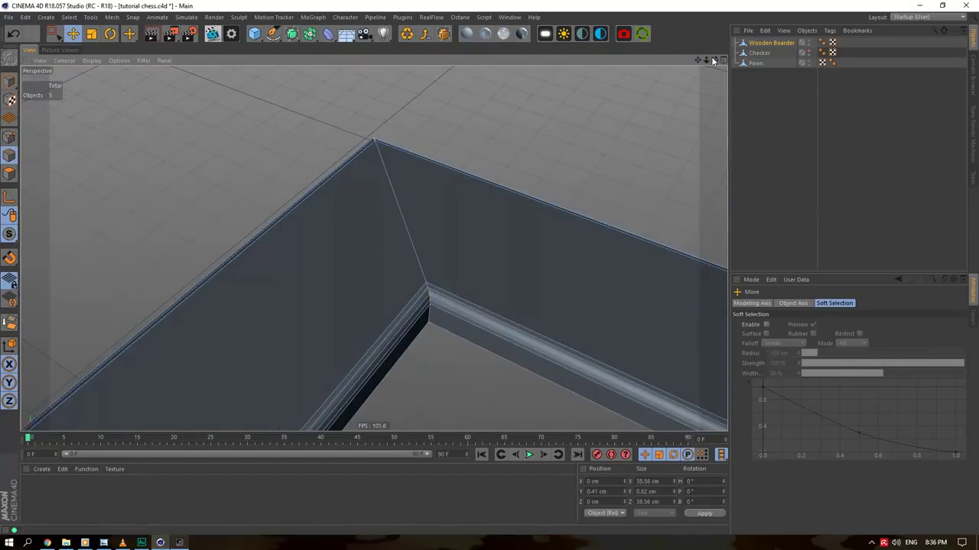
left_click_drag(714, 60, 796, 38)
left_click_drag(706, 60, 681, 61)
left_click_drag(374, 249, 341, 238, "alt")
left_click_drag(350, 264, 349, 228, "alt")
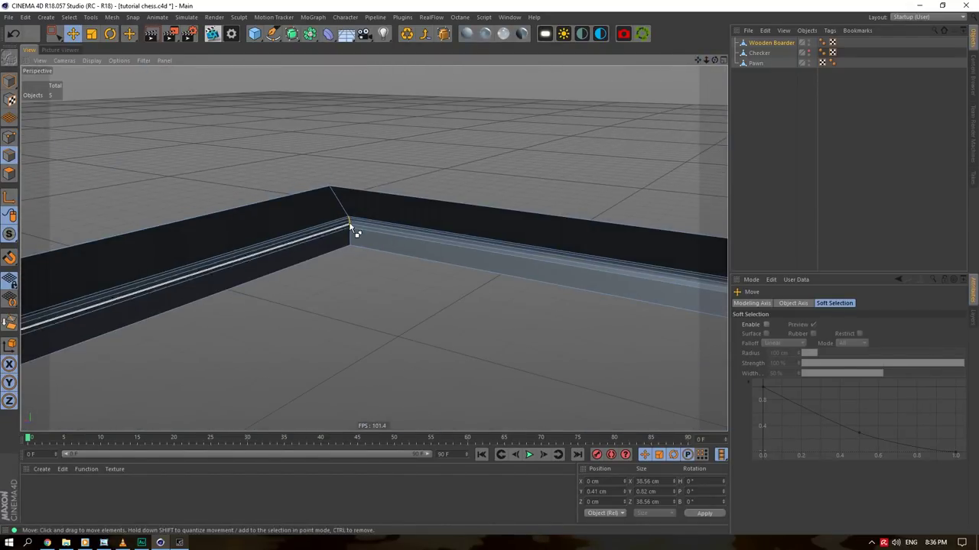
left_click_drag(706, 61, 596, 65)
left_click_drag(372, 247, 309, 256, "alt")
left_click_drag(715, 60, 374, 249)
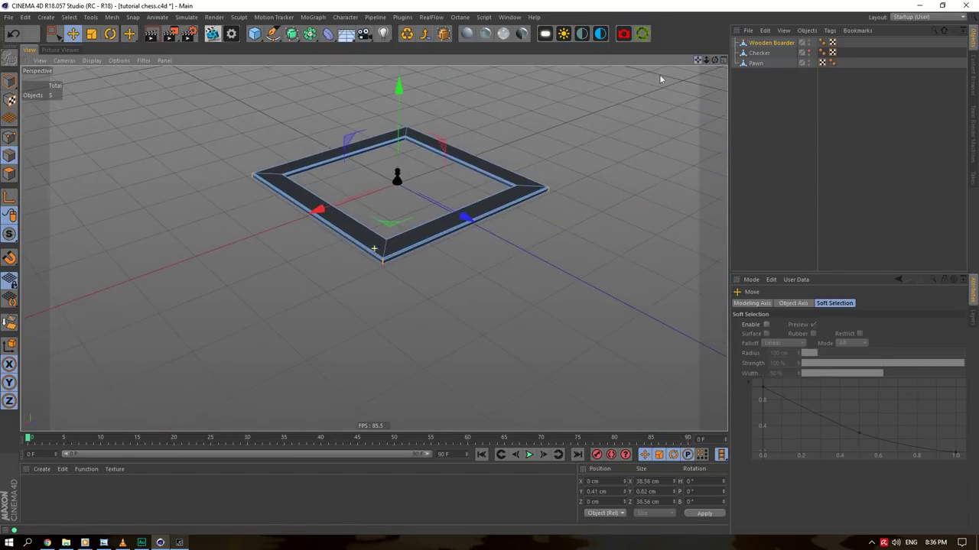
scroll(367, 260, "up", 3)
Bevel the selected outer corner edges by about 1.83 cm with 6 subdivisions
right_click(498, 212)
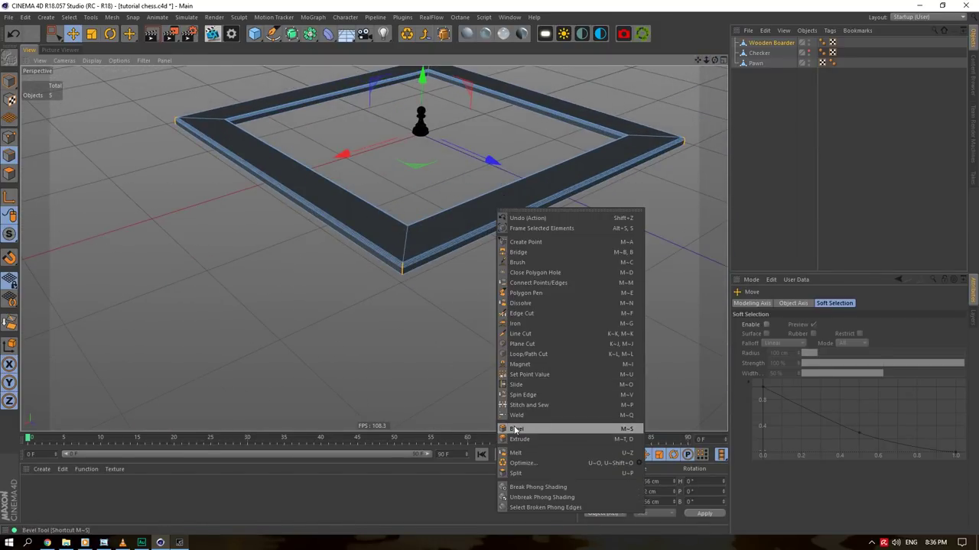
left_click(515, 429)
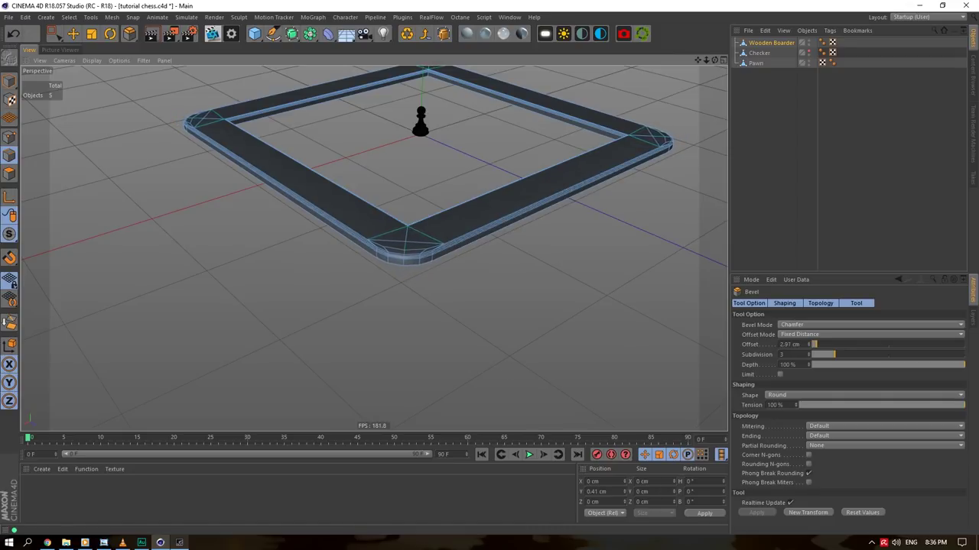
left_click_drag(674, 368, 673, 369)
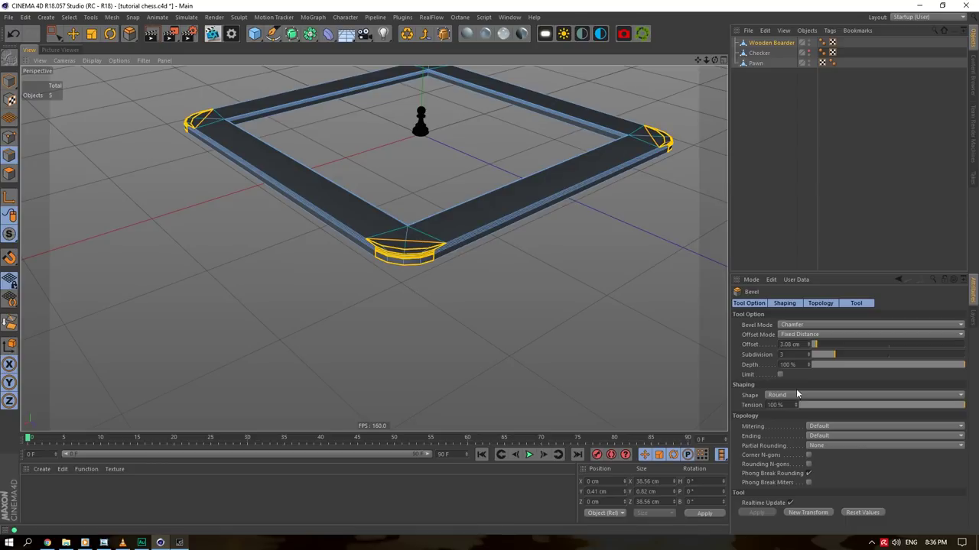
left_click(793, 355)
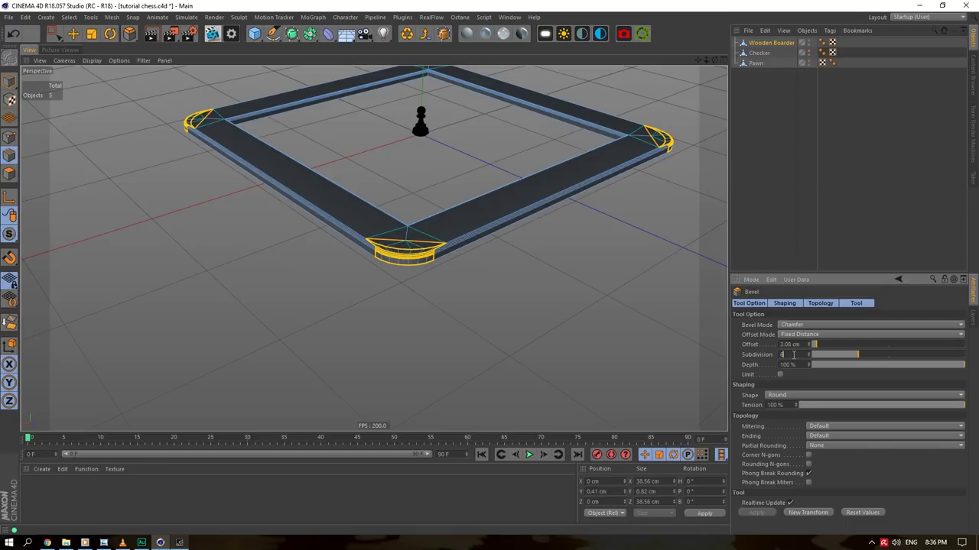
left_click_drag(715, 60, 471, 286)
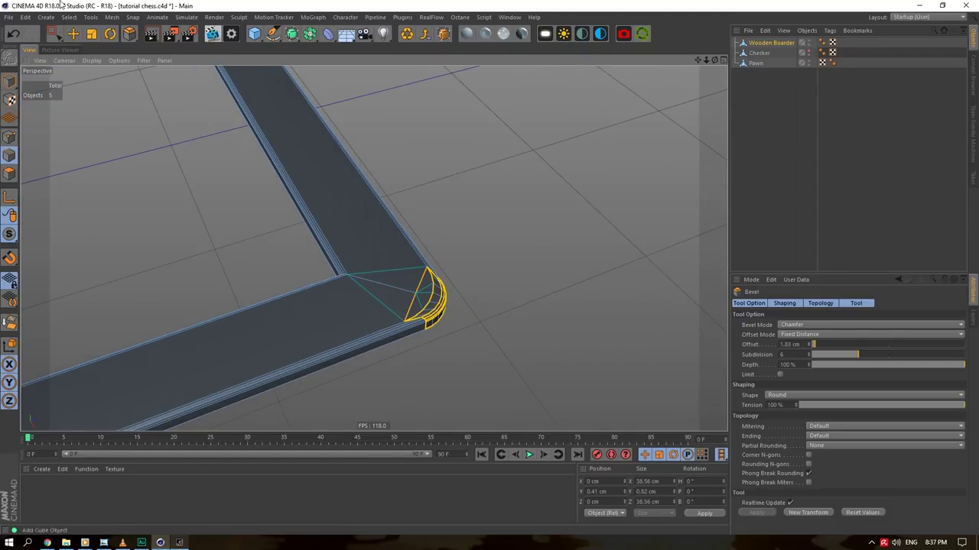
left_click(73, 34)
Make the Checker plane visible again inside the Wooden Boarder
left_click(732, 79)
left_click_drag(716, 63, 803, 51)
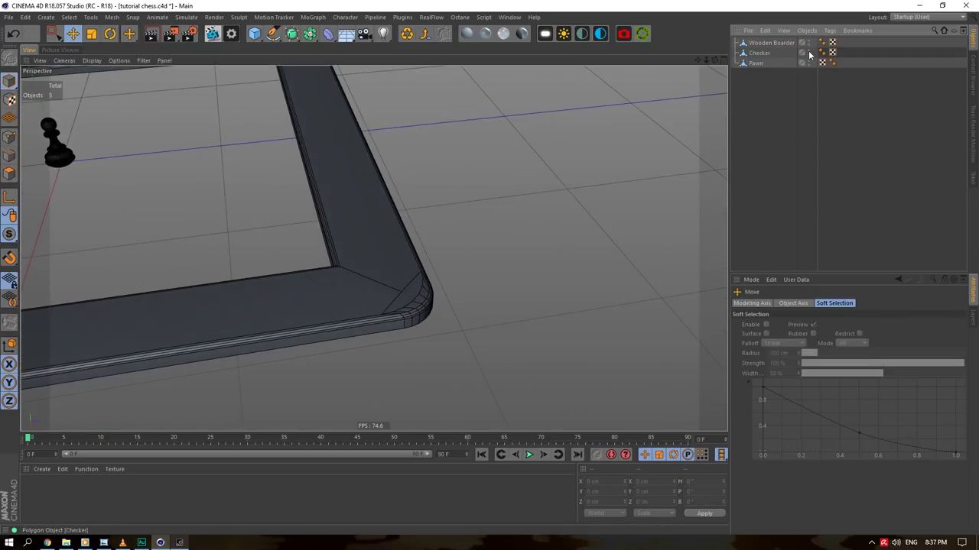
left_click(809, 53)
left_click_drag(706, 61, 665, 56)
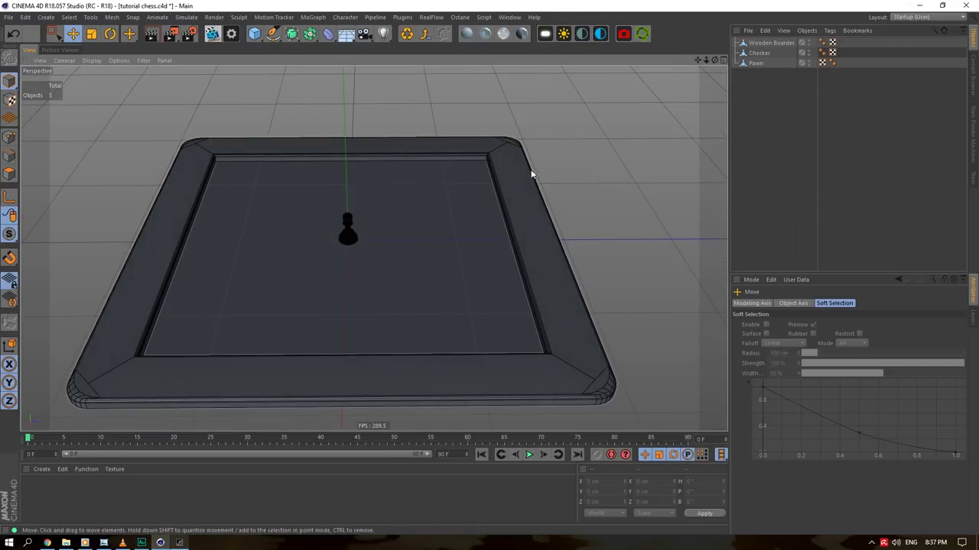
scroll(429, 160, "up", 3)
left_click_drag(715, 60, 767, 58)
scroll(500, 263, "up", 3)
Select the Pawn in Model mode and inspect it up close against the board
left_click(9, 81)
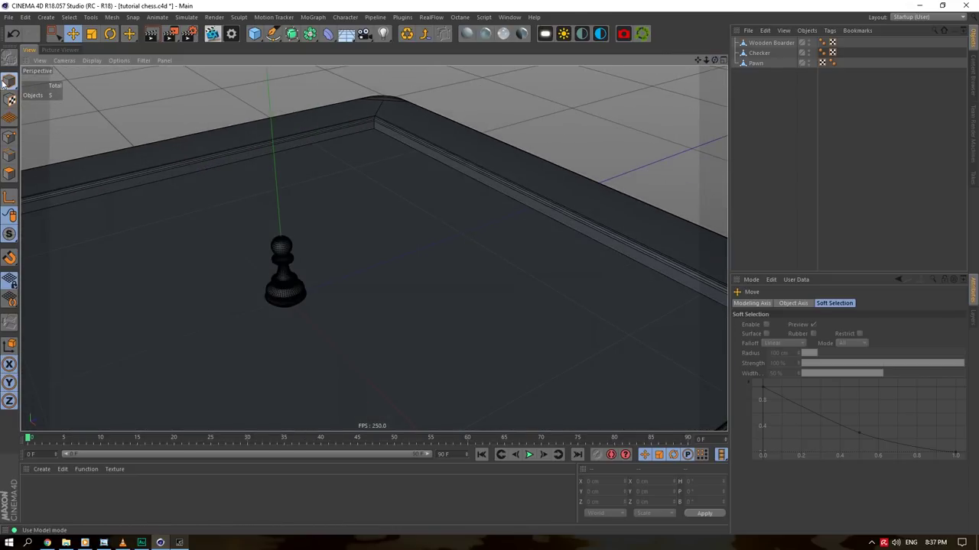
scroll(306, 288, "up", 3)
left_click(259, 264)
scroll(489, 236, "down", 3)
scroll(456, 251, "up", 2)
scroll(423, 264, "up", 3)
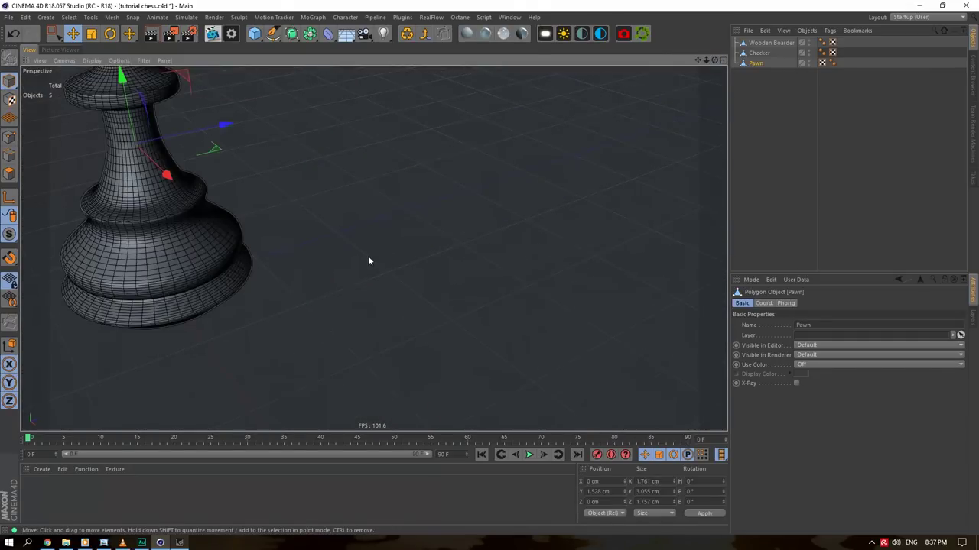
scroll(368, 255, "down", 5)
mouse_move(706, 60)
left_mouse_down()
mouse_move(692, 62)
mouse_move(640, 126)
mouse_move(603, 148)
mouse_move(713, 61)
left_mouse_up()
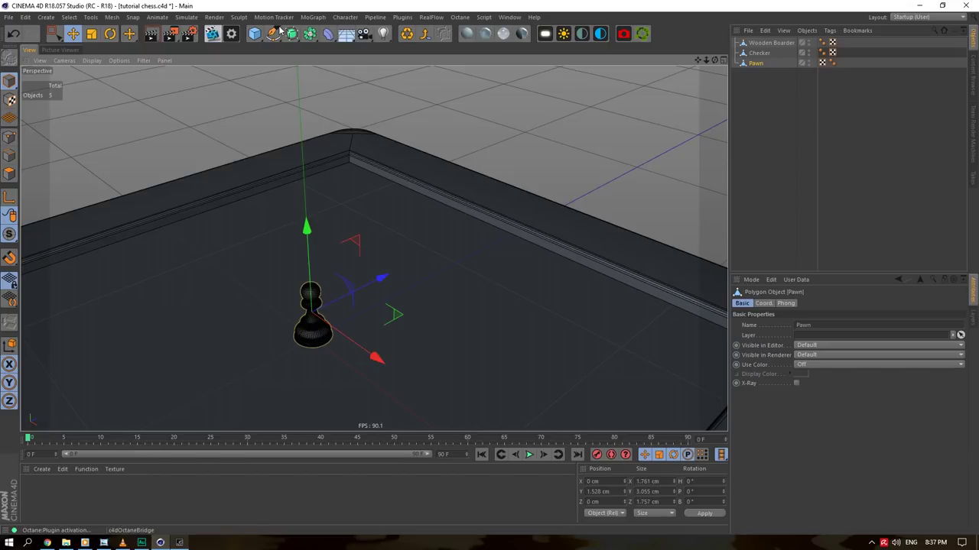
Open the Octane Live Viewer, start rendering the scene and add an Octane HDRI environment
left_click(277, 32)
left_click(215, 206)
left_click_drag(715, 60, 658, 85)
left_click(600, 33)
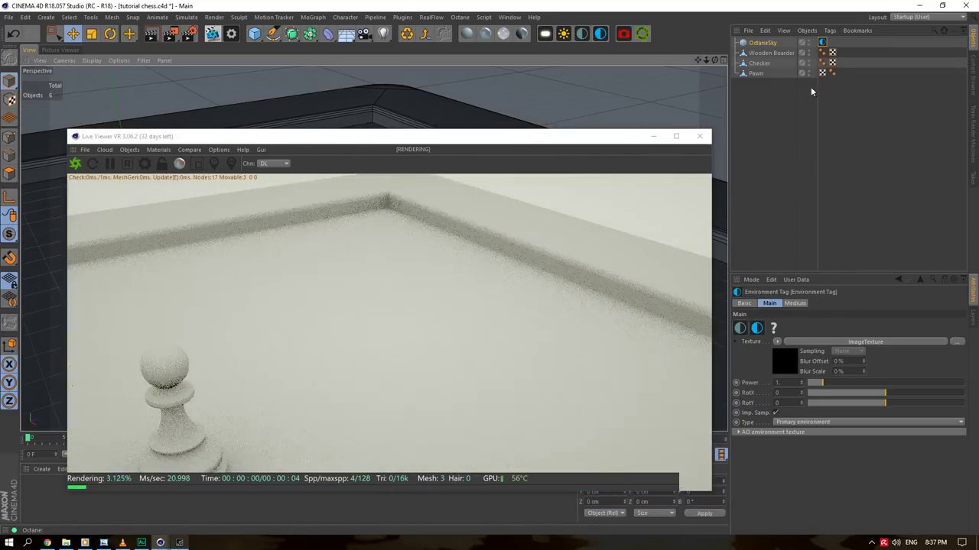
Load canada_montreal_pierre_kitchen.exr as the image texture of the OctaneSky environment
left_click(775, 344)
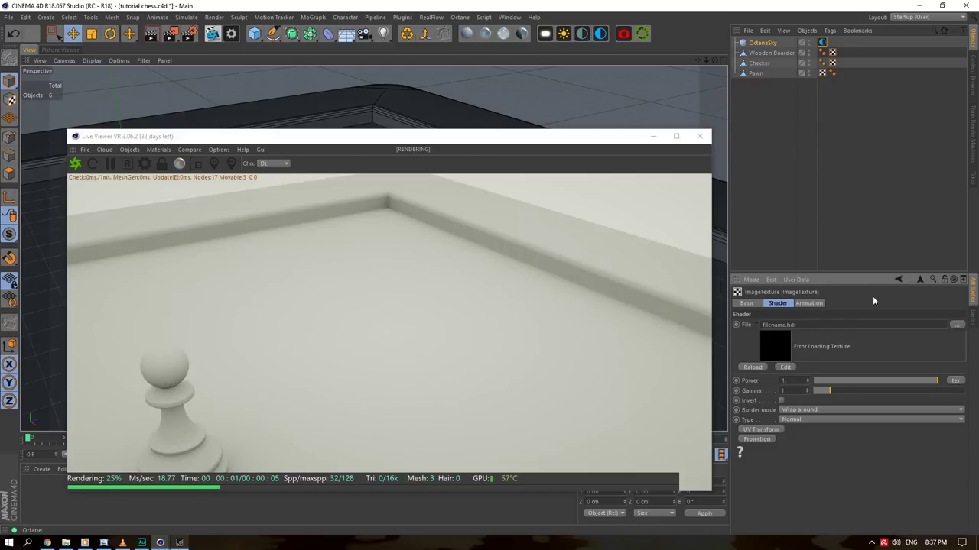
left_click(955, 325)
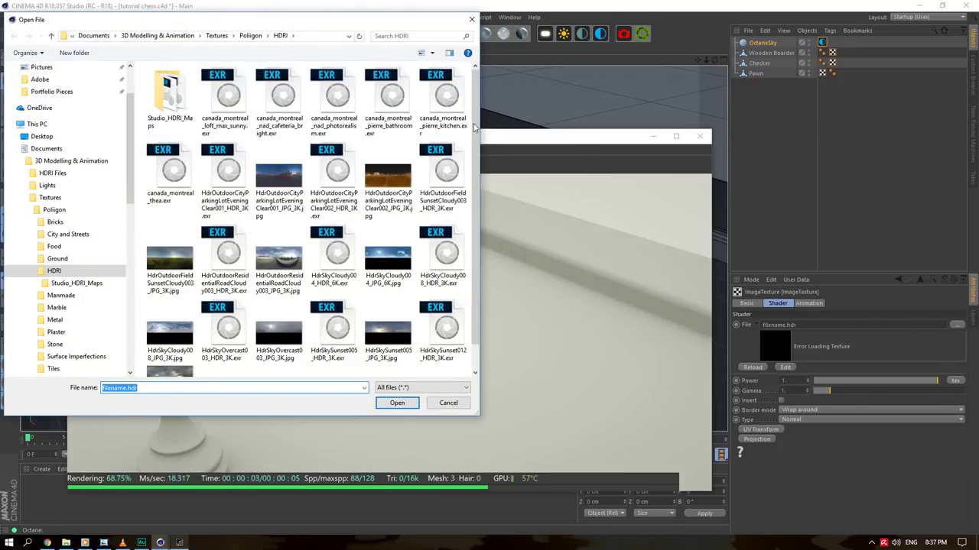
left_click(225, 100)
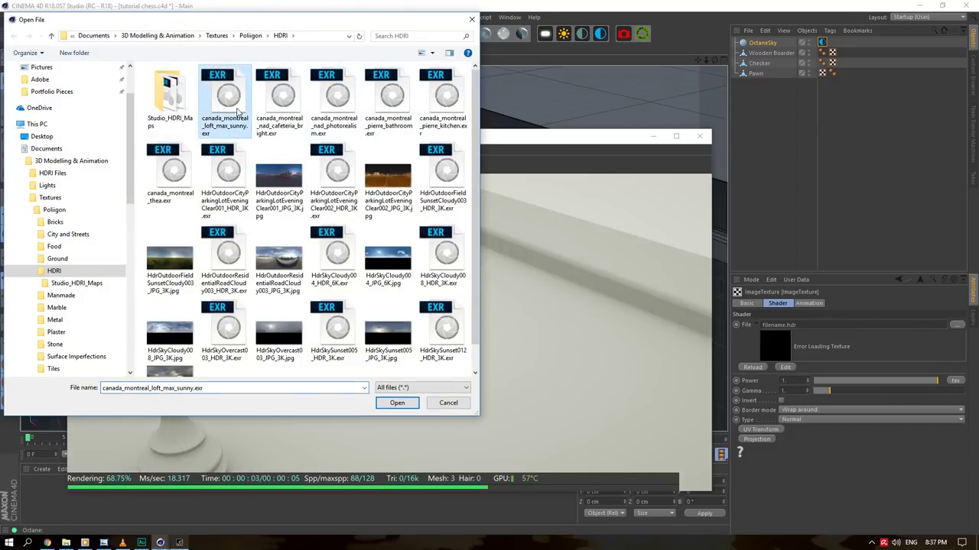
left_click(193, 169)
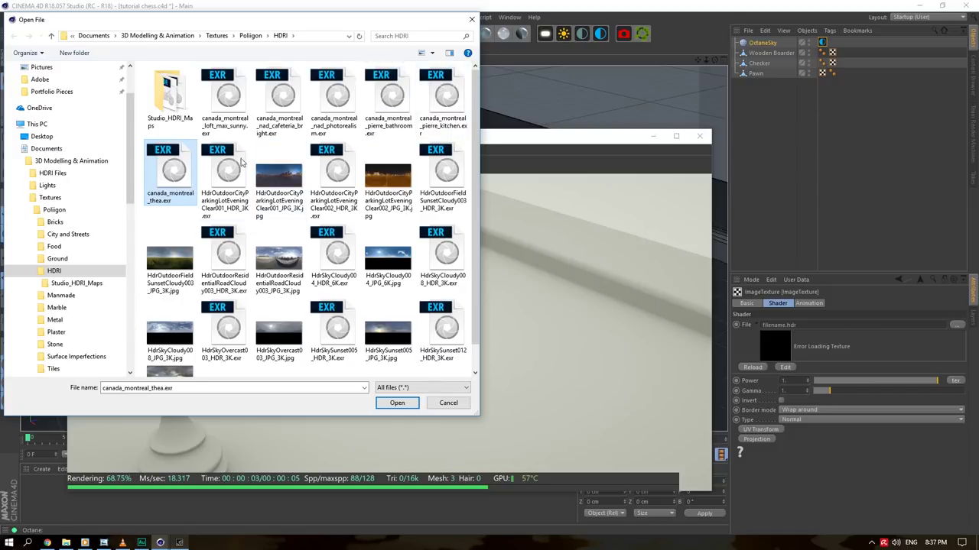
key("Left")
key("Left")
key("Left")
key("Left")
key("Left")
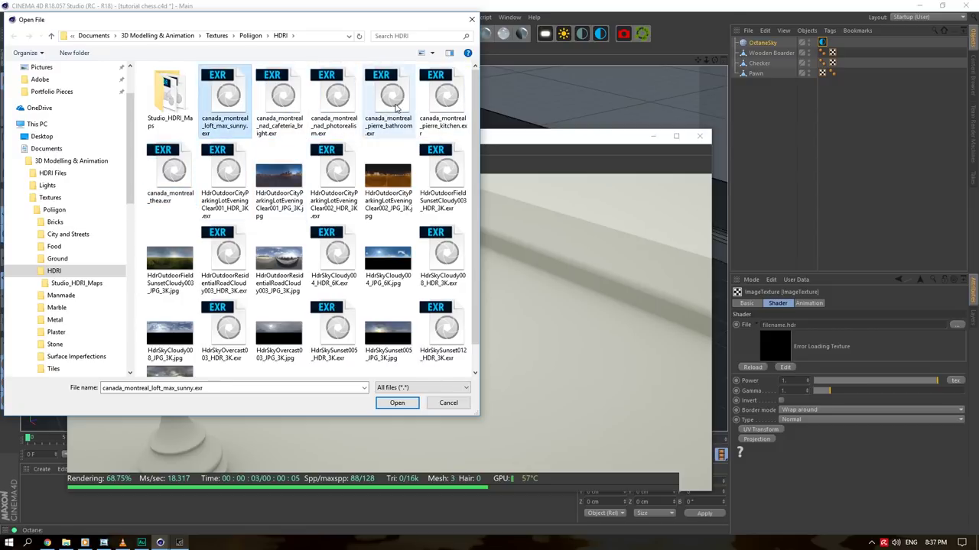
left_click(433, 114)
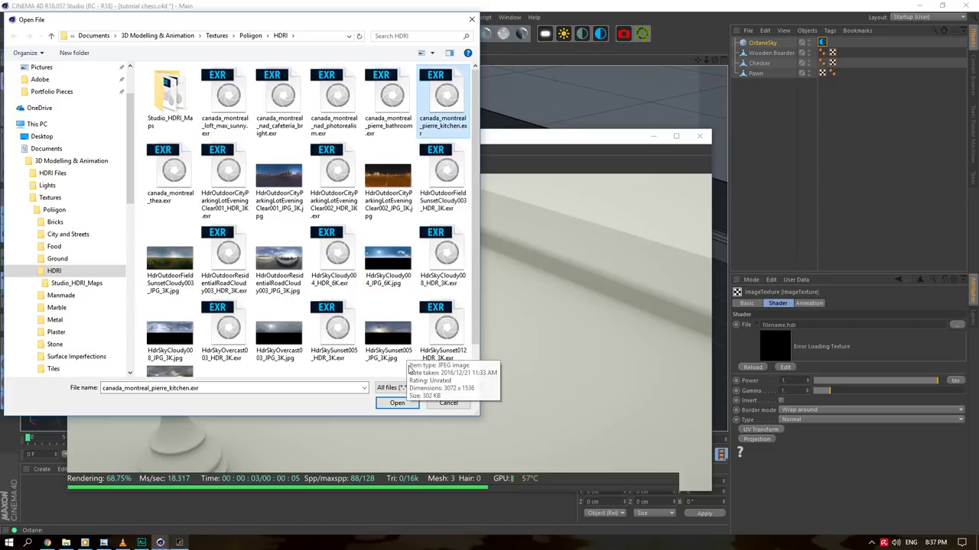
left_click(398, 403)
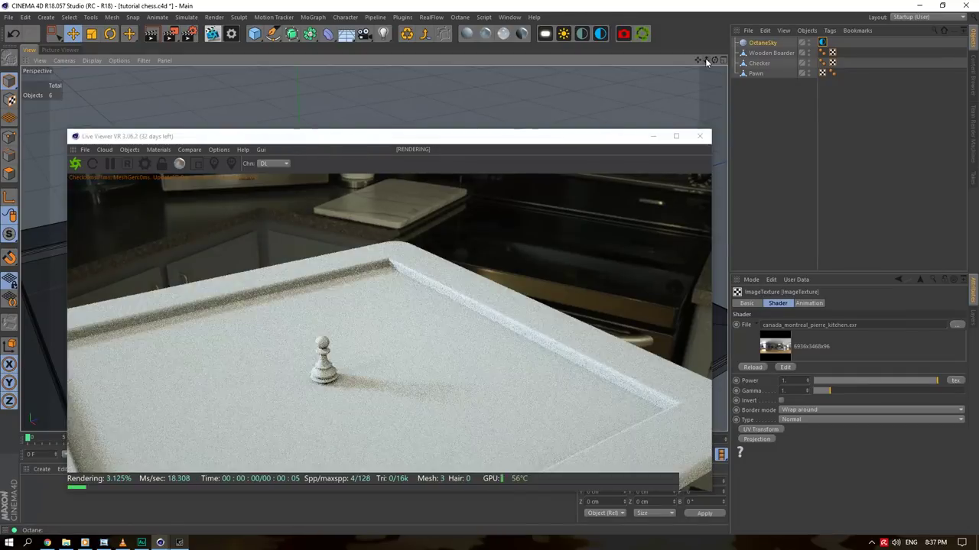
Isolate the Wooden Boarder and Checker objects with Viewport Solo
mouse_move(715, 59)
left_mouse_down()
mouse_move(708, 46)
mouse_move(762, 58)
mouse_move(708, 23)
mouse_move(731, 9)
mouse_move(717, 75)
left_mouse_up()
left_click(762, 64)
left_click(762, 74, "ctrl")
left_click_drag(10, 235, 32, 286)
left_click_drag(715, 61, 717, 38)
left_click_drag(706, 61, 691, 61)
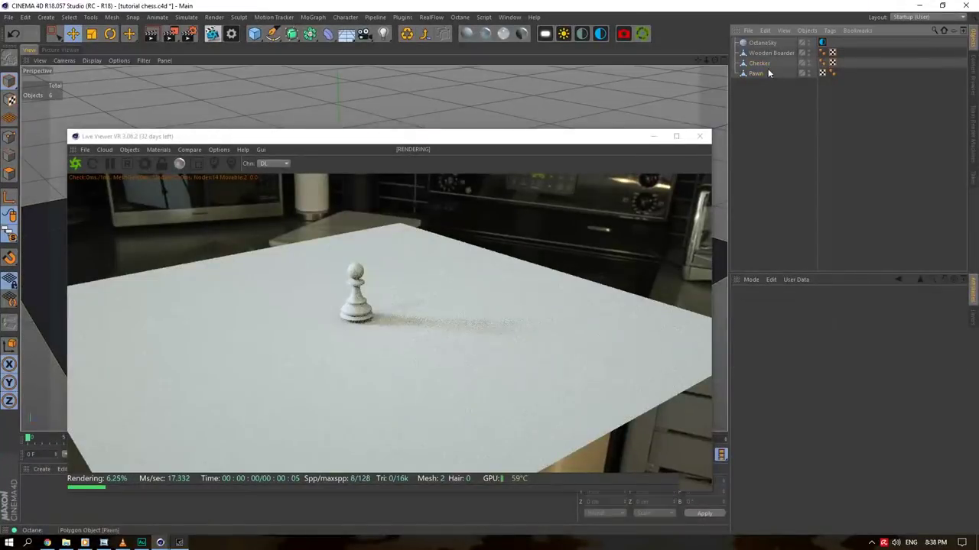
left_click_drag(9, 235, 42, 286)
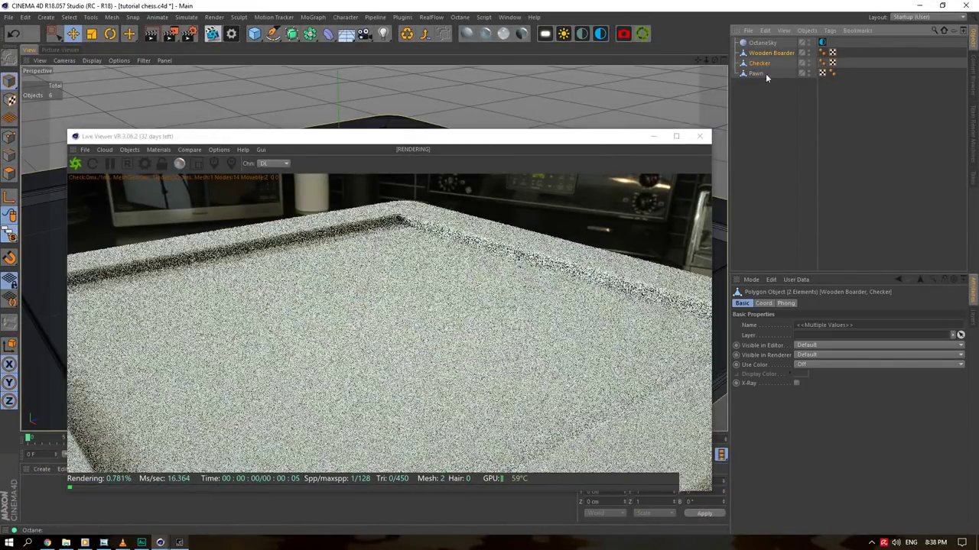
left_click_drag(716, 59, 715, 61)
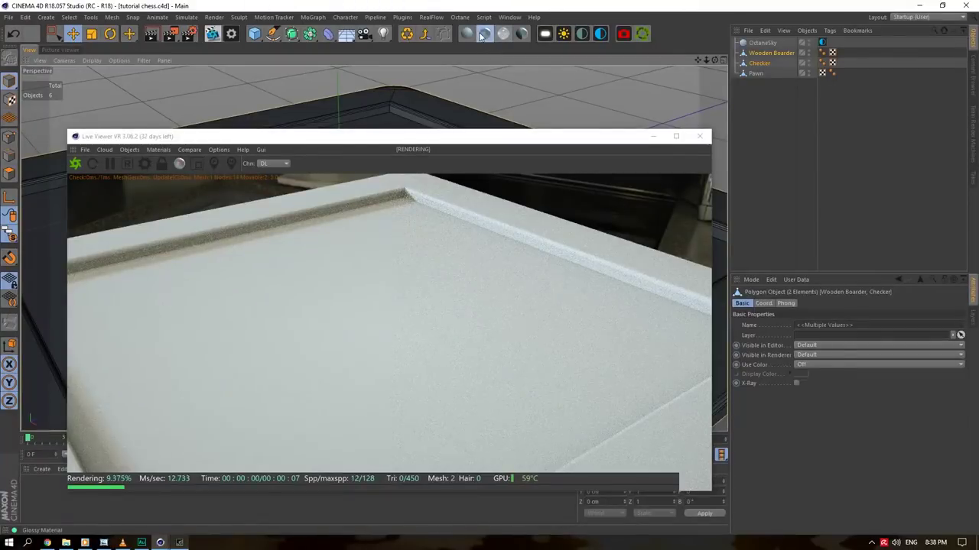
Create an Octane glossy material and name it Checker
left_click(484, 35)
double_click(33, 489)
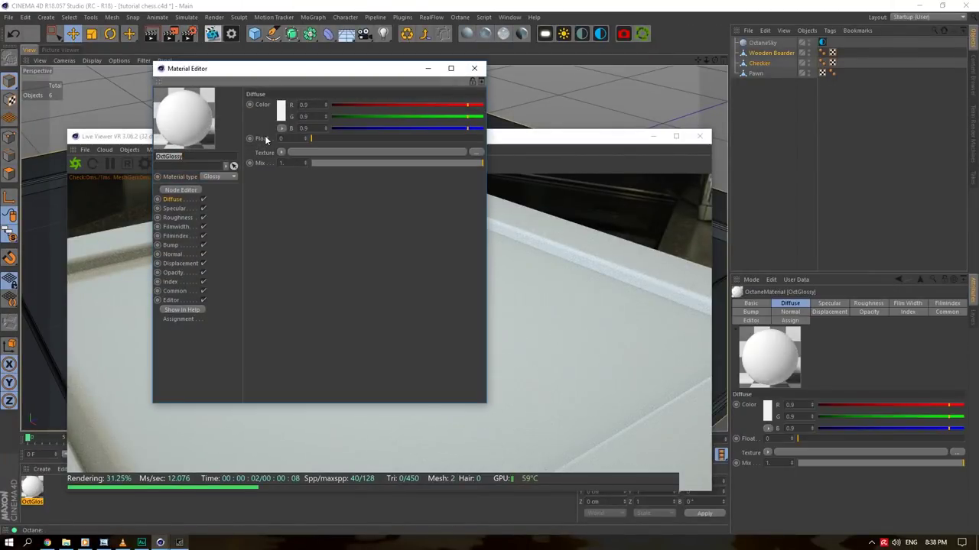
type("Check")
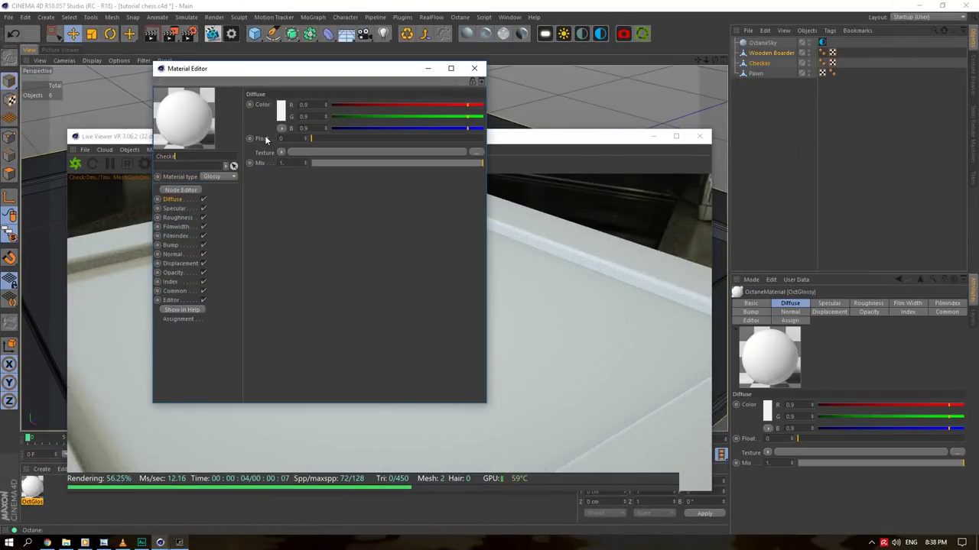
type("er")
Apply the Checker material to the Checker object and set its texture projection to Cubic
left_click_drag(403, 68, 736, 215)
left_click_drag(775, 51, 774, 62)
left_click(841, 346)
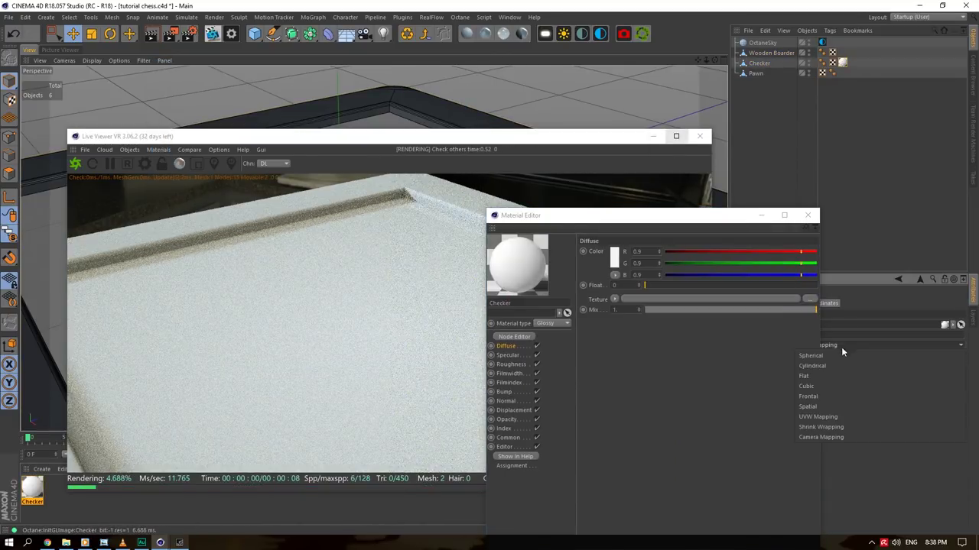
left_click(806, 386)
Add a C4doctane Checks shader as the diffuse texture of the Checker material
left_click_drag(623, 215, 523, 164)
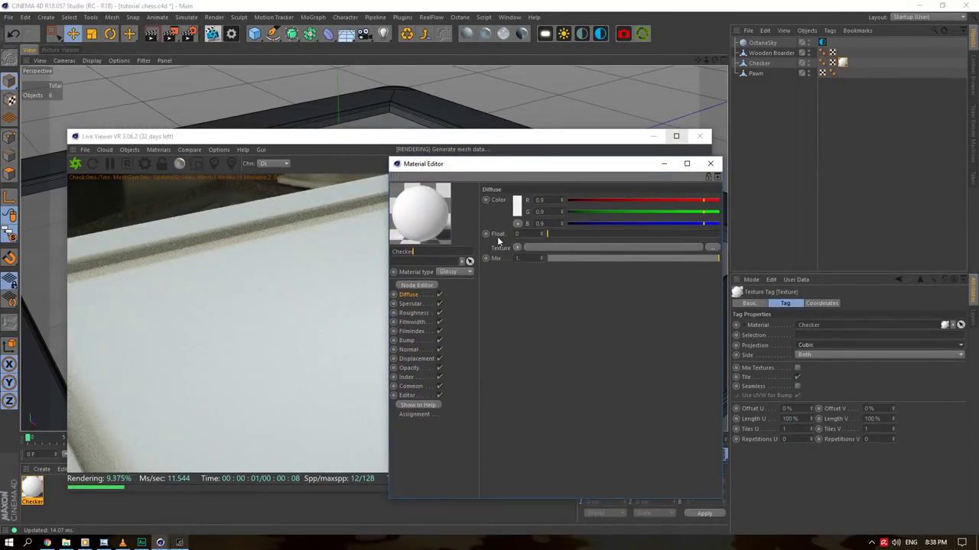
left_click(517, 248)
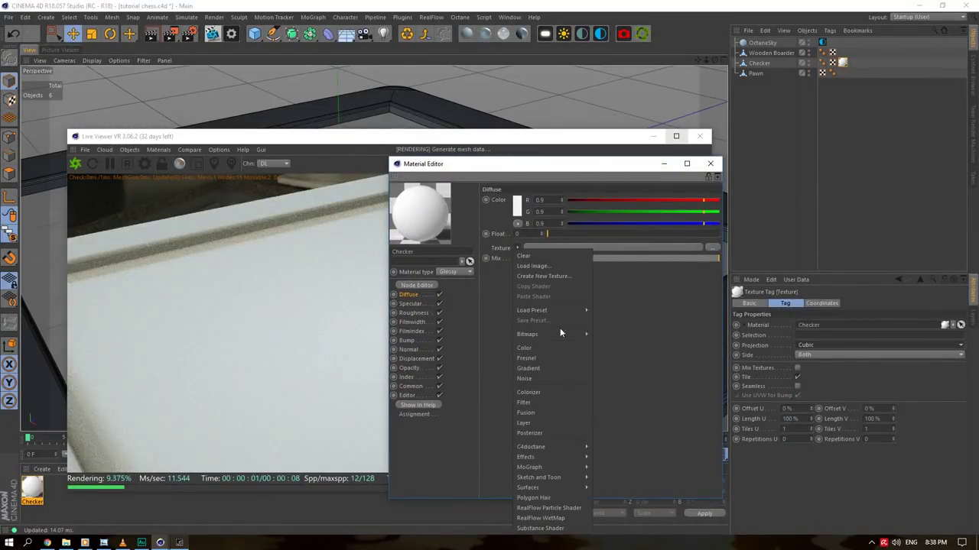
mouse_move(560, 450)
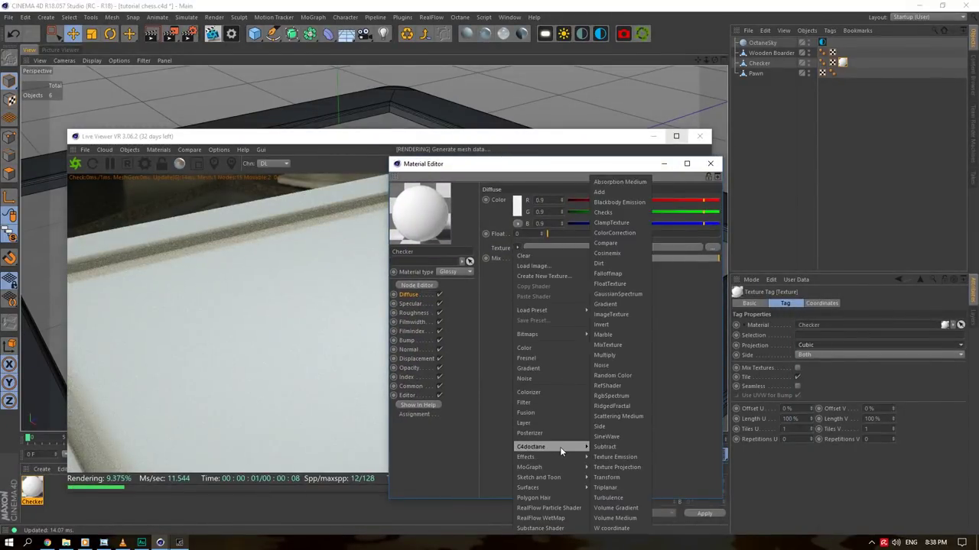
left_click(618, 212)
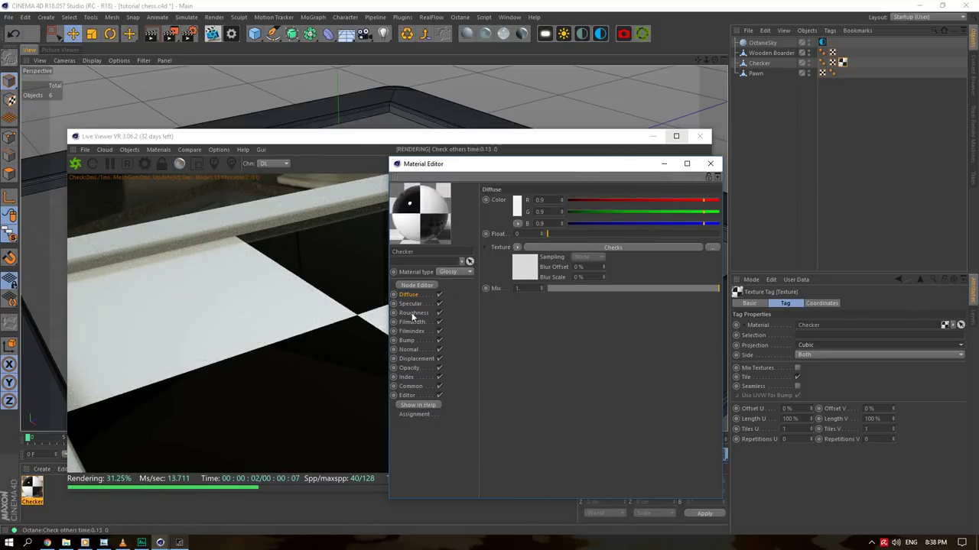
left_click_drag(526, 175, 495, 283)
left_click_drag(577, 277, 832, 169)
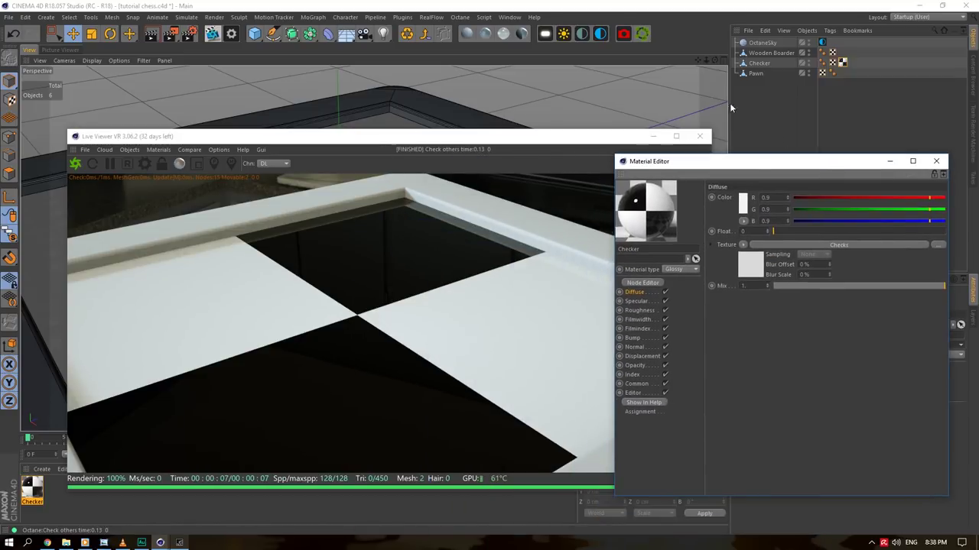
Give the Checks shader a UVW transform with locked aspect ratio and scale it to about 0.0156
left_click(752, 260)
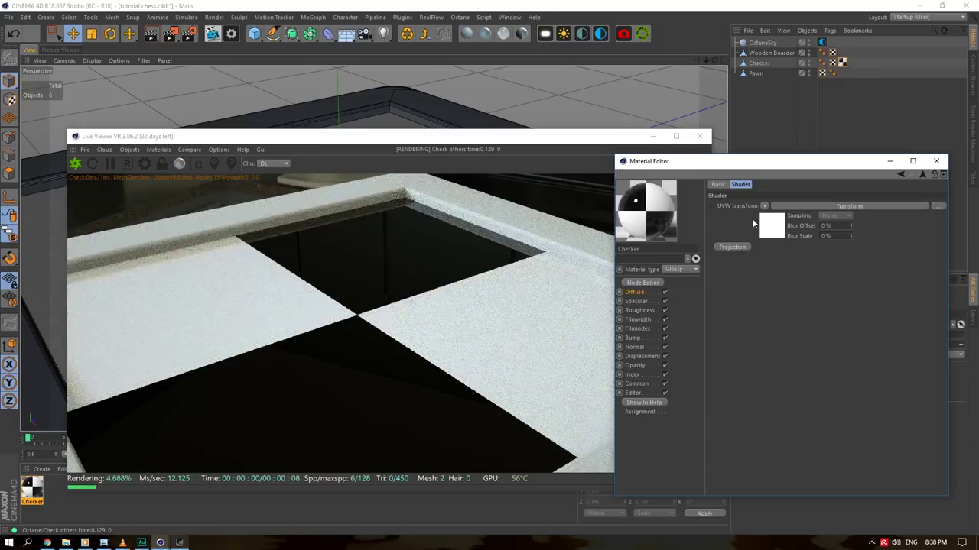
left_click(776, 236)
left_click(769, 279)
left_click_drag(884, 286, 819, 286)
mouse_move(715, 60)
left_mouse_down()
mouse_move(708, 78)
mouse_move(716, 64)
left_mouse_up()
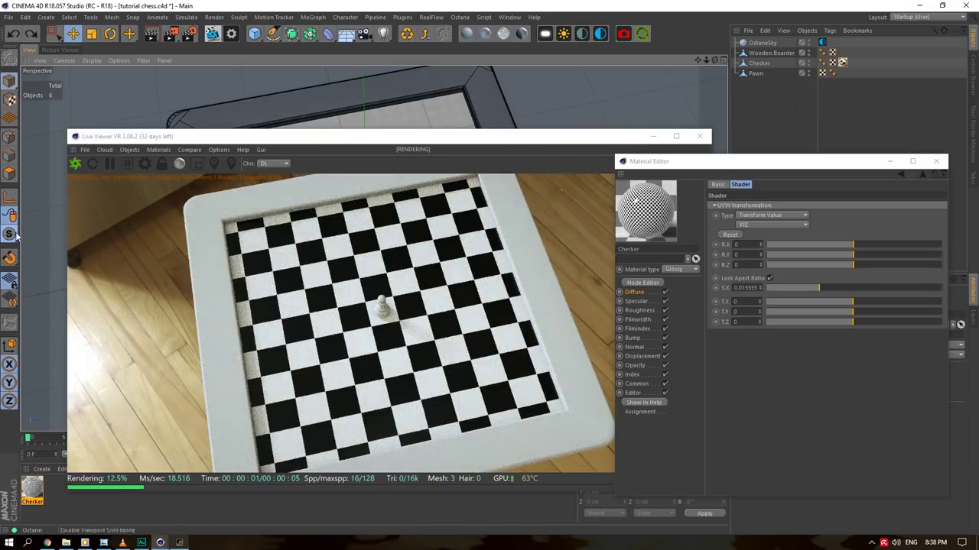
left_click_drag(714, 61, 708, 62)
Isolate the Wooden Boarder and Checker objects again with Viewport Solo and close the material editor
left_click(771, 53)
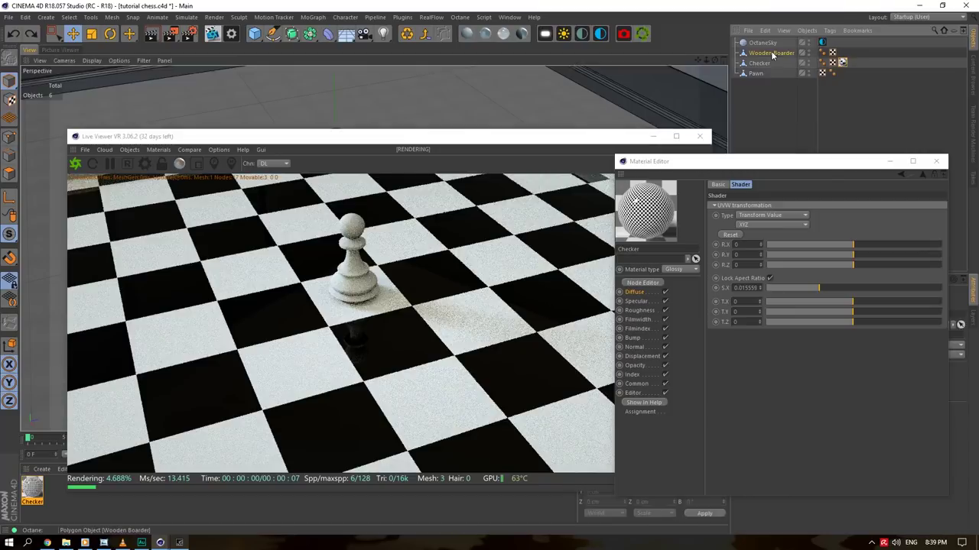
left_click(53, 286)
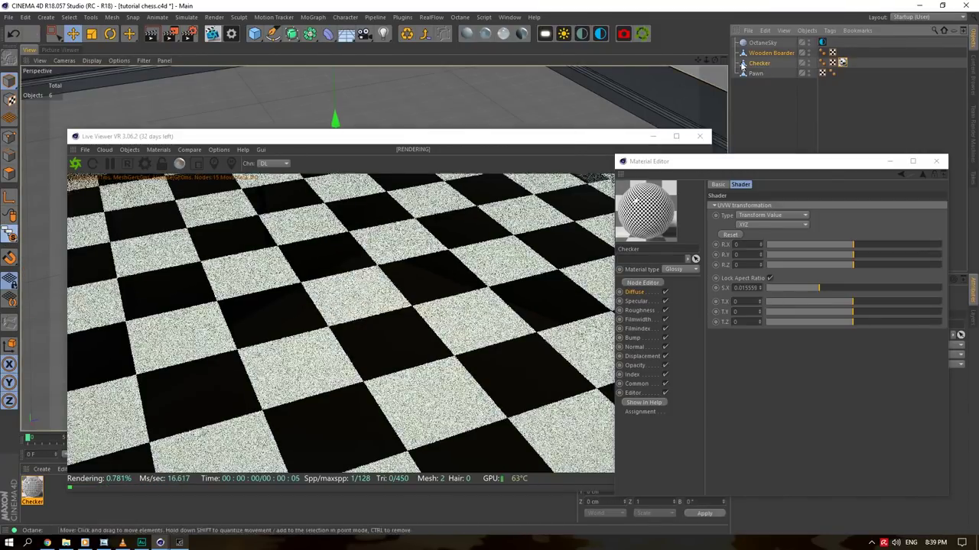
left_click_drag(715, 60, 713, 61)
left_click(936, 161)
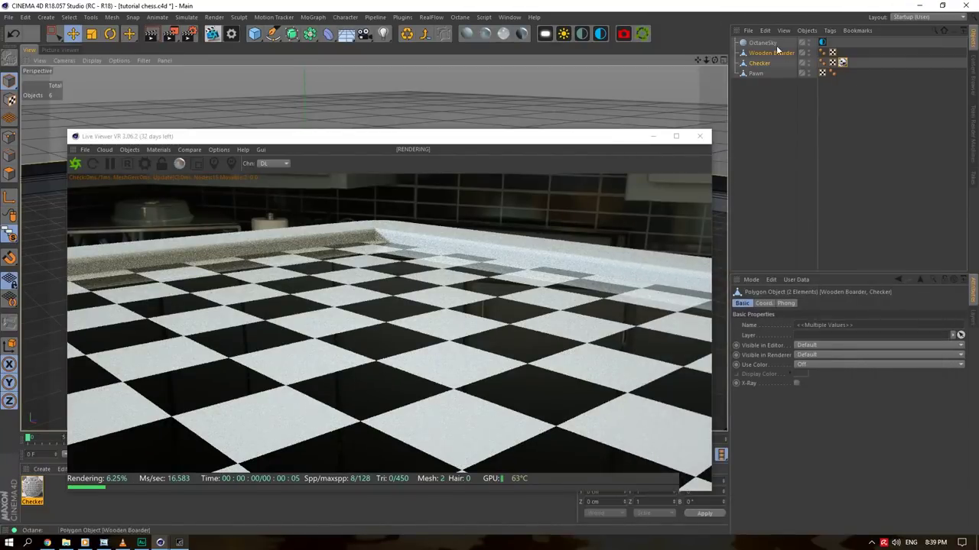
Rotate the OctaneSky environment to a heading of -117°
left_click(769, 43)
left_click(802, 303)
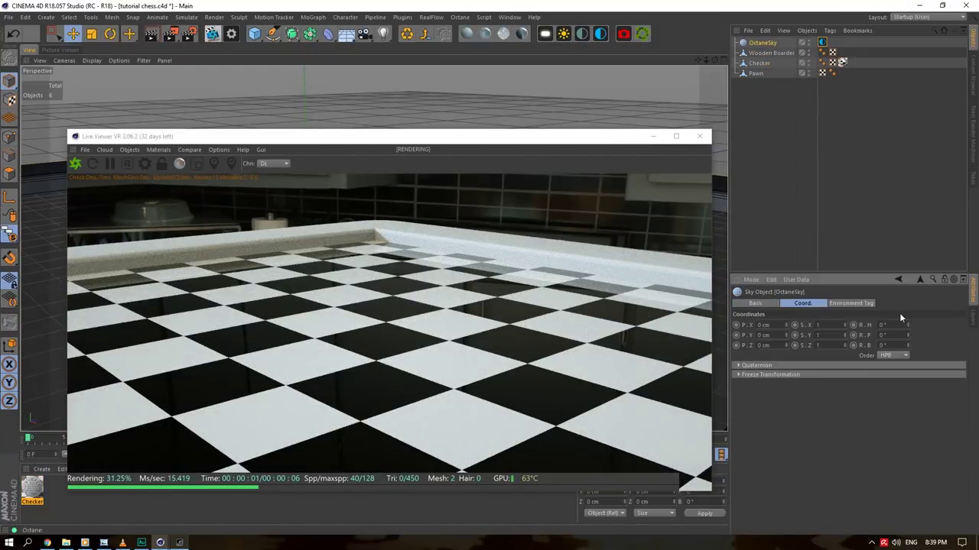
left_click_drag(908, 325, 908, 374)
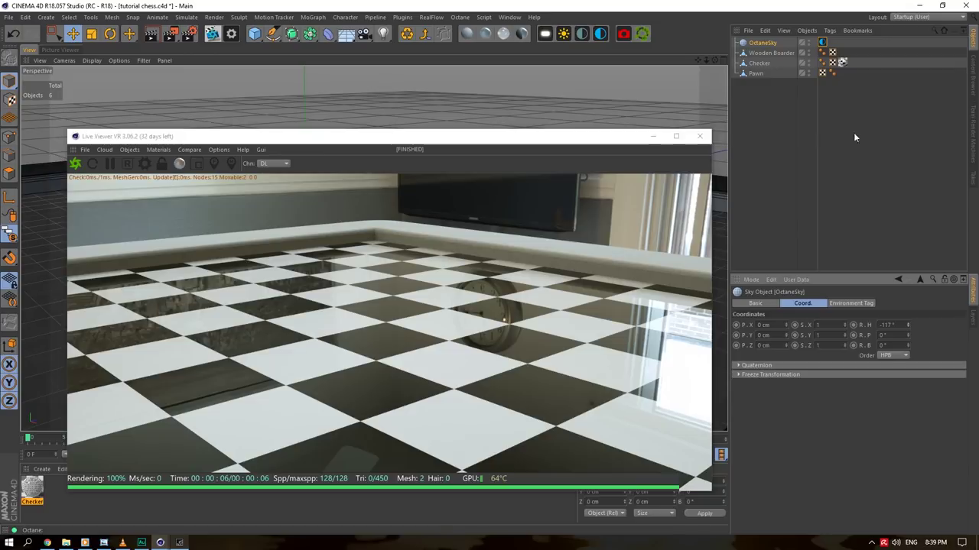
Add a C4doctane ImageTexture shader to the Normal channel of the Checker material
double_click(34, 487)
left_click_drag(308, 69, 711, 73)
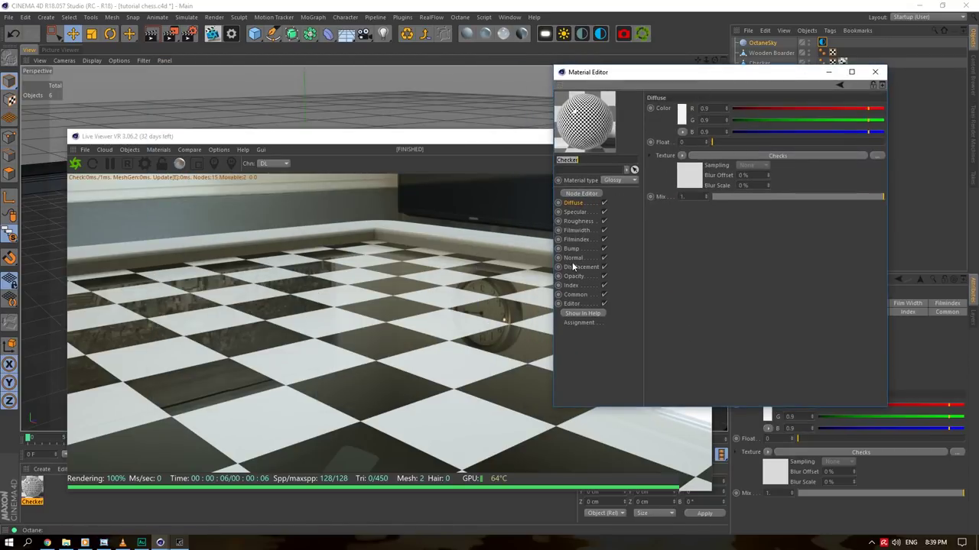
left_click(571, 258)
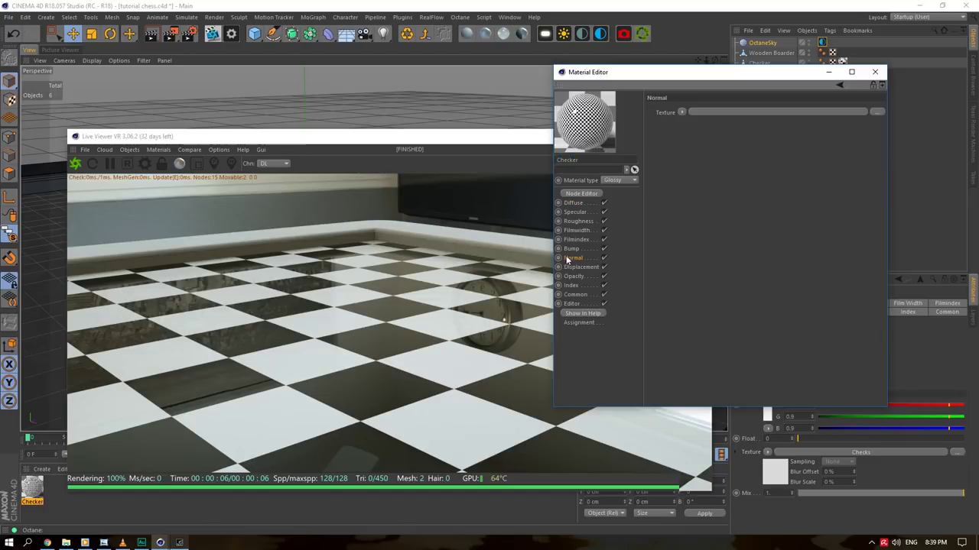
left_click(682, 112)
mouse_move(704, 317)
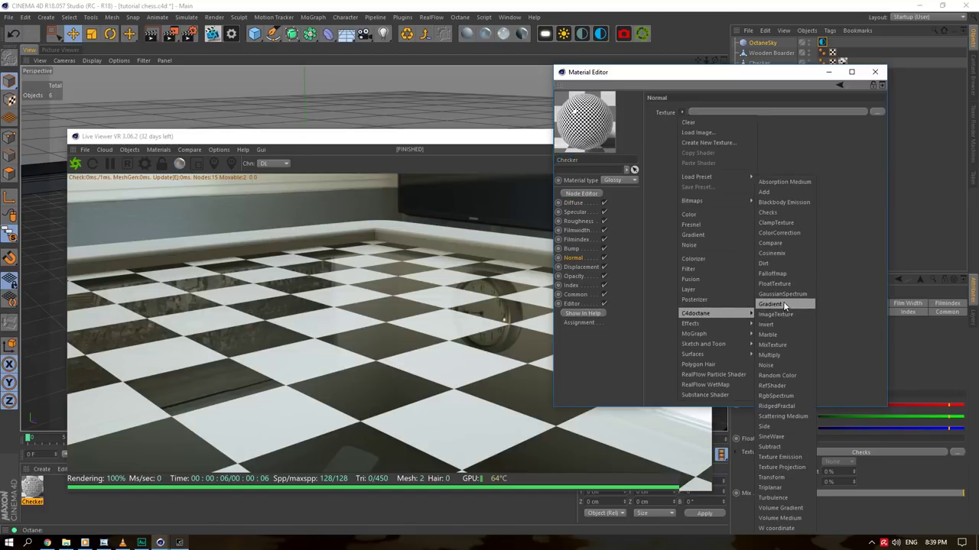
left_click(786, 315)
left_click(694, 136)
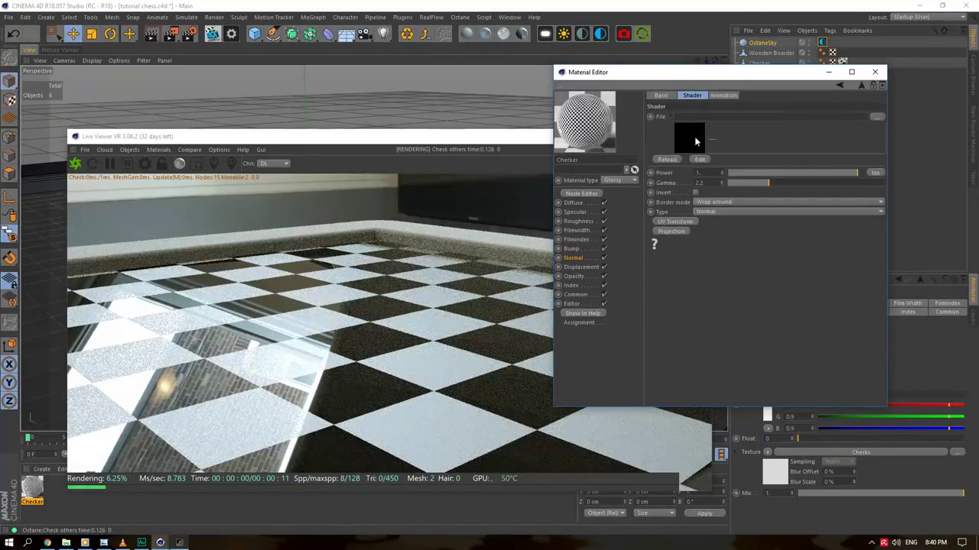
Load WoodFine26_NRM_3K.jpg from the Poliigon Wood Fine 26_3k folder as the normal map image
left_click(876, 115)
left_click(749, 104)
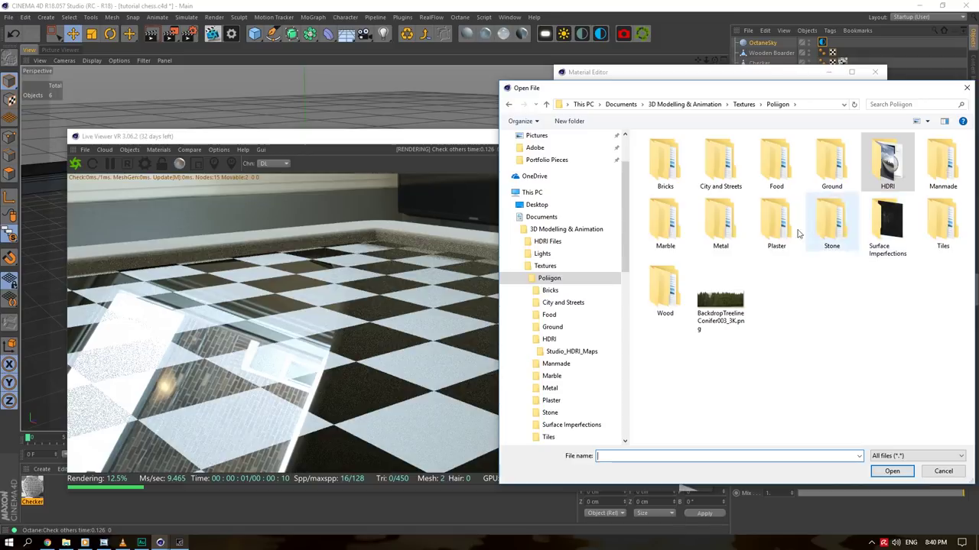
left_click(672, 233)
double_click(665, 291)
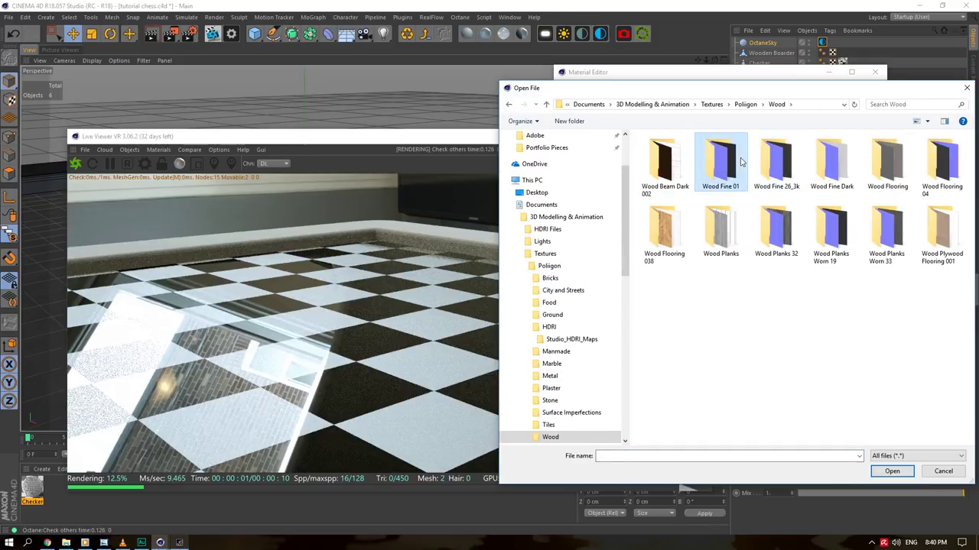
double_click(776, 162)
left_click(786, 169)
left_click(885, 469)
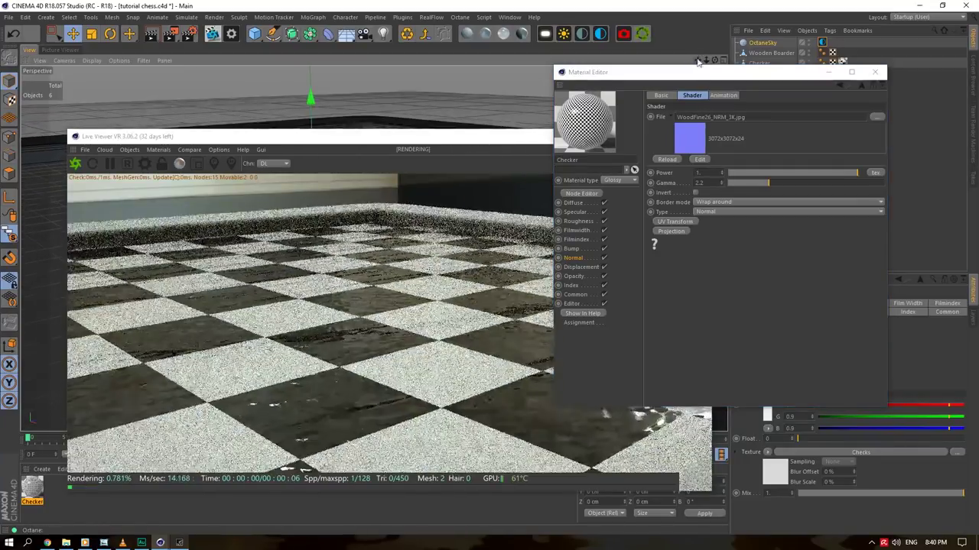
Add a UV transform to the normal map, lock its aspect ratio and scale it to about 0.0173
left_click(675, 221)
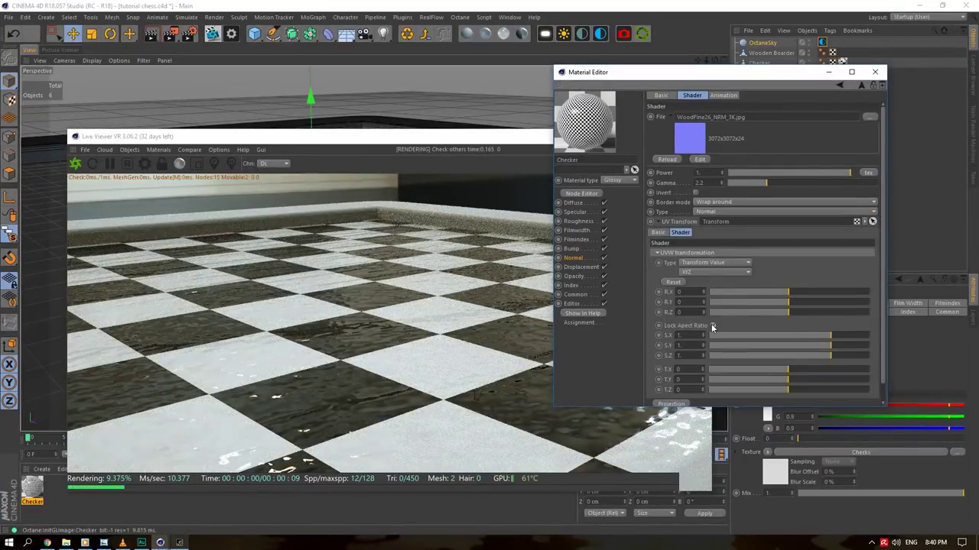
left_click(712, 326)
left_click_drag(799, 335, 760, 337)
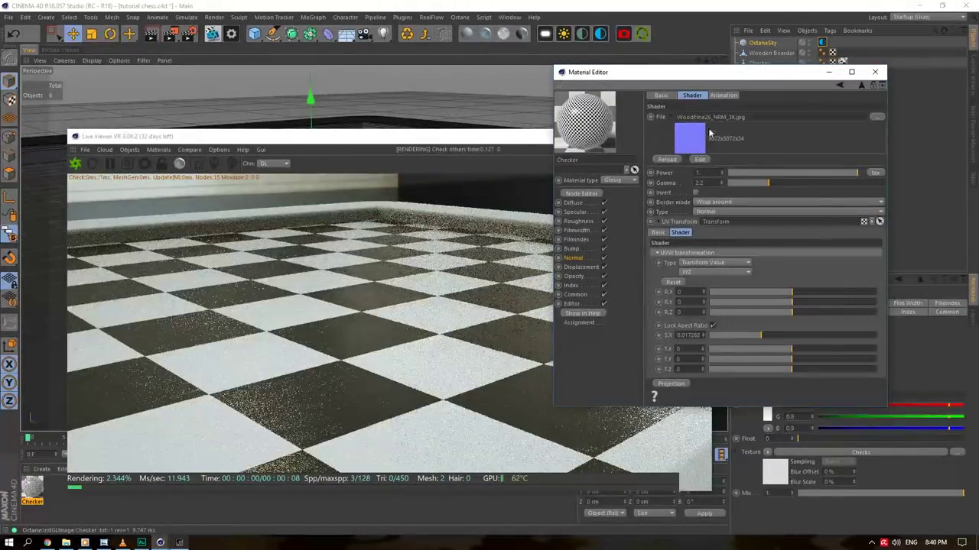
mouse_move(709, 72)
left_mouse_down()
mouse_move(794, 117)
mouse_move(712, 68)
left_mouse_up()
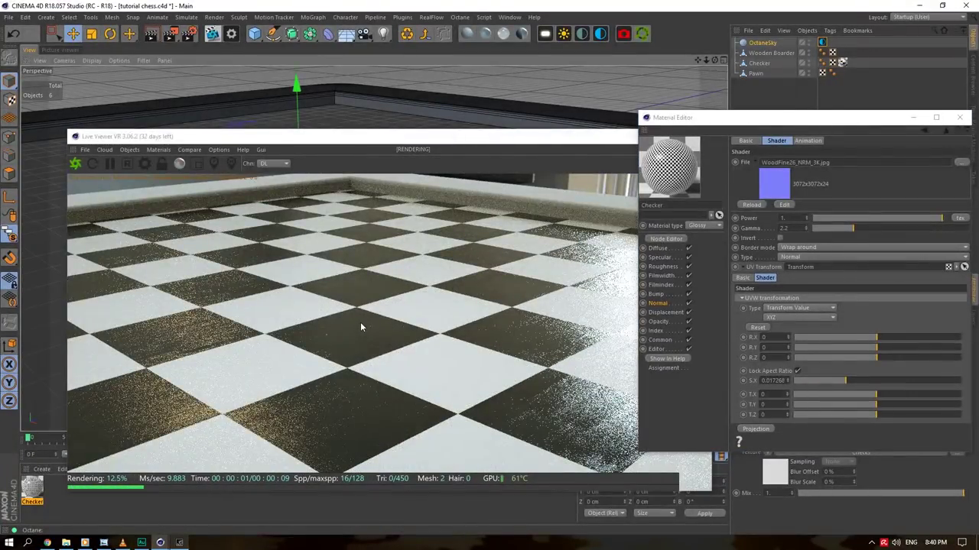
left_click_drag(714, 60, 598, 13)
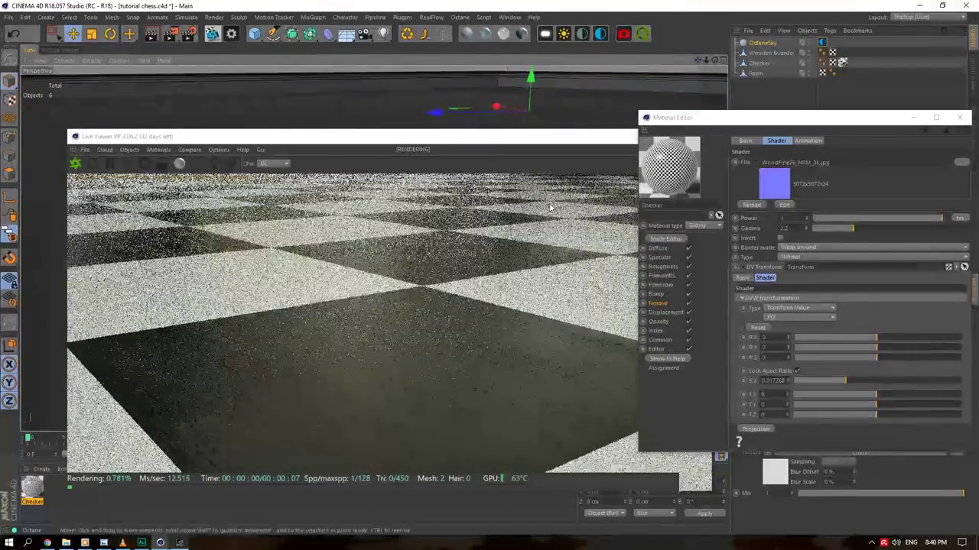
Copy the Normal channel's ImageTexture shader and paste it into the Specular channel of the Checker material
left_click(696, 304)
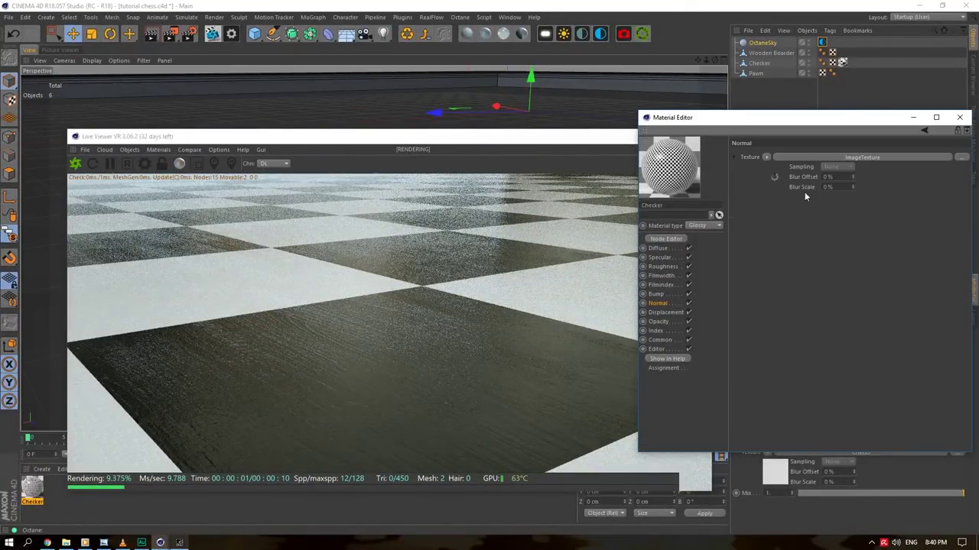
left_click(768, 157)
left_click(783, 212)
left_click(658, 249)
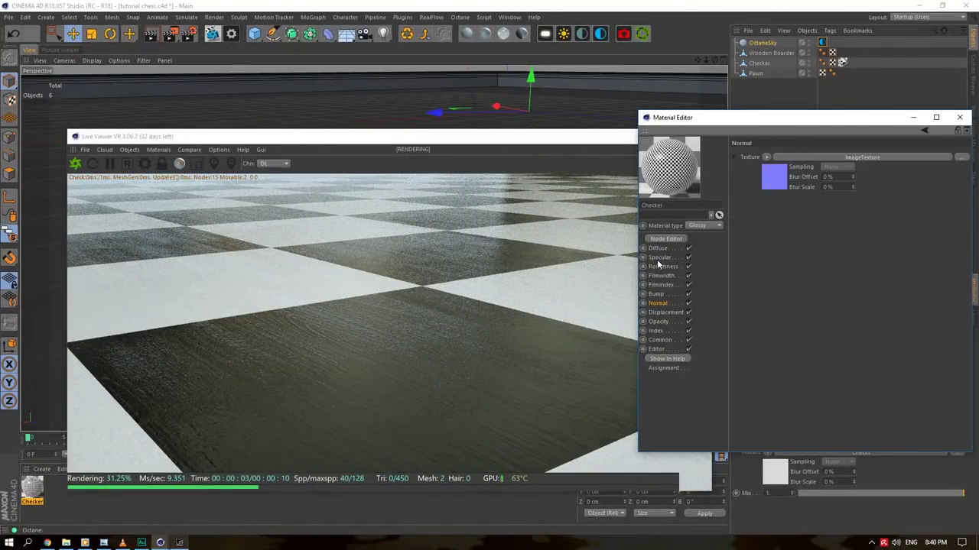
left_click(665, 257)
left_click(767, 201)
left_click(781, 253)
left_click(776, 218)
Replace the specular texture's image with WoodFine26_REFL_3K.jpg, using the Float type
left_click(960, 163)
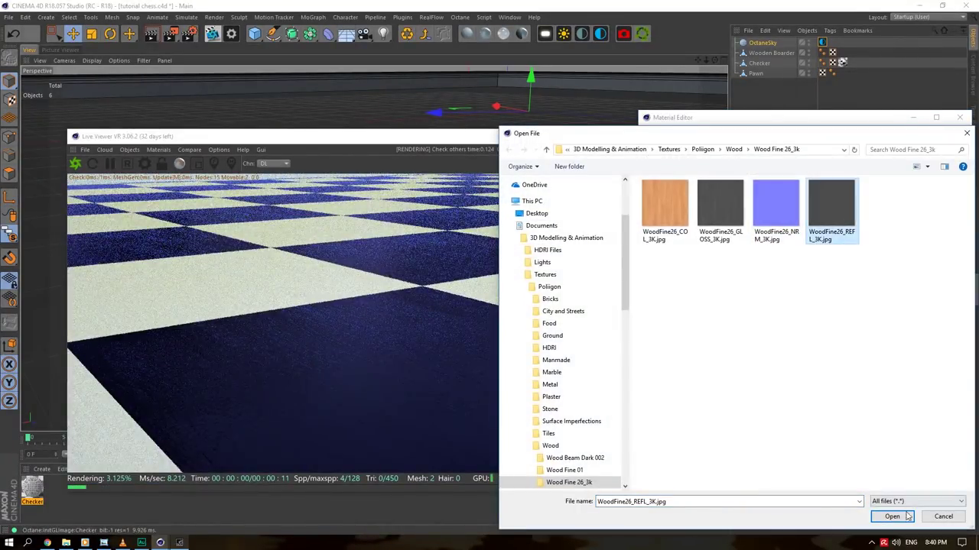
left_click(907, 516)
left_click(661, 266)
left_click(665, 250)
left_click(675, 257)
Set the power of the specular image texture to 25
left_click(782, 225)
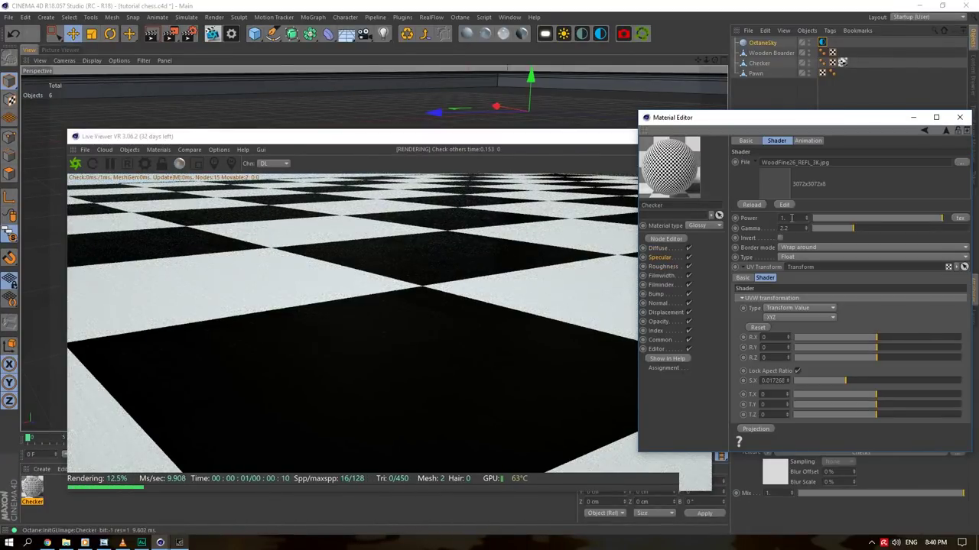
type("25")
key("Tab")
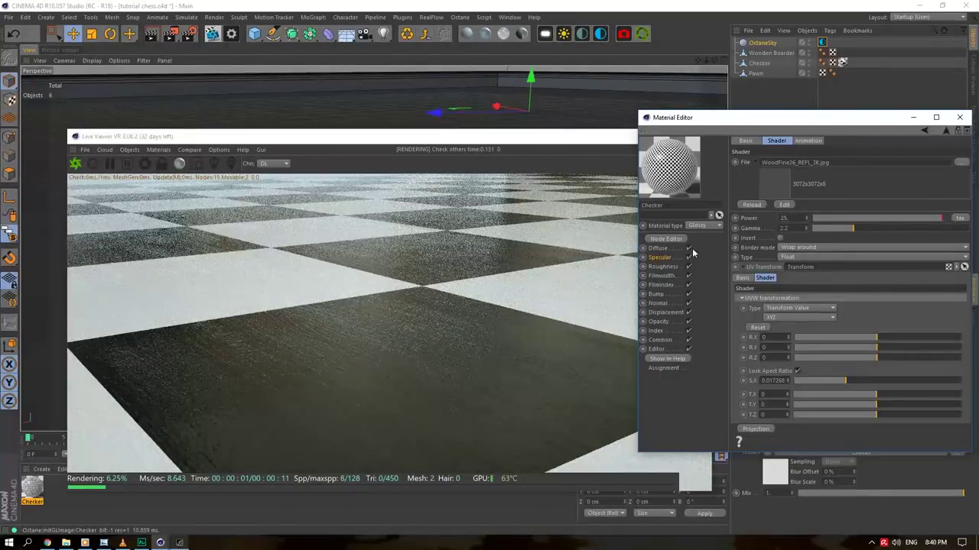
Paste the copied ImageTexture shader into the Roughness channel of the Checker material
left_click(662, 267)
left_click(767, 202)
left_click(777, 251)
left_click(773, 222)
Replace the roughness texture's image with WoodFine26_GLOSS_3K.jpg, using the Float type
left_click(957, 163)
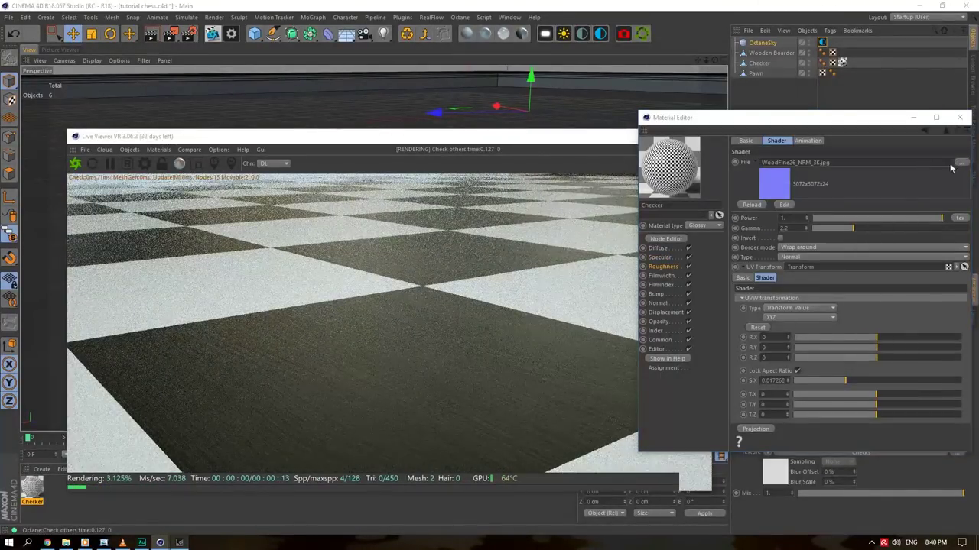
left_click(958, 164)
left_click(719, 207)
left_click(891, 516)
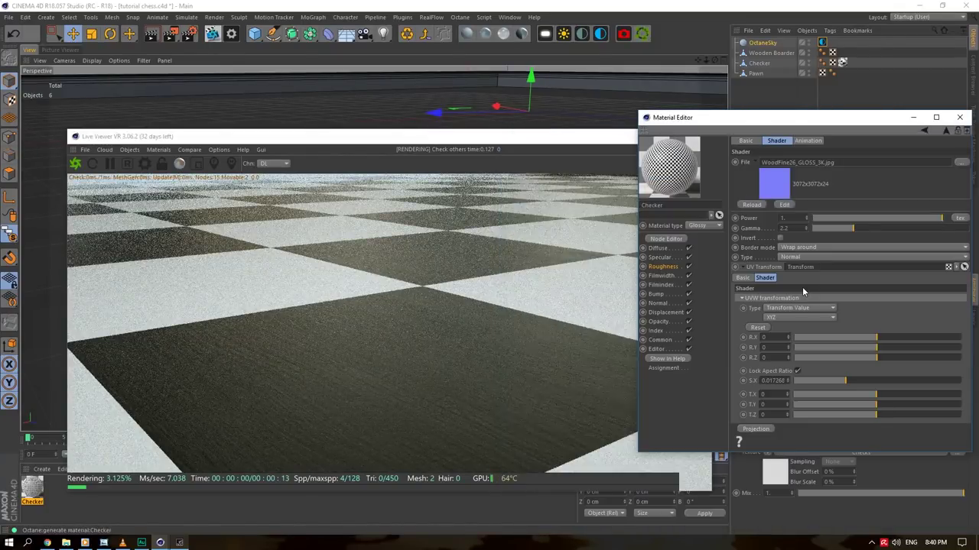
left_click_drag(715, 59, 698, 71)
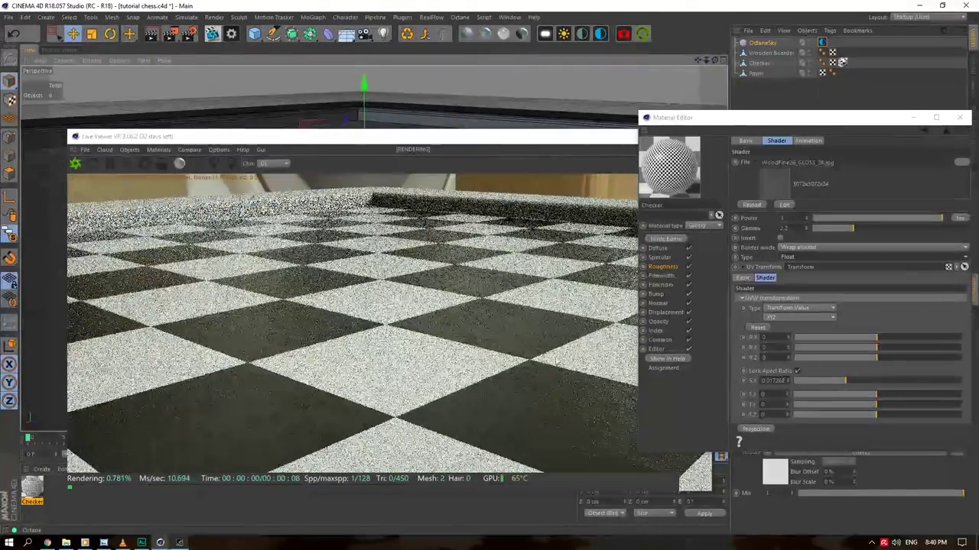
Compare the Checker material's render with its Normal channel disabled and enabled
left_click(663, 313)
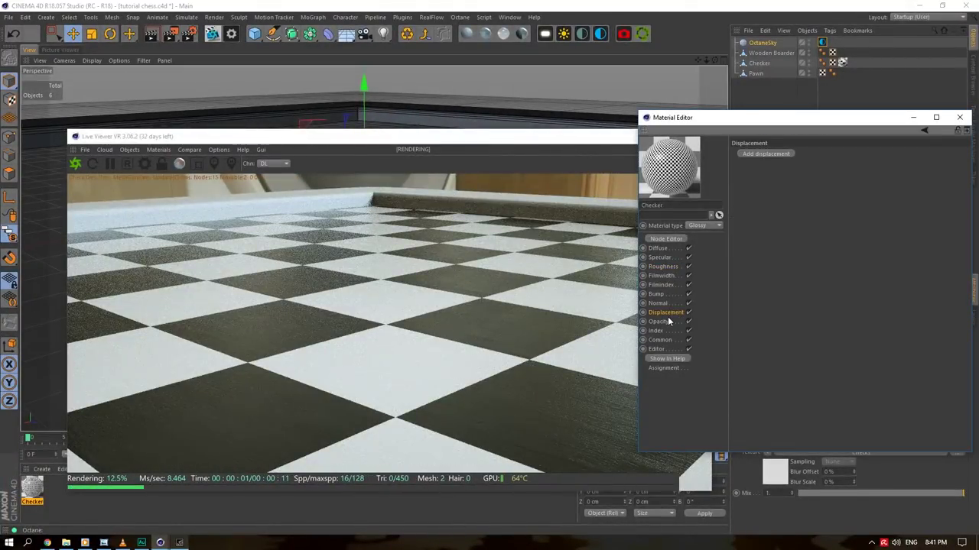
left_click(659, 304)
left_click(688, 303)
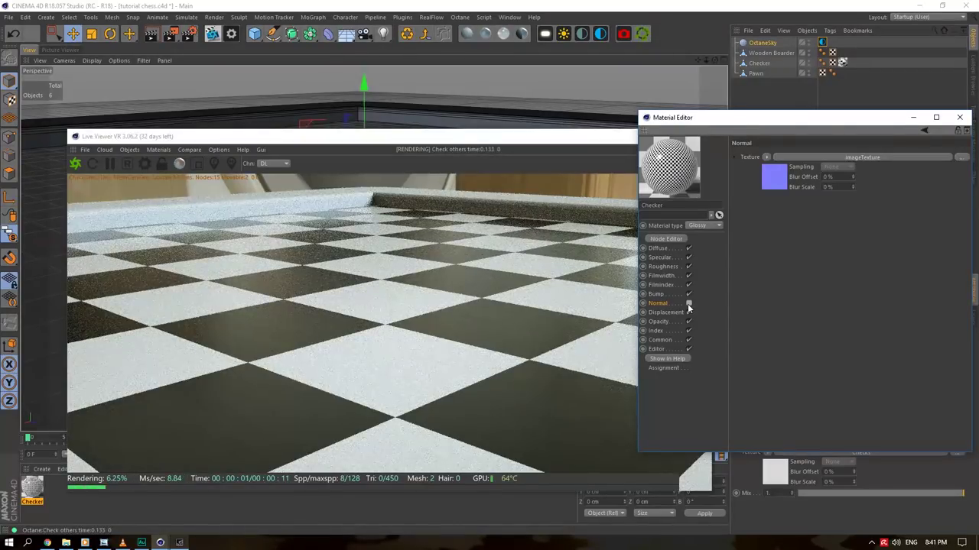
left_click_drag(706, 60, 783, 60)
left_click(688, 303)
Set the power of the Checker material's normal image texture to 0.5
left_click(841, 157)
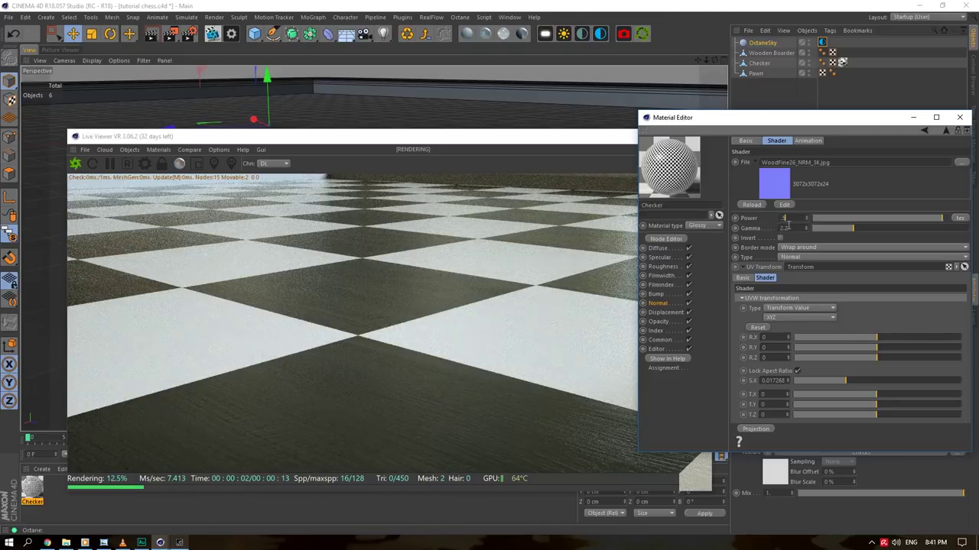
key("Return")
mouse_move(717, 61)
left_mouse_down()
mouse_move(748, 92)
mouse_move(733, 98)
mouse_move(697, 59)
mouse_move(703, 47)
left_mouse_up()
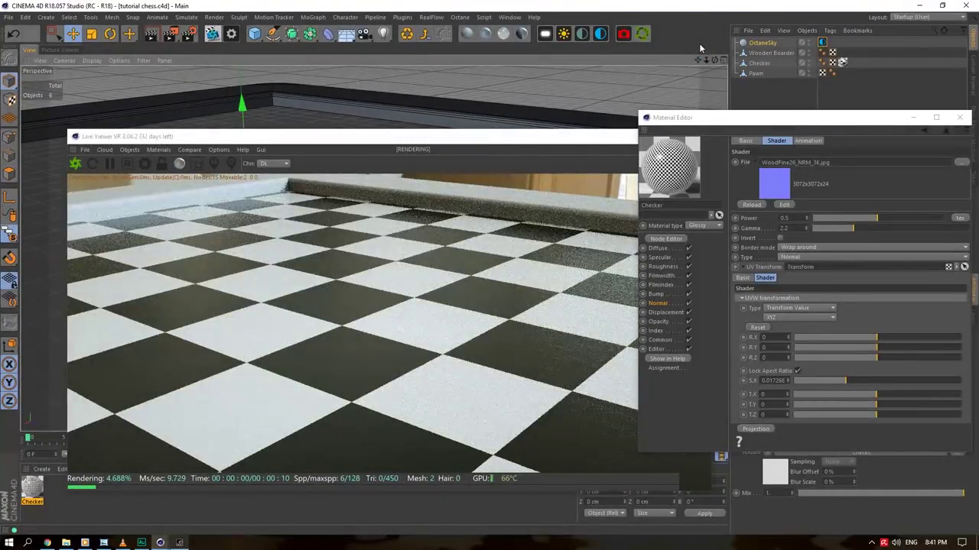
Create an Octane mix material, apply it to the Checker object in place of the Checker material, and open it for editing
left_click(525, 35)
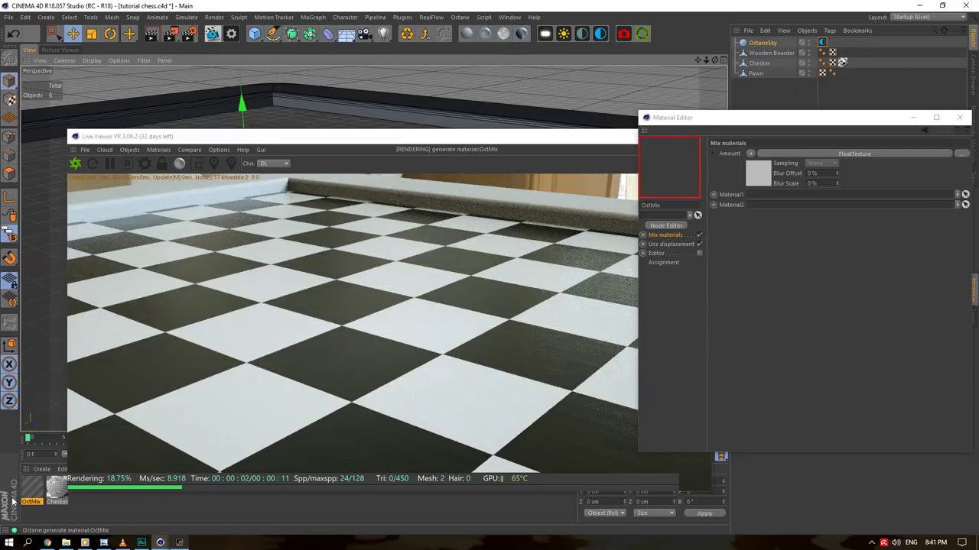
left_click_drag(844, 67, 842, 65)
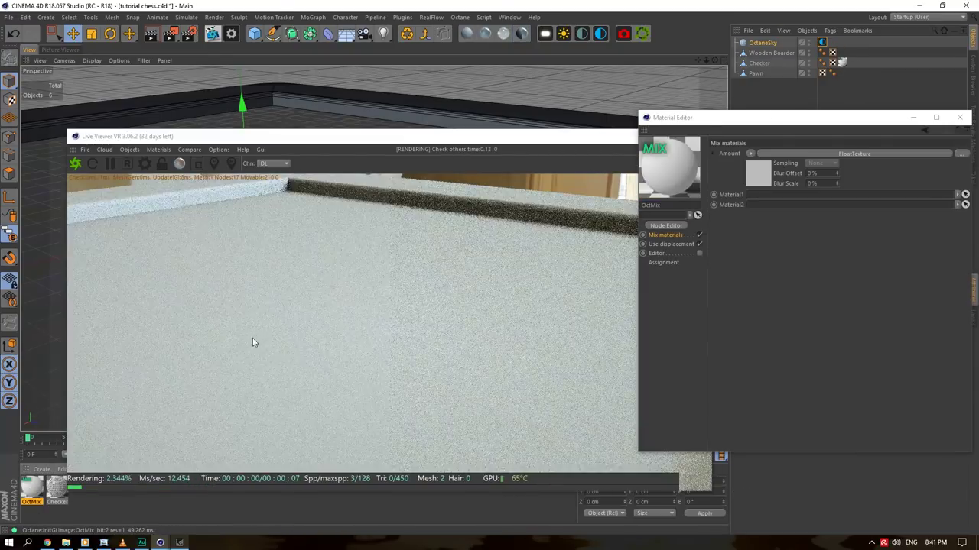
double_click(31, 491)
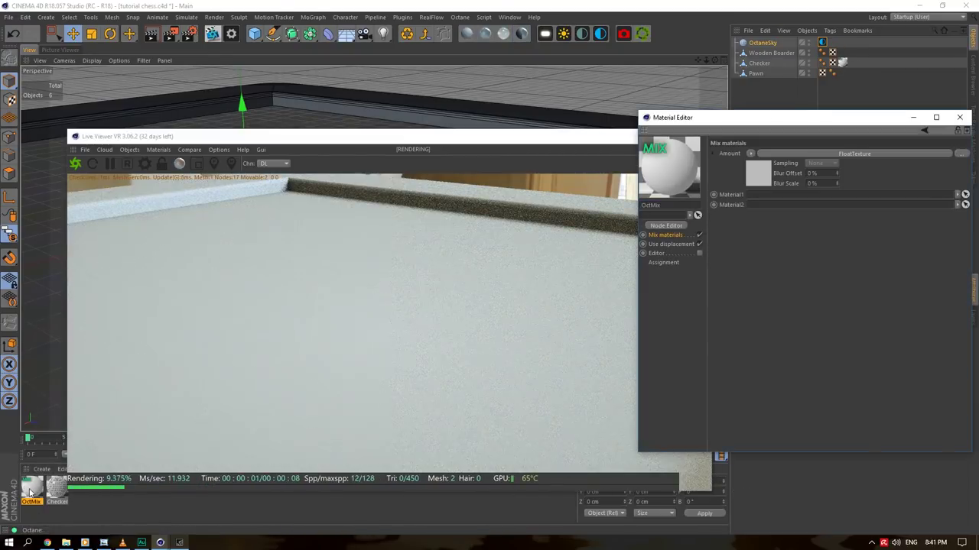
Create an Octane diffuse material and name it Overlay
left_click(467, 35)
left_click_drag(33, 490, 69, 503)
left_click(709, 243)
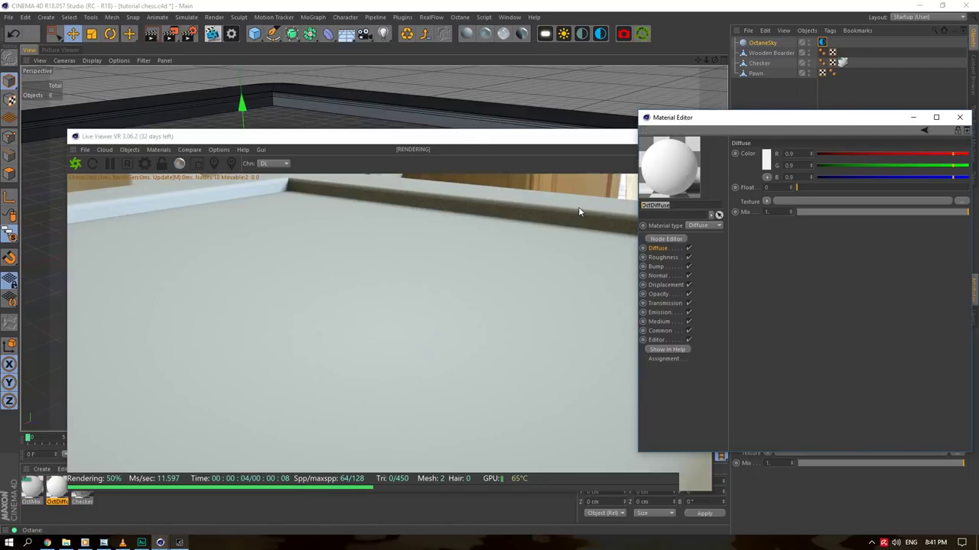
type("Overlay")
key("Return")
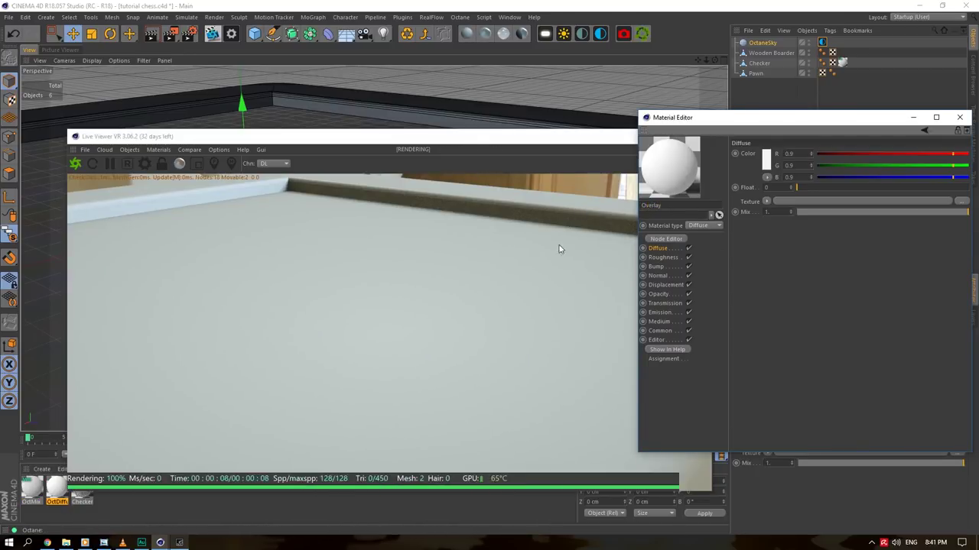
Assign Overlay as Material1 and Checker as Material2 of the OctMix material
left_click(34, 488)
left_click_drag(339, 142, 291, 74)
mouse_move(789, 188)
left_mouse_down()
mouse_move(765, 195)
mouse_move(787, 205)
left_mouse_up()
Use an ImageTexture as the OctMix amount and load Fingerprints007_OVERLAY_VAR1_3K.jpg from the Surface Imperfections folder
left_click(757, 154)
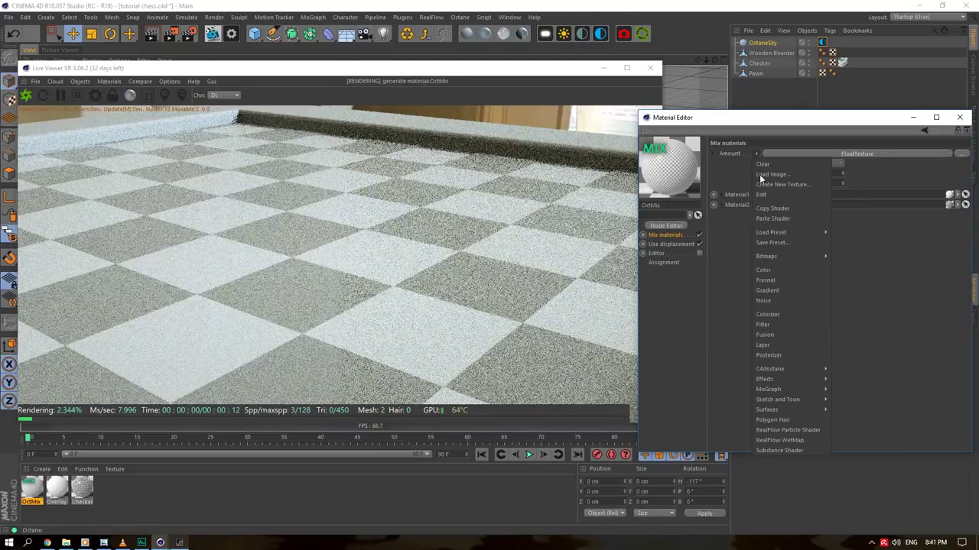
mouse_move(796, 368)
left_click(849, 314)
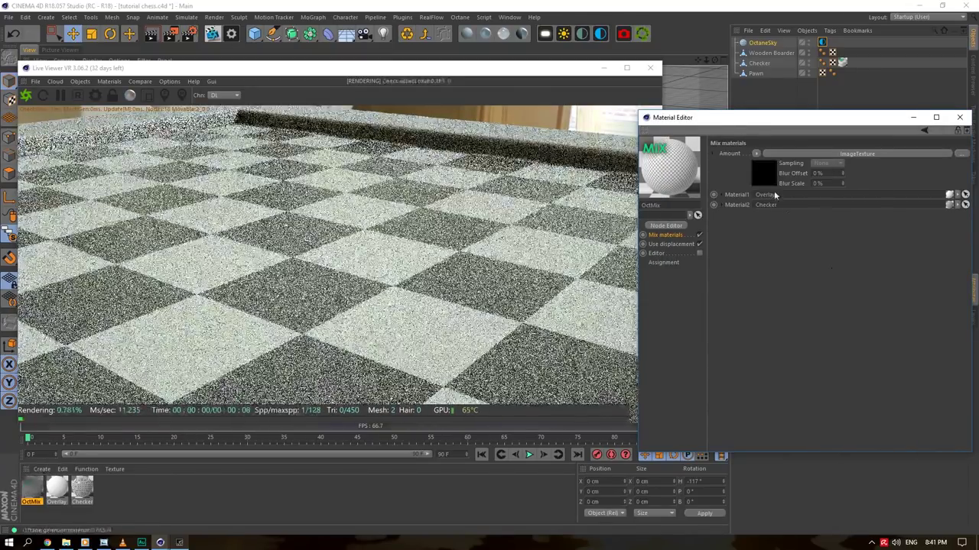
left_click(965, 162)
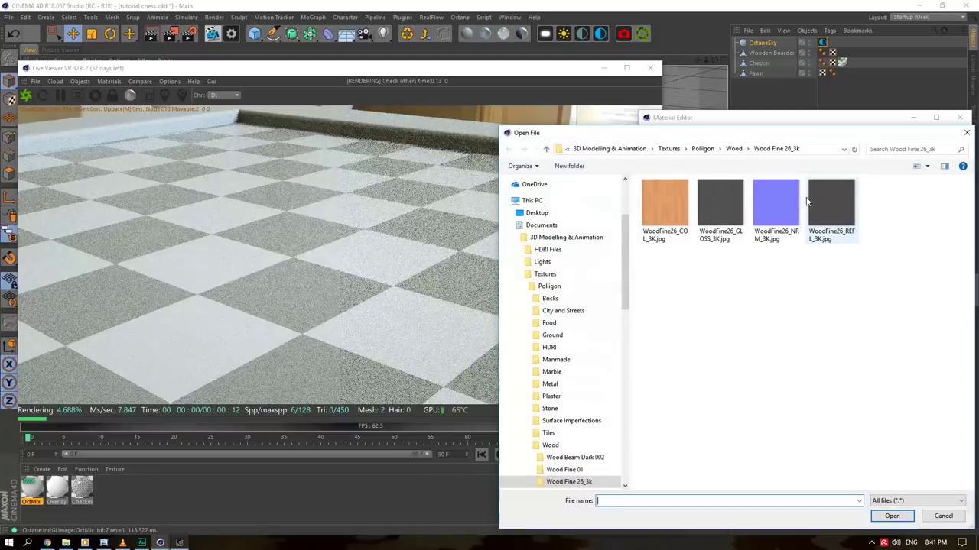
left_click(745, 149)
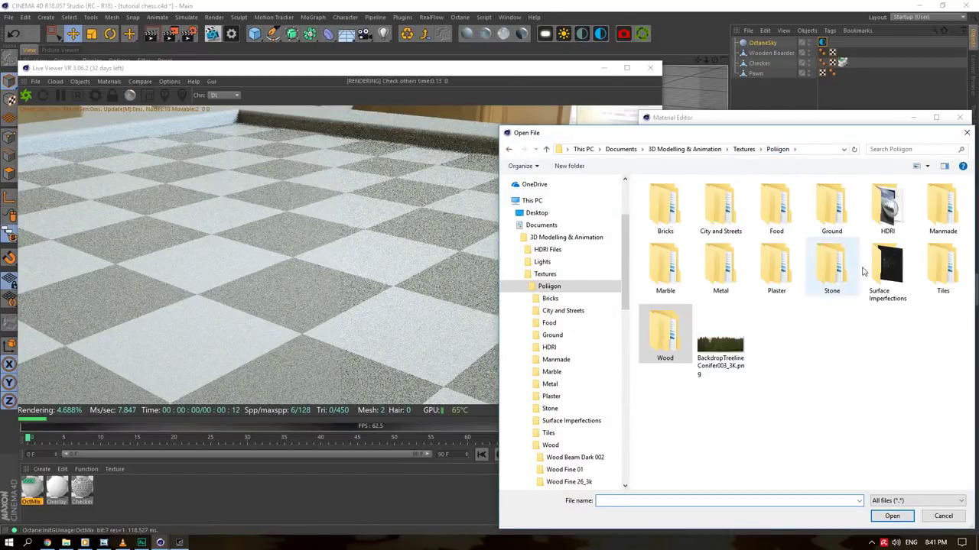
double_click(887, 273)
double_click(940, 205)
left_click(665, 206)
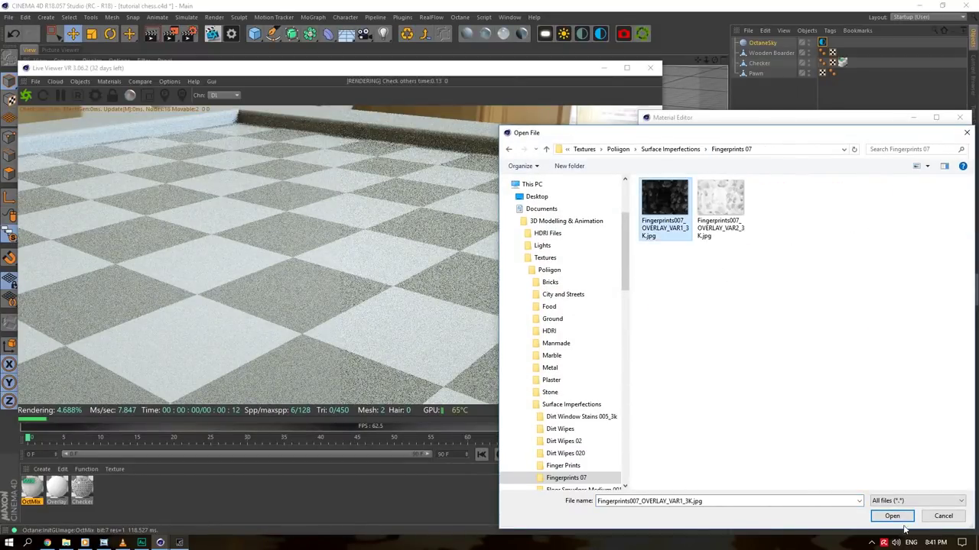
left_click(891, 516)
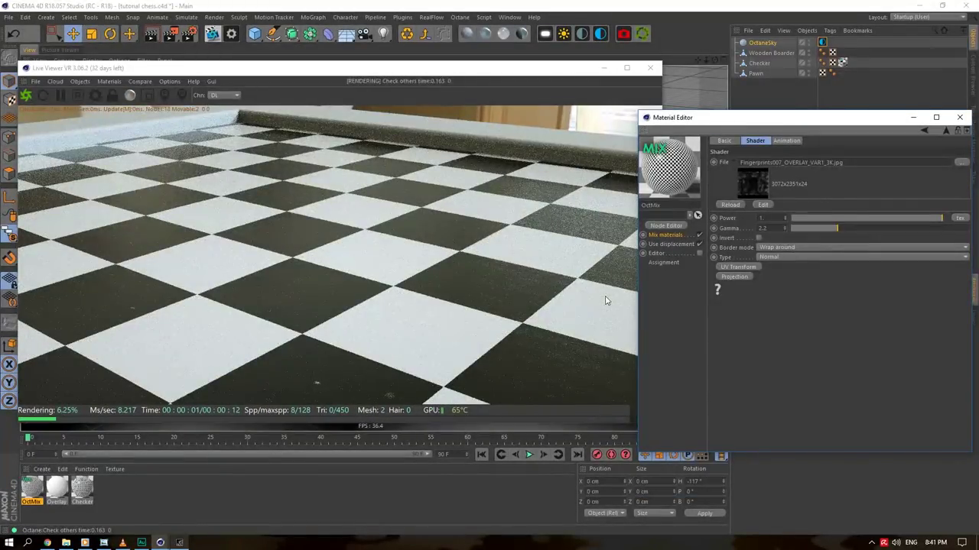
Set the Overlay material's diffuse color to red, with R 0.9, G 0 and B 0
left_click_drag(715, 60, 707, 80)
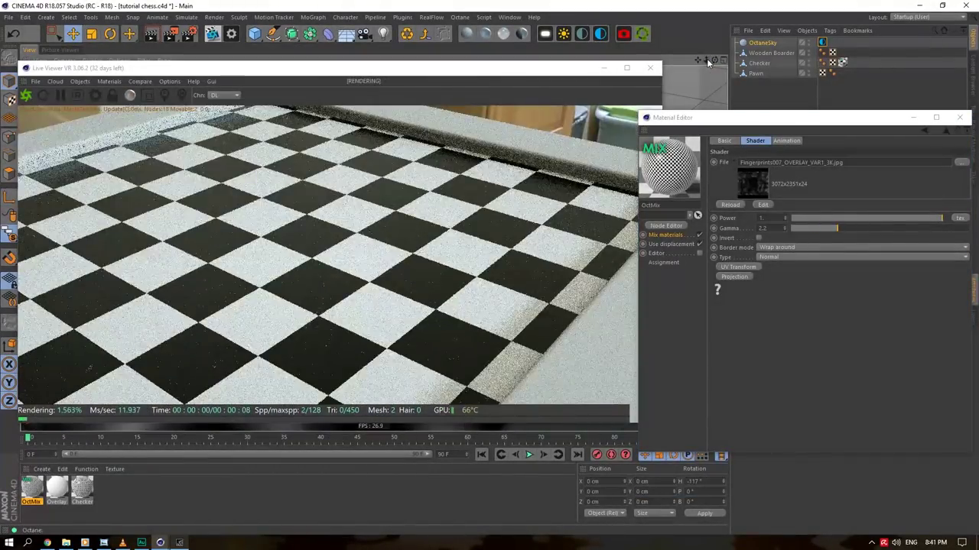
left_click(56, 489)
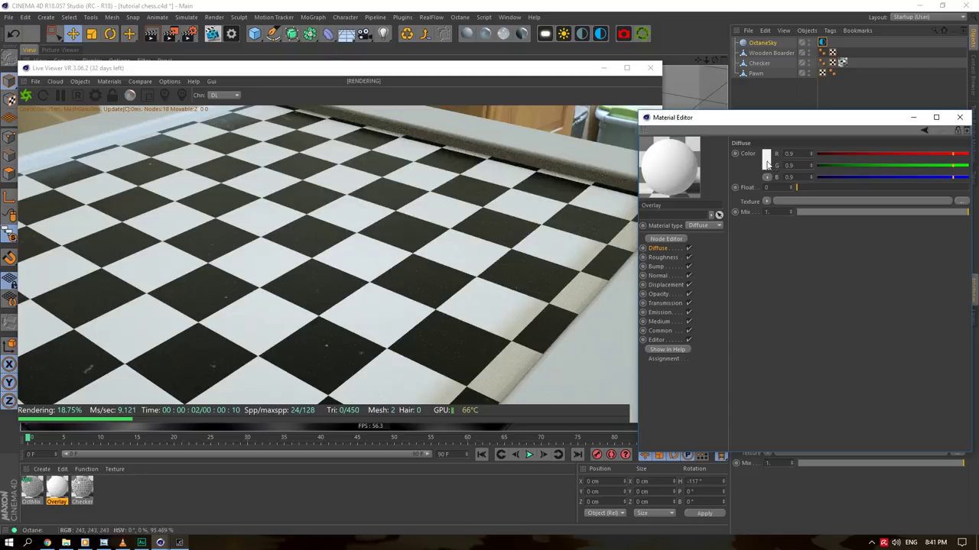
left_click(771, 165)
left_click(740, 199)
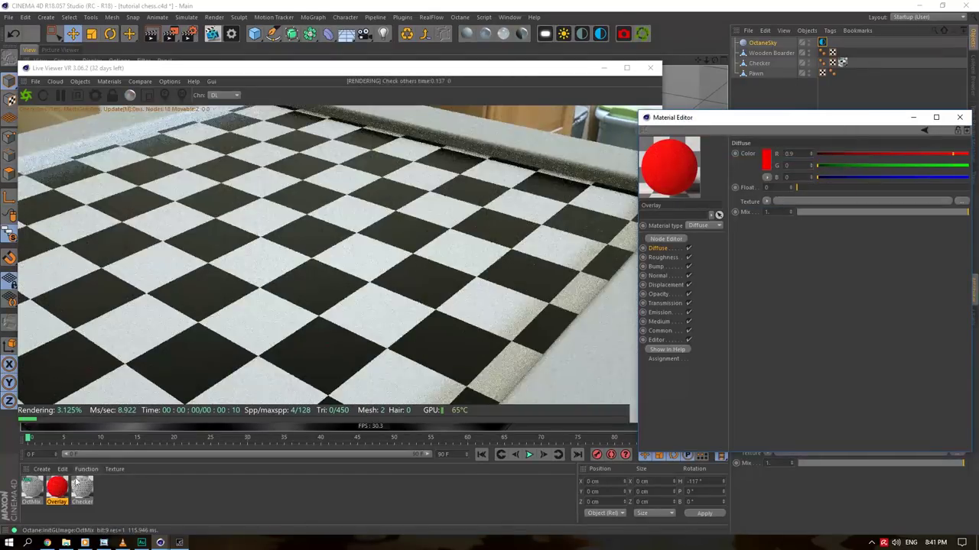
Add a UV Transform to the OctMix fingerprint texture and scale it uniformly to about 0.068
left_click(30, 488)
left_click(760, 175)
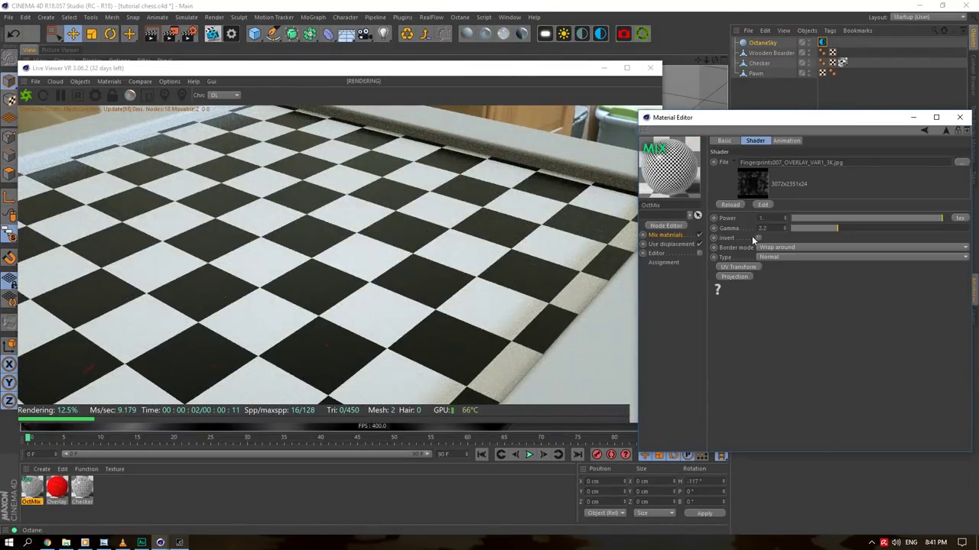
left_click(738, 267)
mouse_move(769, 380)
left_mouse_down()
mouse_move(872, 384)
mouse_move(857, 379)
left_mouse_up()
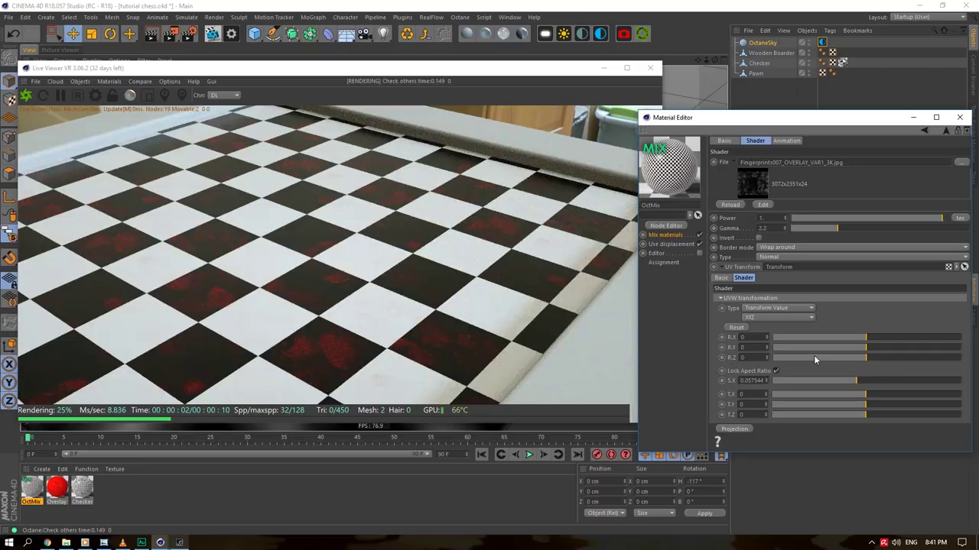
mouse_move(704, 60)
left_mouse_down()
mouse_move(713, 63)
mouse_move(697, 66)
left_mouse_up()
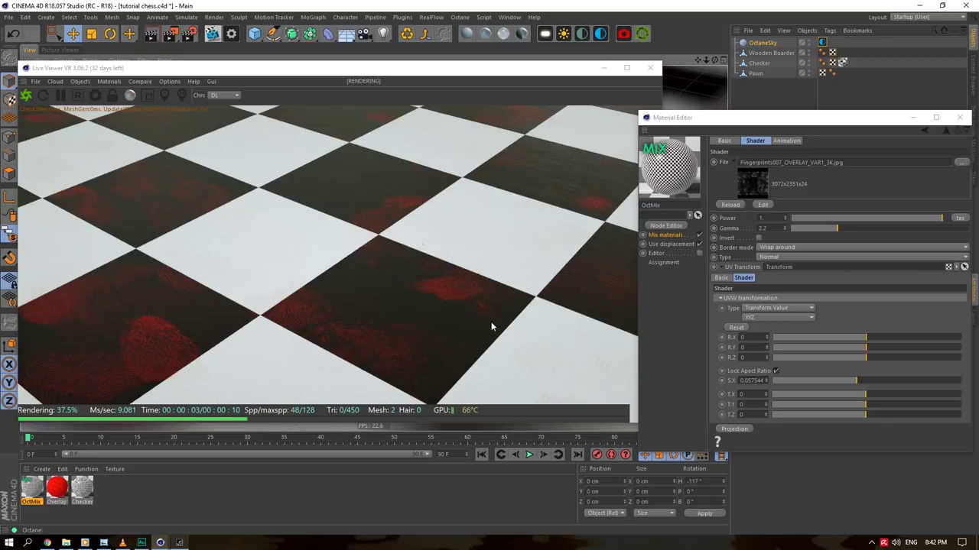
left_click_drag(858, 380, 866, 383)
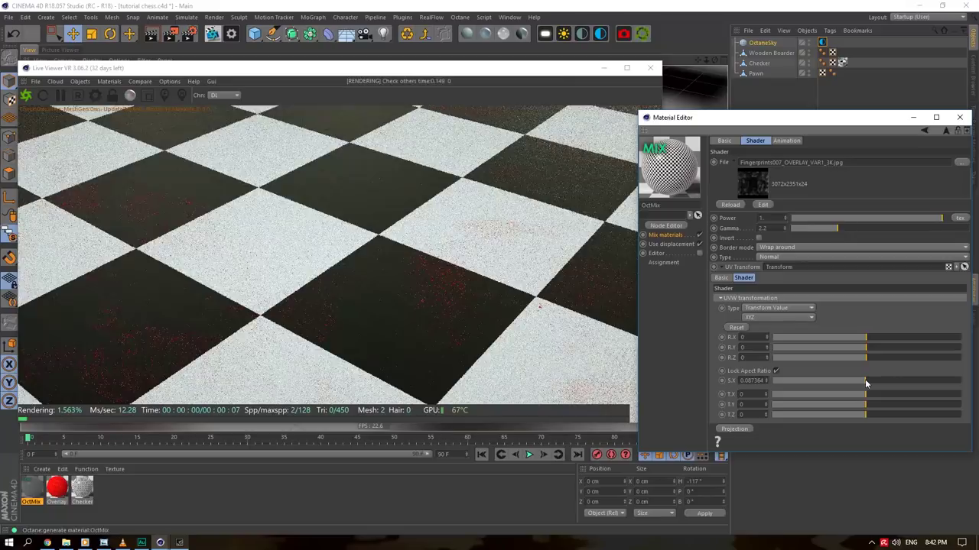
left_click_drag(865, 380, 859, 381)
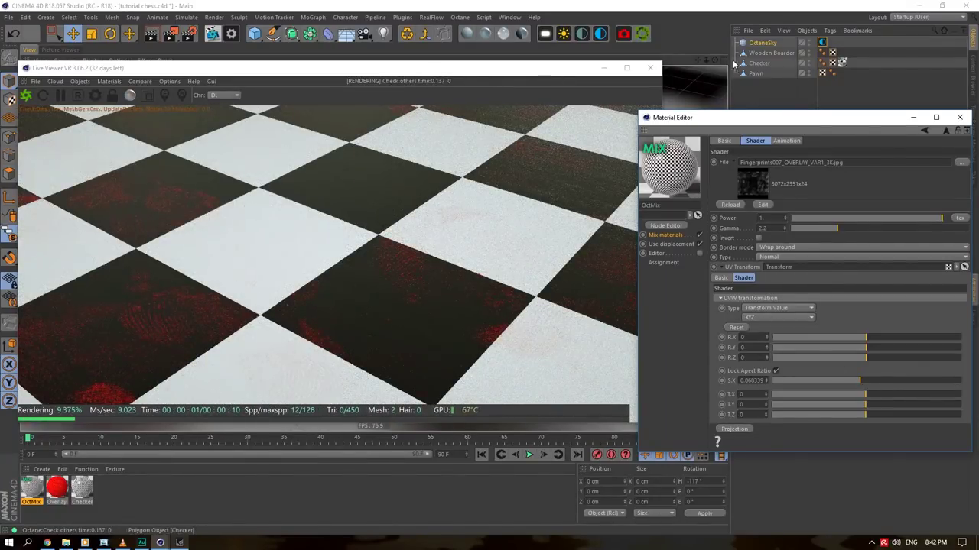
left_click_drag(714, 59, 714, 61)
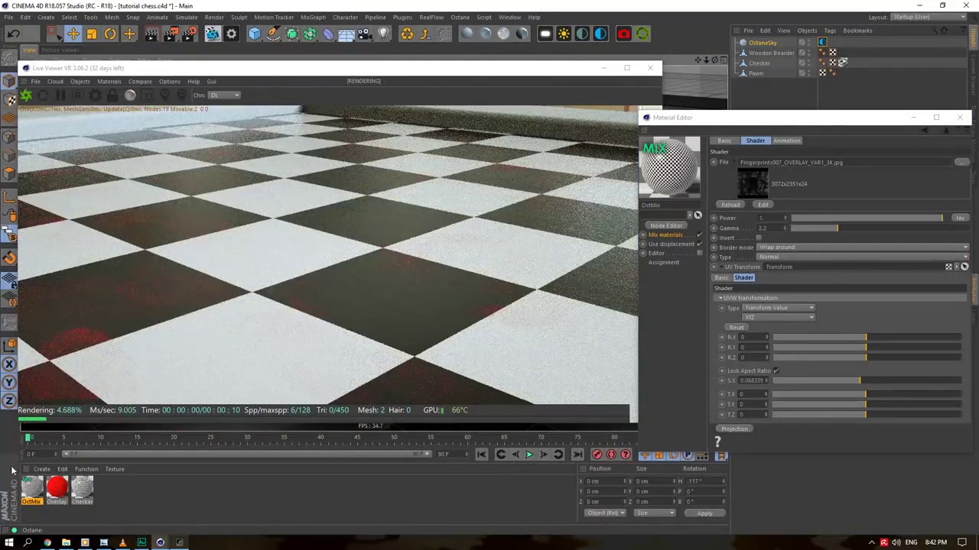
Open OctMix in the Node Editor and move the fingerprint texture and its Transform node up to make room
left_click(665, 235)
left_click(672, 225)
middle_click_drag(516, 292, 604, 229)
middle_click_drag(558, 279, 546, 370)
left_click(477, 323)
left_click_drag(477, 326, 465, 266)
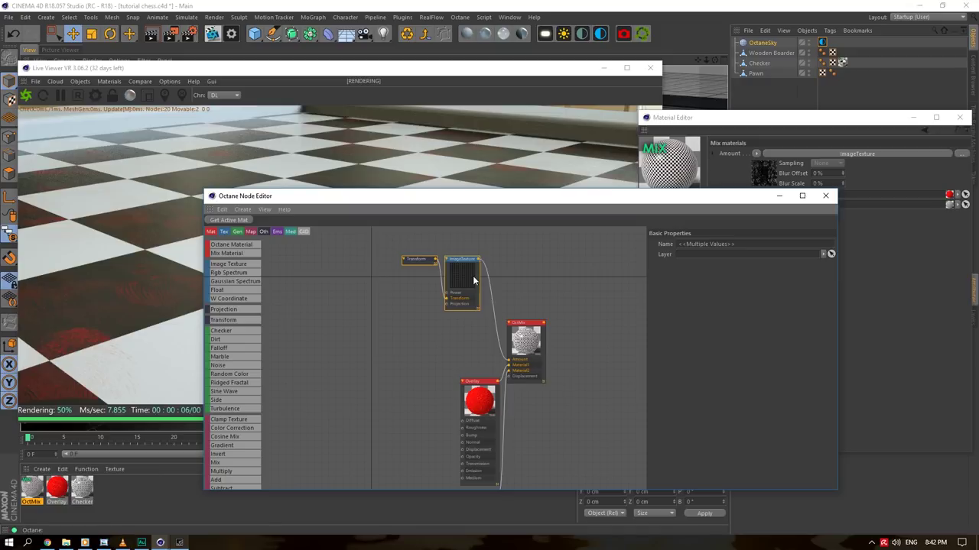
Insert an Add node into OctMix's Amount input and connect a new ImageTexture node to its Texture2 input
left_click_drag(447, 334, 433, 318)
left_click_drag(518, 340, 613, 333)
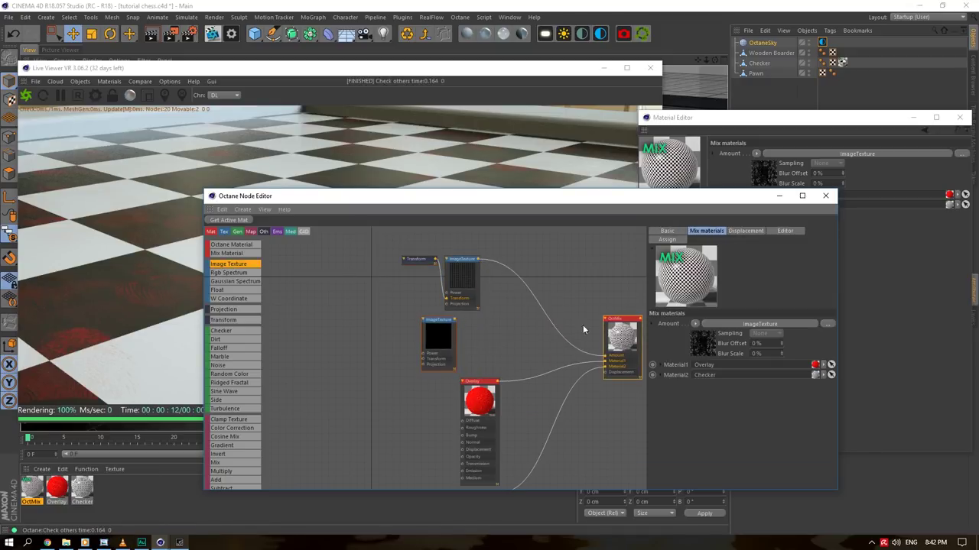
left_click_drag(539, 284, 530, 302)
left_click_drag(455, 320, 529, 343)
left_click(511, 310)
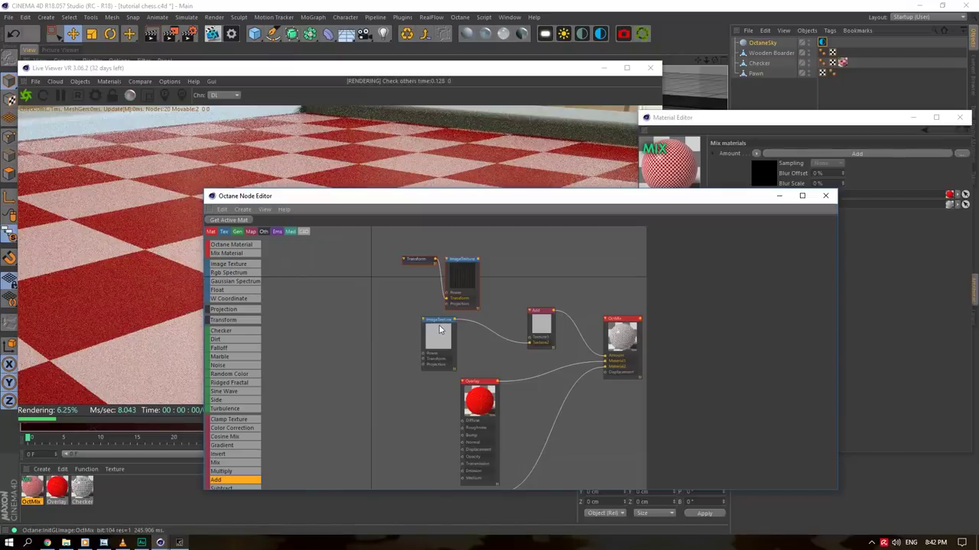
left_click_drag(438, 340, 458, 340)
Load DirtWipes002_OVERLAY_VAR1_3K.jpg from the Dirt Wipes 02 folder into the new ImageTexture node
left_click(888, 255)
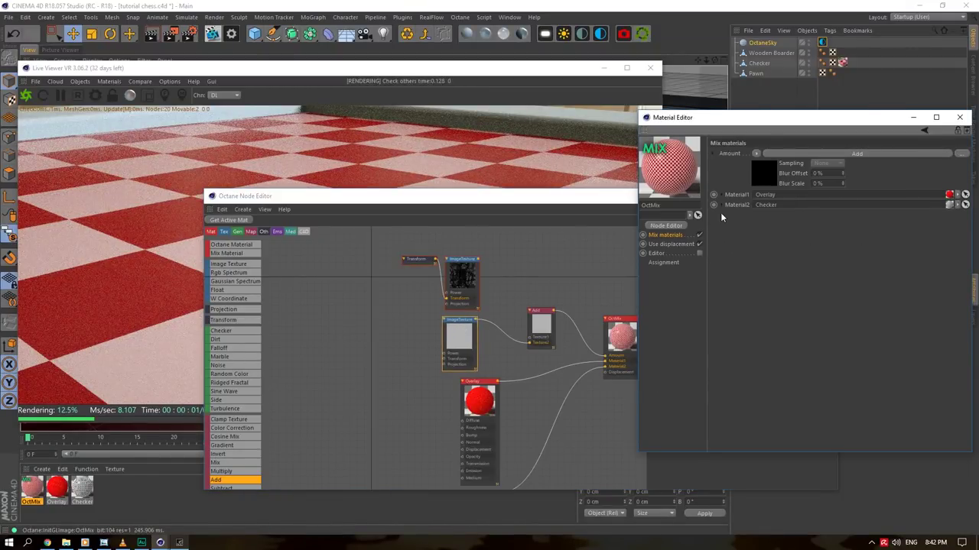
left_click(763, 182)
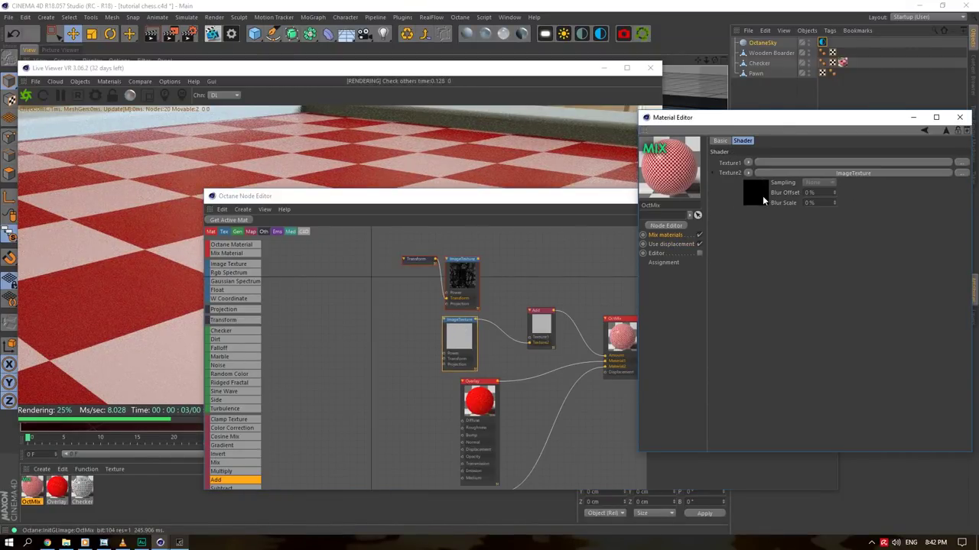
left_click(464, 337)
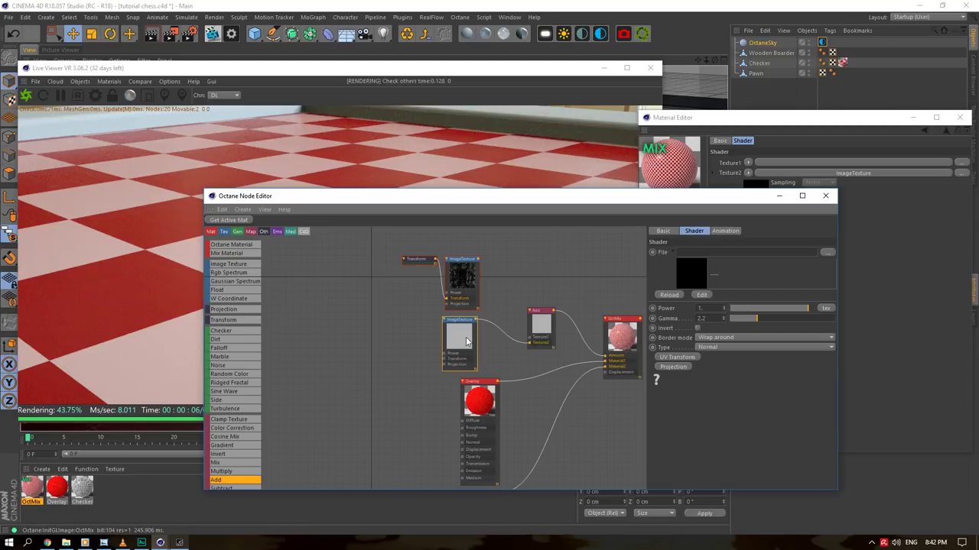
left_click(827, 254)
left_click(396, 151)
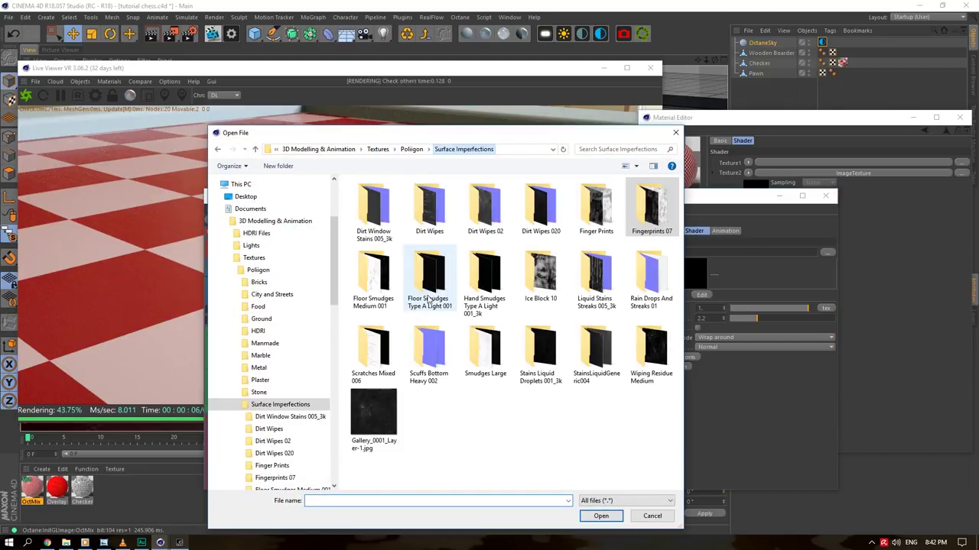
double_click(484, 205)
left_click(431, 220)
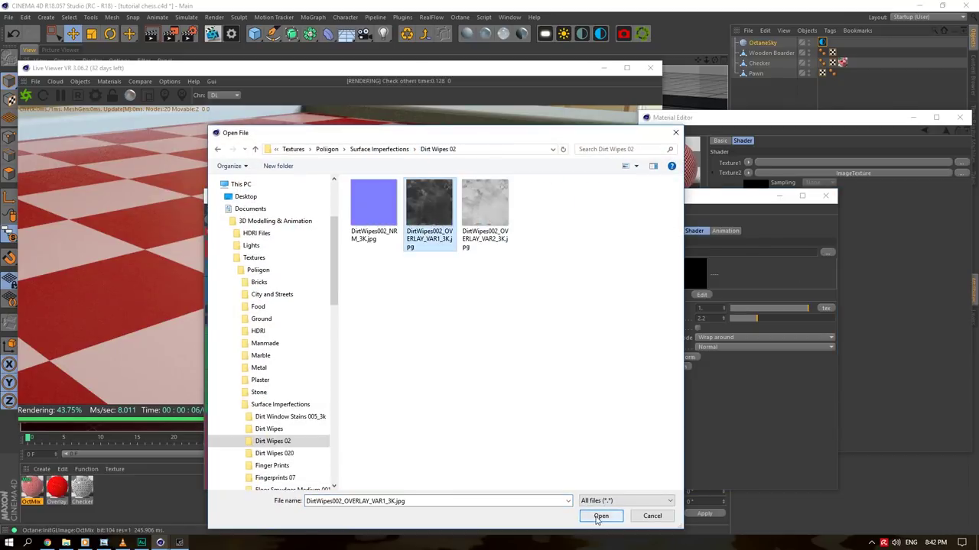
left_click(600, 517)
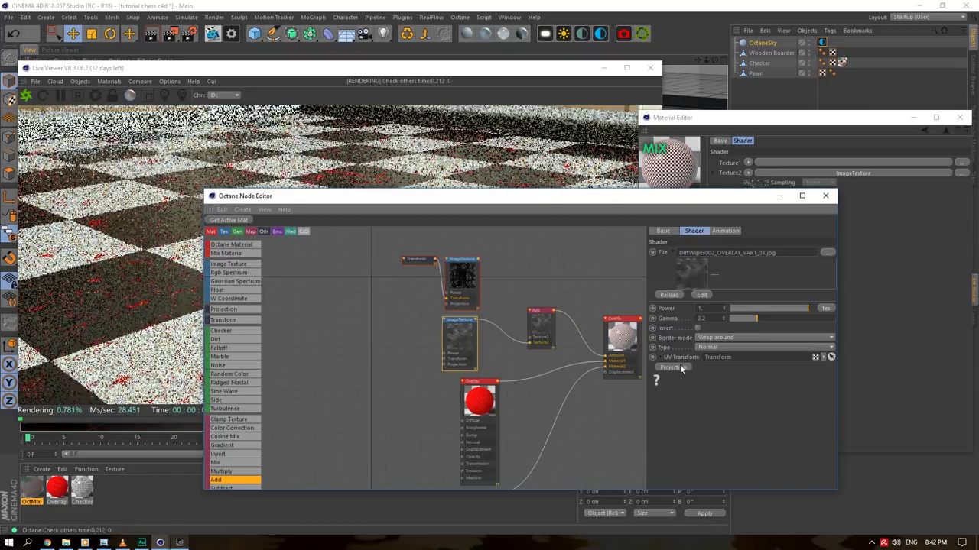
Add a UV Transform to the dirt wipes texture and place its Transform node beside the ImageTexture node
left_click(662, 358)
left_click(715, 461)
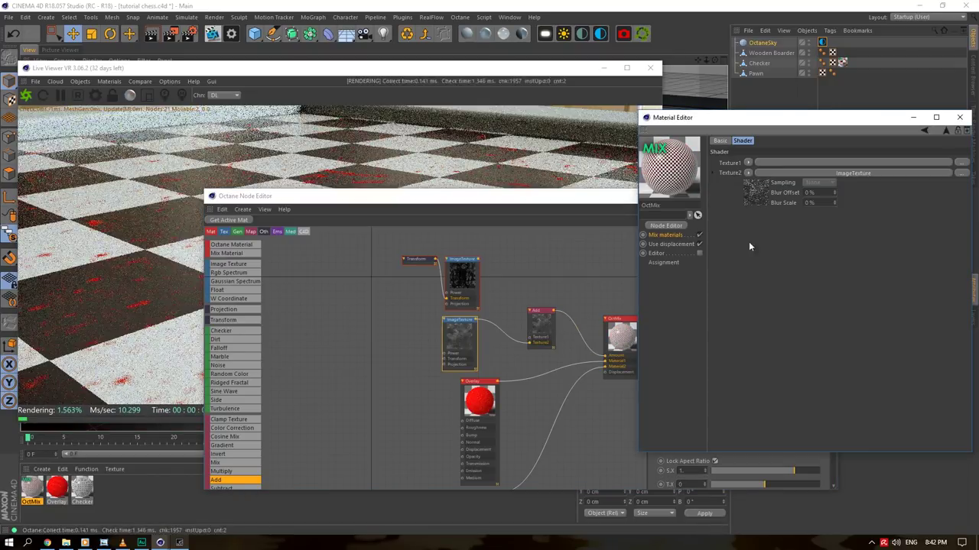
left_click(377, 325)
left_click_drag(377, 324, 419, 334)
left_click_drag(487, 201, 630, 194)
left_click_drag(706, 60, 712, 61)
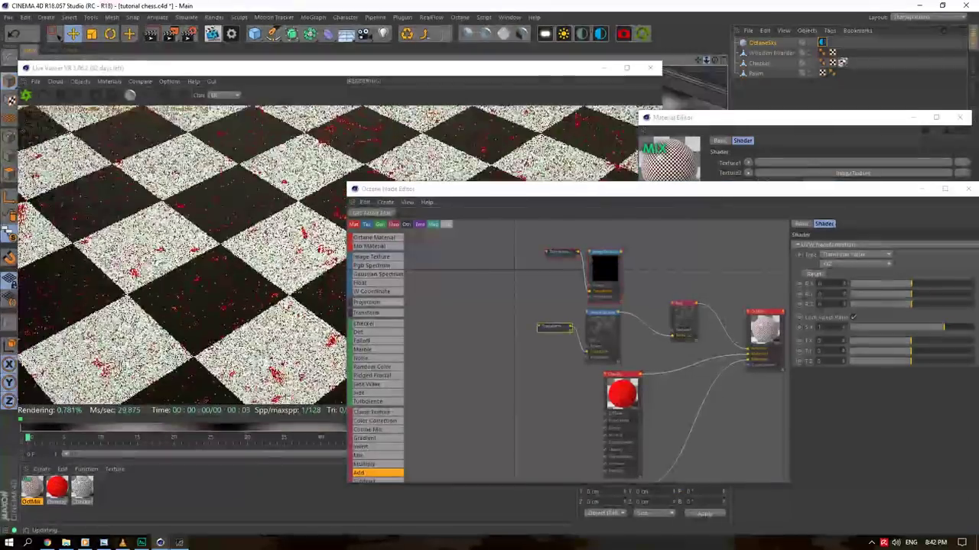
Scale the dirt wipes texture's UV transform to 0.036687 with the aspect ratio locked, checking the pattern on the board from a lower angle
left_click_drag(516, 194, 441, 266)
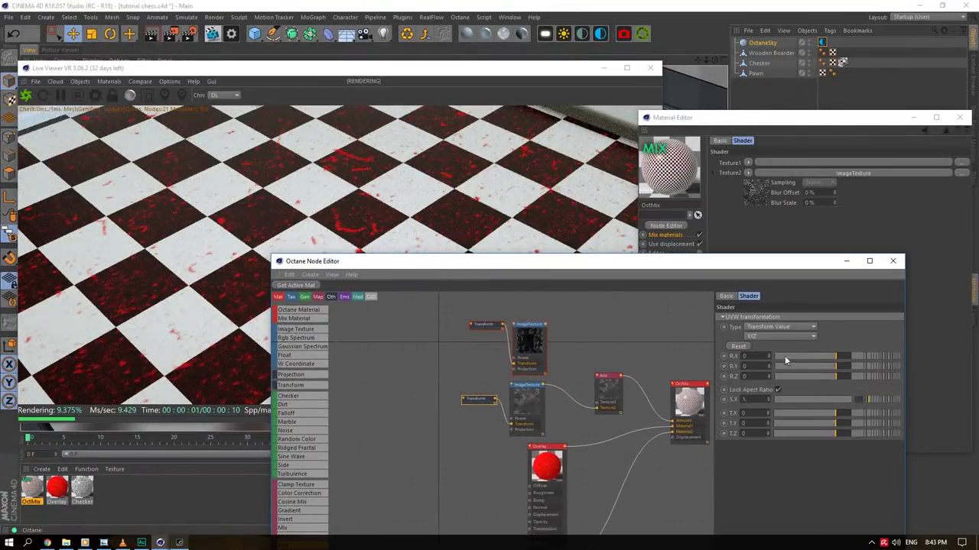
left_click_drag(855, 401, 819, 398)
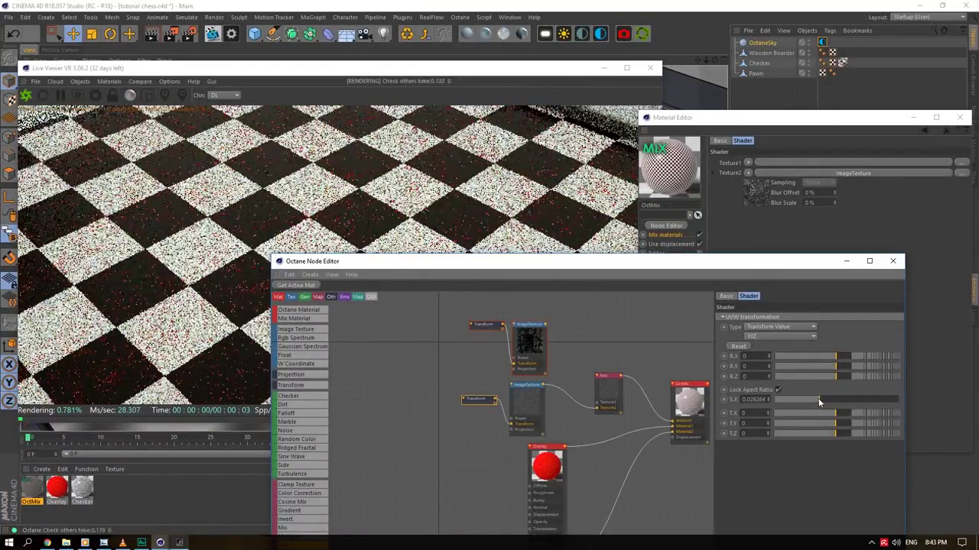
left_click_drag(578, 265, 695, 149)
left_click_drag(936, 284, 931, 284)
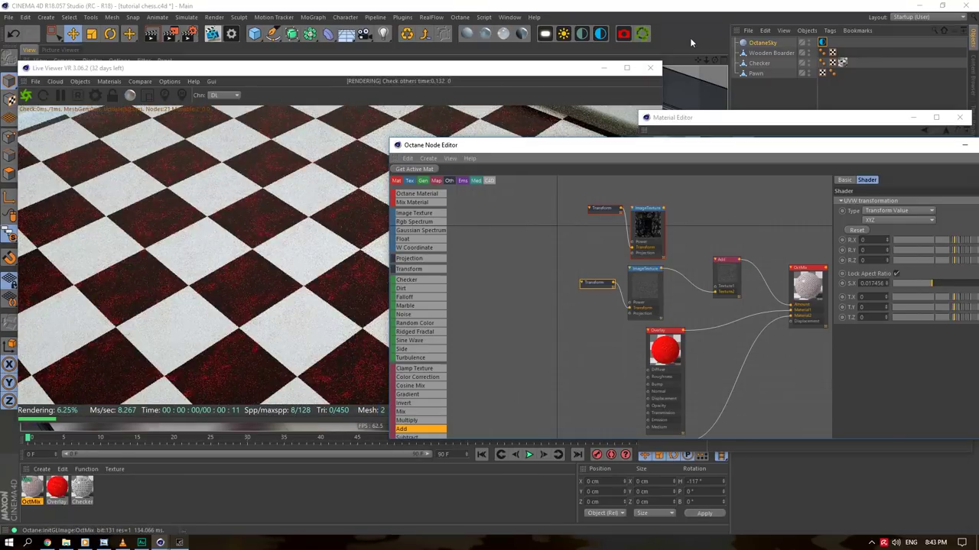
left_click_drag(715, 63, 715, 46)
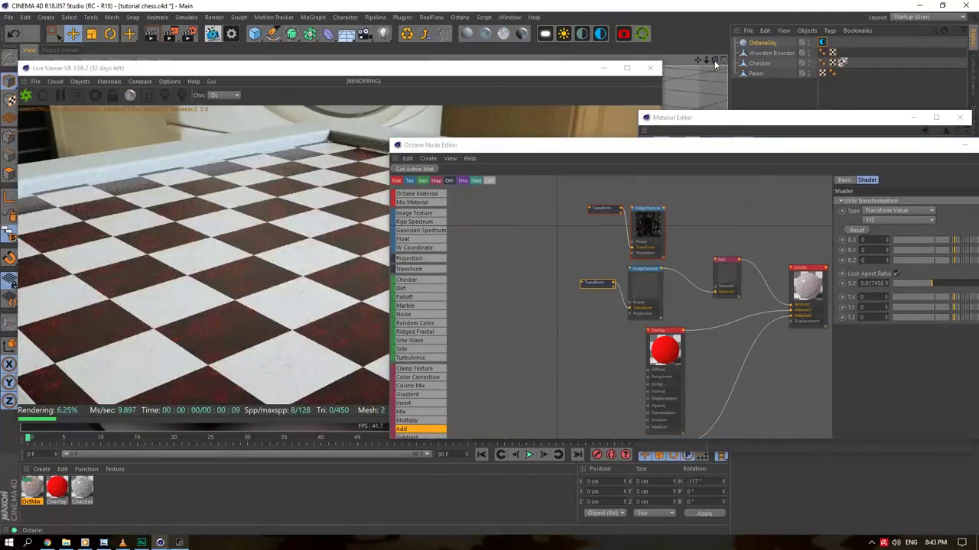
left_click_drag(511, 142, 628, 284)
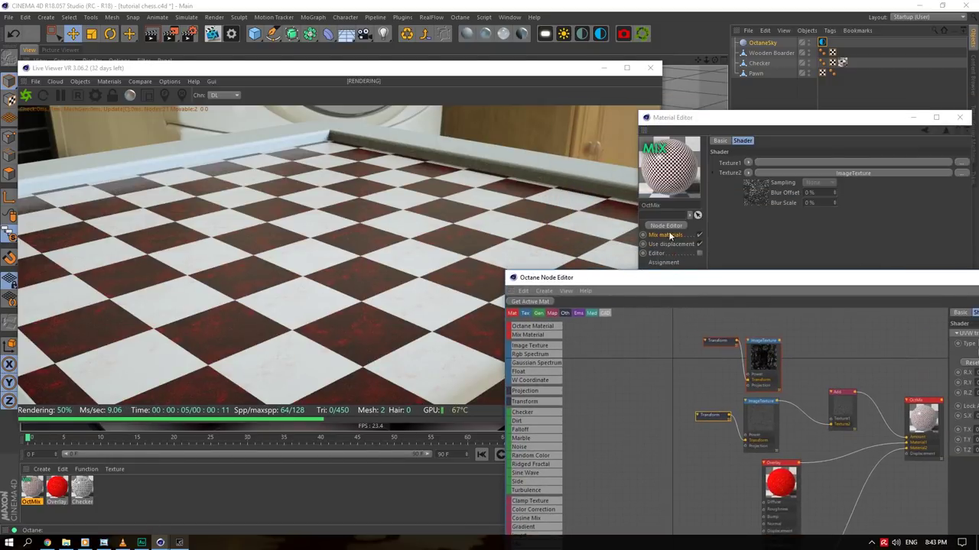
left_click_drag(804, 277, 611, 293)
left_click_drag(852, 435, 865, 436)
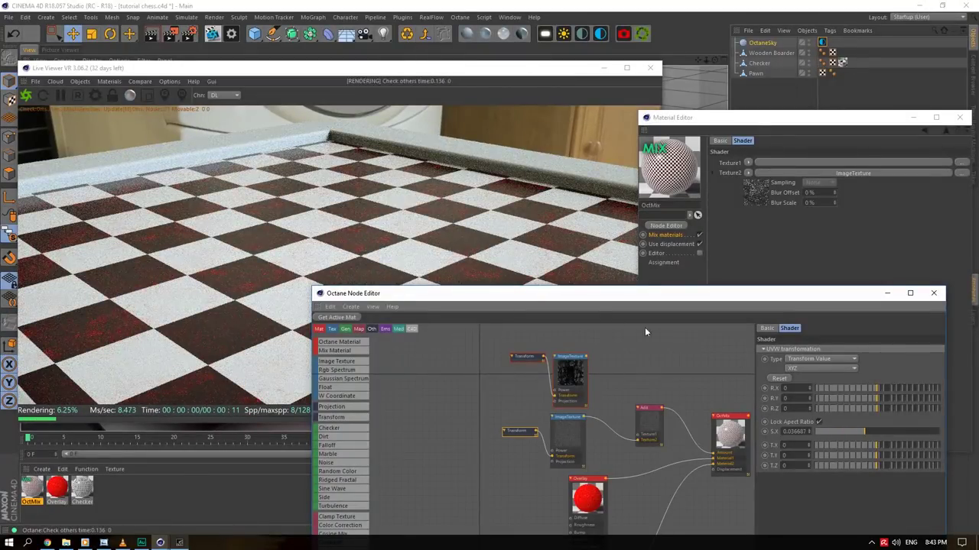
Move both overlay textures, their Transform nodes and the Add node away from OctMix to make room in the node graph
left_click_drag(623, 299, 634, 141)
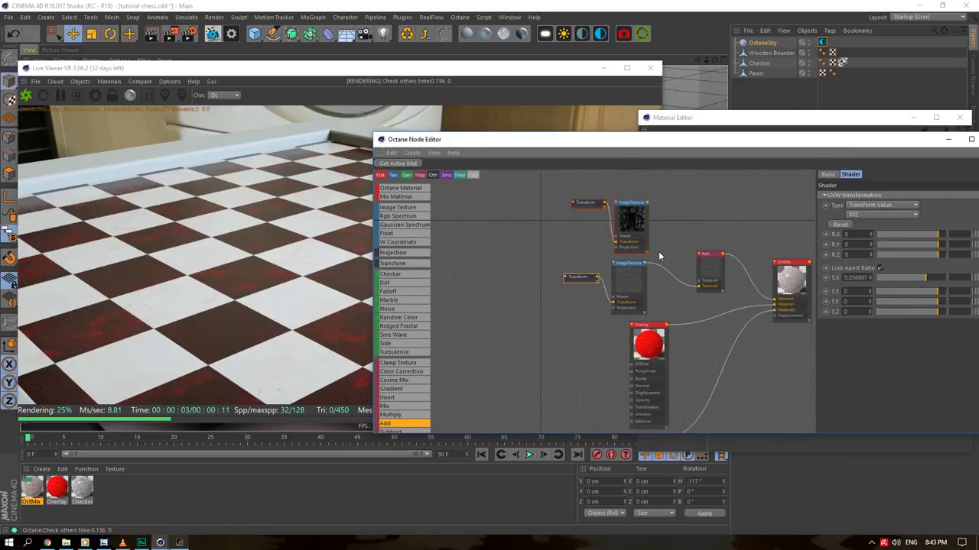
scroll(658, 252, "down", 3)
left_click_drag(680, 210, 607, 271)
middle_click_drag(673, 232, 655, 315)
mouse_move(623, 319)
left_mouse_down()
mouse_move(617, 260)
mouse_move(612, 322)
left_mouse_up()
left_click_drag(677, 354, 640, 293)
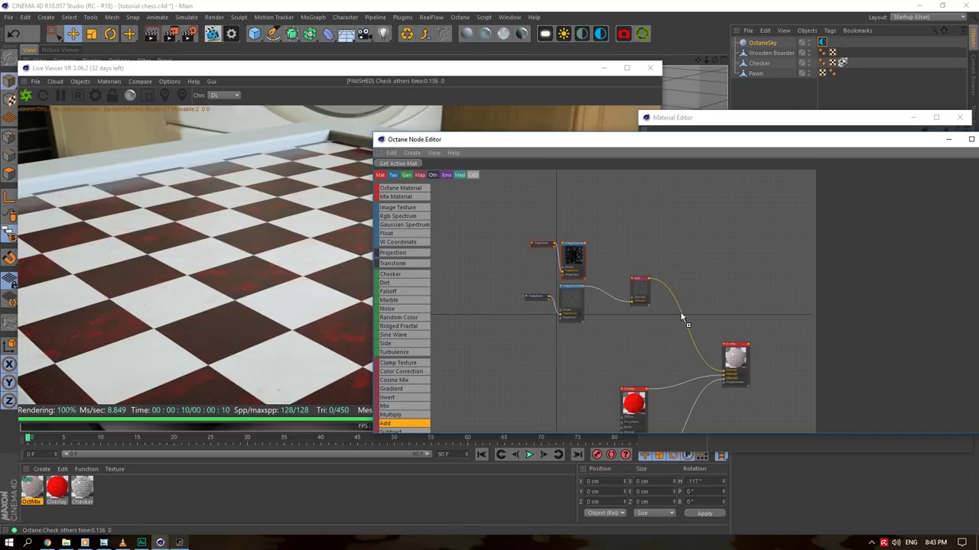
Insert a second Add node between the first Add and OctMix, and connect a new ImageTexture node to its free texture input
left_click_drag(683, 319, 673, 317)
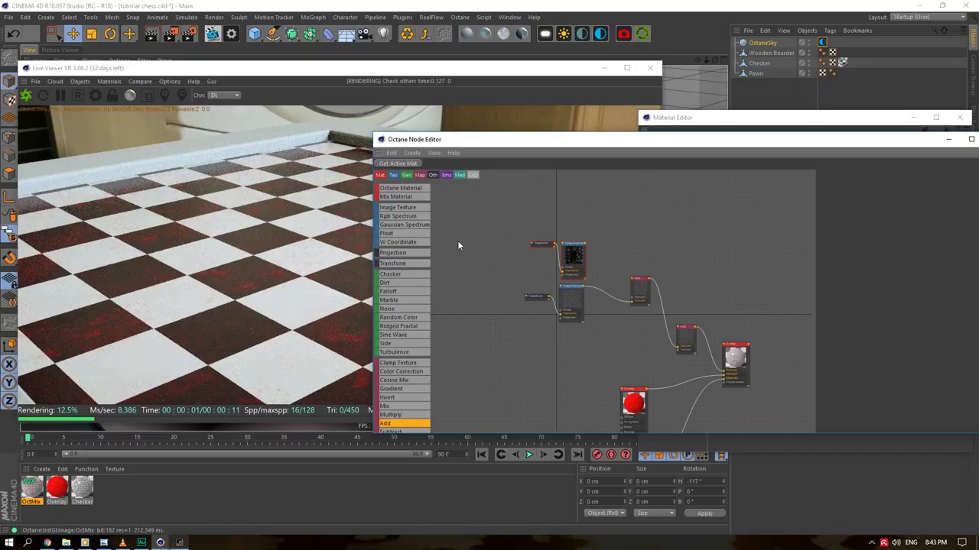
left_click_drag(618, 358, 658, 352)
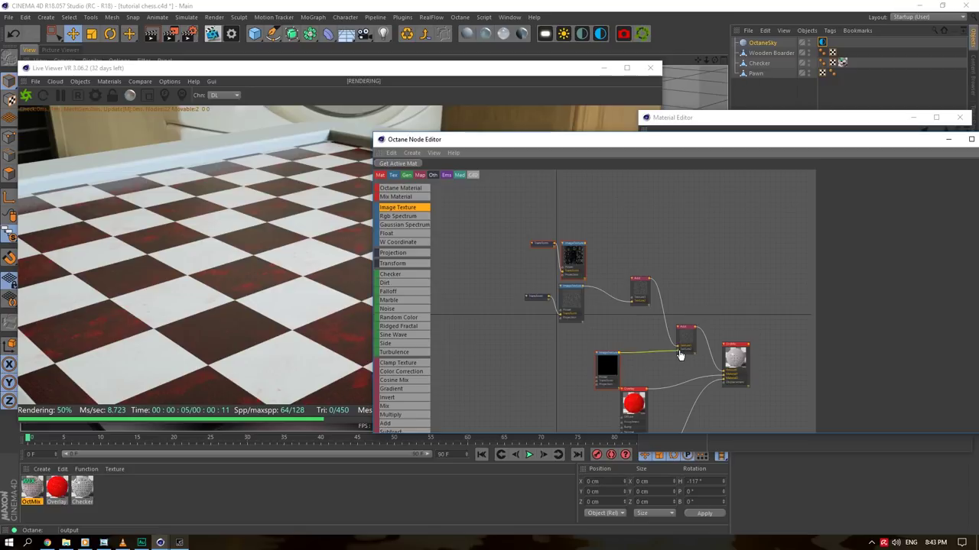
left_click_drag(678, 353, 679, 350)
left_click_drag(608, 364, 602, 347)
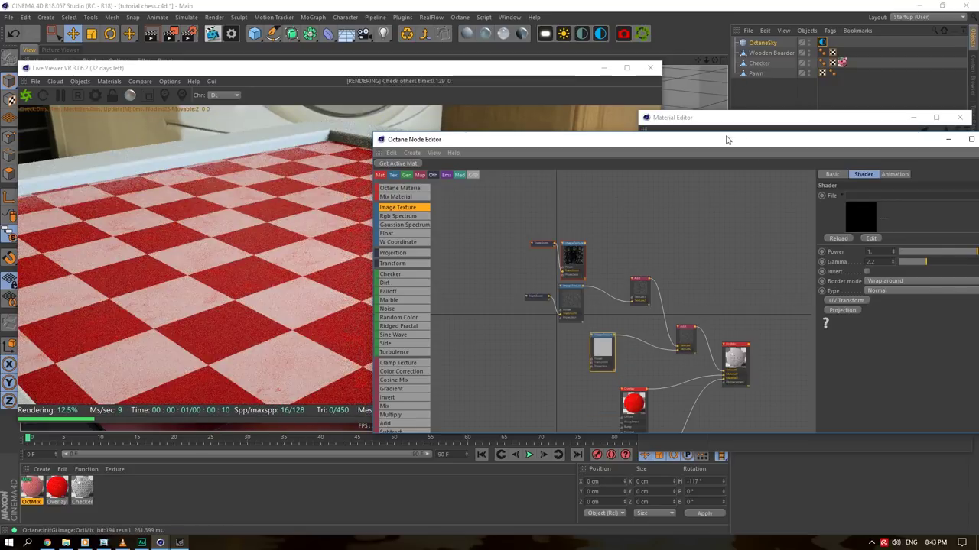
Start choosing an image file for the new ImageTexture node, going to the Surface Imperfections folder
left_click_drag(728, 139, 648, 125)
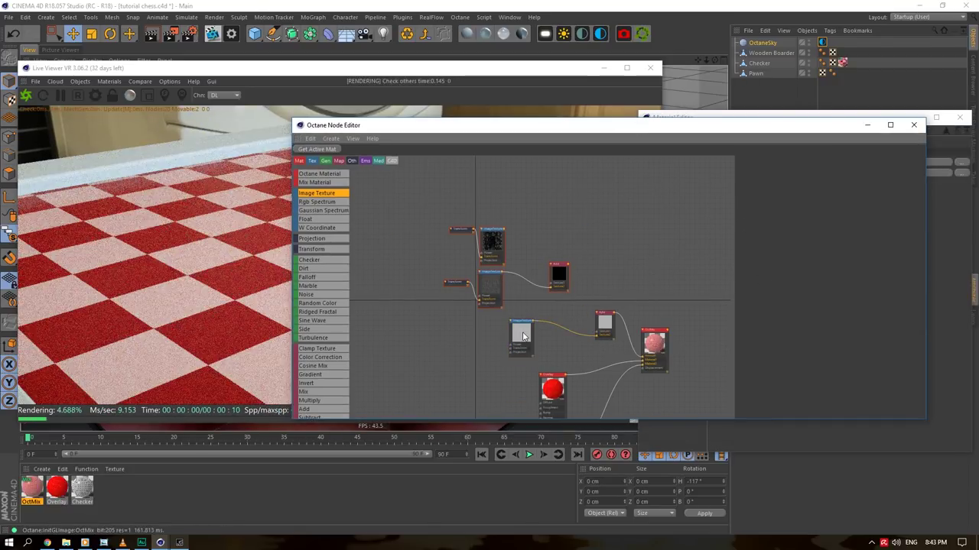
left_click(915, 182)
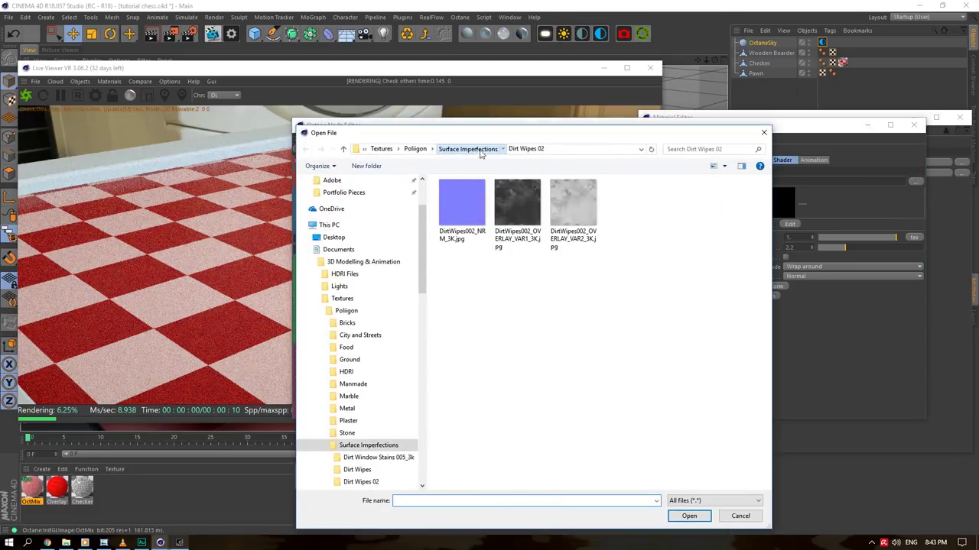
left_click(479, 153)
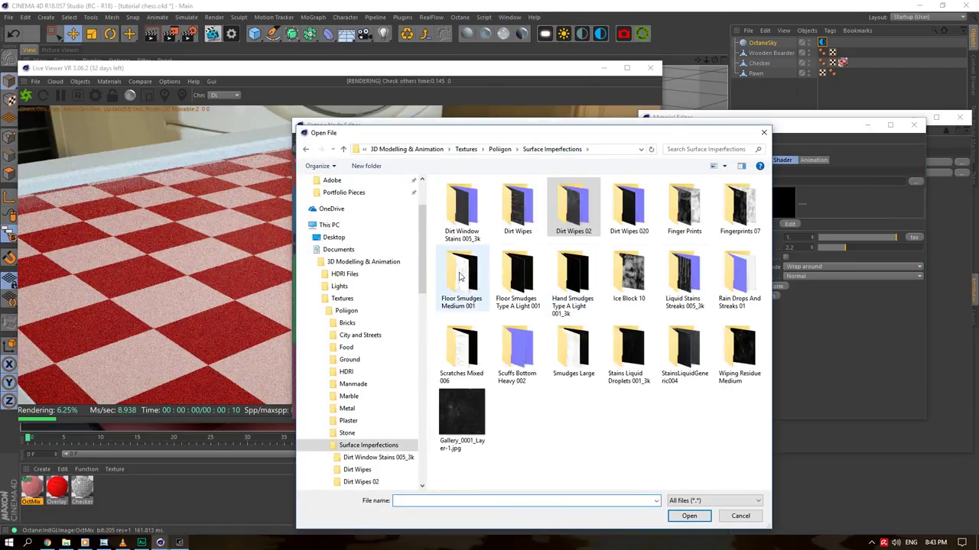
Load StainsLiquidDroplets001_OVERLAY_3K.jpg from the Surface Imperfections textures into the new image texture node
double_click(629, 352)
left_click(485, 246)
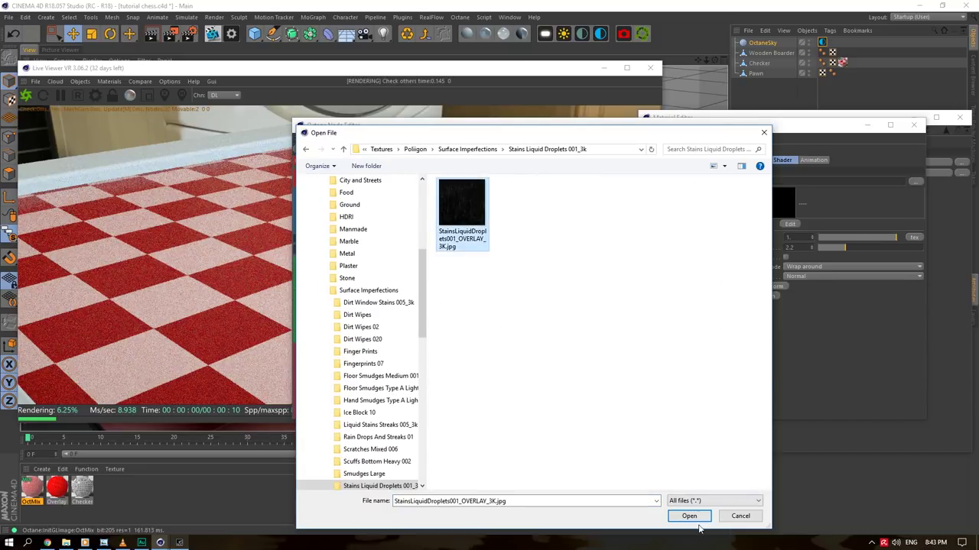
left_click(689, 516)
left_click_drag(466, 138, 564, 52)
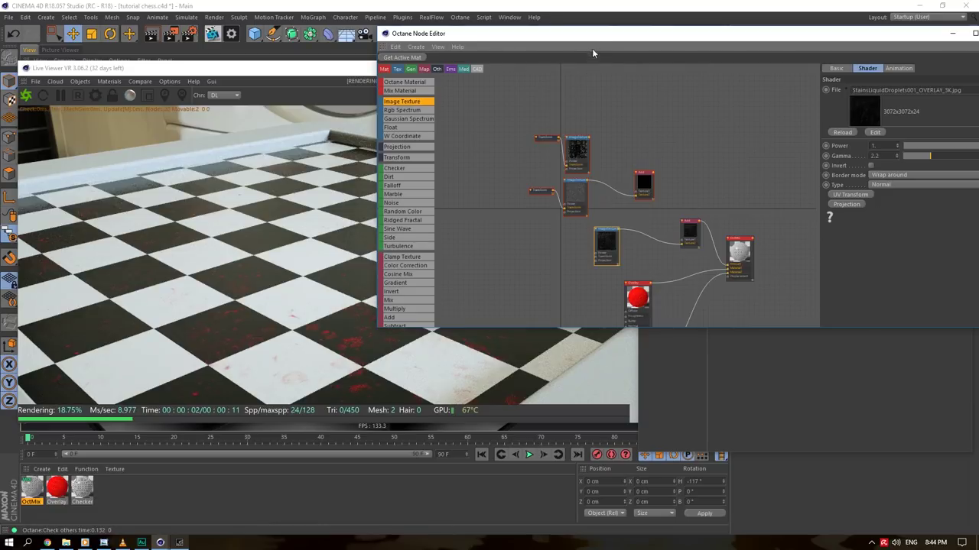
left_click_drag(610, 41, 625, 74)
Add a UV transform to the liquid droplets texture, lock its aspect ratio and scale it to about 0.276
left_click(811, 210)
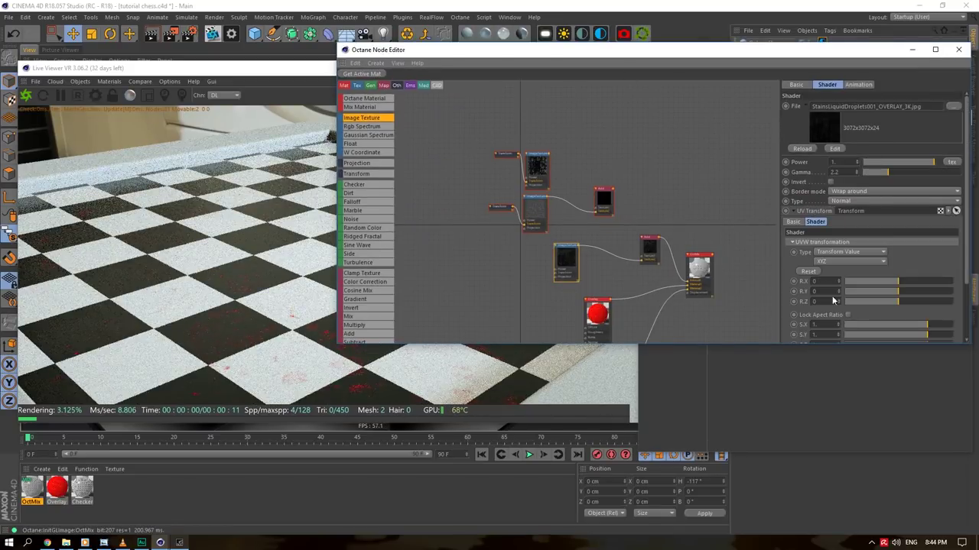
left_click_drag(589, 50, 845, 150)
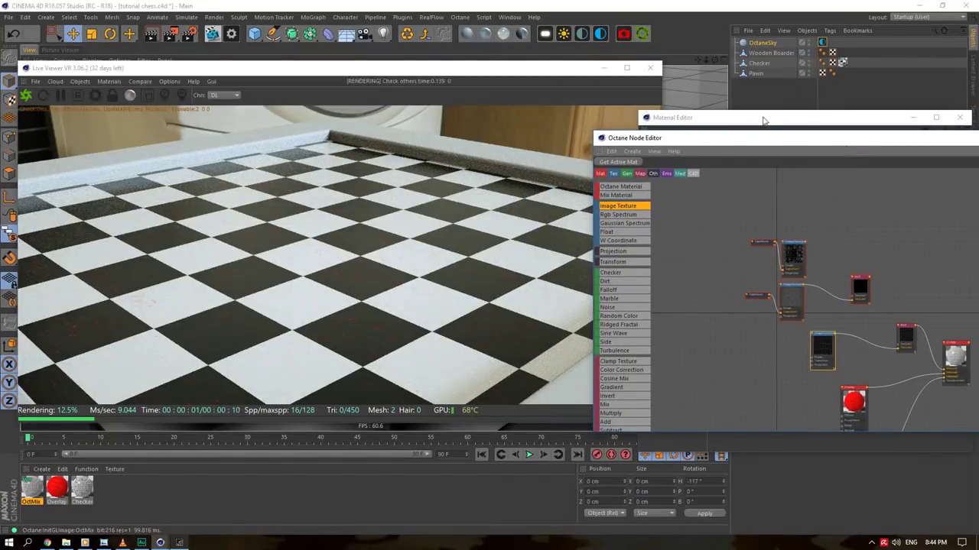
mouse_move(706, 60)
left_mouse_down()
mouse_move(741, 60)
mouse_move(714, 77)
left_mouse_up()
left_click_drag(690, 143, 508, 245)
Change the Overlay material's diffuse colour from red to white with R, G and B at 0.9
double_click(61, 485)
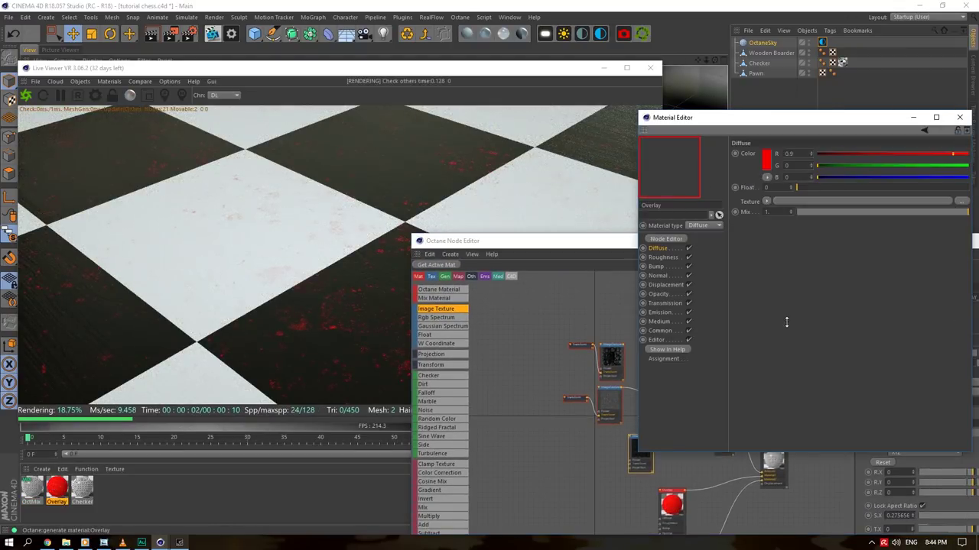
left_click(765, 160)
left_click_drag(743, 171, 724, 191)
left_click(746, 197)
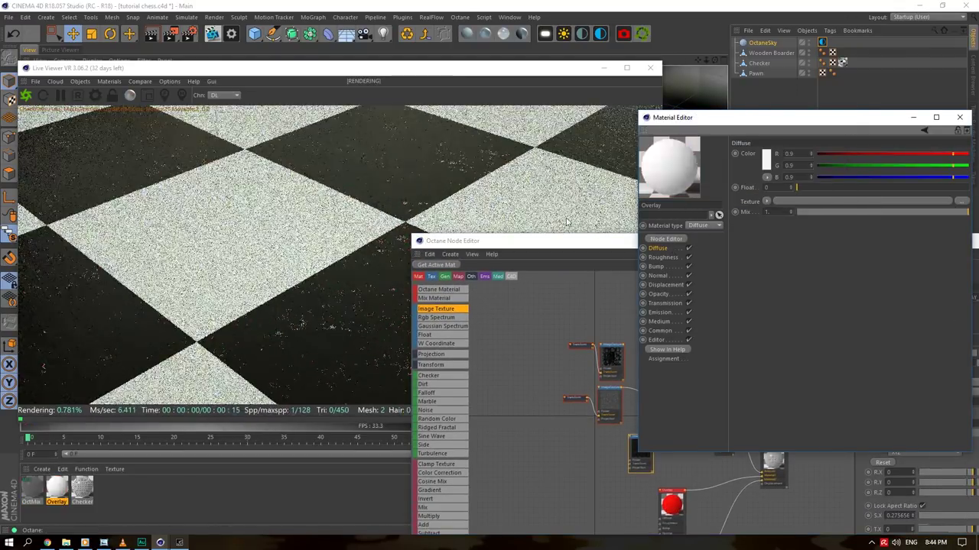
left_click(593, 241)
left_click(960, 117)
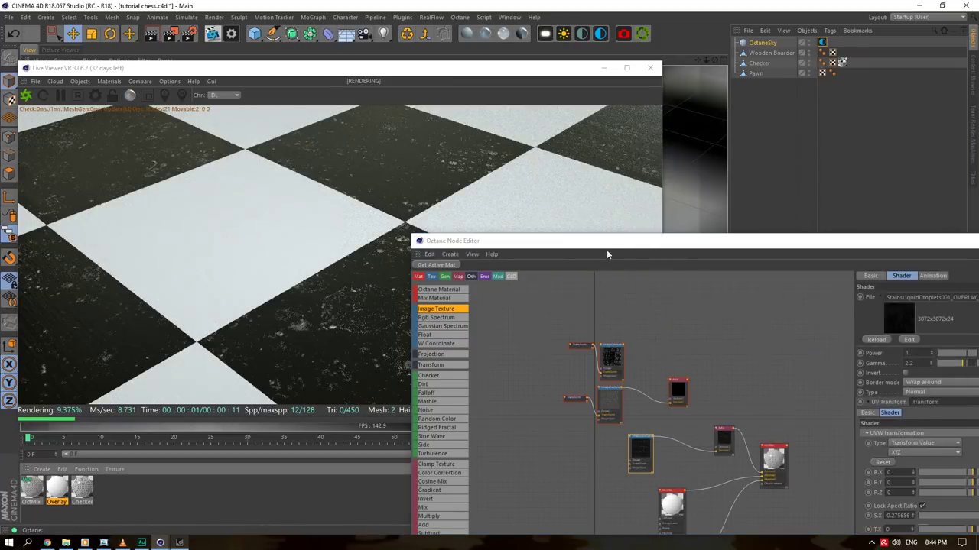
Set the liquid droplets texture's power to 0.25
left_click_drag(606, 255, 832, 285)
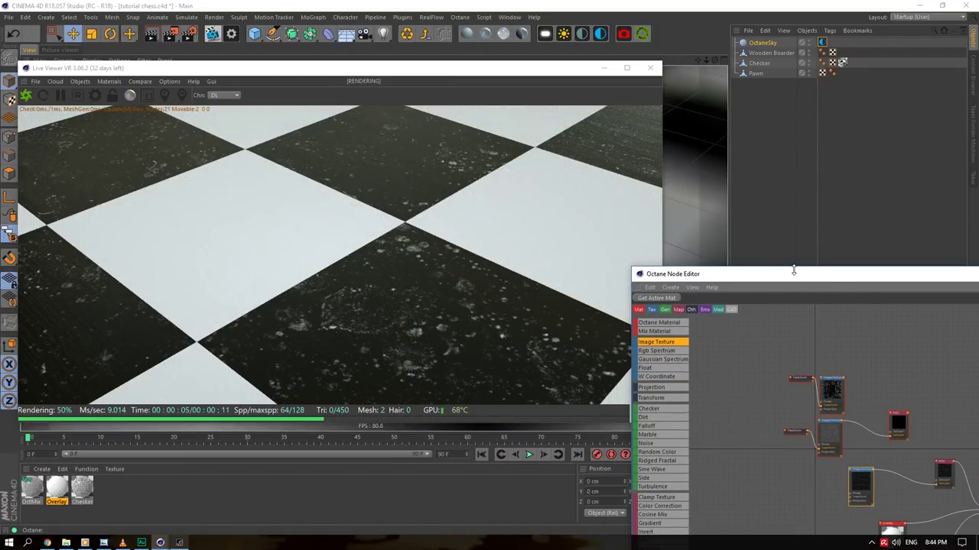
left_click_drag(782, 281, 658, 79)
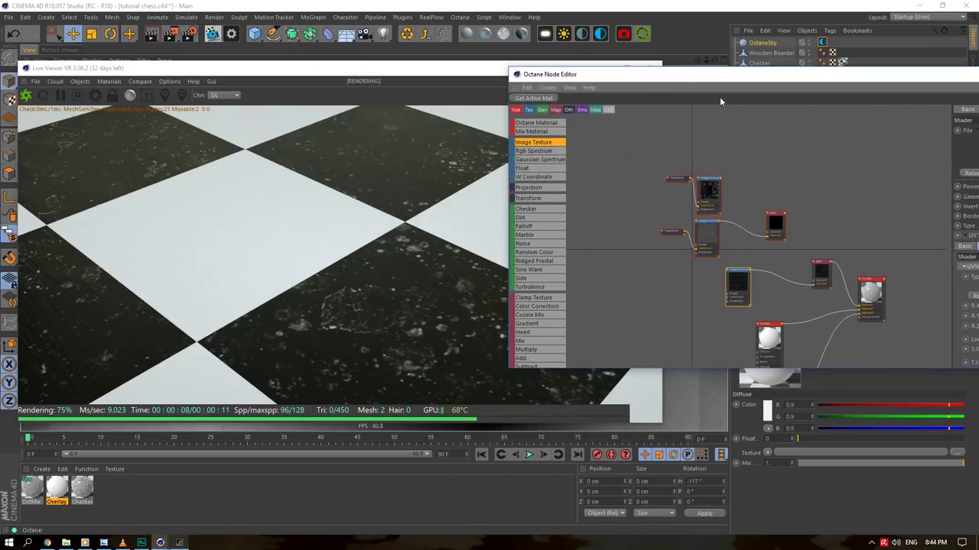
left_click_drag(840, 78, 666, 95)
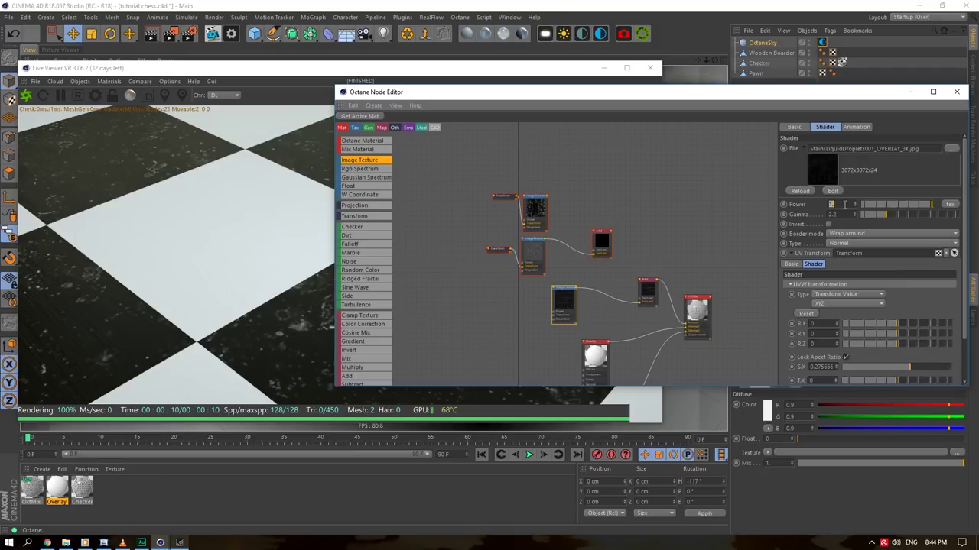
type(".25")
key("Tab")
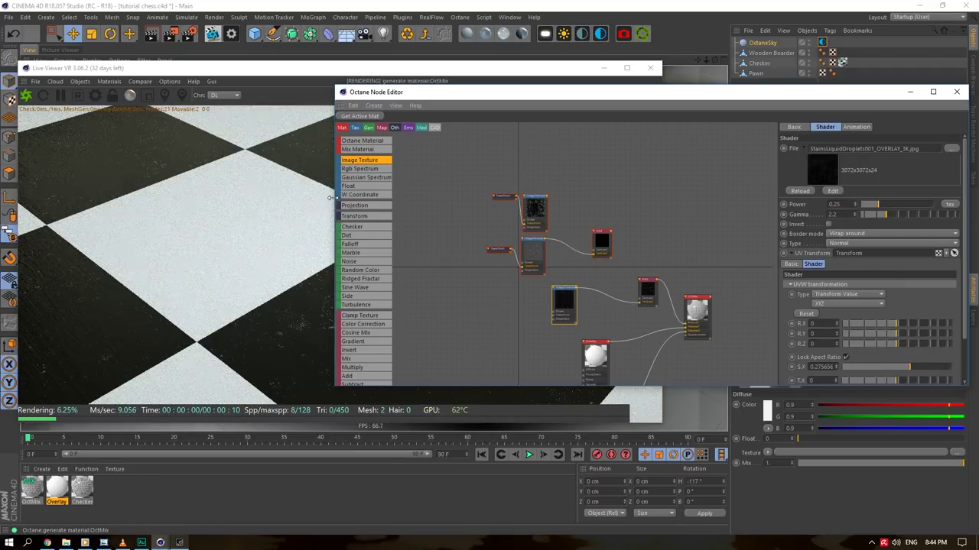
Arrange the Live Viewer and Octane Node Editor windows side by side and select the liquid droplets texture node
left_click_drag(335, 184, 527, 184)
left_click_drag(415, 74, 398, 66)
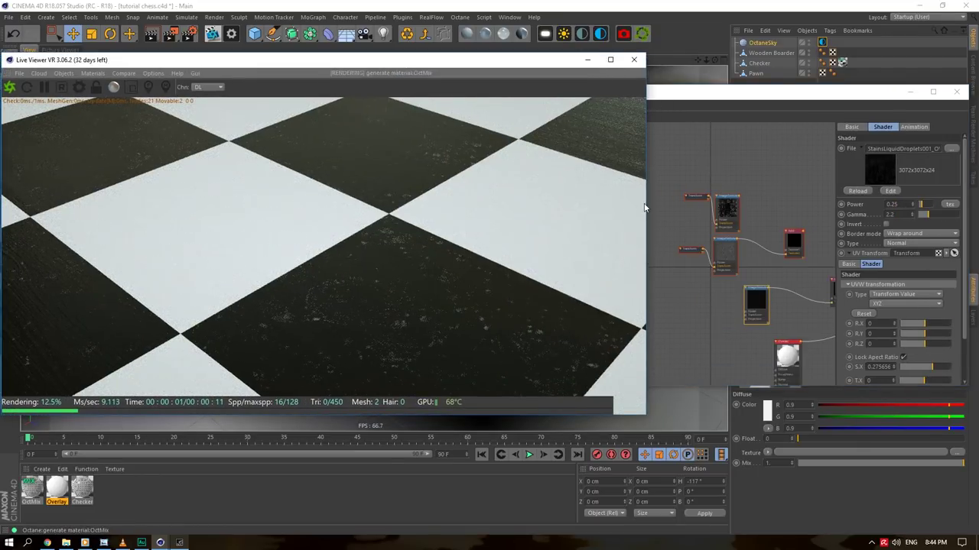
left_click_drag(648, 202, 607, 202)
left_click(792, 279)
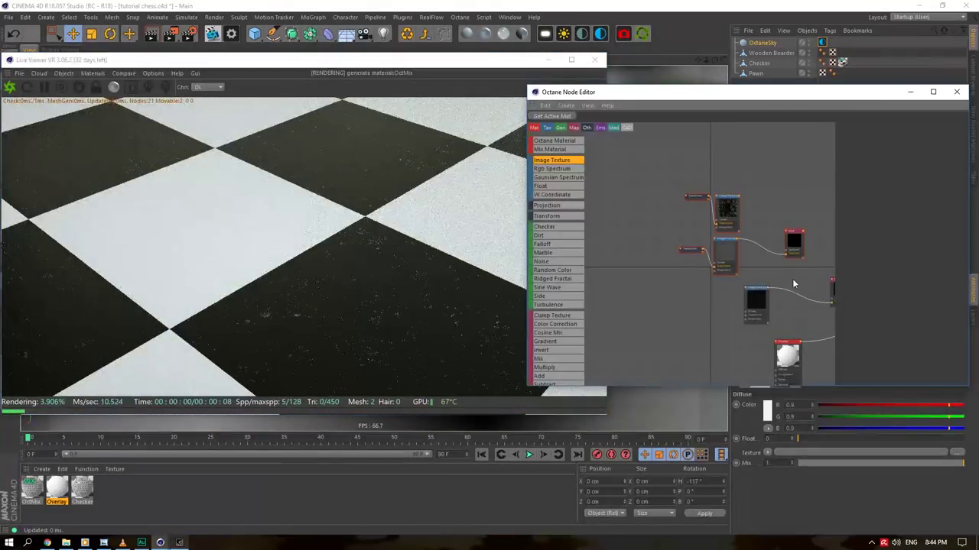
left_click(756, 299)
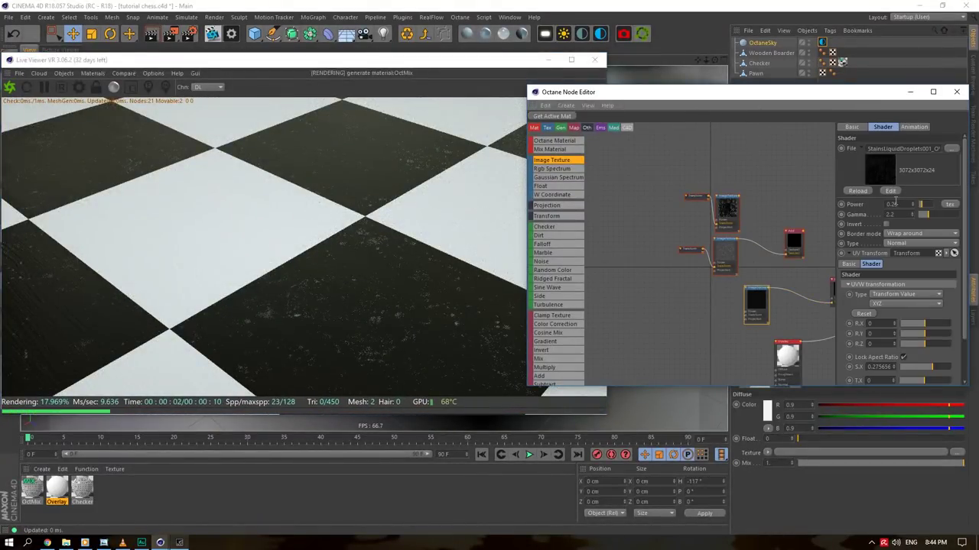
Connect the upper Add node's output to the free texture input of the lower Add node
middle_click_drag(784, 238, 707, 255)
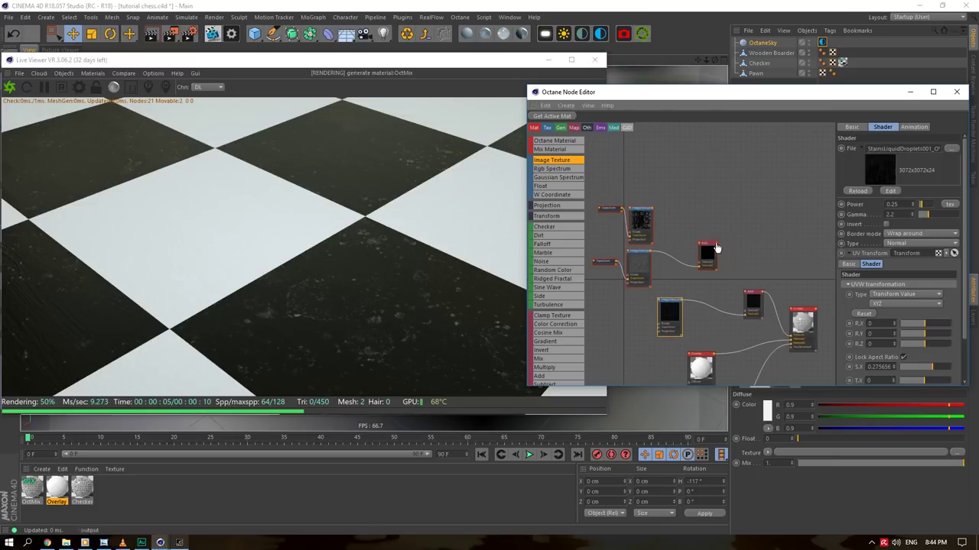
left_click_drag(717, 256, 712, 247)
left_click_drag(746, 315, 747, 312)
Set the DirtWipes002 overlay texture's power to 0.25
left_click(641, 264)
double_click(896, 203)
type("0.25")
key("Return")
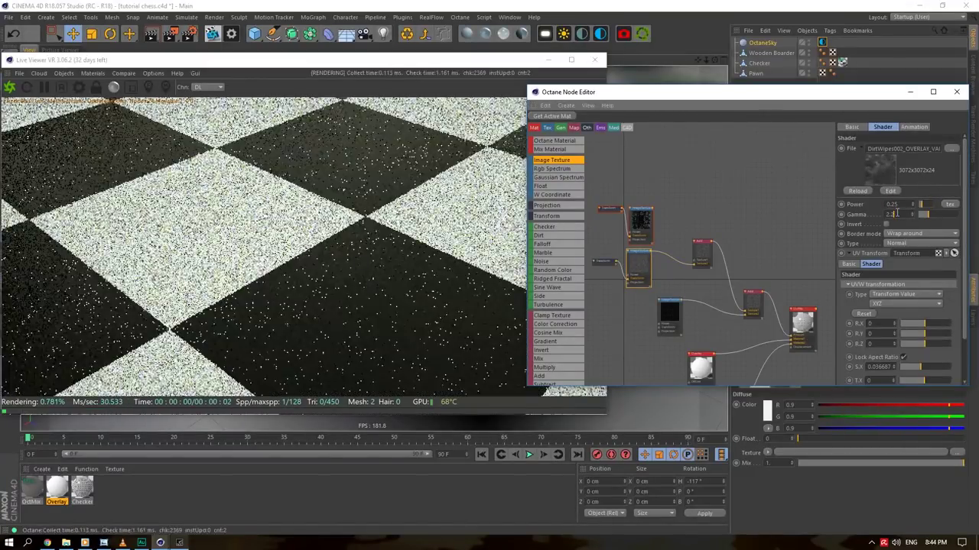
Connect the Fingerprints007 overlay texture to the upper Add node and set its power to 0.25
left_click(675, 224)
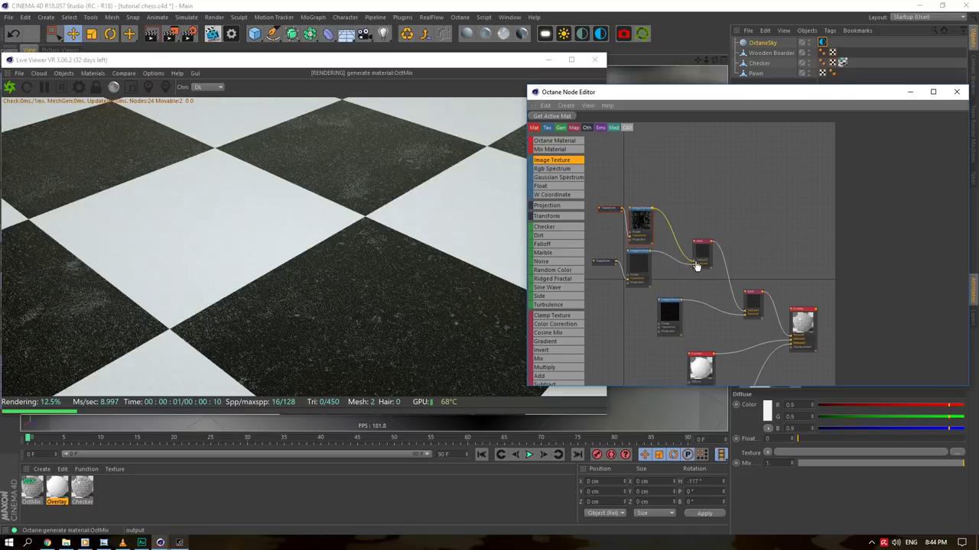
left_click_drag(695, 266, 698, 264)
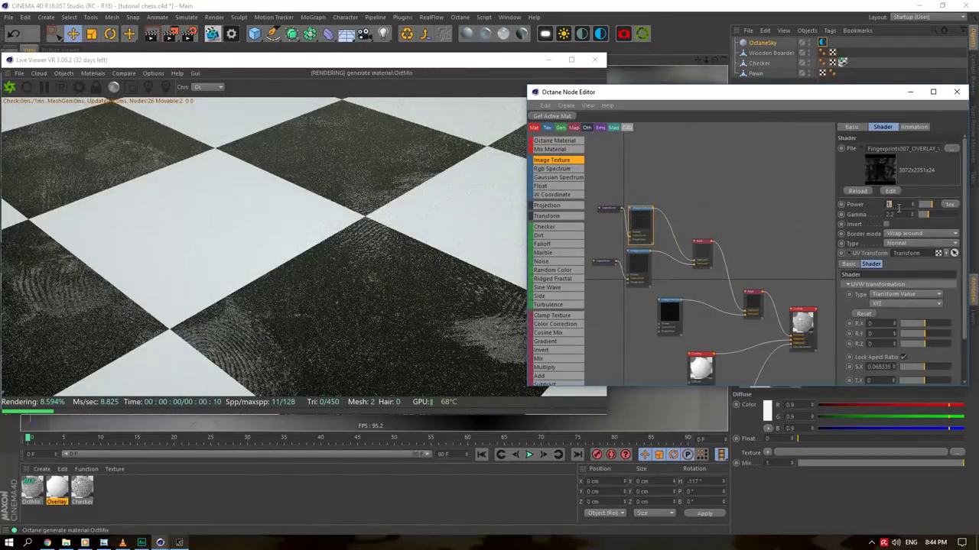
type("0.25")
key("Return")
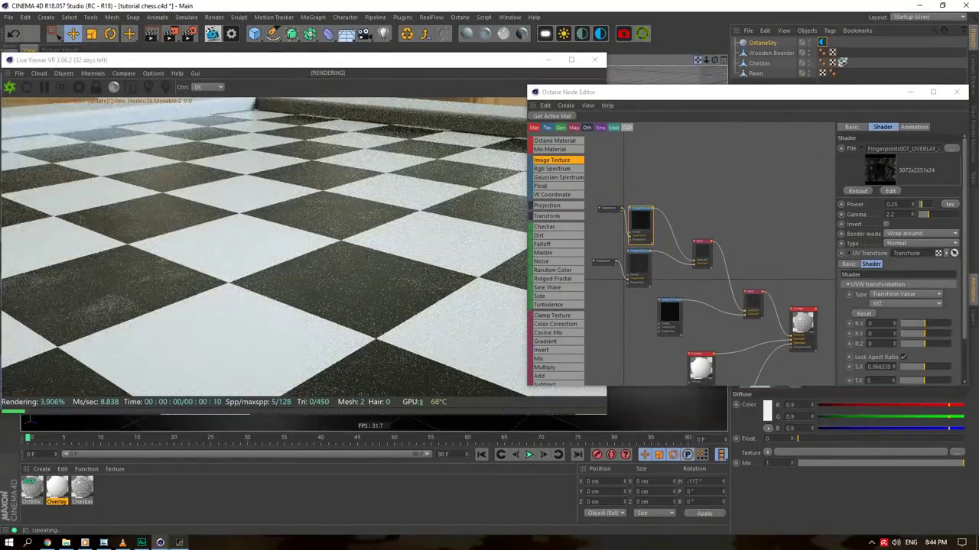
Replace the OctaneSky environment image with canada_montreal_loft_max_sunny.exr
left_click(822, 42)
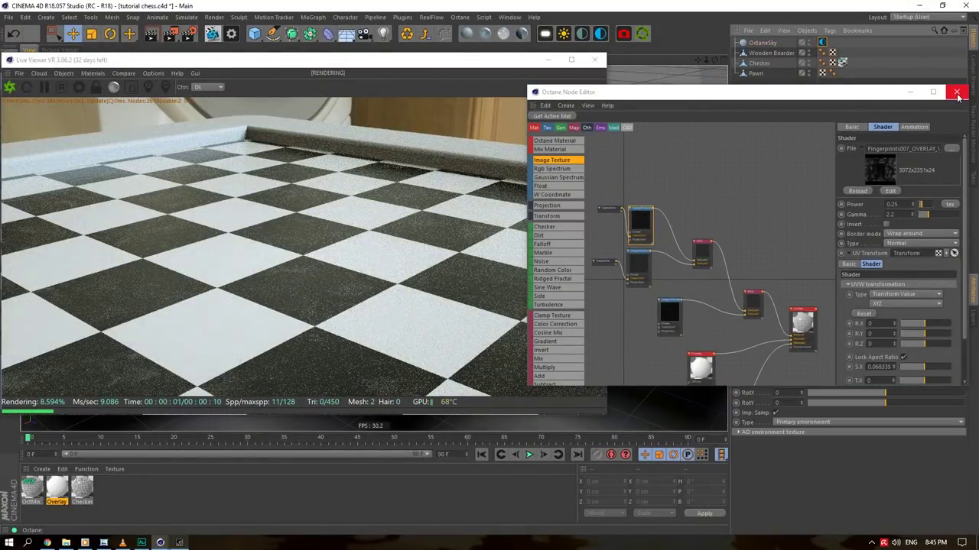
left_click(956, 92)
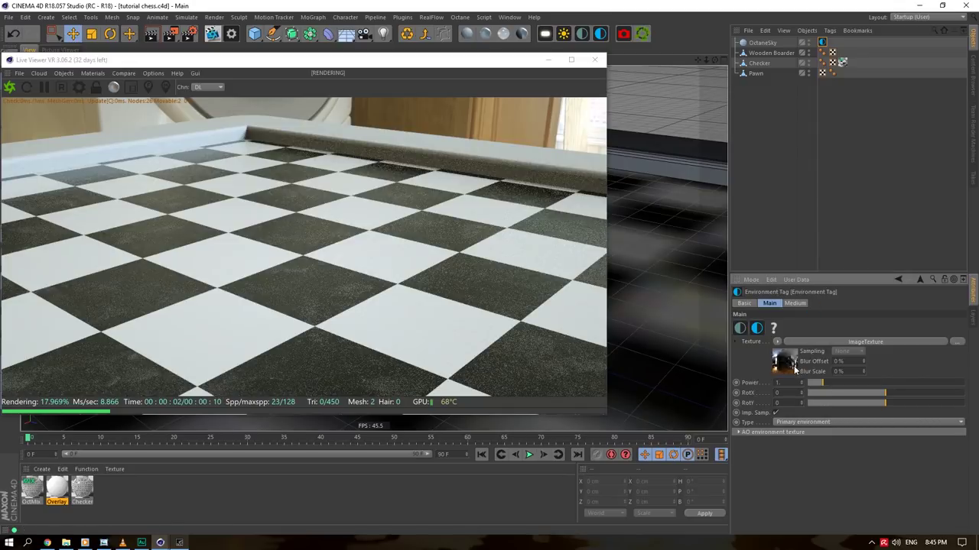
left_click(865, 341)
left_click(956, 327)
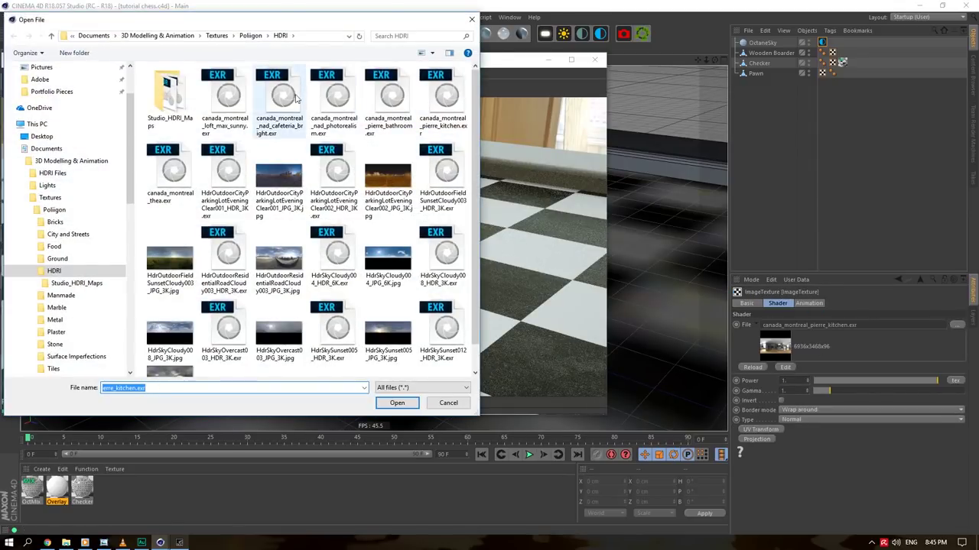
left_click(225, 99)
left_click(397, 403)
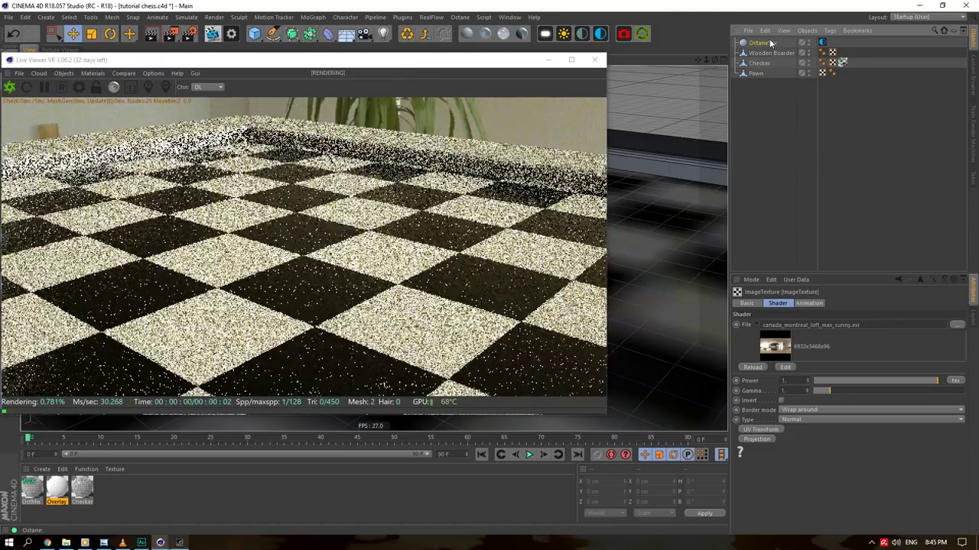
left_click(769, 40)
left_click_drag(715, 59, 417, 58)
left_click_drag(669, 70, 710, 57)
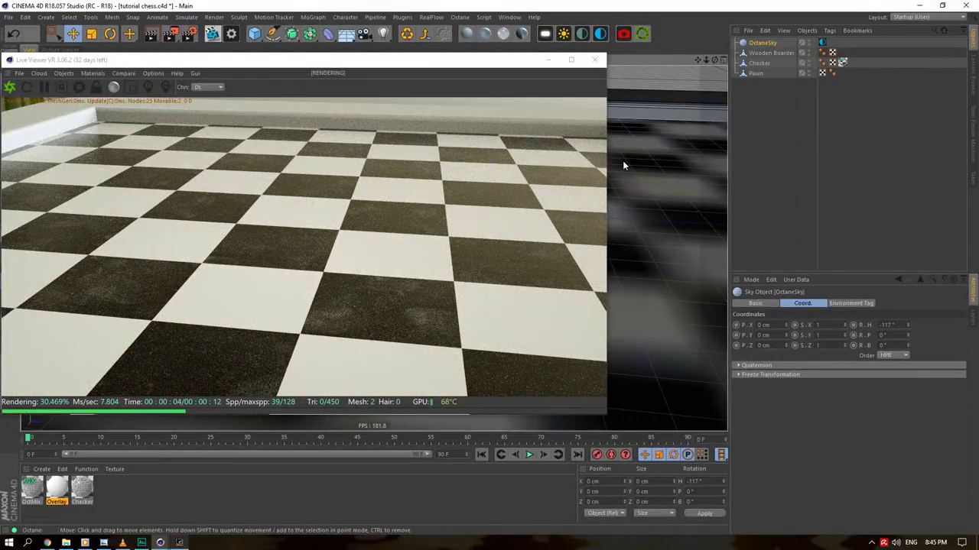
Open the OctMix node graph and lower the power of the droplets, dirt wipes and fingerprints textures to 0.2
left_click(32, 488)
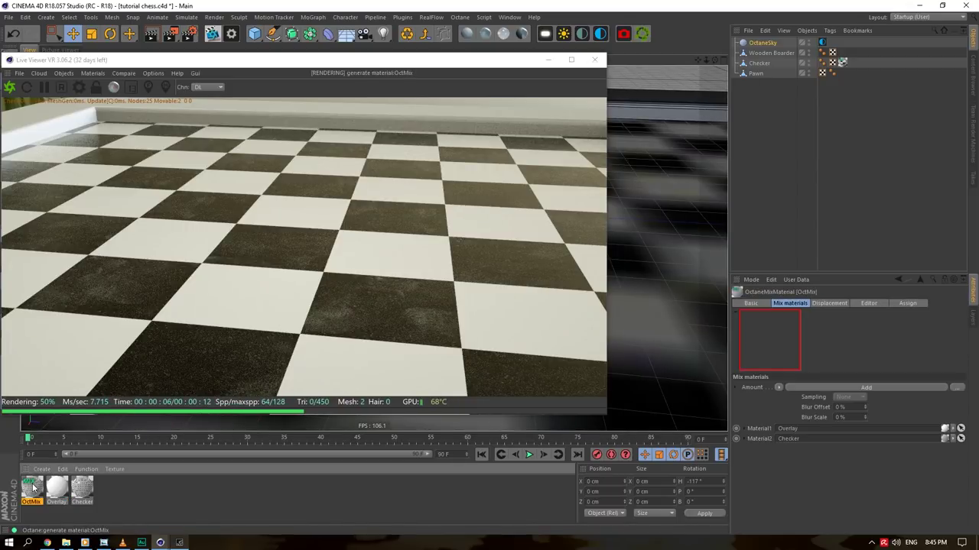
left_click_drag(321, 72, 675, 154)
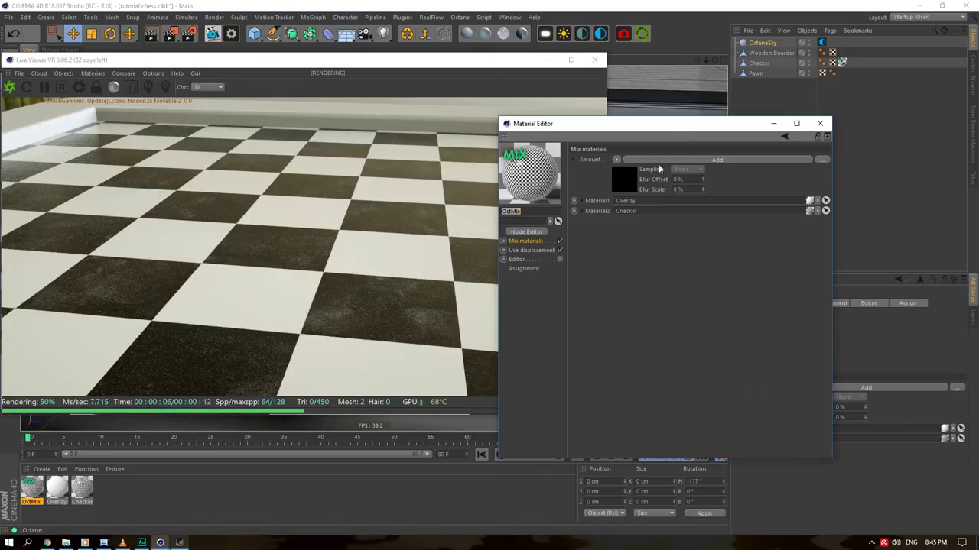
left_click(536, 231)
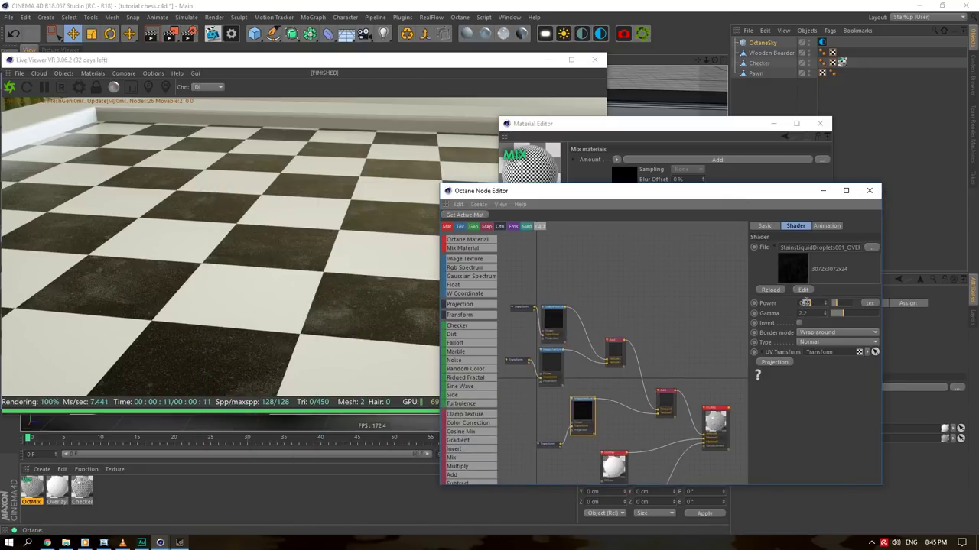
left_click(552, 361)
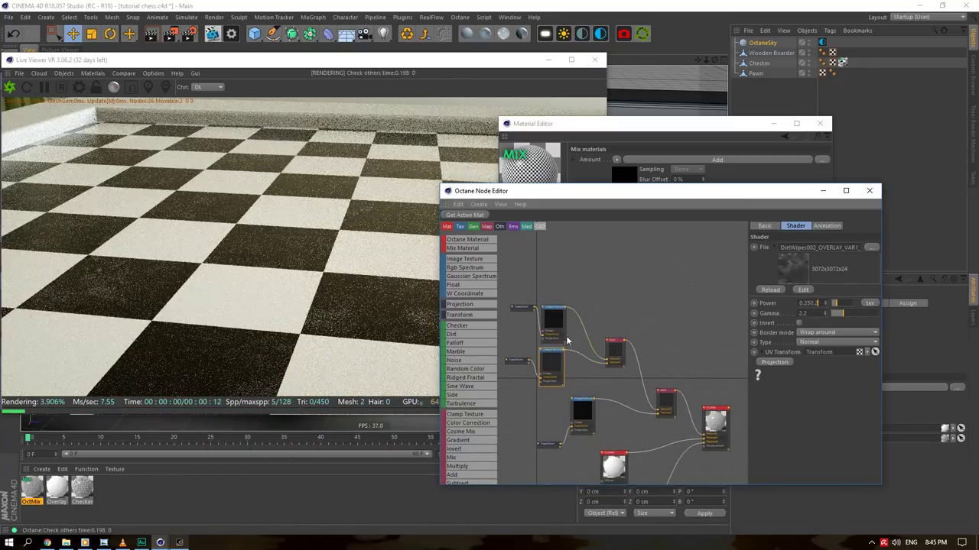
left_click(550, 331)
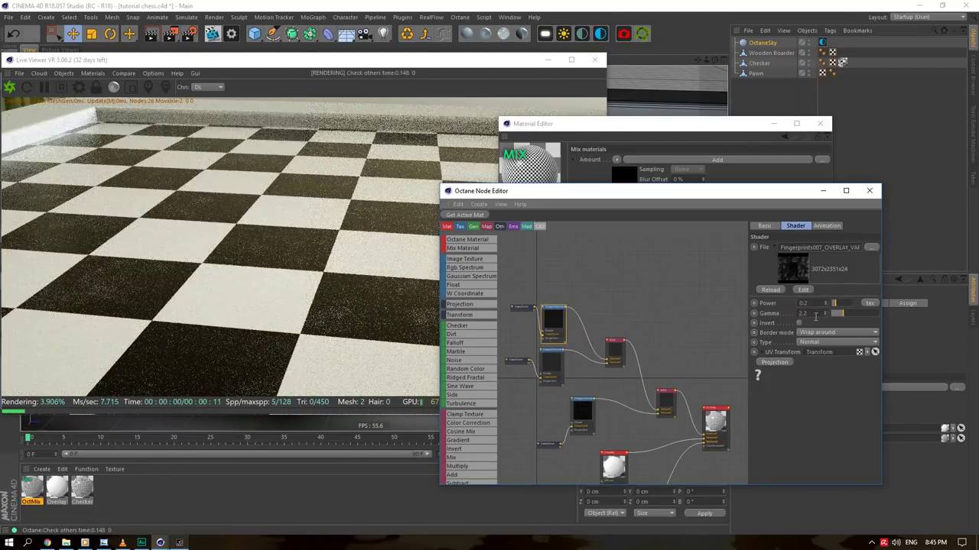
Spread the Checker material's texture and transform nodes away from it, leaving a gap above the roughness texture
middle_click_drag(683, 436, 688, 284)
middle_click_drag(642, 396, 702, 243)
middle_click_drag(669, 312, 694, 347)
scroll(688, 328, "up", 3)
left_click_drag(672, 365, 539, 312)
scroll(695, 329, "down", 3)
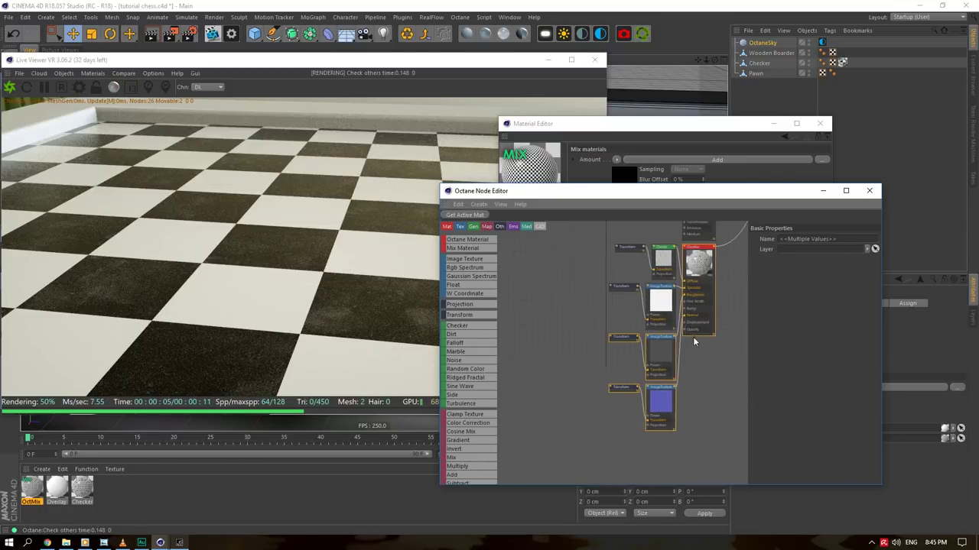
left_click_drag(652, 356, 675, 446)
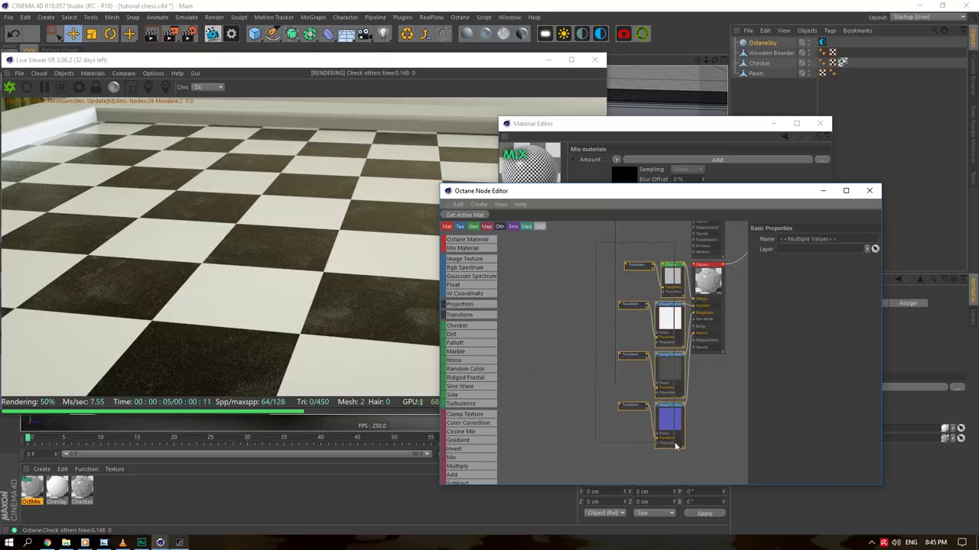
left_click_drag(676, 284, 599, 289)
left_click_drag(649, 256, 591, 261)
middle_click_drag(592, 264, 595, 356)
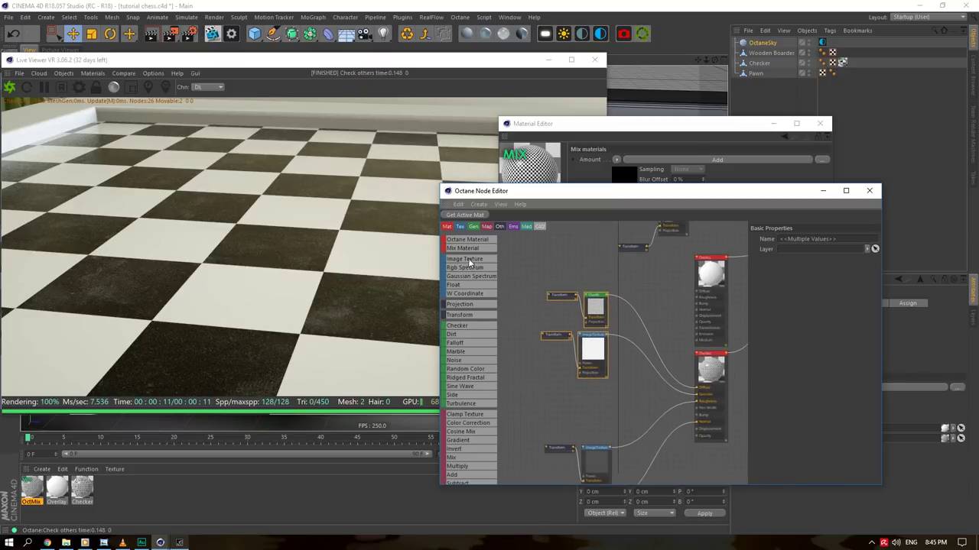
Add an image texture node and connect it to the Checker material's Bump input
left_click_drag(585, 401, 585, 399)
left_click_drag(595, 403, 586, 399)
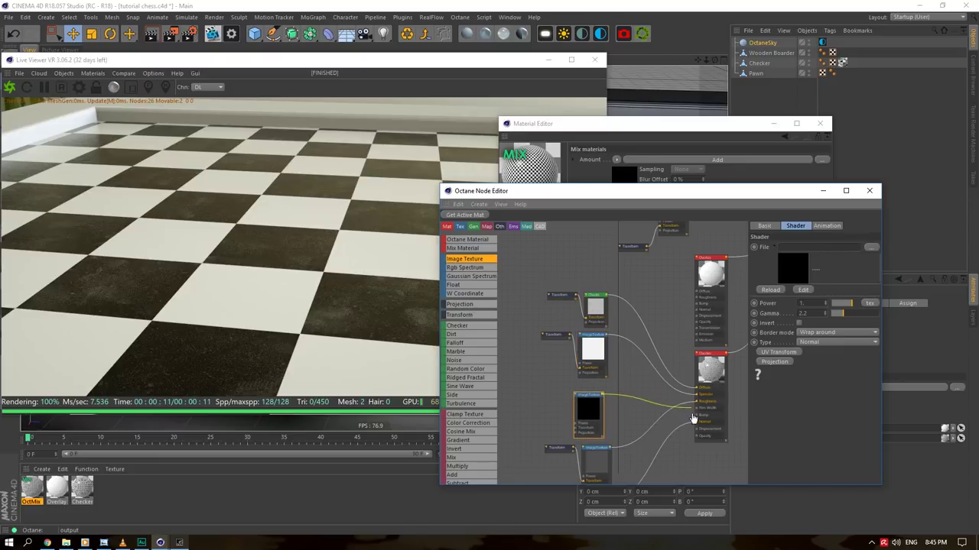
left_click_drag(697, 419, 697, 418)
Move the roughness texture and its transform above the new bump texture, and place the bump texture above the normal map
middle_click_drag(634, 406, 648, 326)
left_click(645, 376)
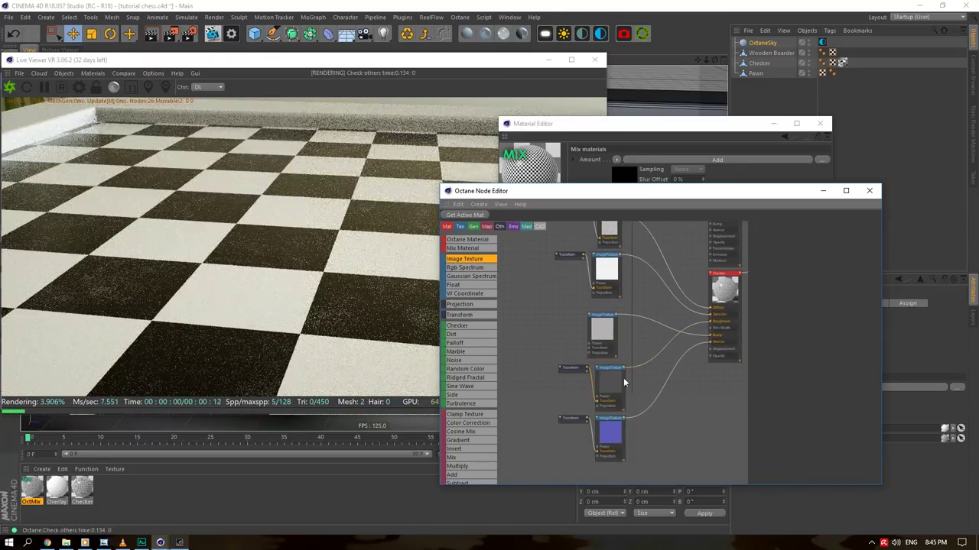
left_click(612, 380)
left_click(586, 372, "shift")
left_click_drag(587, 376, 545, 310)
left_click_drag(602, 329, 610, 383)
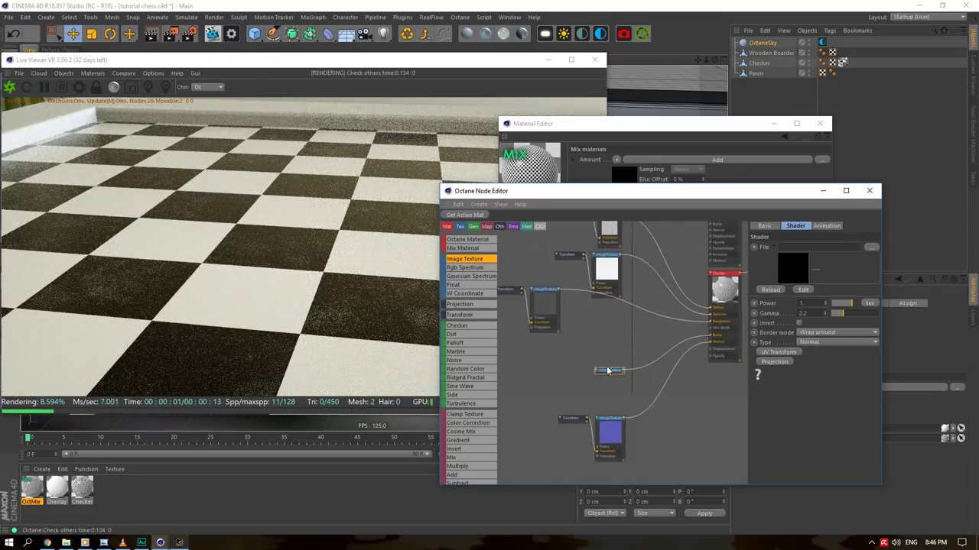
Line up the roughness texture and its transform below the texture above, and load the ScratchesMixed006_OVERLAY image into the bump texture
left_click_drag(559, 306, 618, 327)
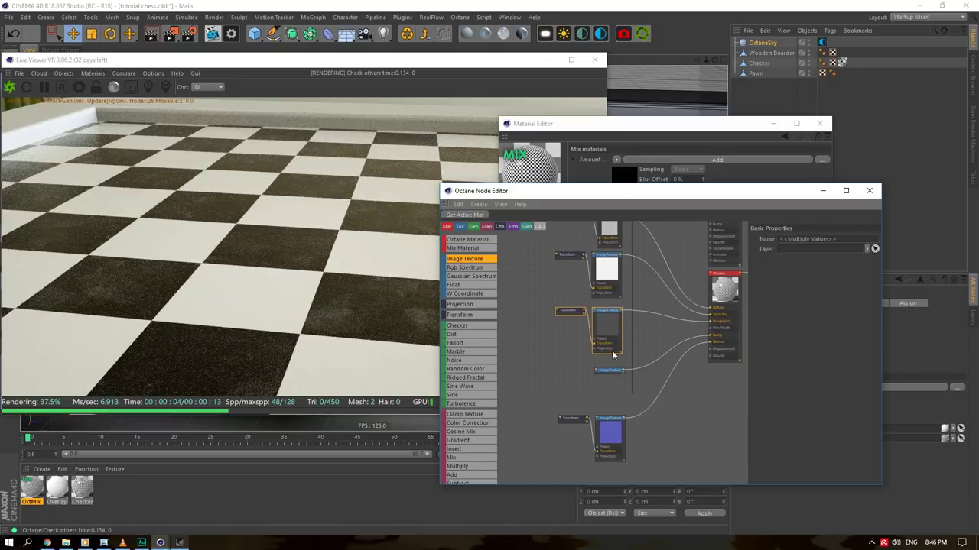
left_click(610, 372)
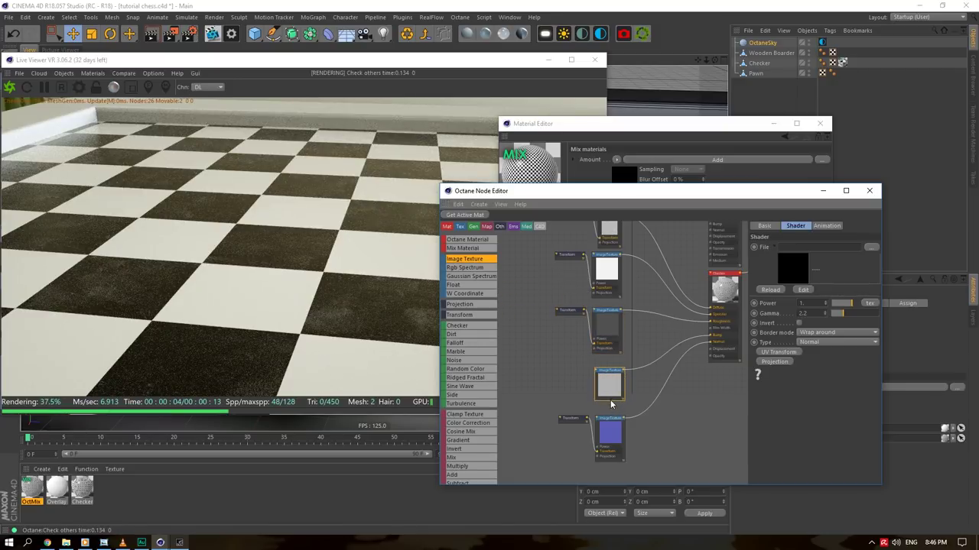
left_click(871, 248)
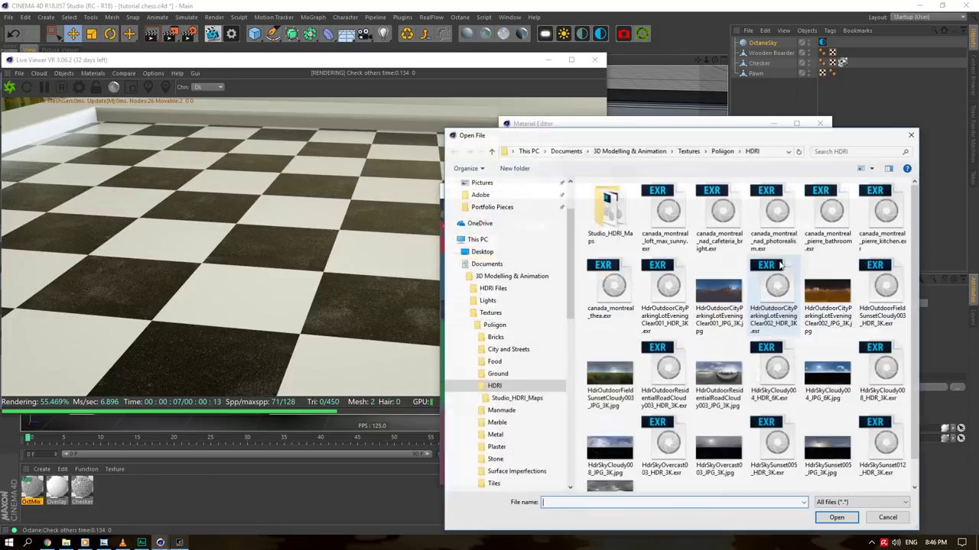
left_click(684, 149)
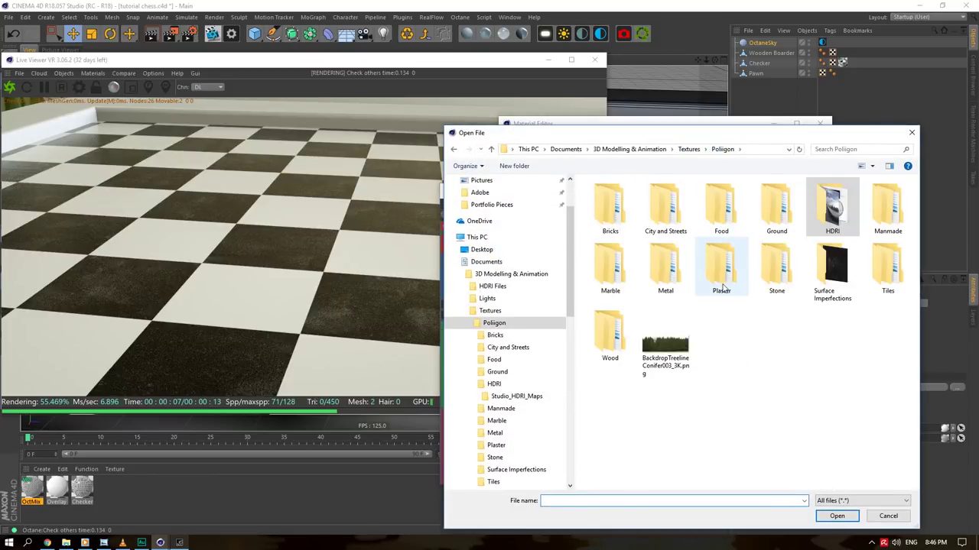
double_click(831, 267)
double_click(612, 338)
left_click(665, 205)
left_click(837, 517)
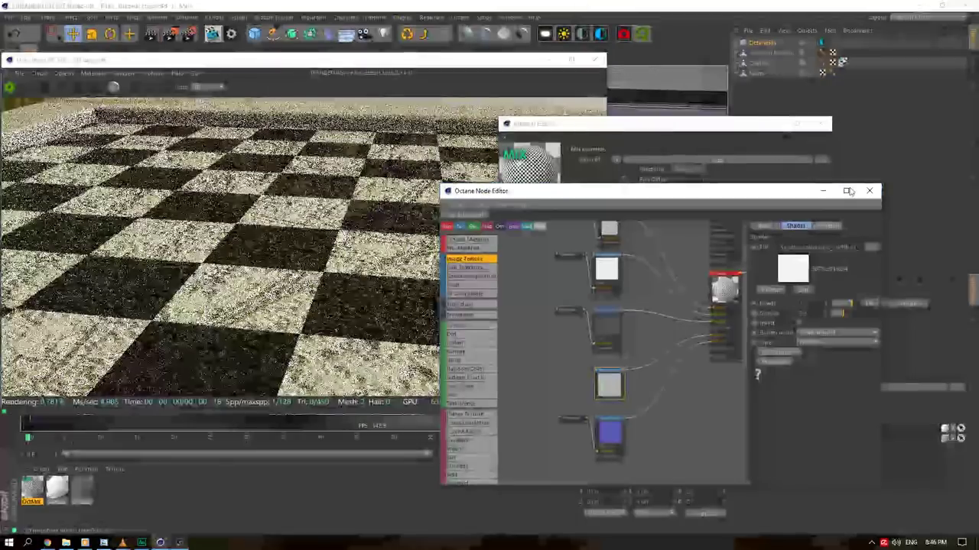
Add a UV transform to the scratches bump texture, with locked aspect ratio and a scale of about 0.0736
mouse_move(706, 61)
left_mouse_down()
mouse_move(702, 67)
mouse_move(698, 53)
mouse_move(698, 68)
mouse_move(711, 61)
left_mouse_up()
left_click_drag(634, 195, 657, 185)
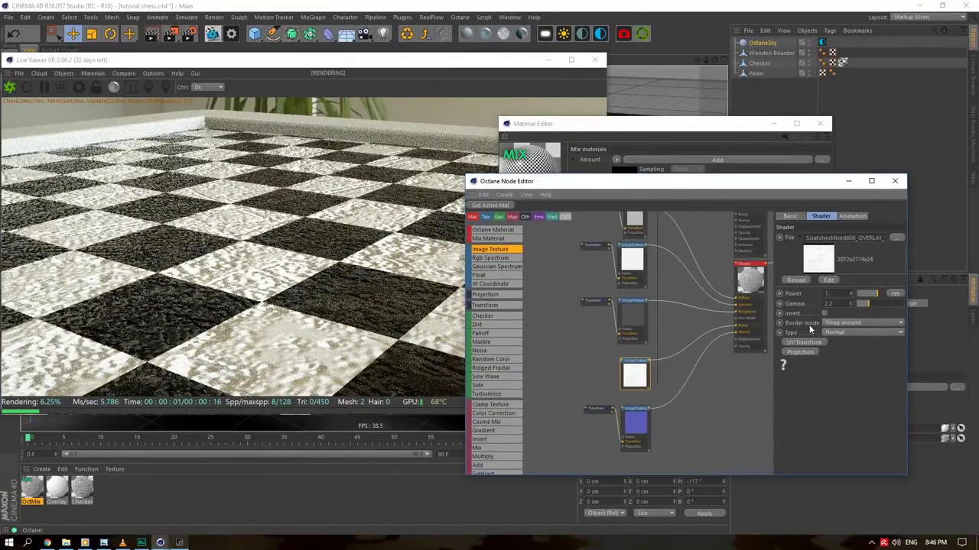
left_click(824, 314)
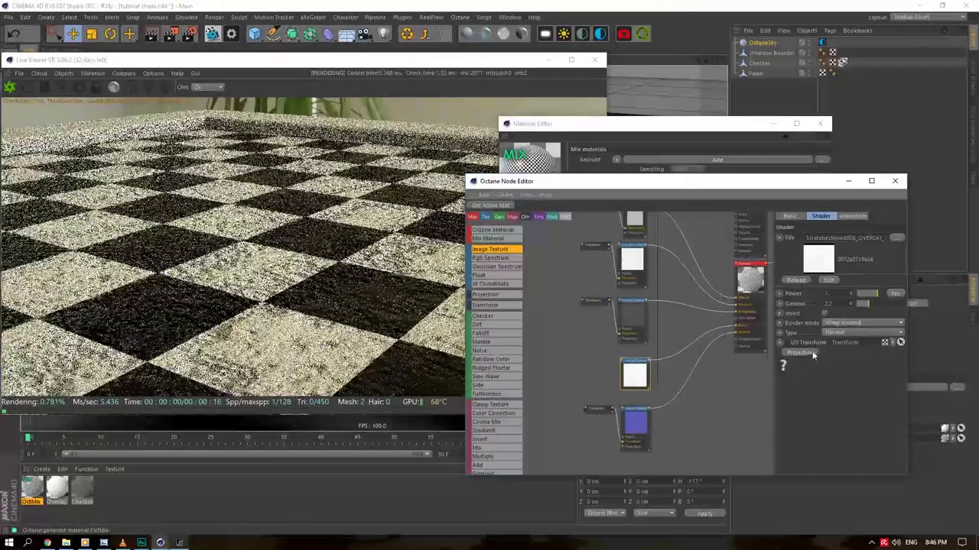
left_click(788, 342)
left_click(842, 446)
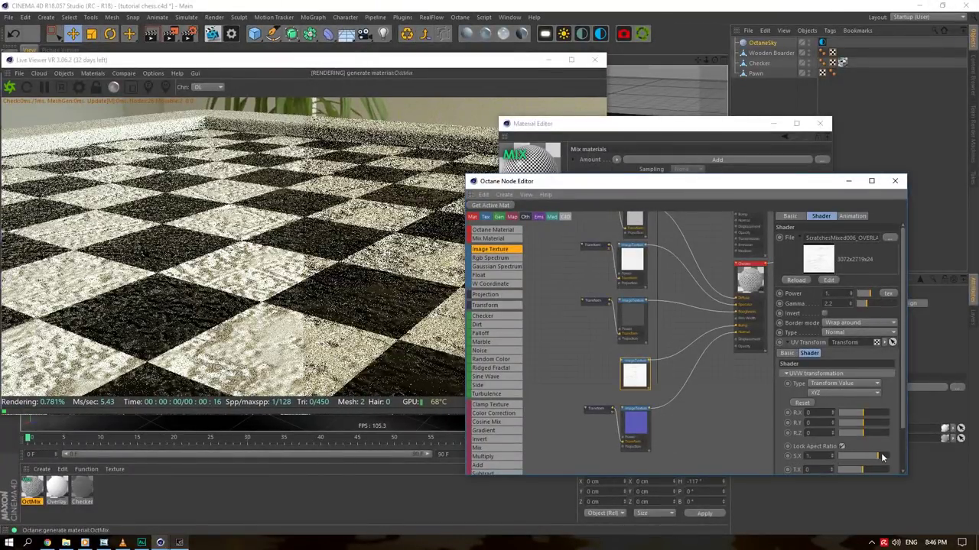
left_click_drag(867, 453, 862, 452)
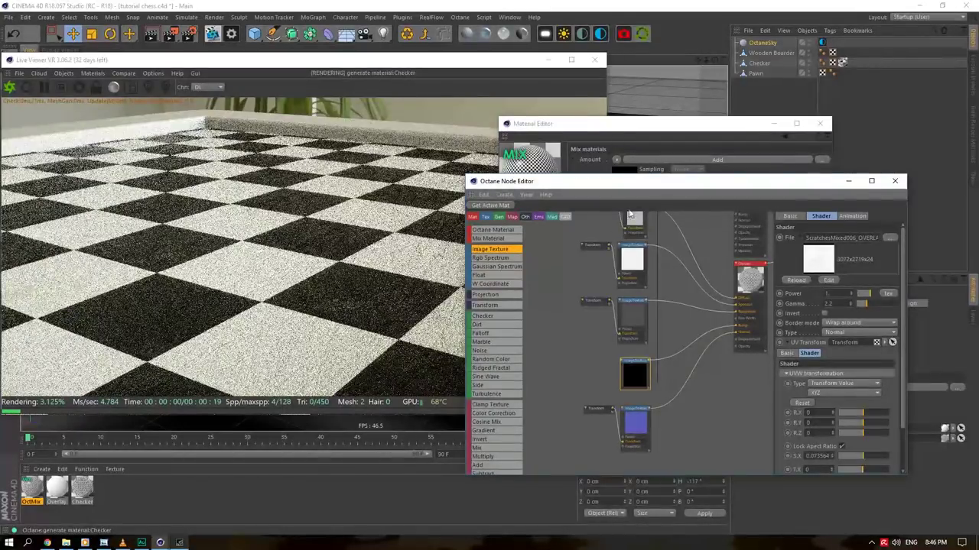
Set the scratches bump texture's power to 0.001
left_click_drag(697, 61, 715, 210)
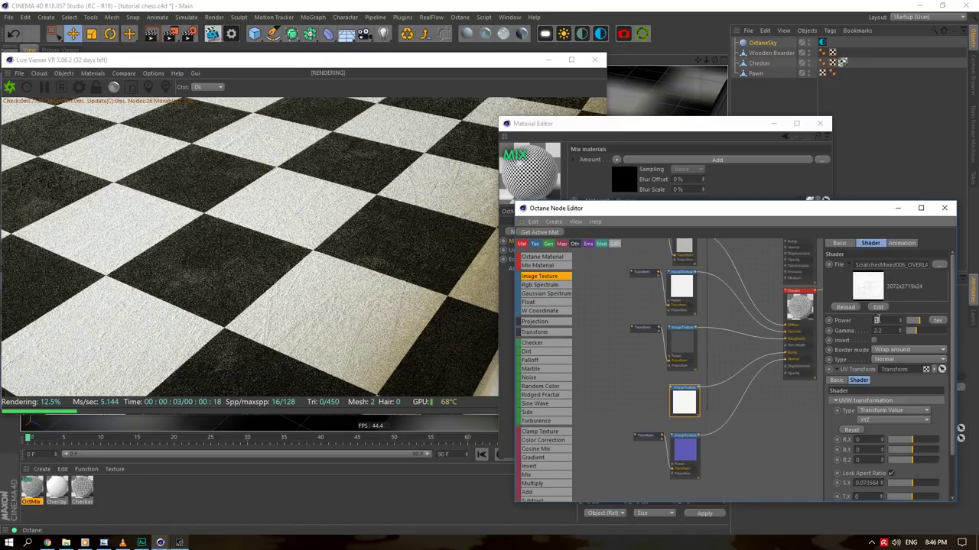
key("Return")
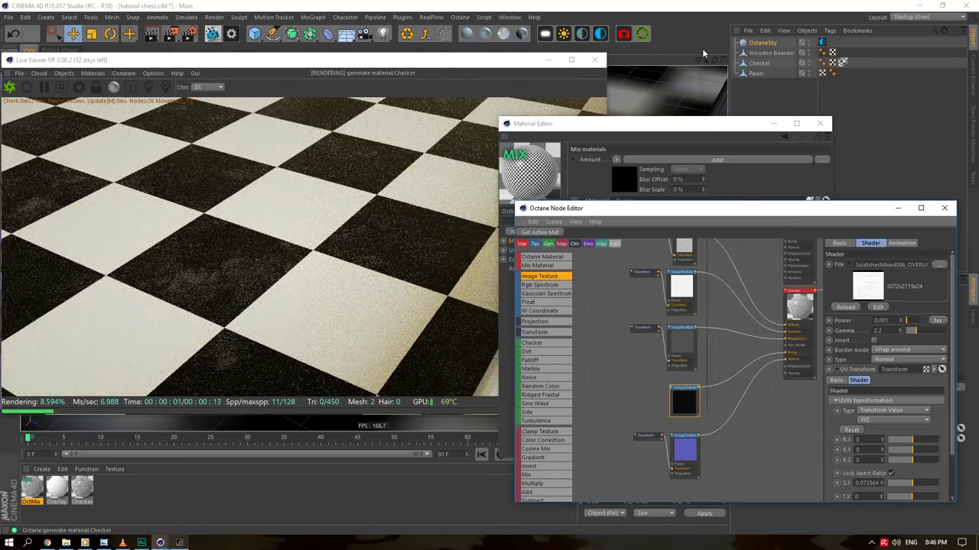
left_click_drag(712, 59, 711, 64)
left_click_drag(813, 209, 691, 398)
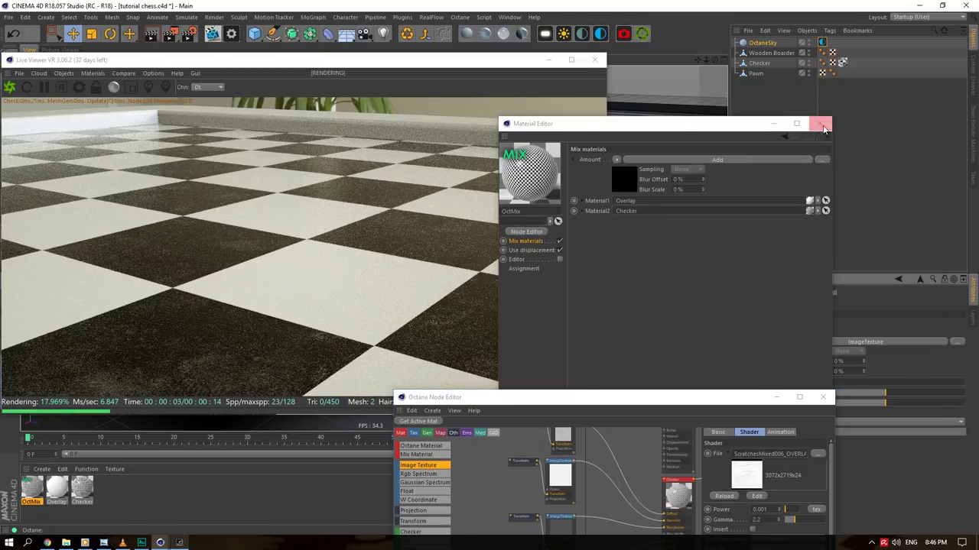
Close the Material Editor and try canada_montreal_nad_cafeteria_bright.exr and canada_montreal_pierre_bathroom.exr as the sky's HDRI
left_click(820, 124)
left_click(957, 326)
left_click(235, 99)
left_click(429, 402)
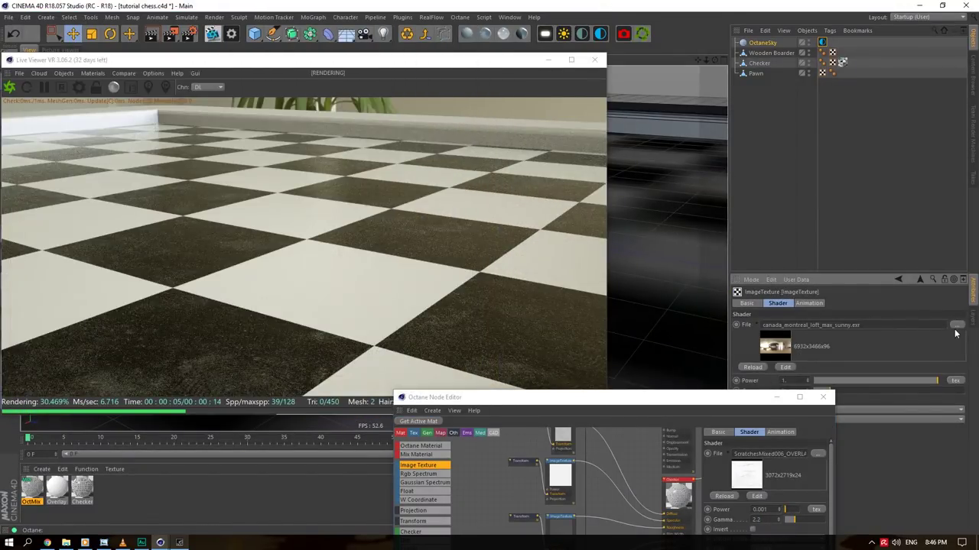
left_click(956, 325)
left_click(291, 115)
left_click(398, 403)
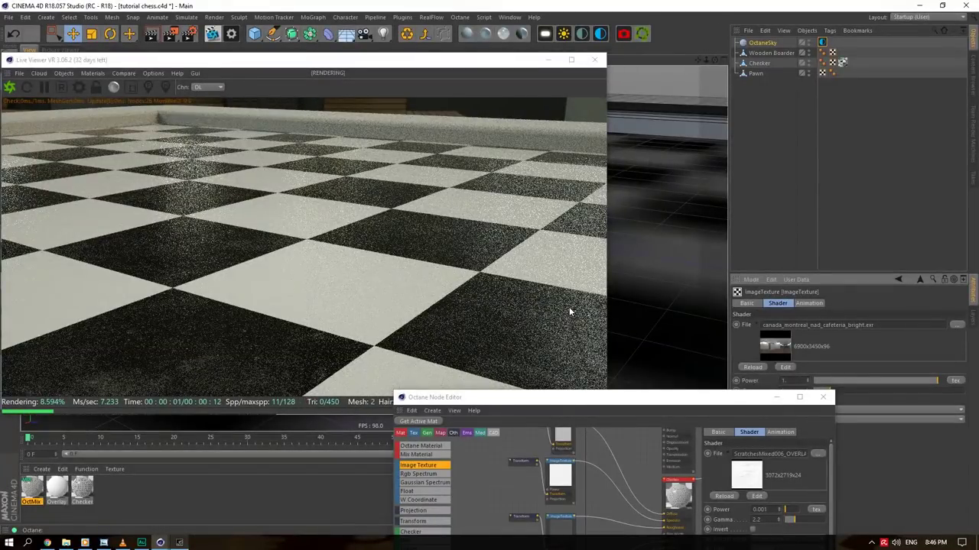
left_click(956, 325)
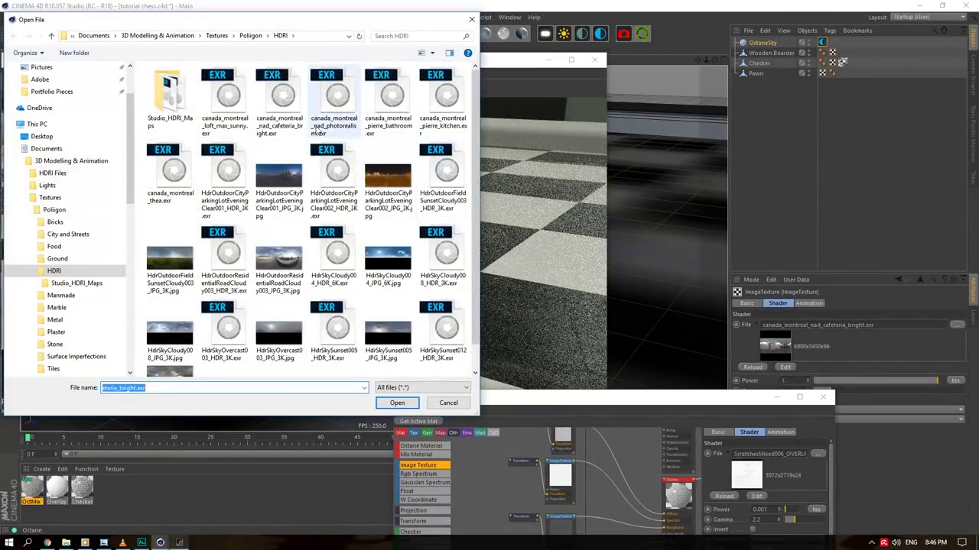
double_click(387, 98)
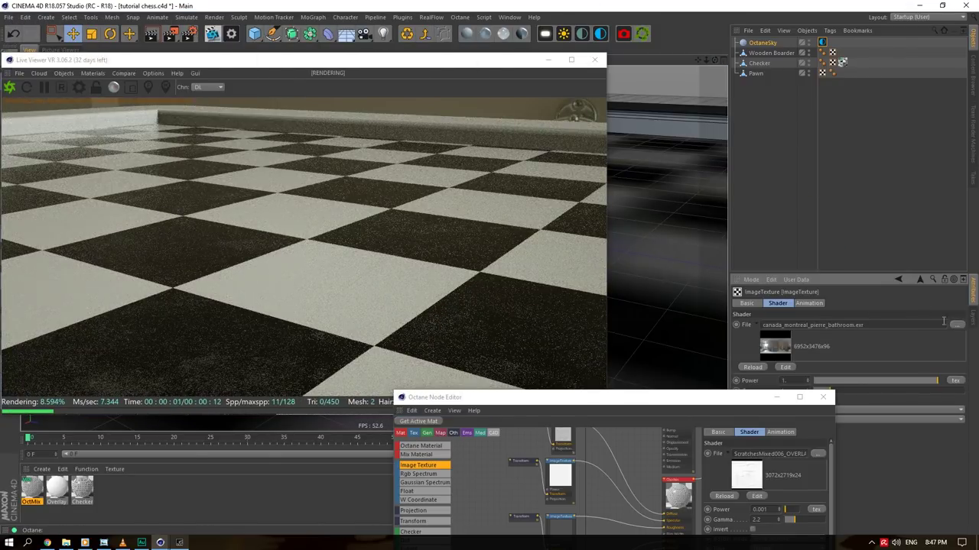
Load canada_montreal_pierre_kitchen.exr as the sky's HDRI and look at the board from a different angle
left_click(956, 325)
left_click(442, 99)
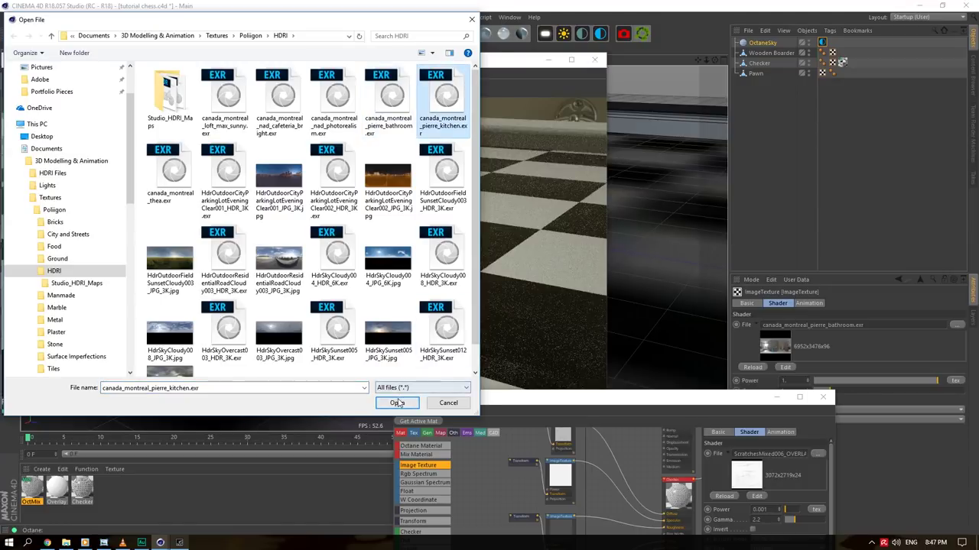
left_click(397, 404)
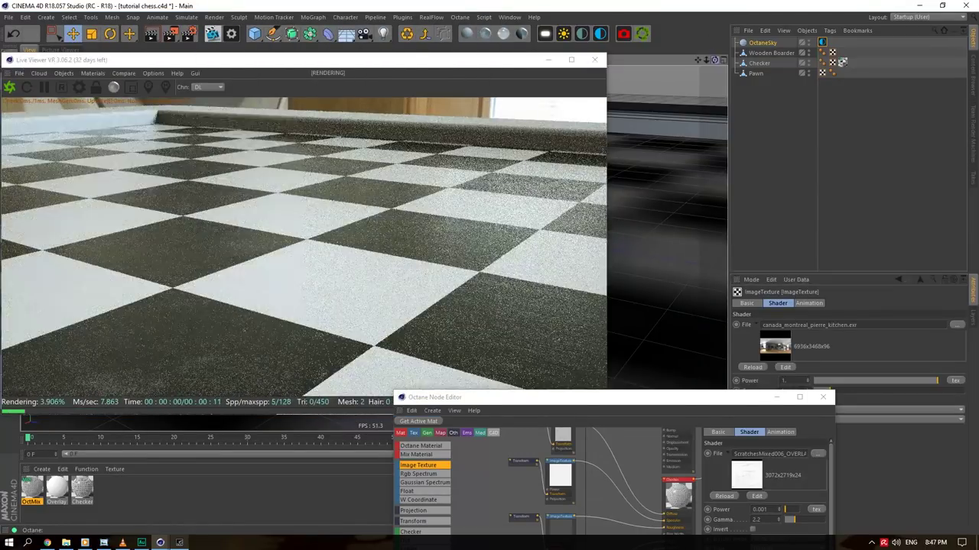
left_click_drag(714, 59, 691, 79)
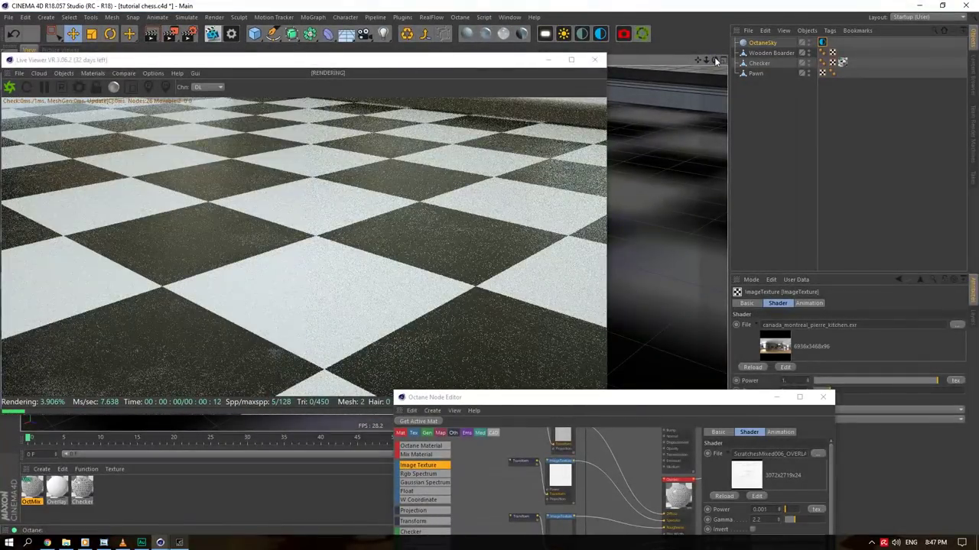
In the Octane camera imager settings, set gamma to 2.2, choose the Linear response and enable natural response
left_click(80, 87)
left_click(56, 34)
left_click(89, 59)
type("2.2")
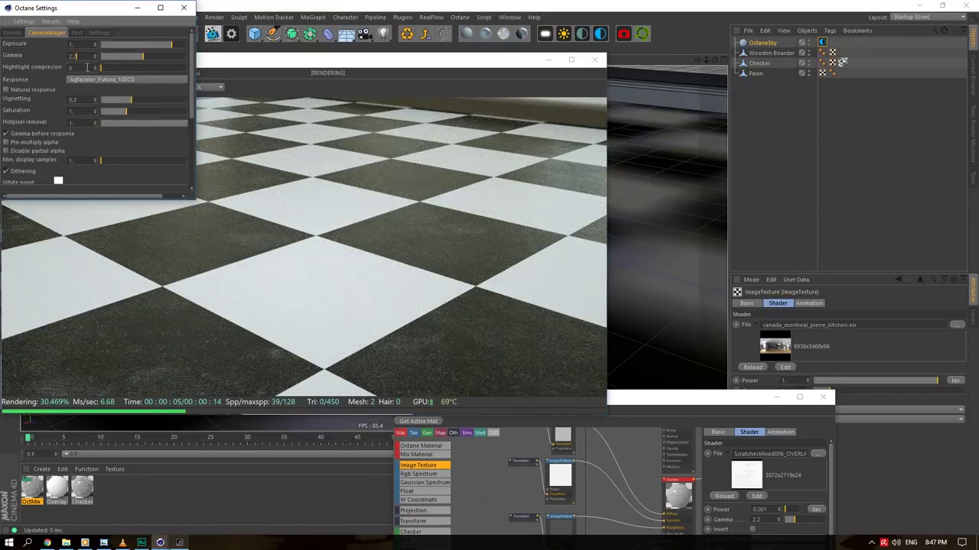
left_click(96, 80)
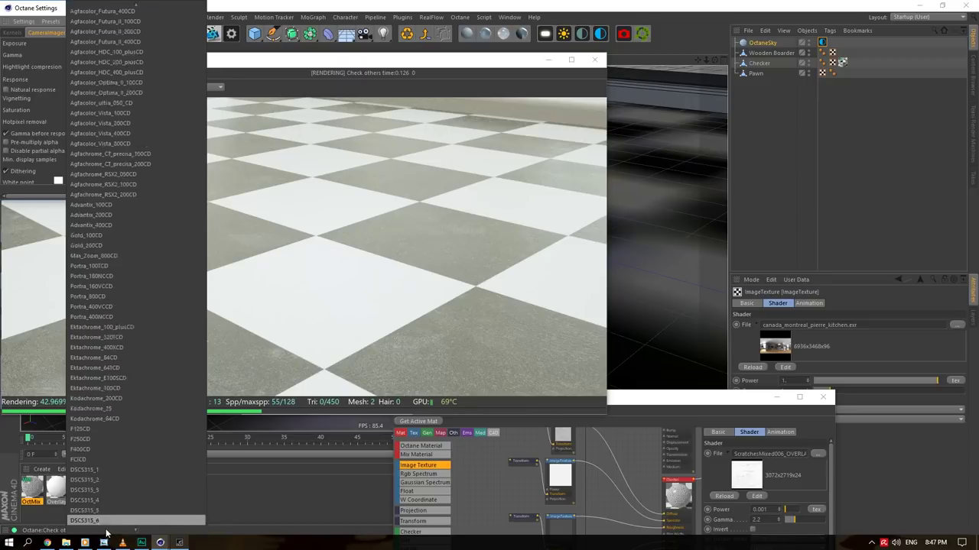
left_click(110, 527)
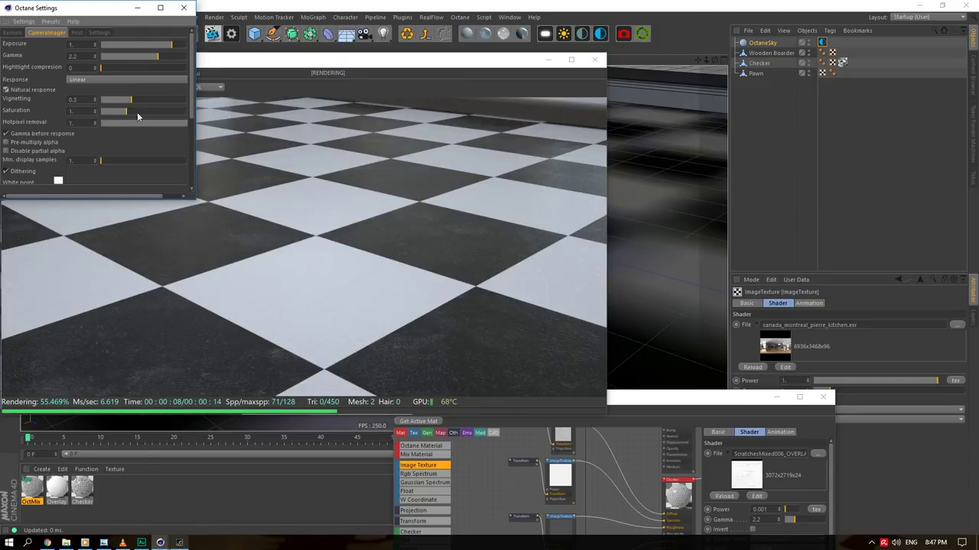
left_click(184, 7)
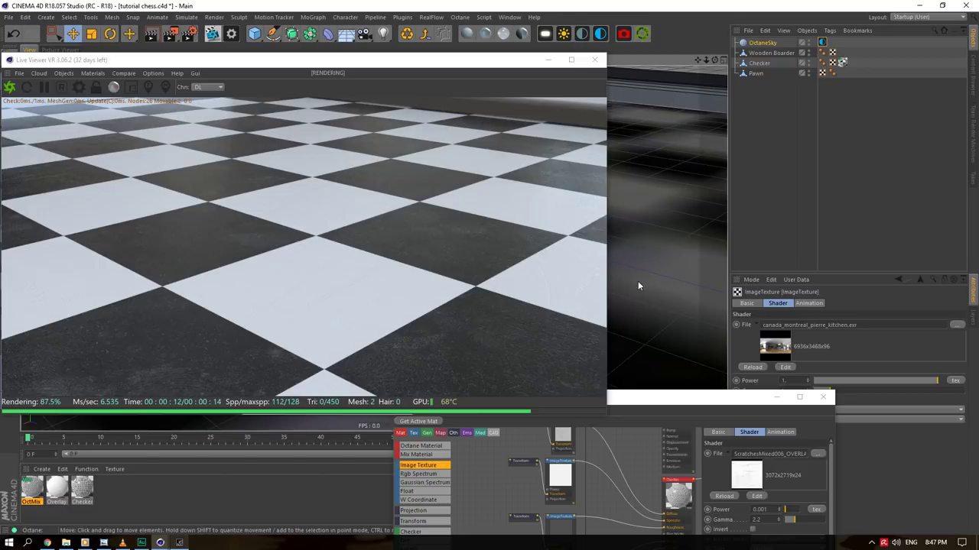
Bring the node editor back into view and set the scratches bump texture's power to 0.002
mouse_move(698, 61)
left_mouse_down()
mouse_move(714, 84)
mouse_move(717, 54)
mouse_move(711, 66)
mouse_move(697, 59)
mouse_move(711, 66)
mouse_move(705, 73)
left_mouse_up()
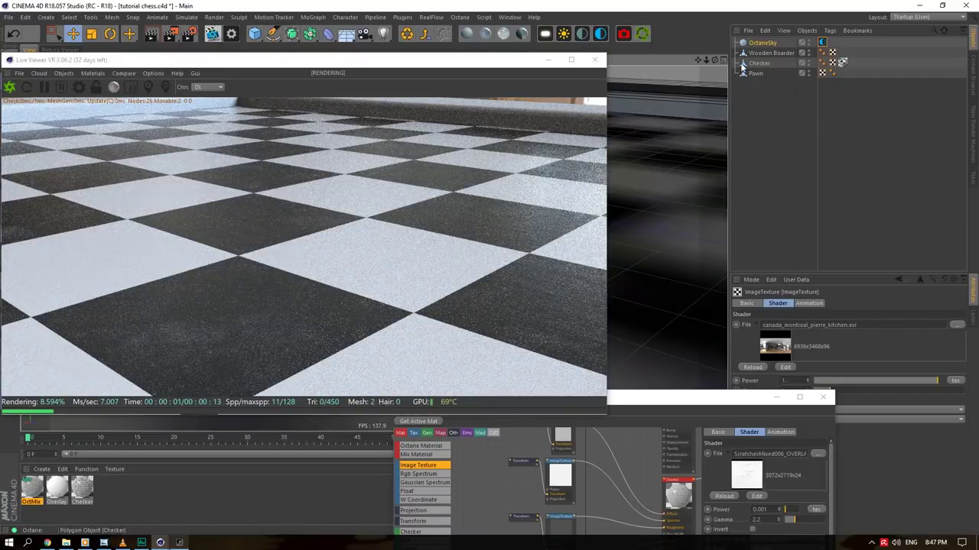
left_click_drag(702, 62, 700, 61)
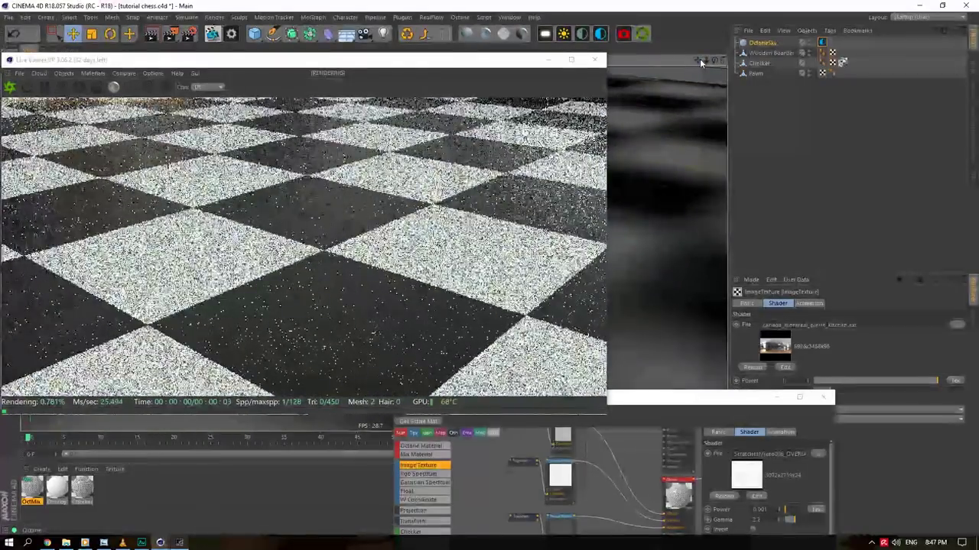
left_click_drag(673, 399, 780, 274)
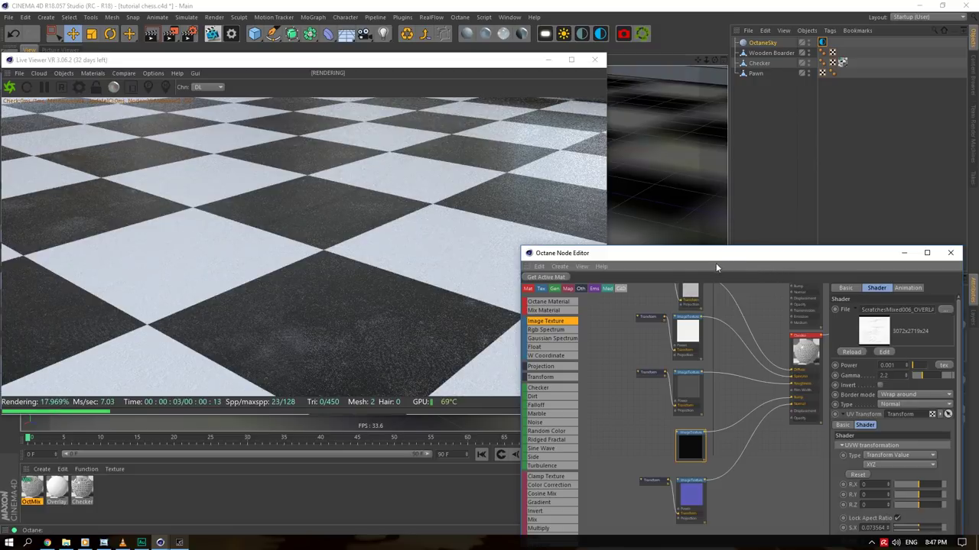
left_click_drag(714, 259, 898, 309)
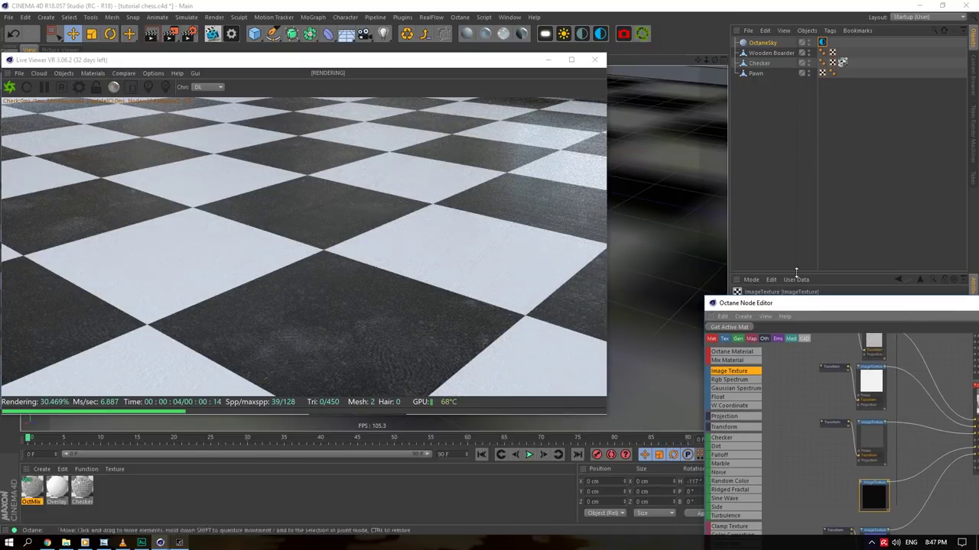
left_click_drag(799, 303, 567, 157)
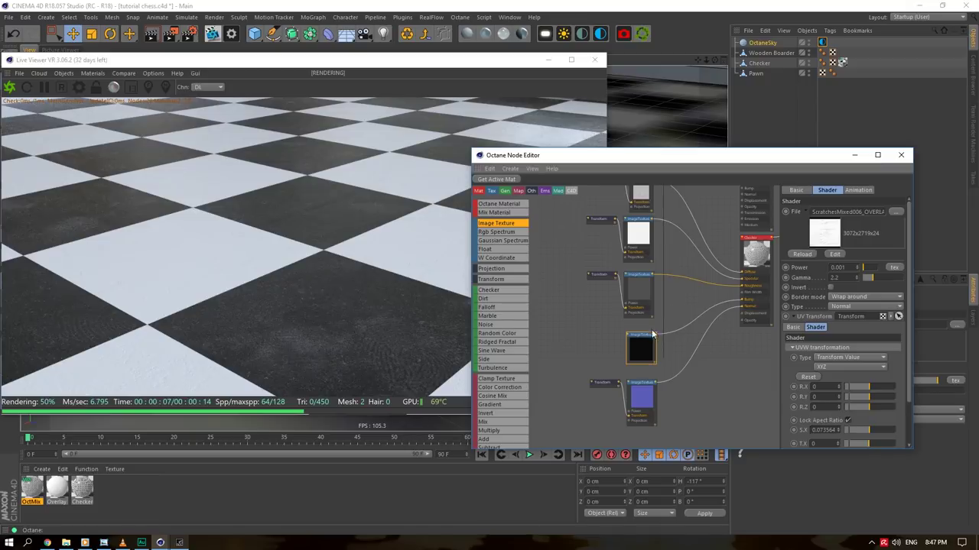
type("2")
left_click(851, 278)
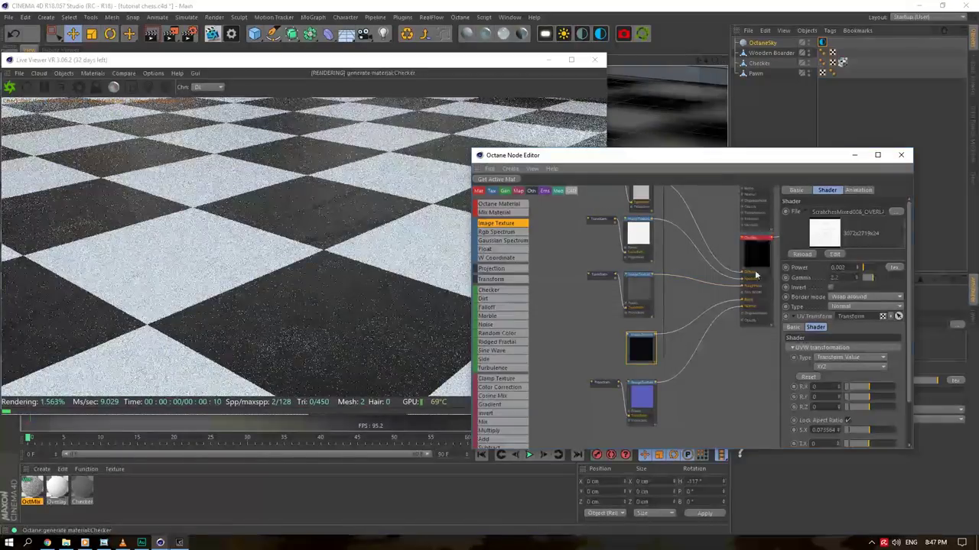
left_click_drag(571, 157, 650, 177)
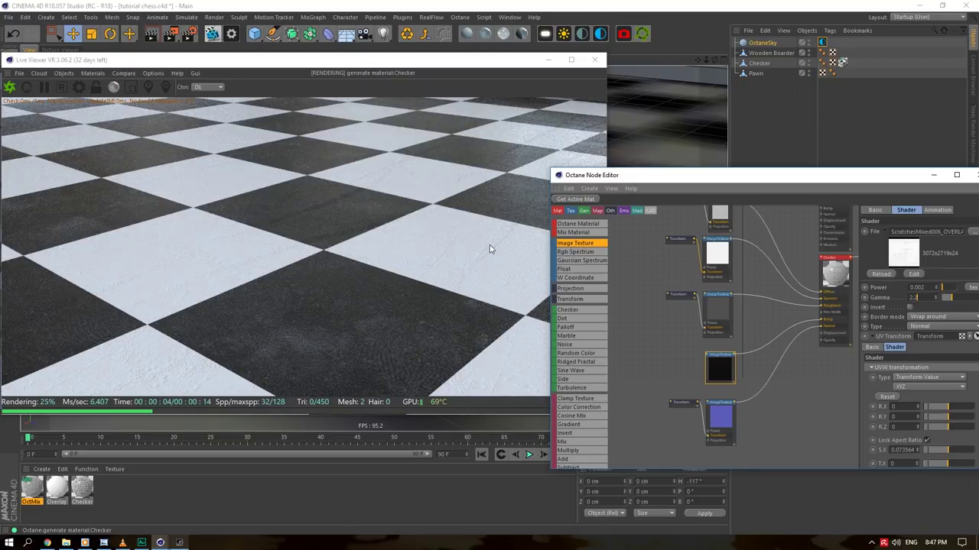
Set the scratches bump texture's power to 0.0015
key("BackSpace")
type("15")
key("Return")
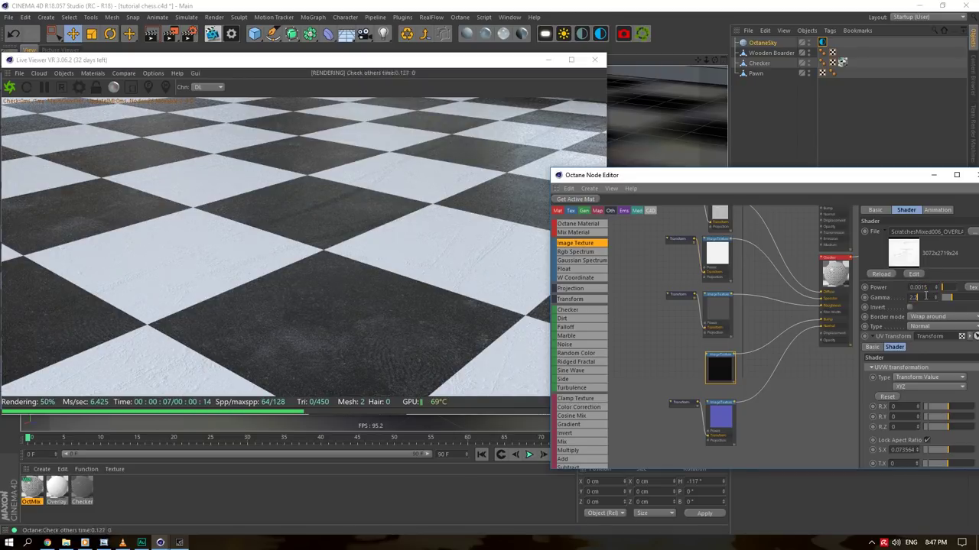
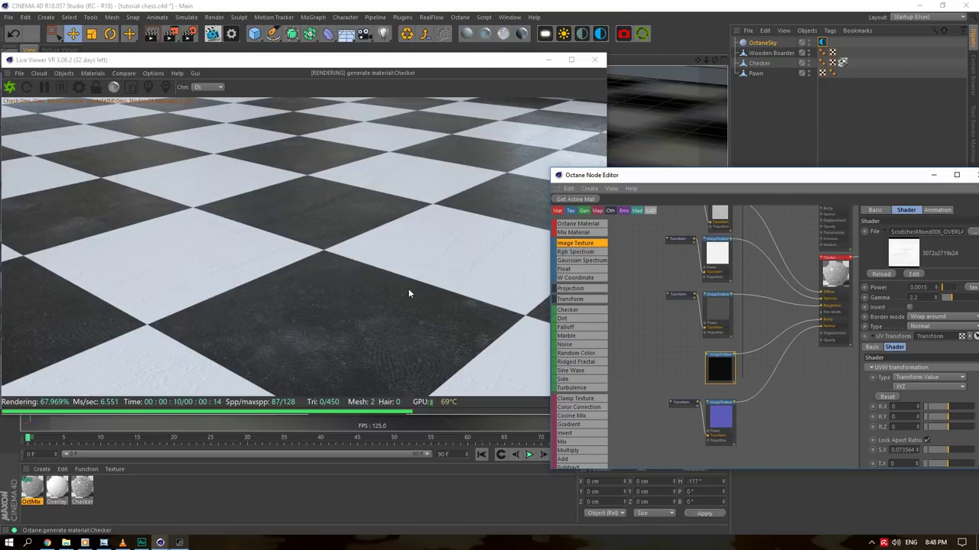
Create a new Octane glossy material and name it Woden Border
mouse_move(716, 58)
left_mouse_down()
mouse_move(742, 76)
mouse_move(680, 69)
mouse_move(700, 65)
mouse_move(677, 55)
mouse_move(718, 69)
left_mouse_up()
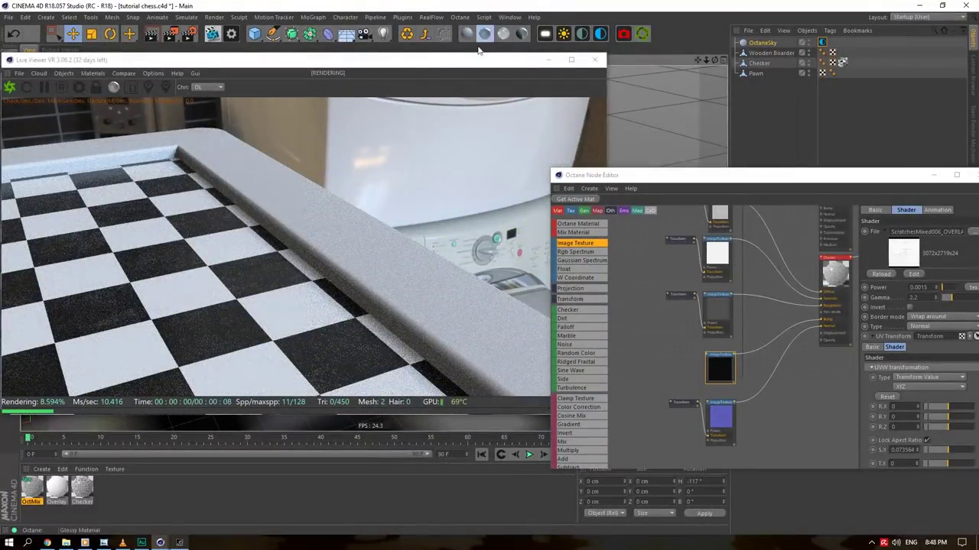
left_click(486, 38)
double_click(37, 488)
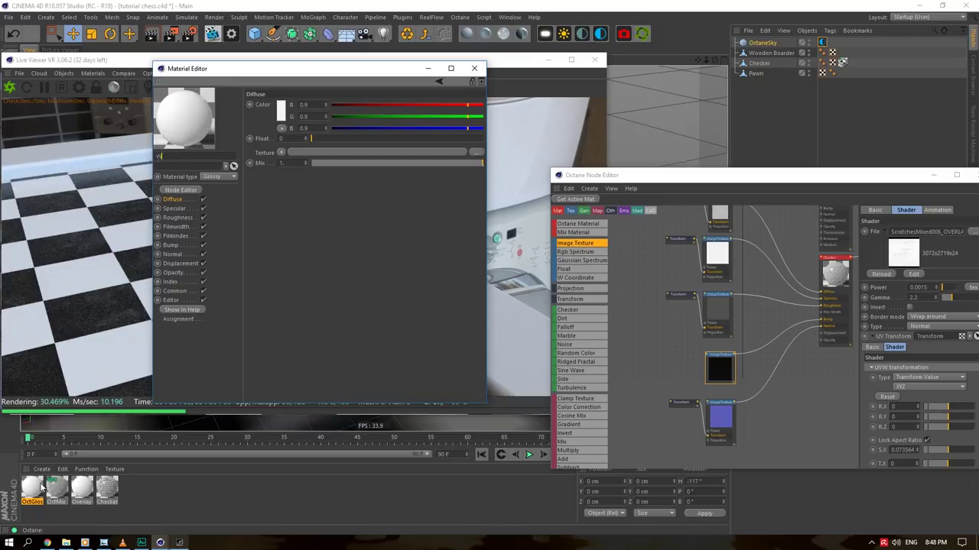
key("BackSpace")
key("BackSpace")
key("BackSpace")
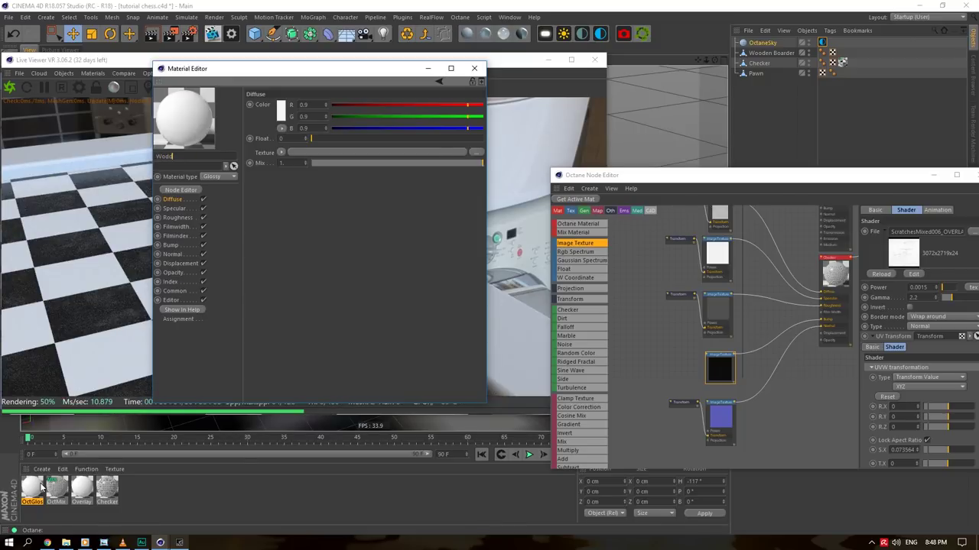
type("den Border")
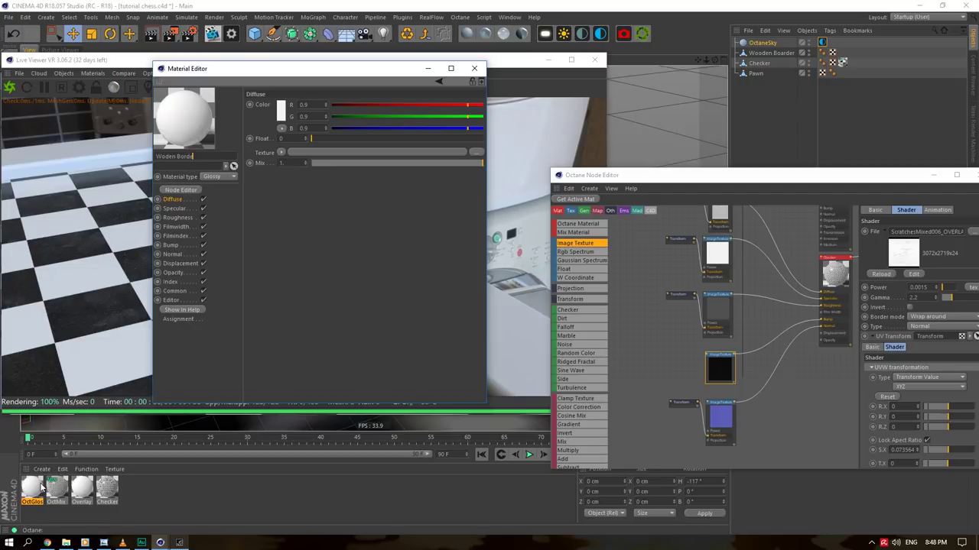
Copy the image texture shader from the Checker material's normal channel
left_click(107, 487)
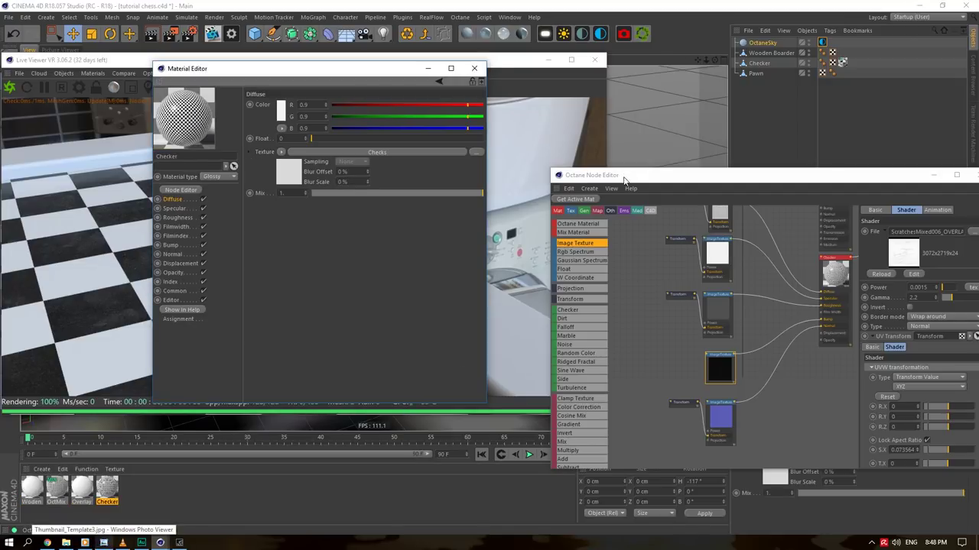
left_click_drag(625, 179, 582, 157)
left_click(172, 254)
left_click(280, 109)
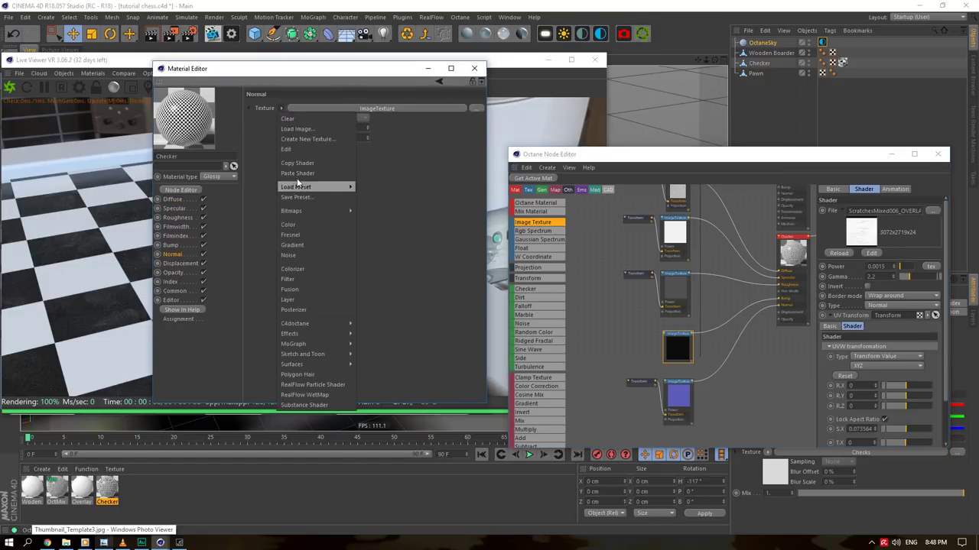
Correct the new material's name to Wooden Border and assign it to the Wooden Boarder object
double_click(33, 488)
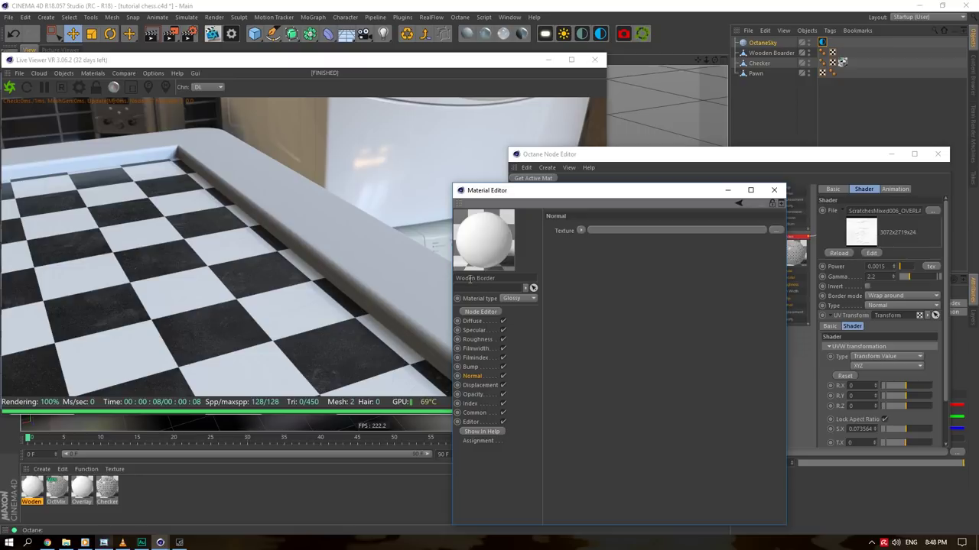
left_click_drag(33, 490, 778, 53)
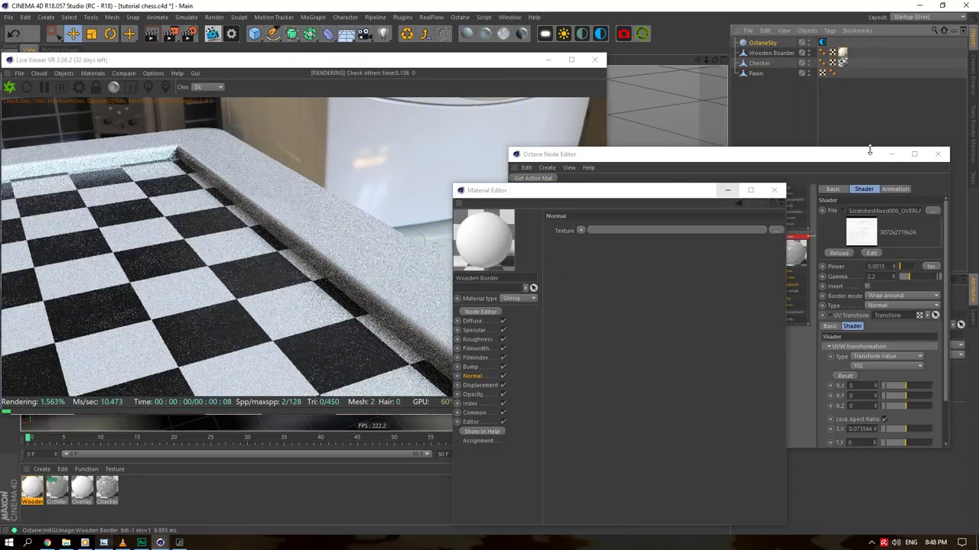
left_click(841, 345)
left_click(814, 386)
left_click_drag(562, 281, 721, 209)
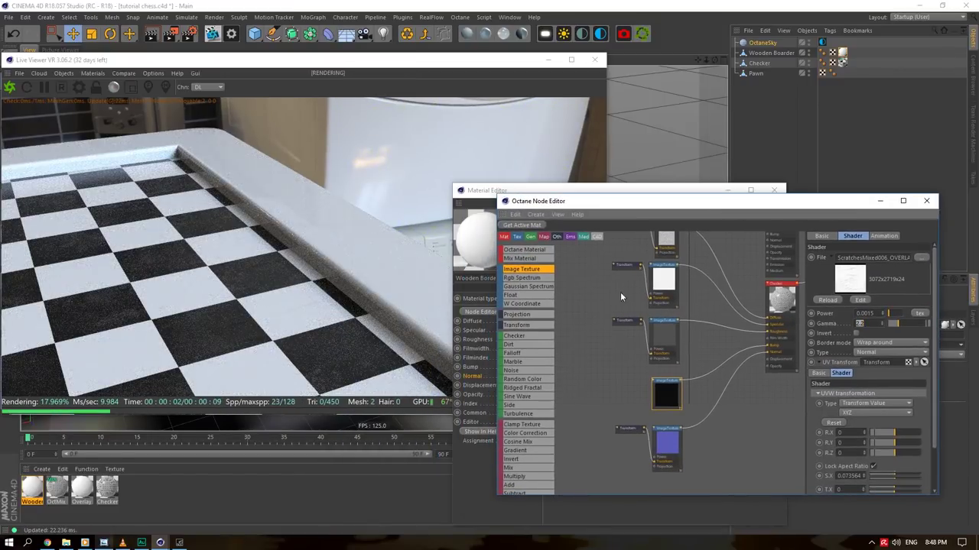
Paste the copied image texture shader into the Wooden Border material's normal channel and close the node editor
left_click(465, 375)
left_click_drag(589, 191, 686, 178)
left_click(678, 217)
left_click(682, 268)
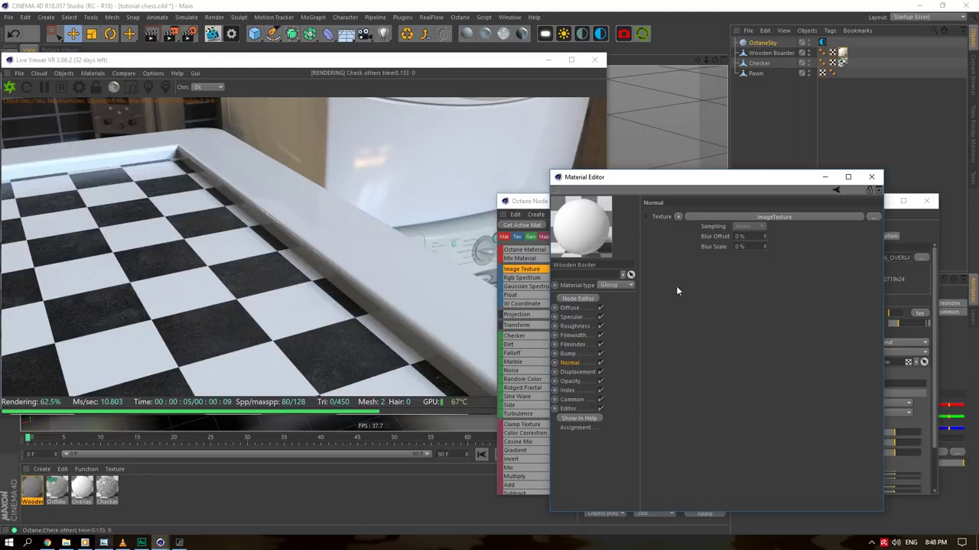
left_click(926, 200)
mouse_move(721, 179)
left_mouse_down()
mouse_move(695, 186)
mouse_move(711, 175)
left_mouse_up()
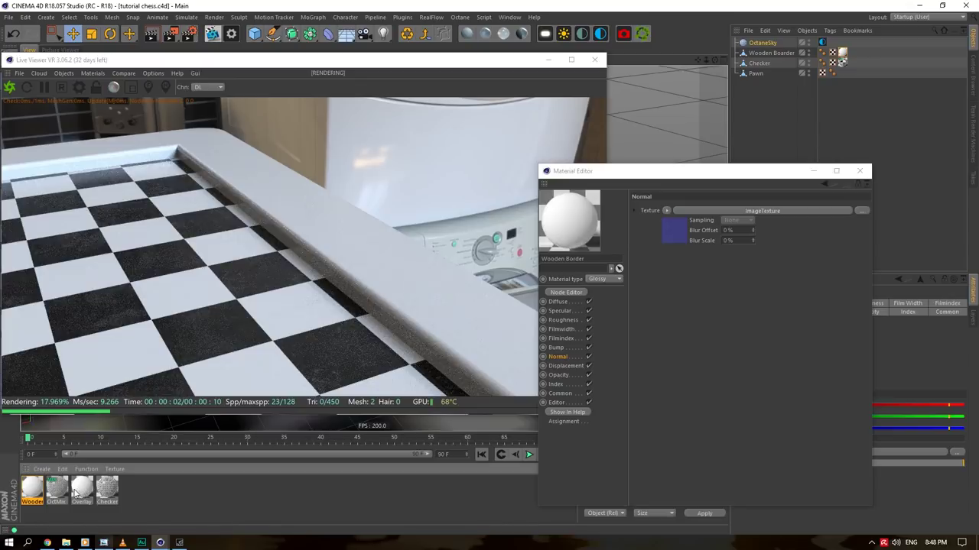
Copy the Checker material's specular image texture shader into the specular channel of Wooden Border
double_click(107, 487)
left_click(559, 301)
left_click(666, 254)
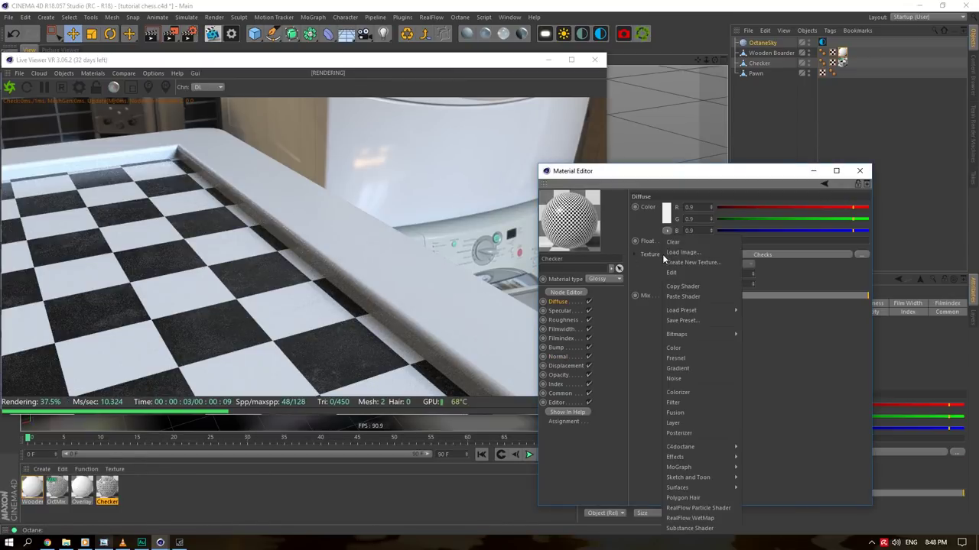
left_click(617, 304)
left_click(559, 310)
left_click(666, 254)
left_click(711, 296)
left_click(35, 490)
left_click(666, 254)
left_click(711, 296)
Copy the Checker material's roughness image texture shader into the roughness channel of Wooden Border
left_click(107, 489)
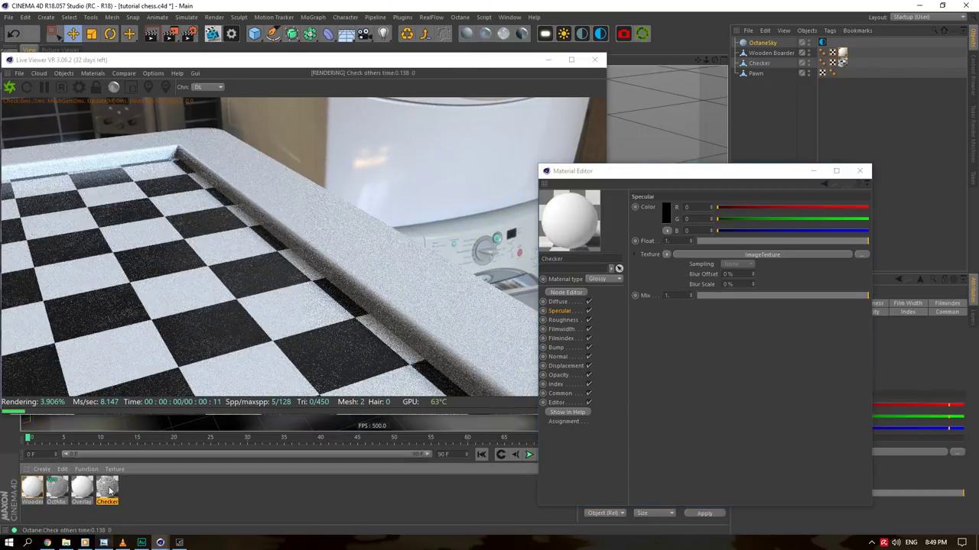
left_click(577, 319)
left_click(666, 254)
left_click(677, 288)
left_click(25, 490)
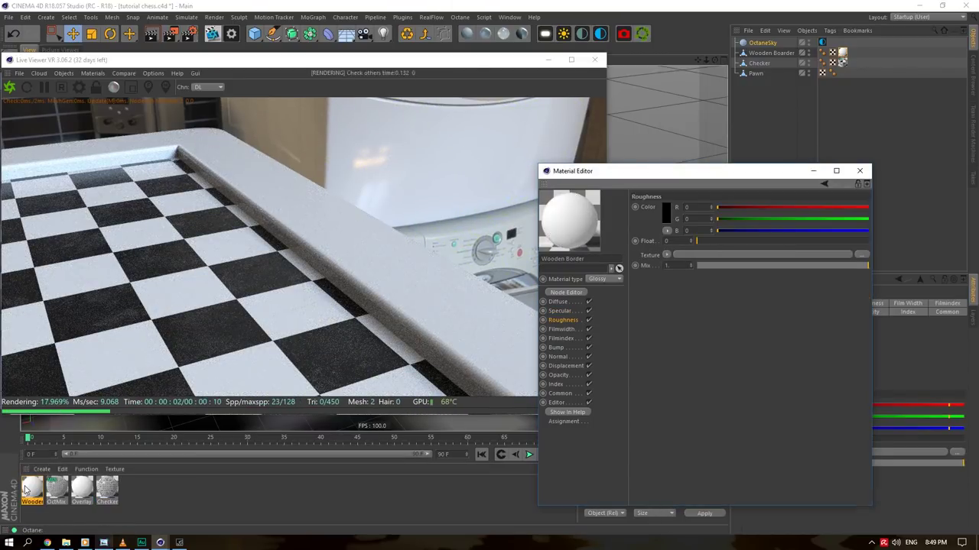
left_click(666, 254)
left_click(711, 296)
Copy the Checker material's normal image texture shader and paste it into the diffuse channel of Wooden Border
left_click(107, 489)
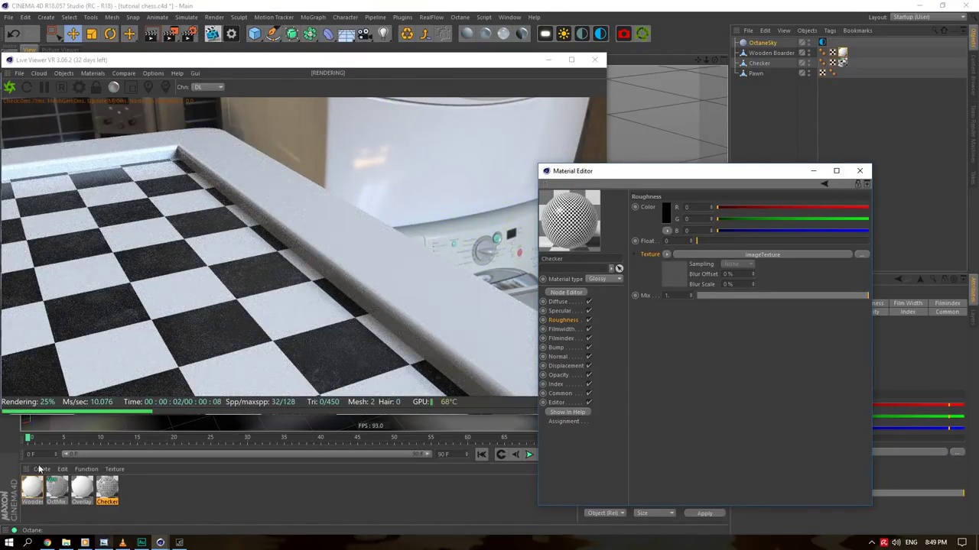
left_click(559, 356)
left_click(665, 211)
left_click(683, 265)
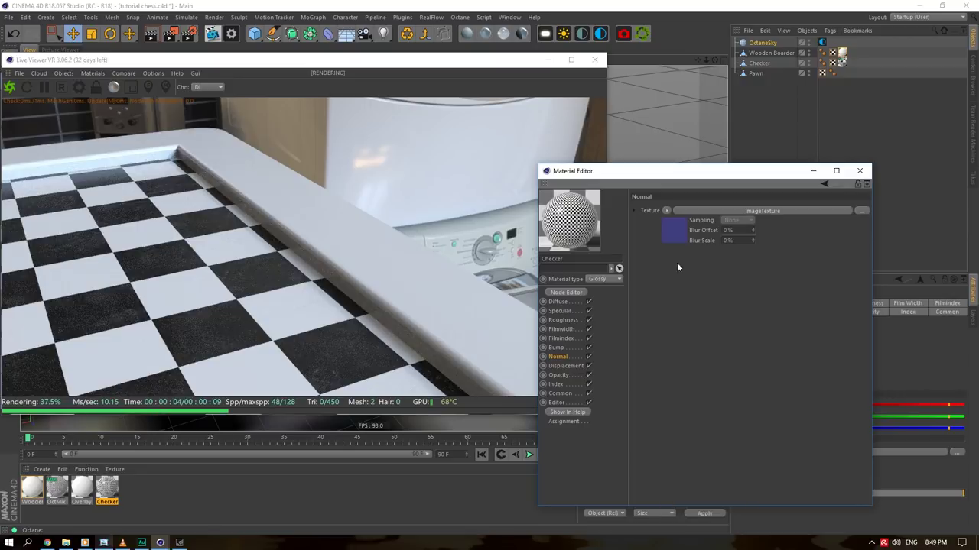
left_click(32, 490)
left_click(558, 301)
left_click(666, 254)
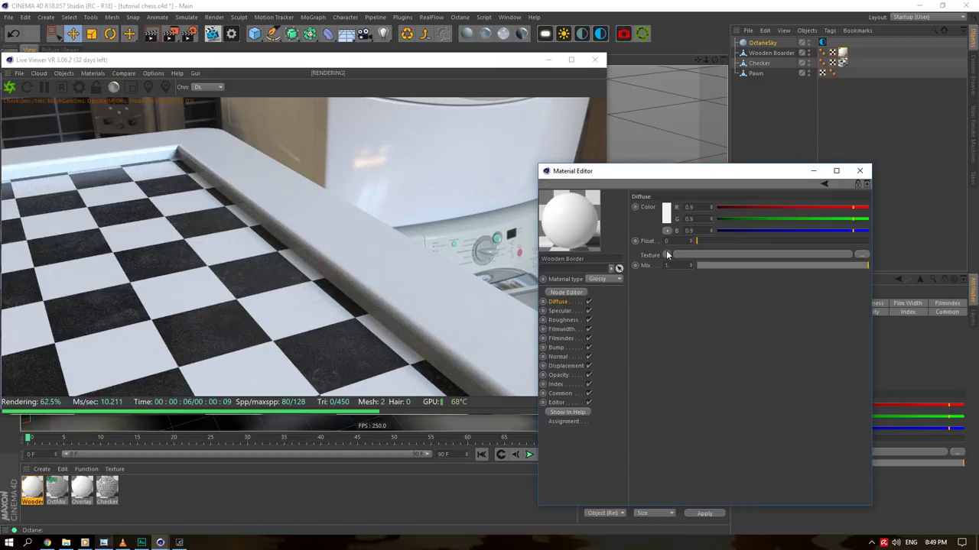
left_click(682, 290)
left_click(665, 256)
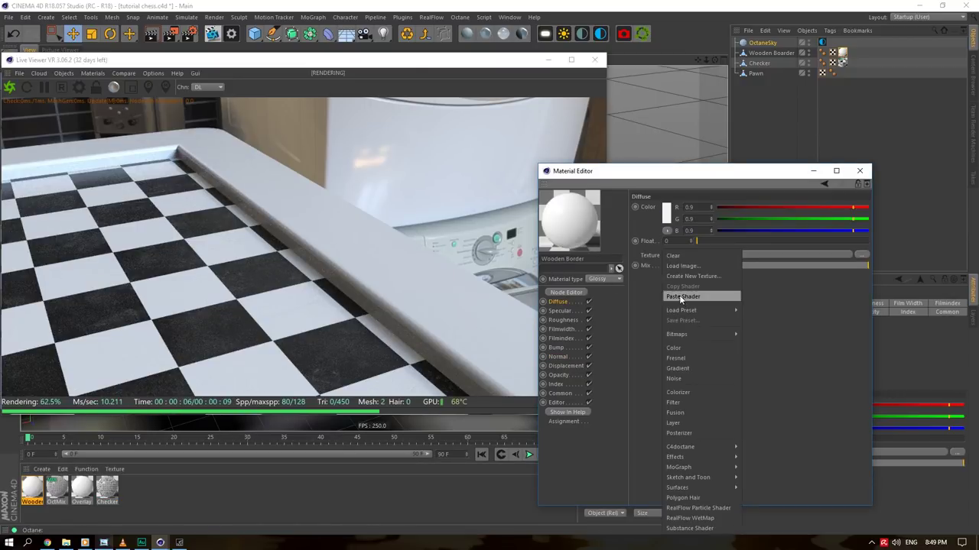
left_click(683, 298)
Replace the image file in Wooden Border's diffuse texture with WoodFine26_COL_3K.jpg
left_click(861, 216)
left_click(659, 205)
left_click(885, 516)
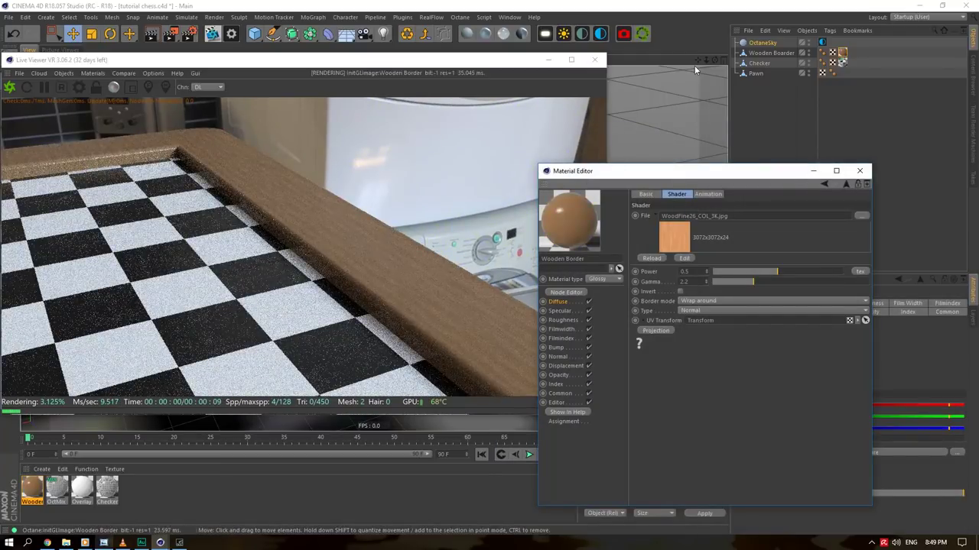
Copy the Checker material's bump image texture shader into the bump channel of Wooden Border
left_click_drag(705, 59, 698, 95)
left_click_drag(697, 60, 678, 48)
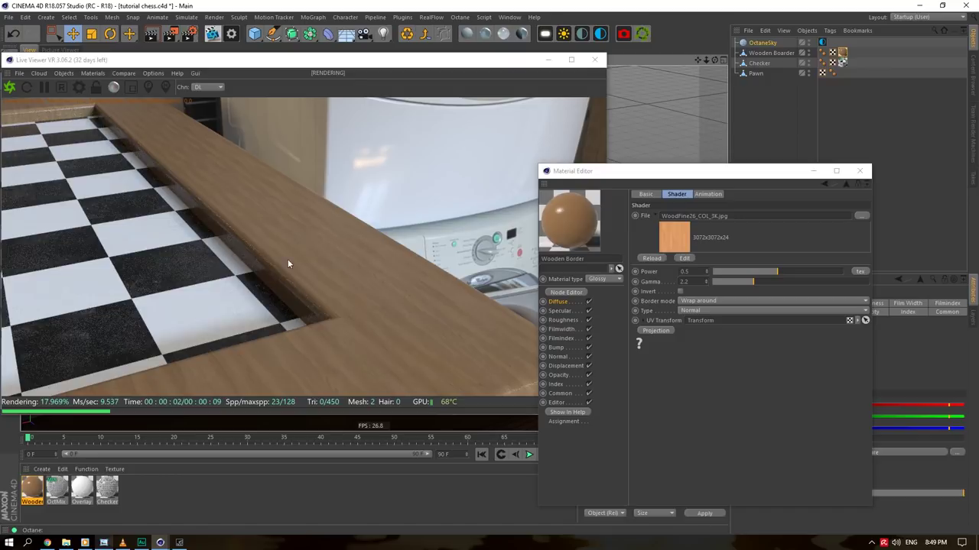
left_click_drag(698, 60, 647, 39)
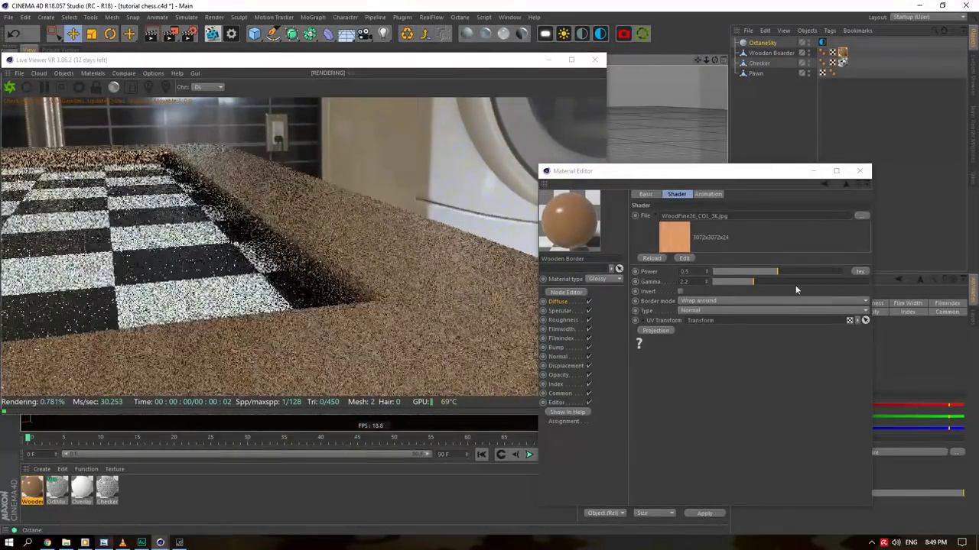
left_click(556, 348)
left_click(107, 488)
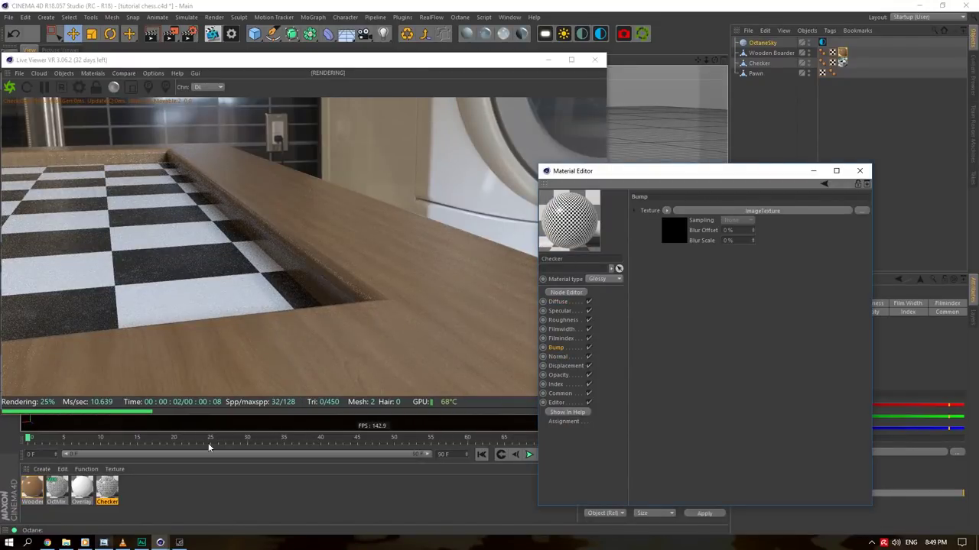
left_click(666, 210)
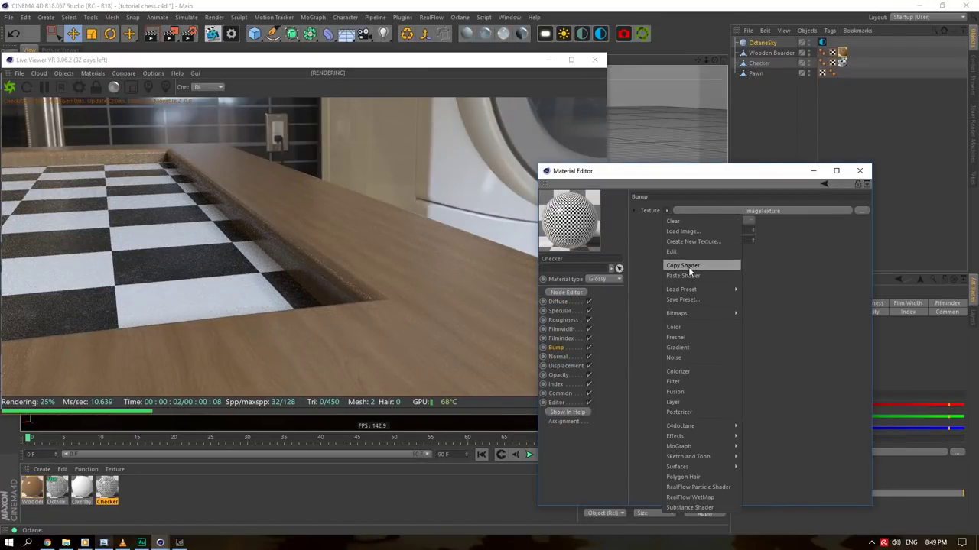
left_click(688, 265)
left_click(33, 489)
left_click(666, 210)
left_click(684, 259)
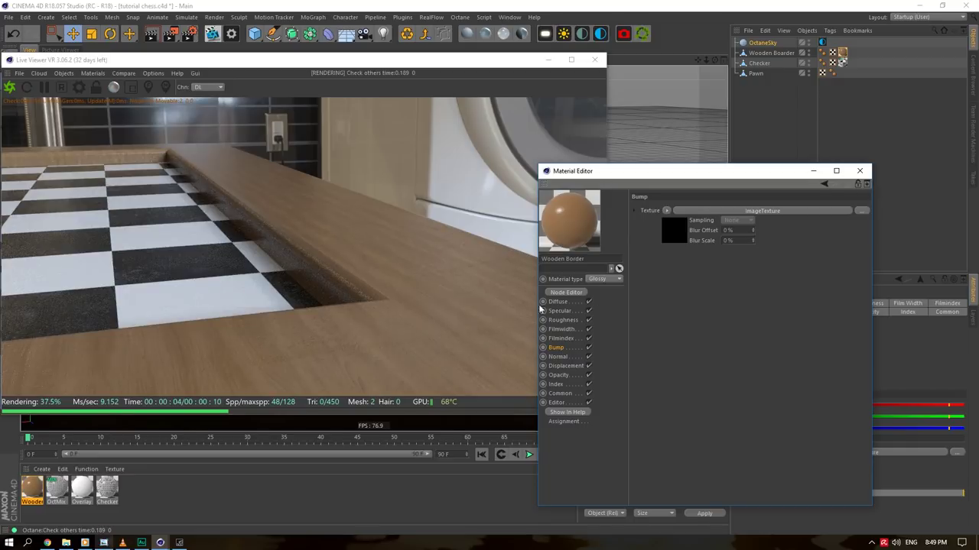
Create a mix material with Wooden Border as Material1 and Overlay as Material2, and assign it to the Wooden Boarder object
left_click(505, 34)
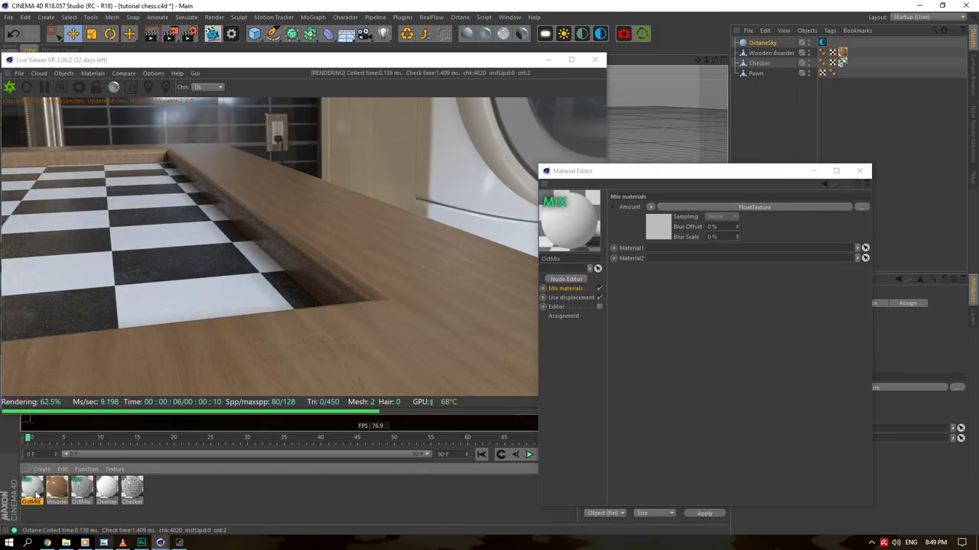
left_click_drag(43, 491, 45, 490, "ctrl")
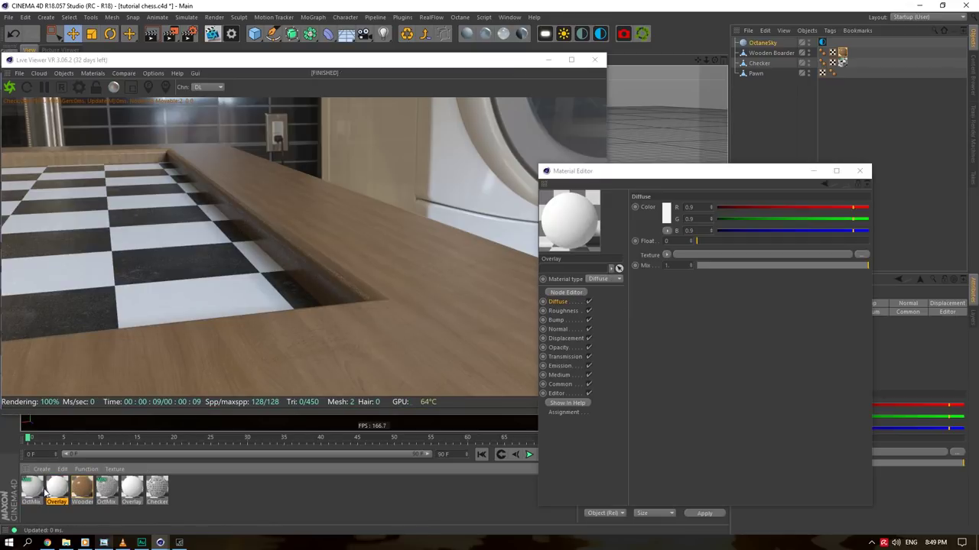
key("Delete")
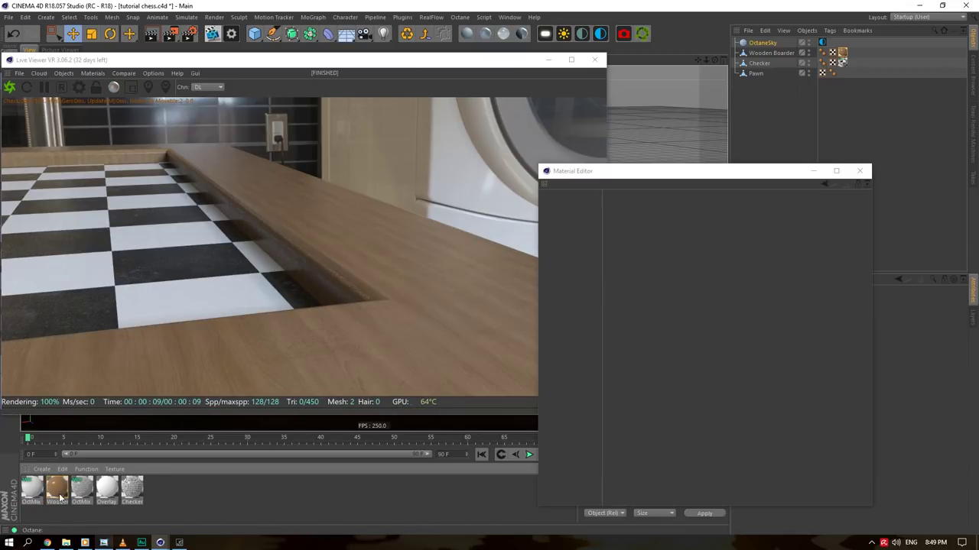
left_click(39, 488)
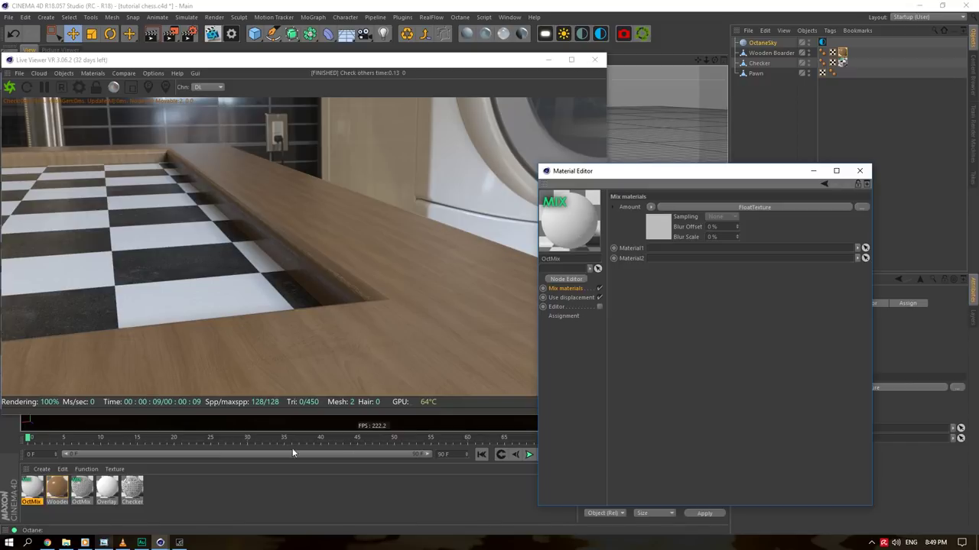
left_click_drag(116, 498, 673, 260)
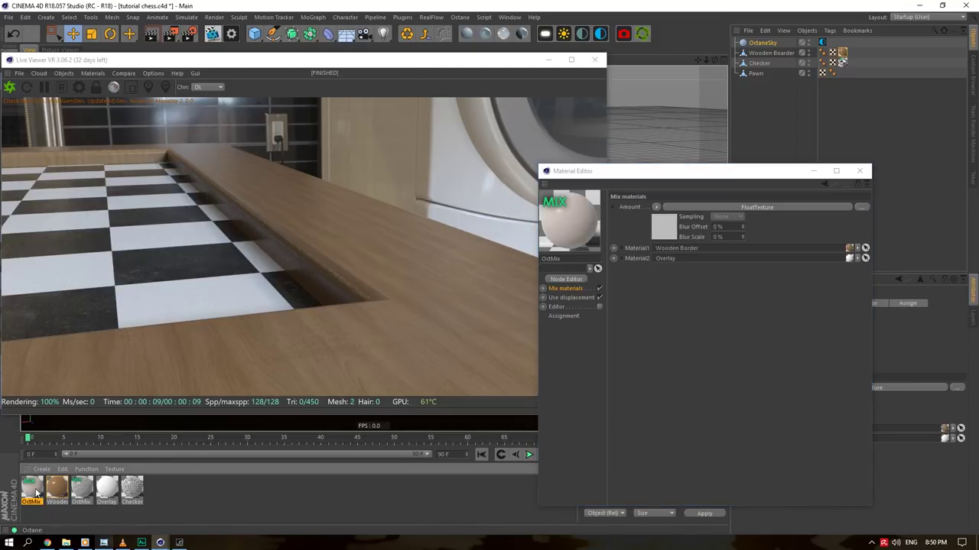
left_click_drag(846, 58, 845, 55)
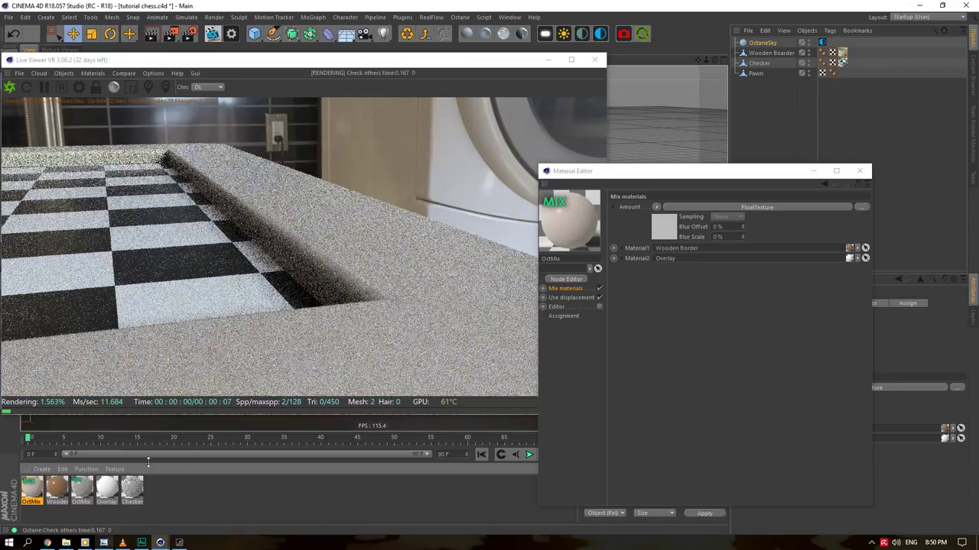
Copy the Add shader from the checker mix material's amount into the amount of the new wood mix material
left_click(83, 491)
left_click(678, 208)
left_click(573, 289)
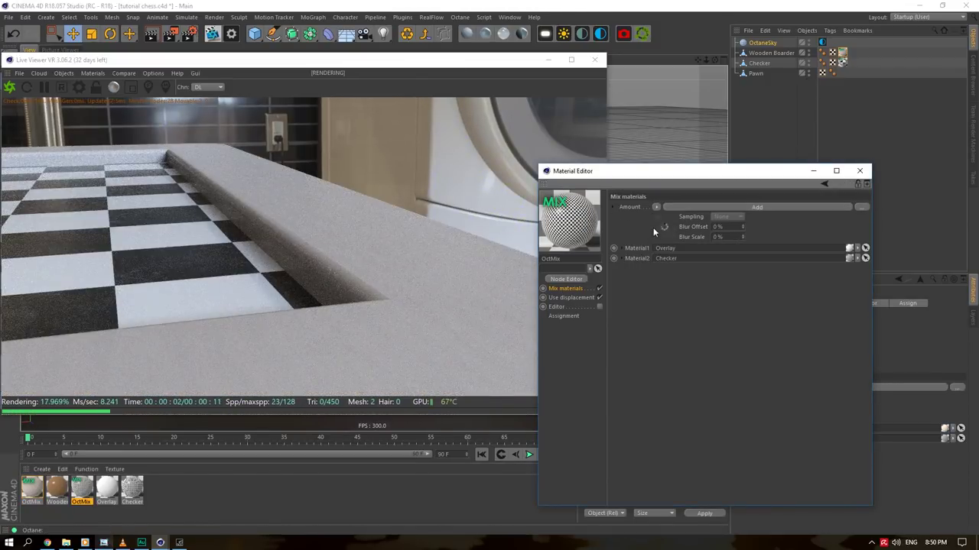
left_click(656, 207)
left_click(673, 262)
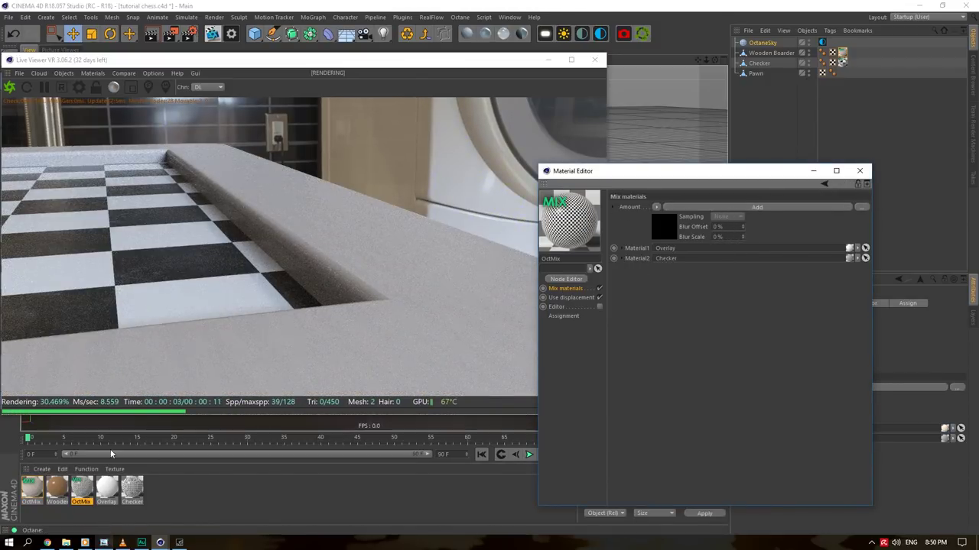
left_click(30, 490)
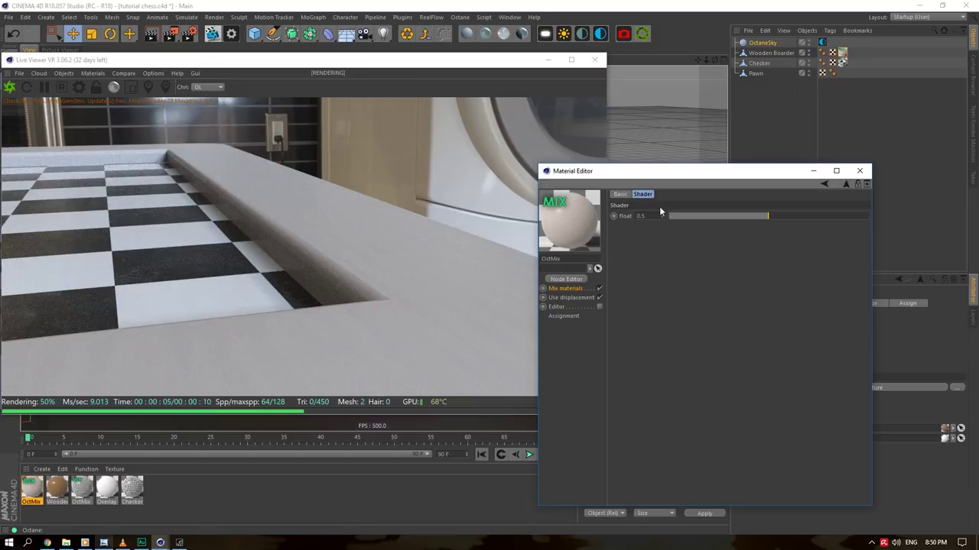
left_click(656, 207)
left_click(665, 249)
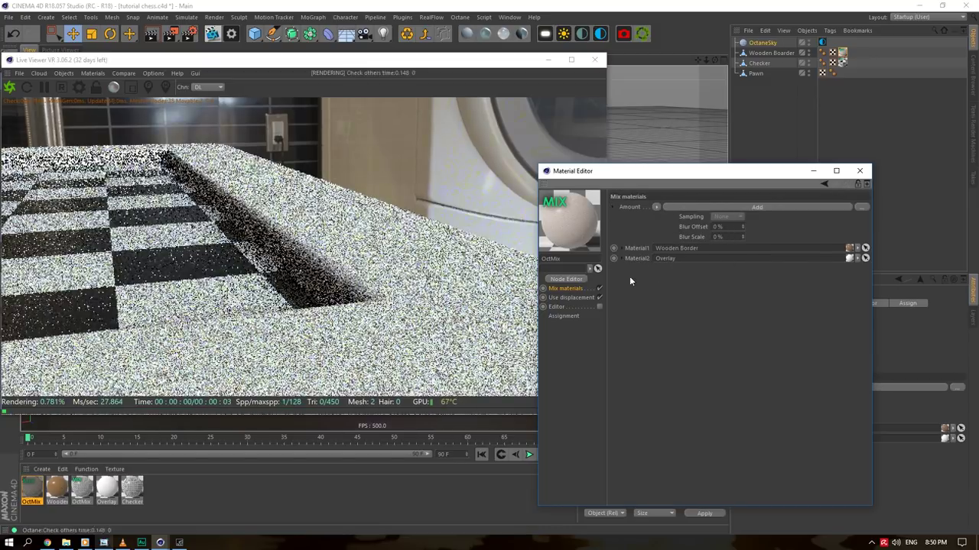
Open the wooden border mix material's node graph, spread its texture and material nodes apart and widen the graph window
left_click(556, 278)
scroll(431, 298, "down", 5)
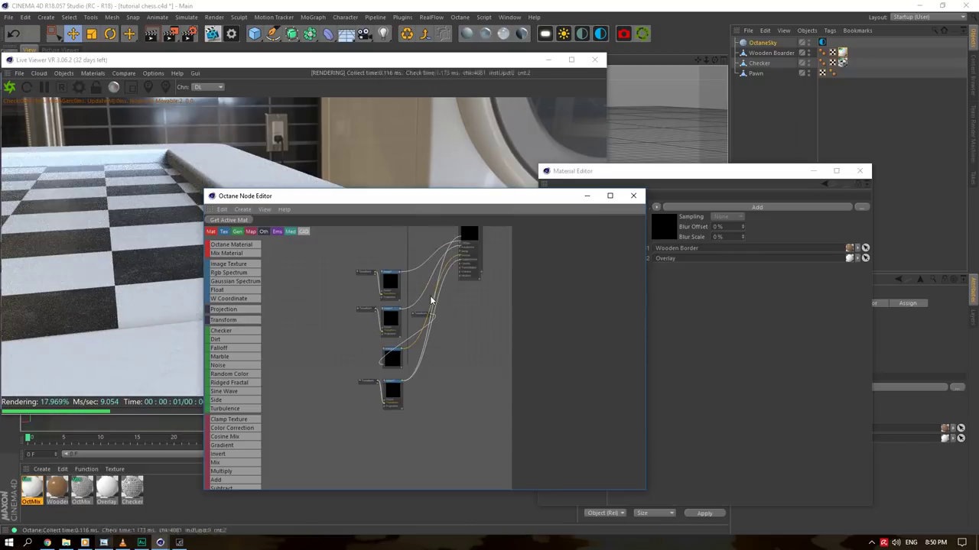
middle_click_drag(437, 284, 368, 382)
scroll(375, 359, "up", 4)
left_click_drag(433, 308, 384, 301)
left_click_drag(418, 332, 497, 294)
left_click_drag(389, 363, 451, 417)
middle_click_drag(444, 267, 440, 299)
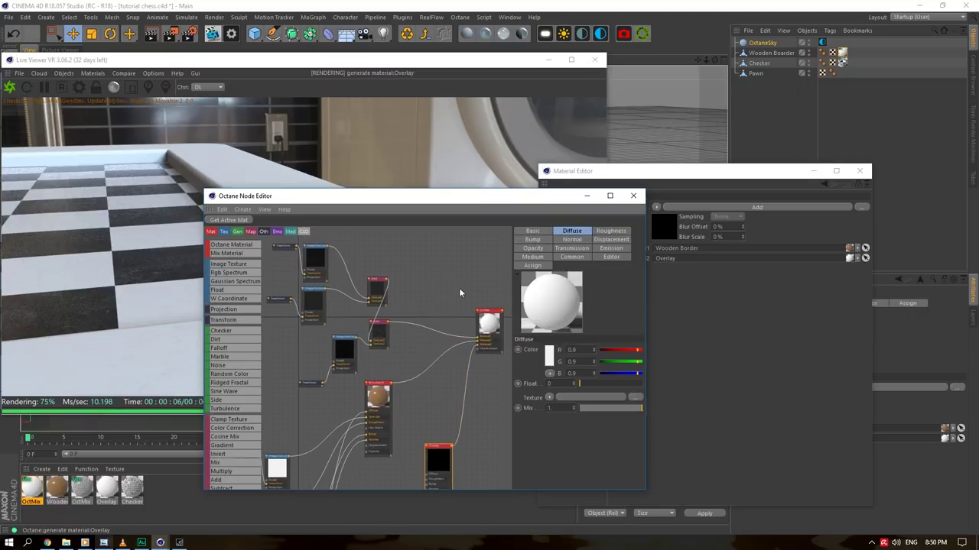
scroll(441, 299, "up", 1)
left_click_drag(646, 283, 840, 284)
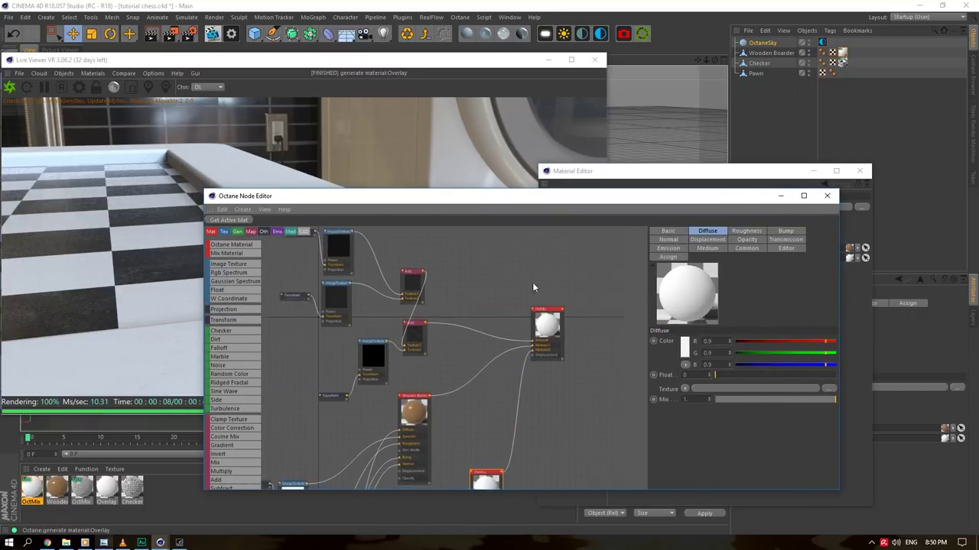
Delete the second Add node with its image texture and transform, leaving the first Add node feeding the wood mix's amount
left_click_drag(435, 379, 469, 382)
key("Delete")
left_click(438, 398)
key("Delete")
middle_click_drag(517, 307, 495, 237)
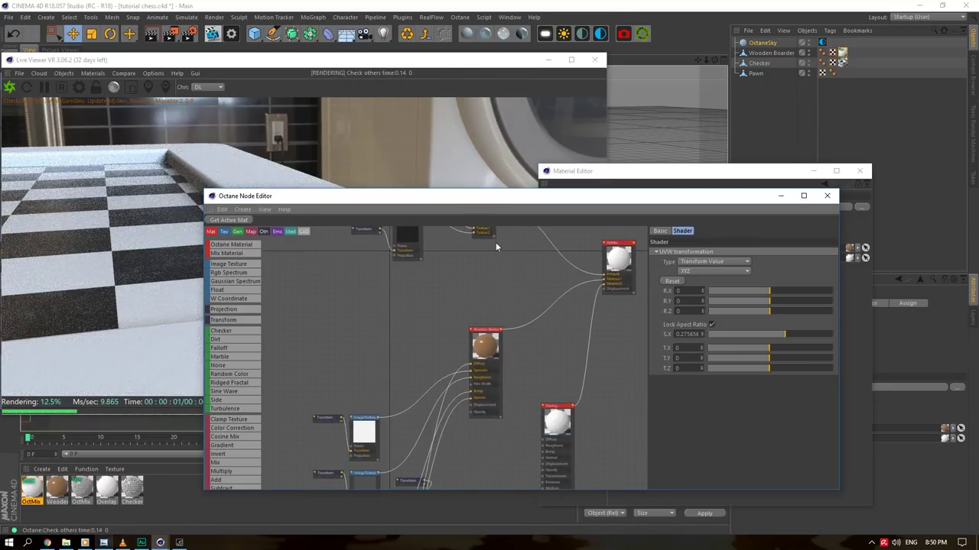
Swap the wood mix's inputs so that Overlay is Material1 and Wooden Border is Material2
left_click(532, 433)
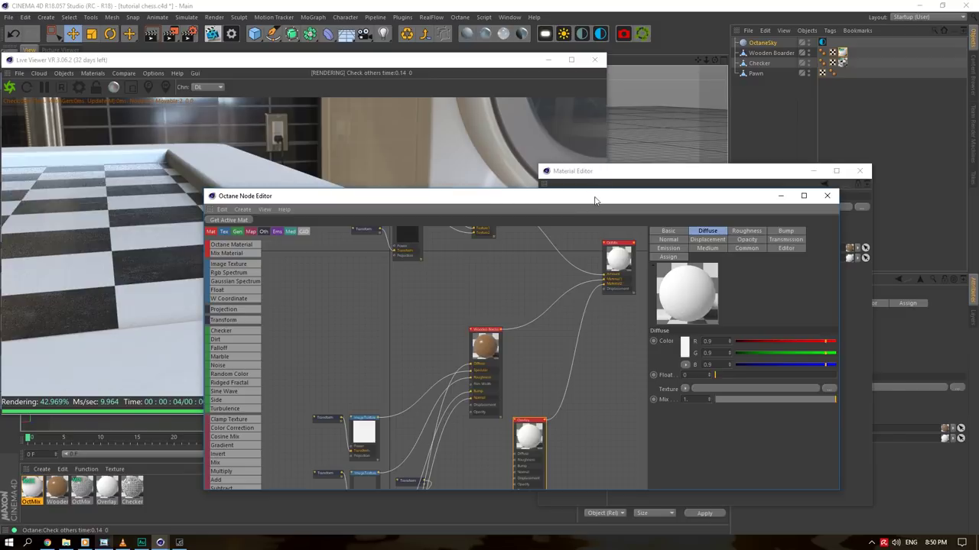
left_click_drag(595, 201, 686, 401)
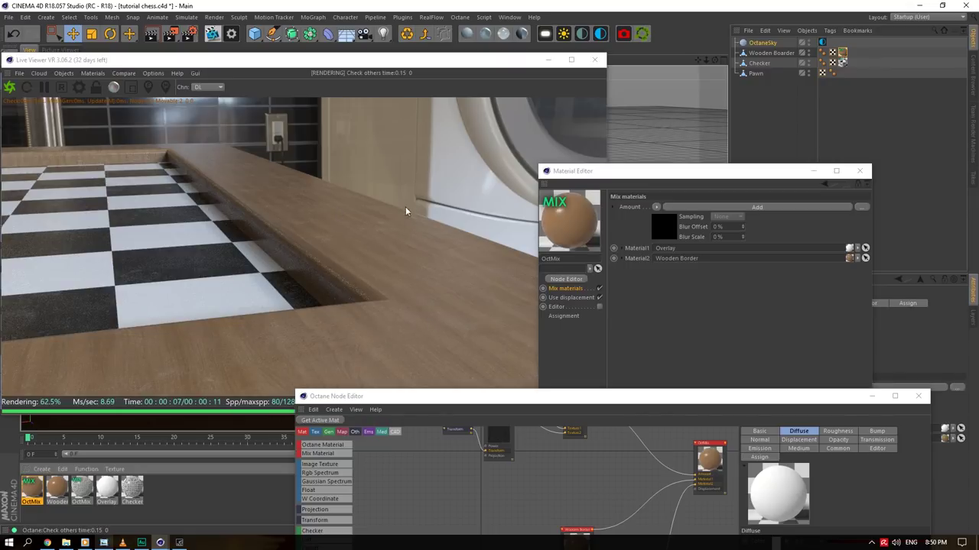
left_click(299, 216)
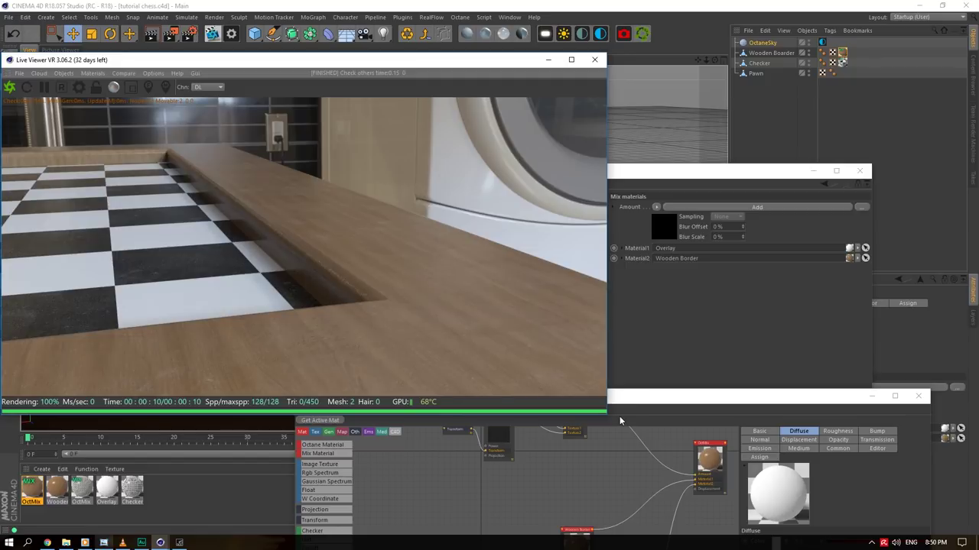
left_click(651, 405)
left_click_drag(651, 402, 669, 368)
Open the checker mix material's node graph and place the bump image texture's transform node beside its texture
left_click_drag(716, 61, 818, 61)
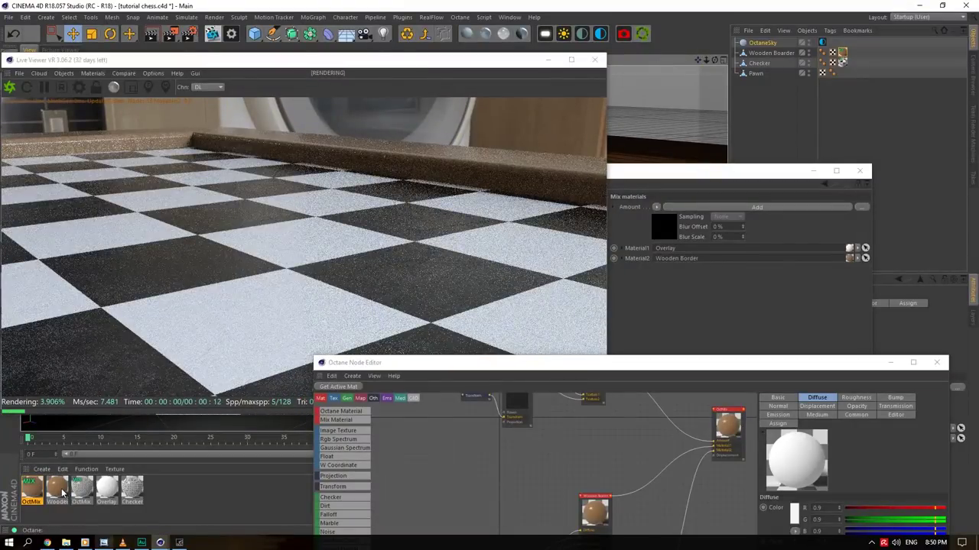
double_click(82, 488)
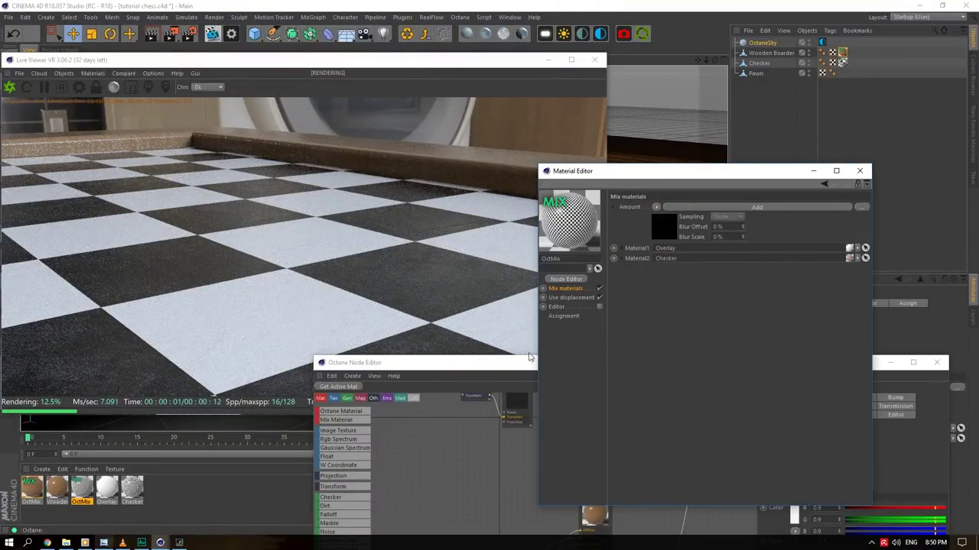
left_click(572, 283)
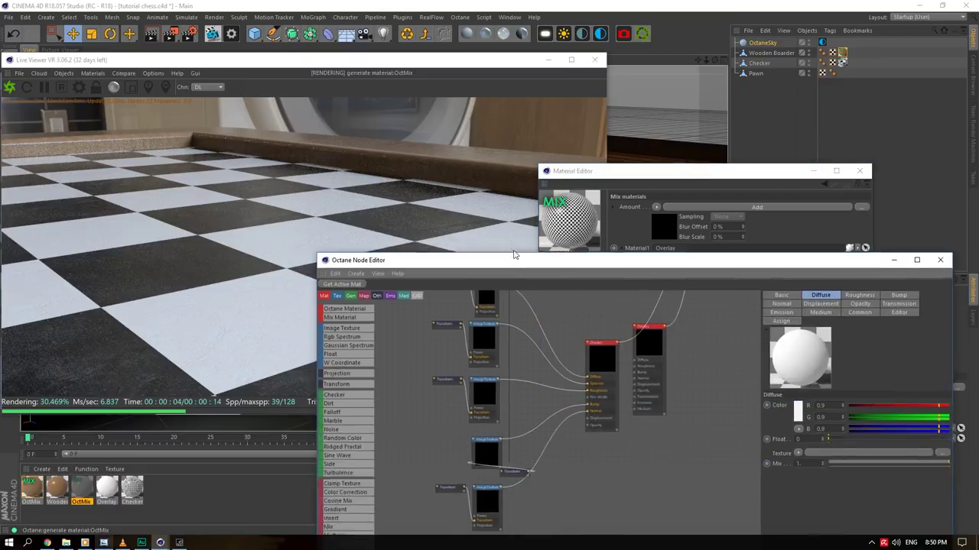
left_click(511, 367)
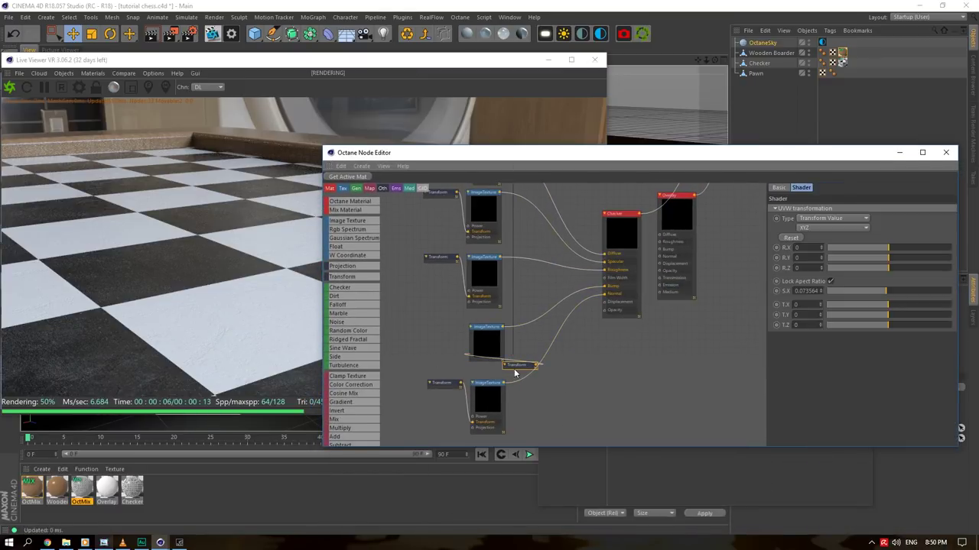
left_click_drag(514, 368, 442, 362)
left_click_drag(529, 152, 656, 175)
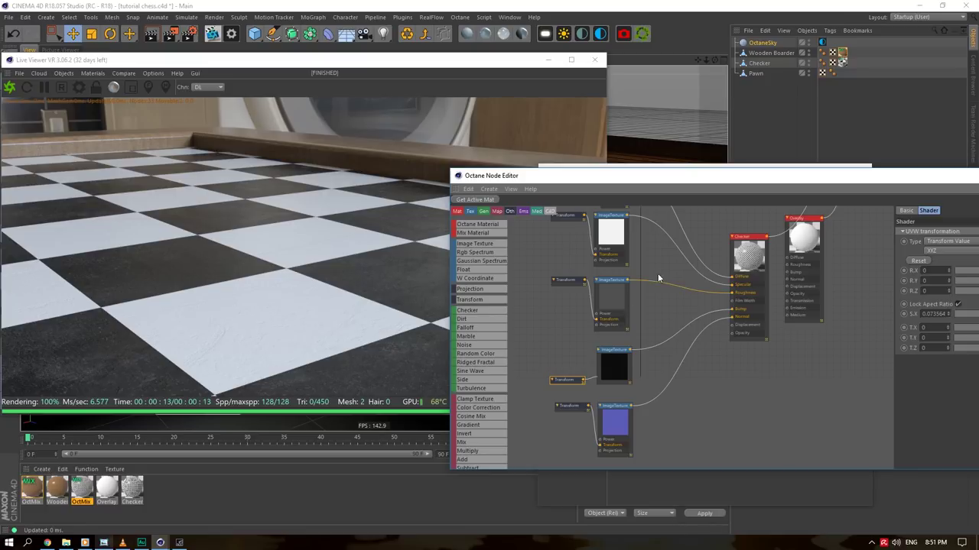
Move the Checks node and its transform clear of the specular image texture in the checker graph
middle_click_drag(669, 309, 699, 394)
middle_click_drag(679, 327, 678, 373)
left_click_drag(683, 355, 627, 280)
left_click(714, 289)
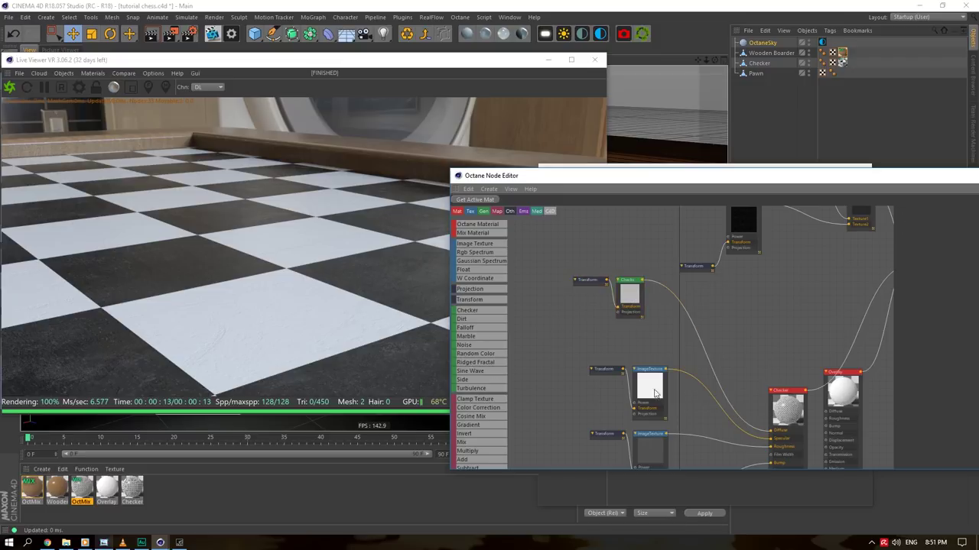
scroll(709, 376, "down", 6)
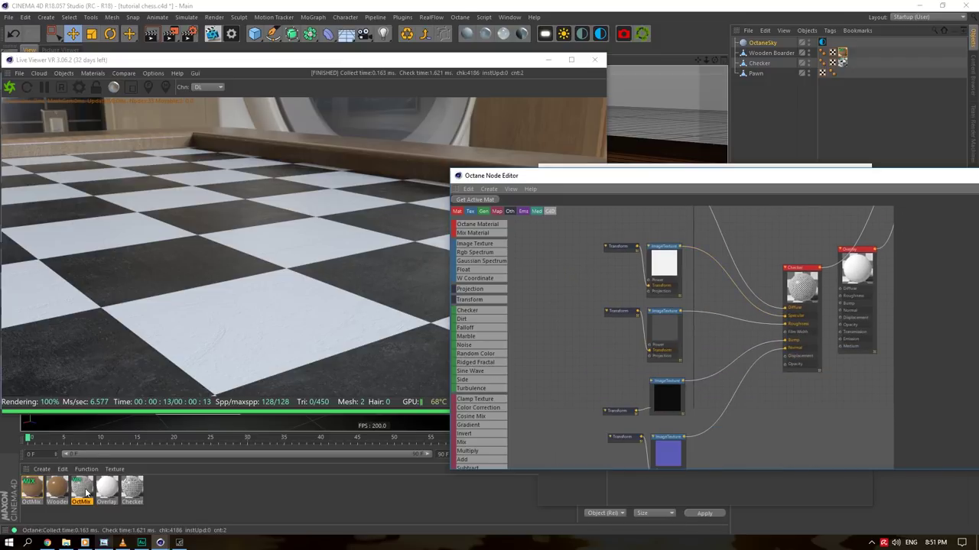
Copy the Checker material's normal image texture shader into its opacity channel and close the material's settings
double_click(132, 490)
left_click(570, 356)
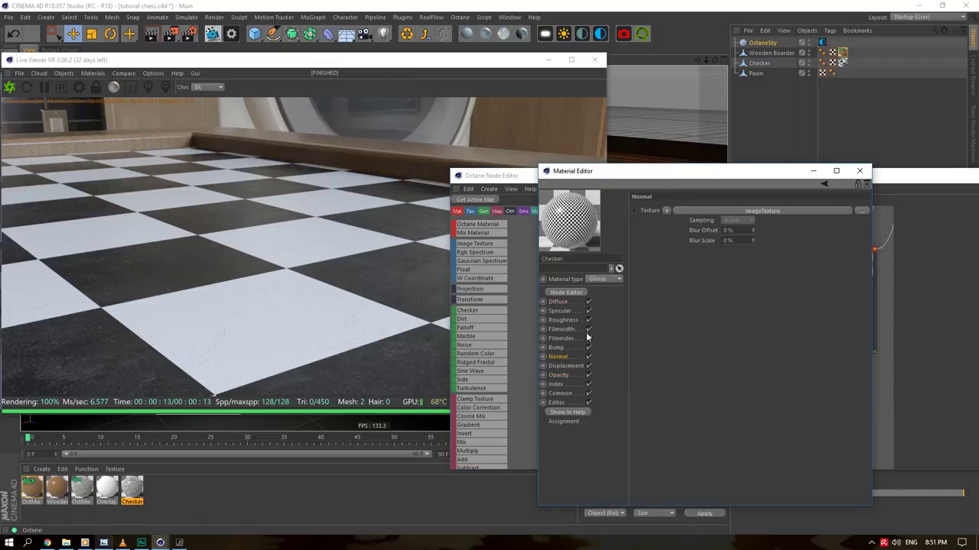
left_click(667, 212)
left_click(674, 273)
left_click(558, 374)
left_click(667, 256)
left_click(672, 298)
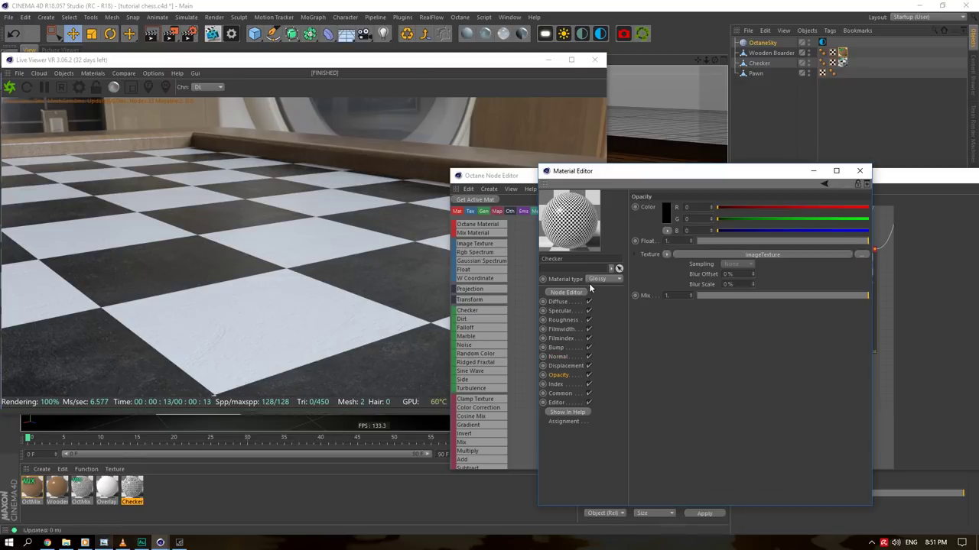
left_click(860, 170)
Move the copied opacity image texture and its transform away from the normal texture's nodes, up beside the Checks node
left_click_drag(690, 344, 687, 388)
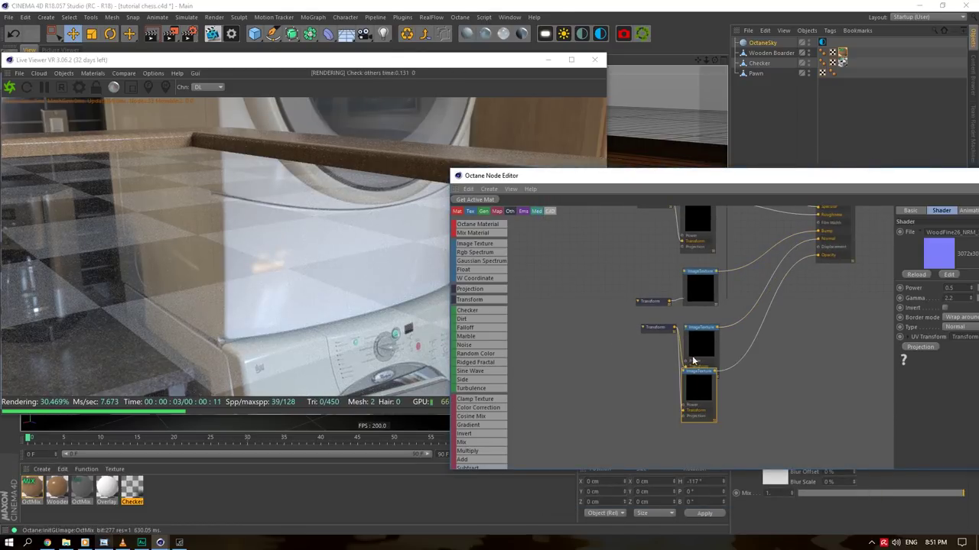
left_click_drag(662, 329, 647, 261)
left_click(700, 408, "shift")
middle_click_drag(683, 280, 654, 436)
left_click_drag(632, 405, 686, 264)
middle_click_drag(684, 256, 657, 339)
left_click(662, 273)
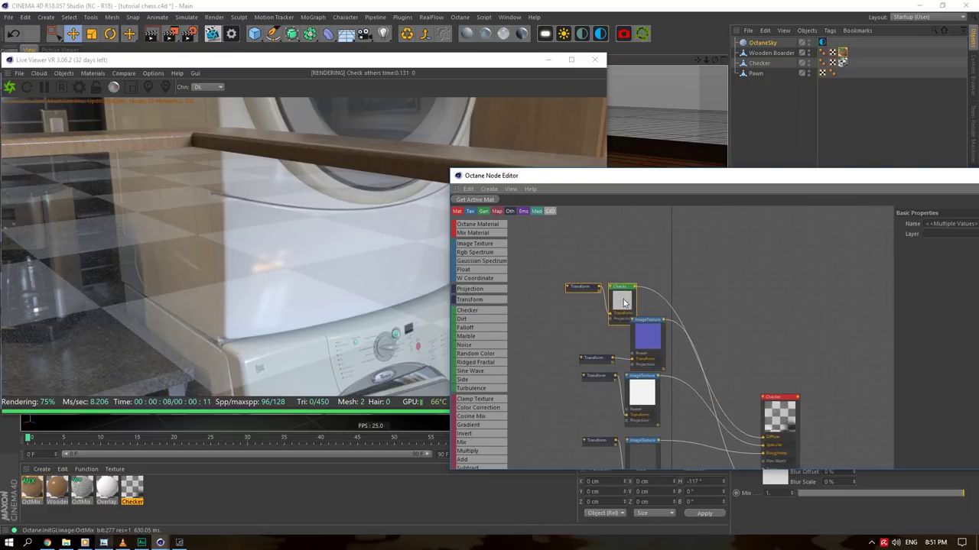
Separate the Checks node from the copied image texture and its transform so that the two groups no longer overlap
left_click_drag(623, 299, 672, 269)
left_click(649, 337)
left_click(596, 357, "shift")
left_click_drag(644, 346, 625, 327)
Disconnect the copied image texture from the Checker material's opacity input
middle_click_drag(742, 460, 727, 394)
left_click(702, 388)
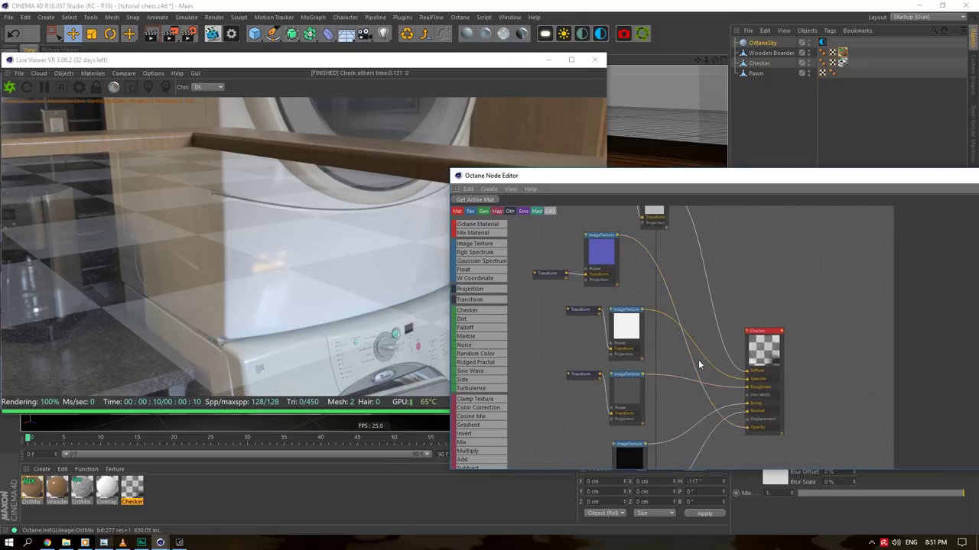
key("Delete")
Insert an Add node between Checks and Checker's diffuse input, and connect the copied image texture to its Texture2
middle_click_drag(688, 281, 672, 353)
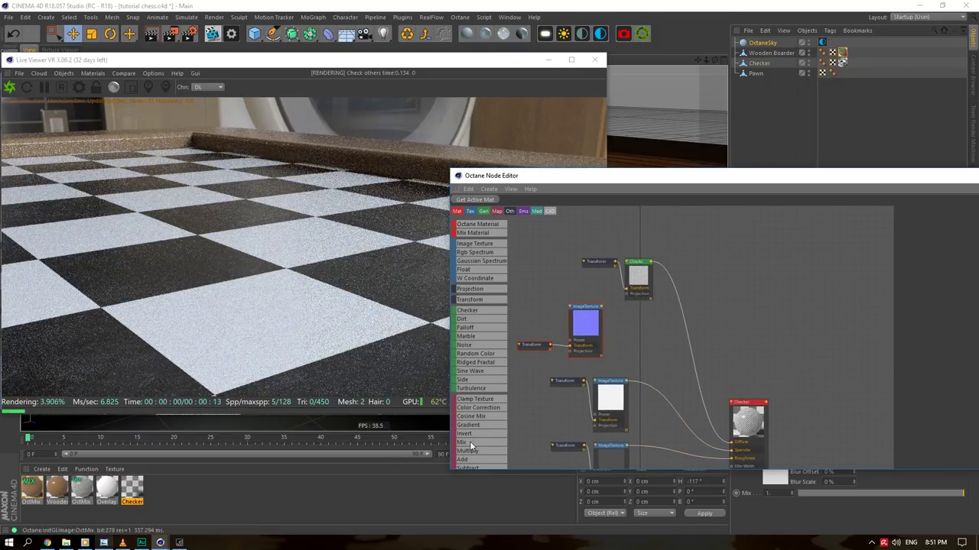
left_click_drag(463, 460, 684, 329)
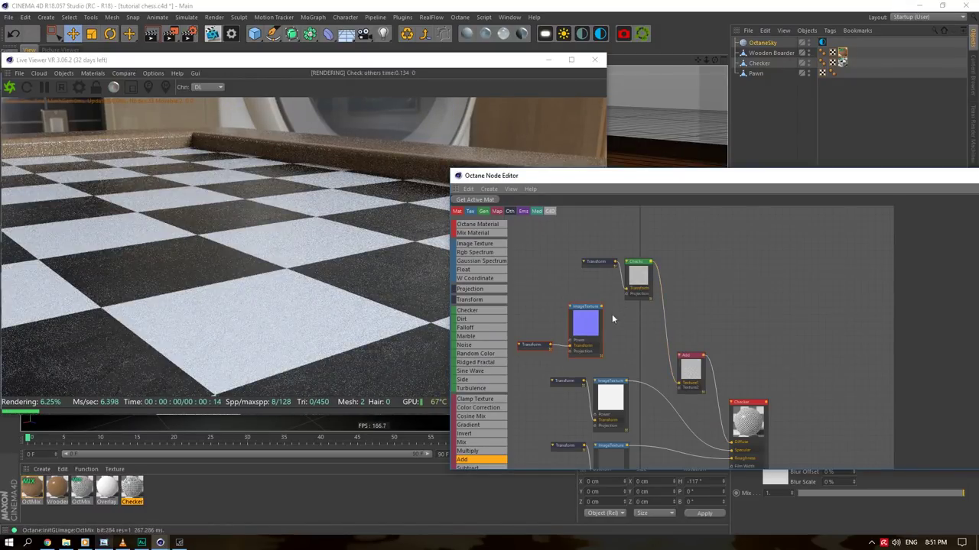
left_click_drag(679, 392, 680, 386)
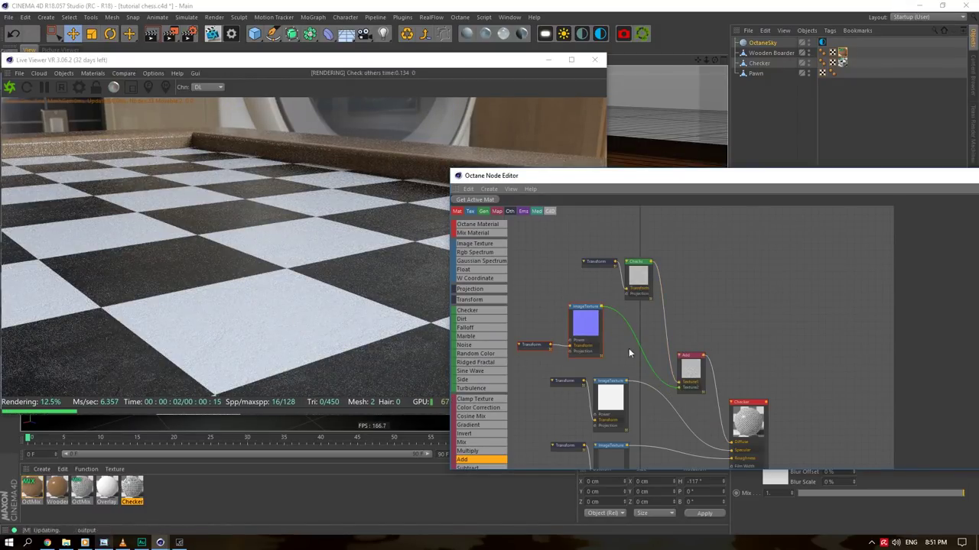
Replace the copied image texture's file with WoodFine26_COL_3K.jpg
left_click(584, 307)
left_click_drag(875, 177, 708, 194)
left_click(907, 249)
left_click(458, 214)
left_click(681, 519)
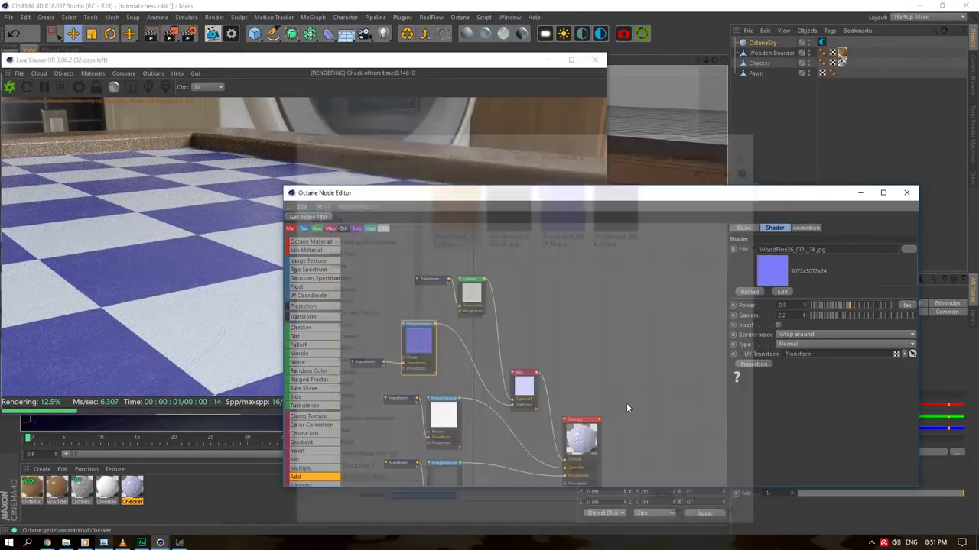
left_click_drag(563, 192, 699, 169)
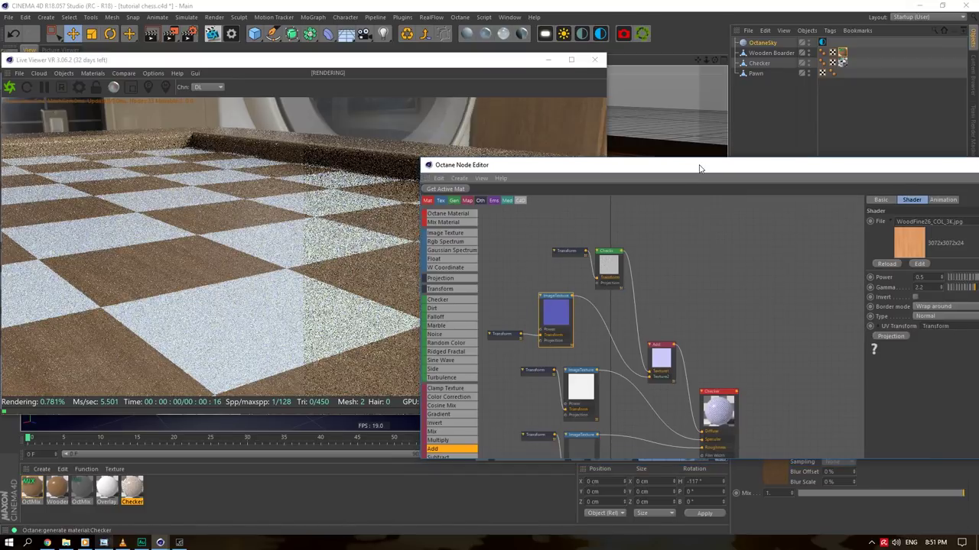
Try swapping the wood image texture and the Checks texture between the Add node's two inputs
left_click(599, 298)
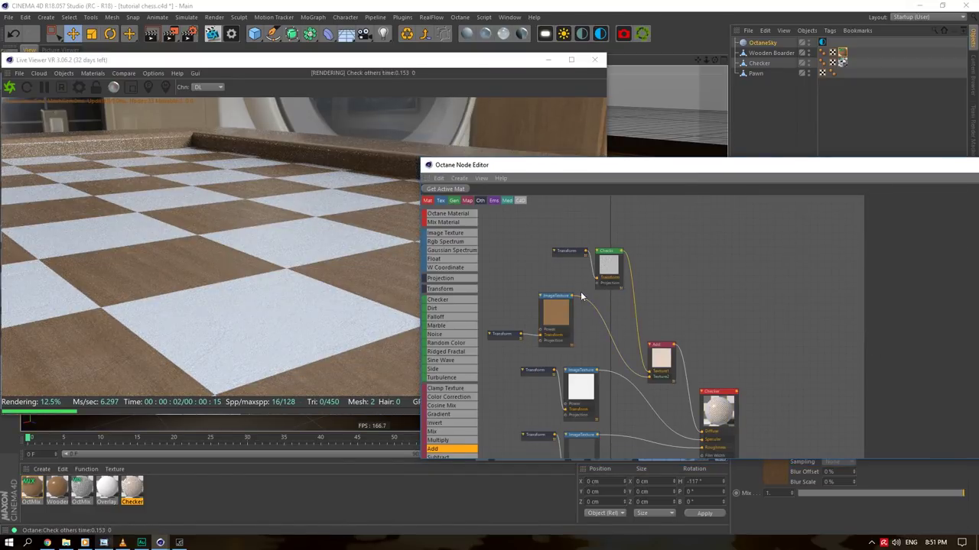
left_click_drag(571, 299, 655, 378)
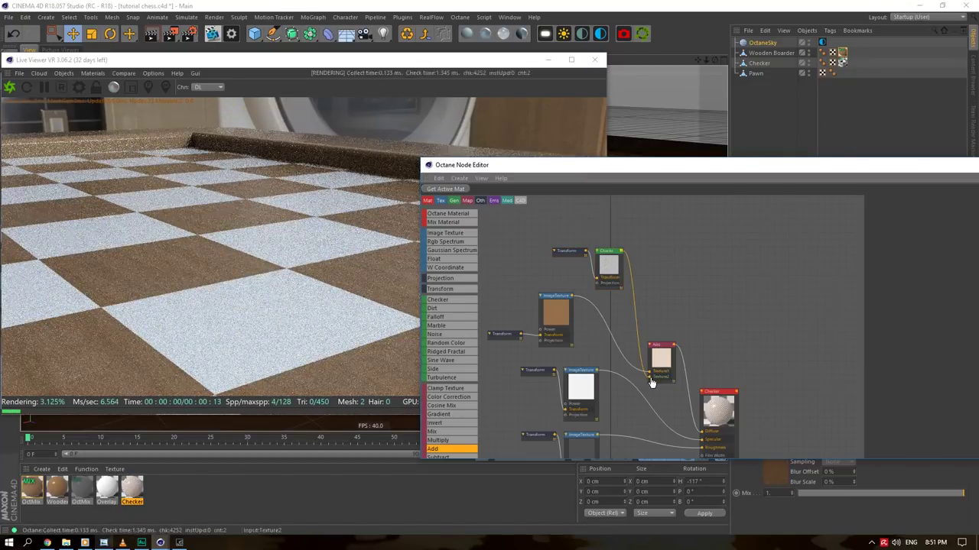
left_click_drag(622, 259, 628, 260)
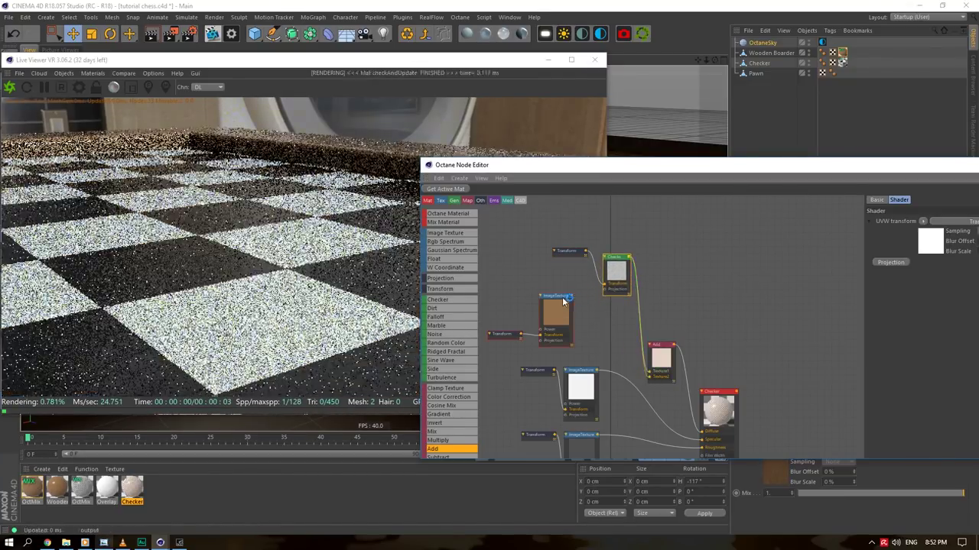
left_click_drag(650, 379, 650, 379)
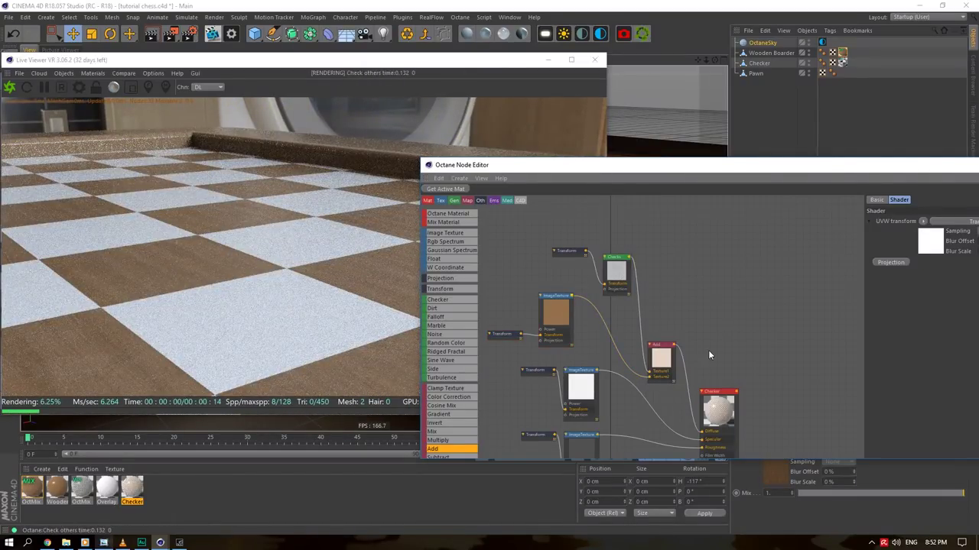
Add a Float texture node near Checker's diffuse input and move the Add node out of its way
middle_click_drag(683, 341, 671, 311)
left_click_drag(649, 323, 615, 315)
left_click(441, 262)
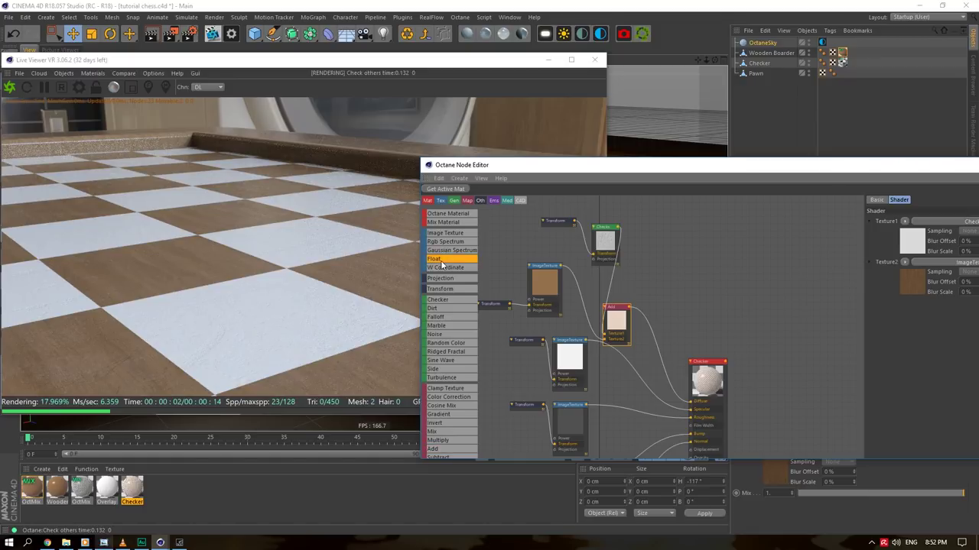
left_click(659, 355)
left_click_drag(614, 330, 625, 316)
left_click(656, 355)
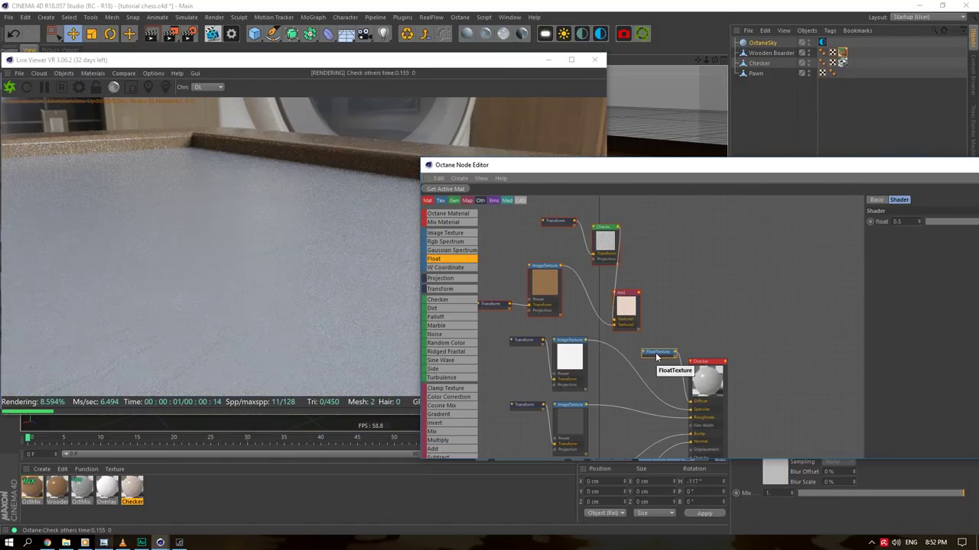
Replace the Add node with a Mix texture combining Checks as Texture1 and the wood image as Texture2, feeding Checker's diffuse
middle_click_drag(656, 357, 674, 369)
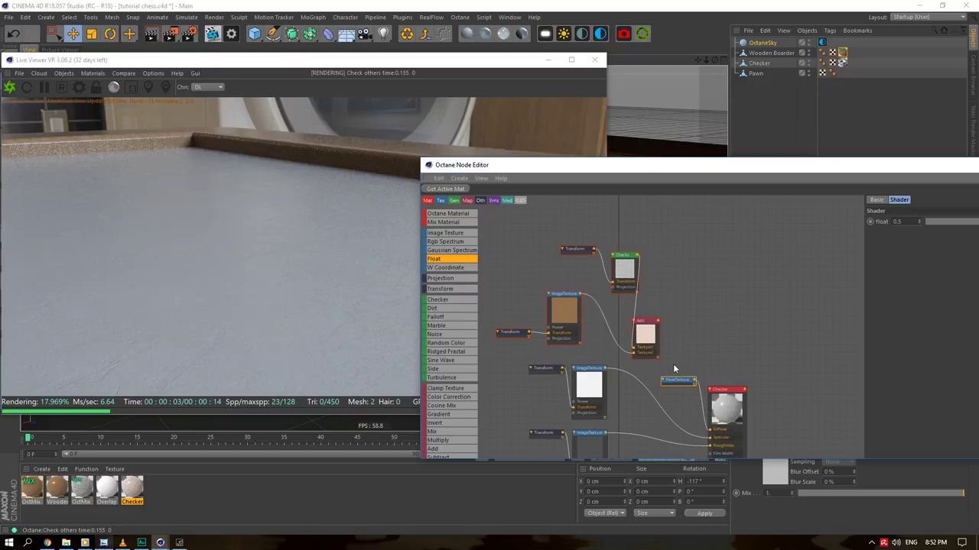
left_click(442, 432)
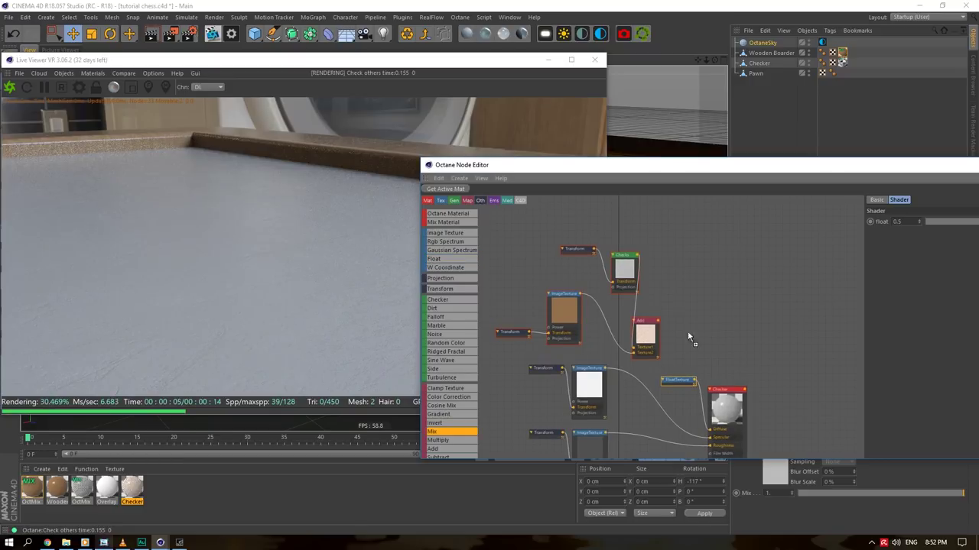
left_click_drag(675, 348, 581, 295)
left_click_drag(675, 356, 674, 350)
left_click(649, 335)
key("Delete")
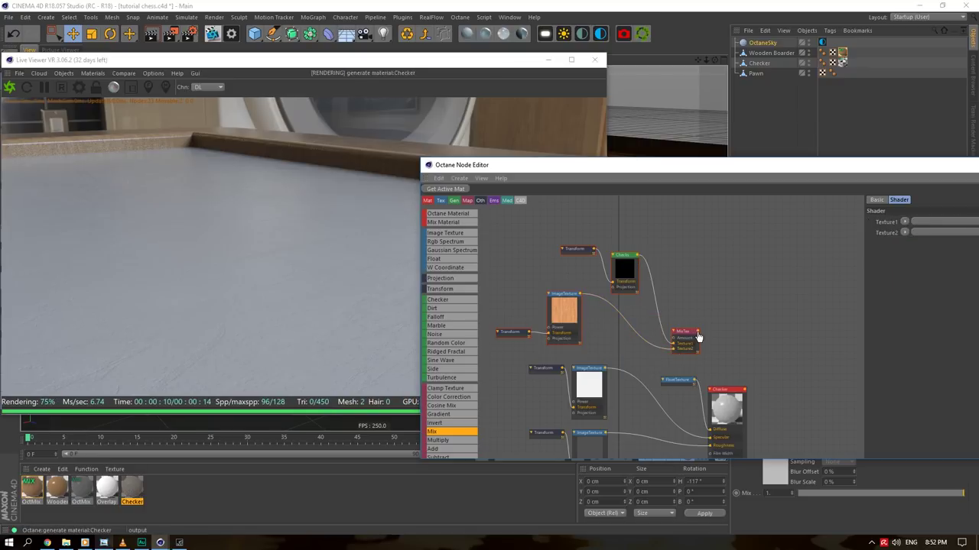
left_click(696, 330)
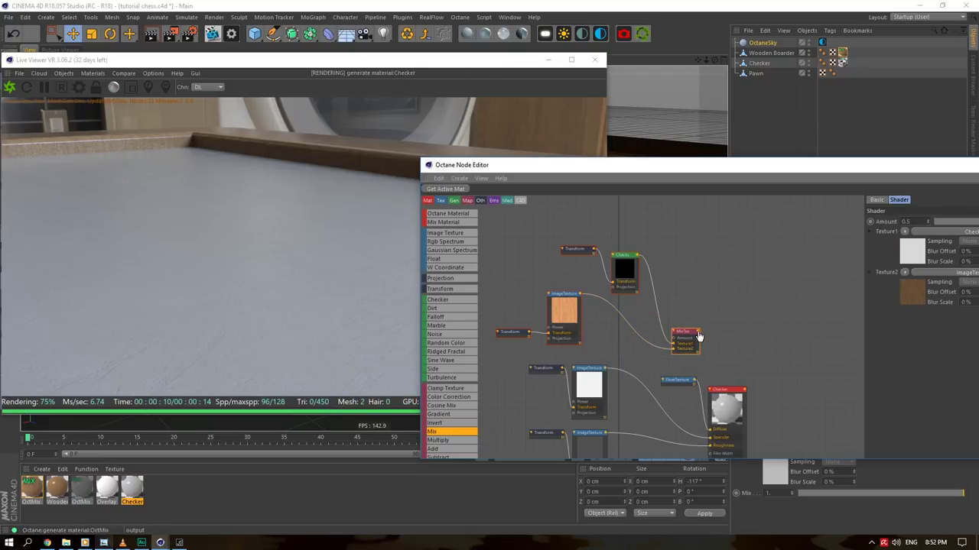
left_click_drag(711, 431, 710, 429)
Move the Float texture node above Checks and connect it to the Mix texture's amount
left_click_drag(676, 382, 604, 236)
left_click(622, 238)
left_click_drag(673, 342, 673, 344)
middle_click_drag(609, 366, 633, 267)
scroll(633, 289, "down", 3)
scroll(652, 253, "down", 3)
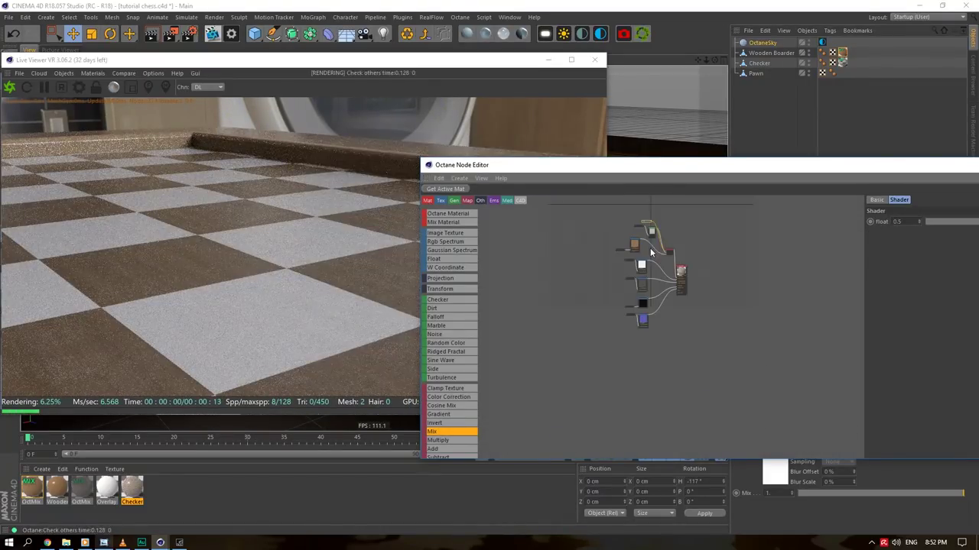
Tidy Checker's node graph by moving the lower texture nodes down and placing the Float and Checks nodes beside the Mix texture
left_click_drag(646, 332, 646, 331)
scroll(635, 285, "up", 5)
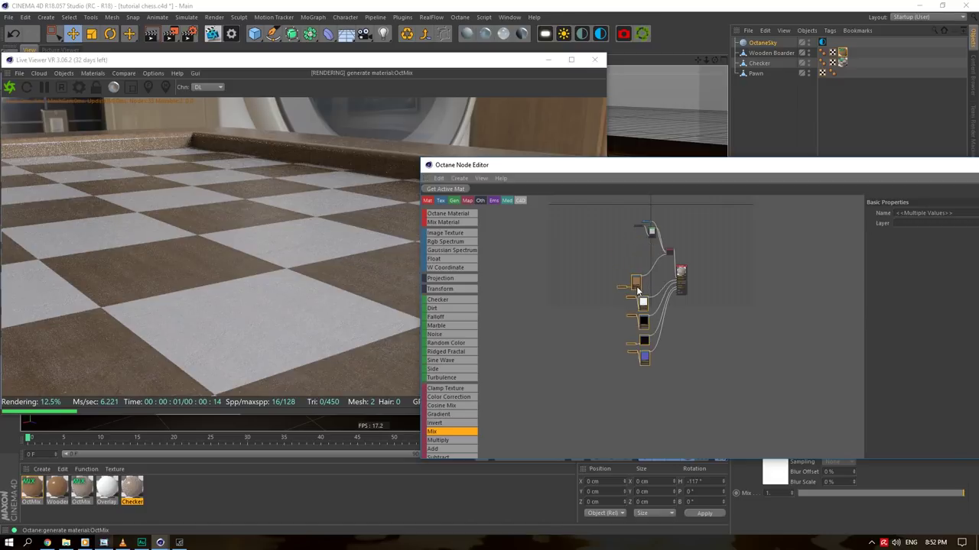
middle_click_drag(653, 317, 640, 369)
left_click(588, 269)
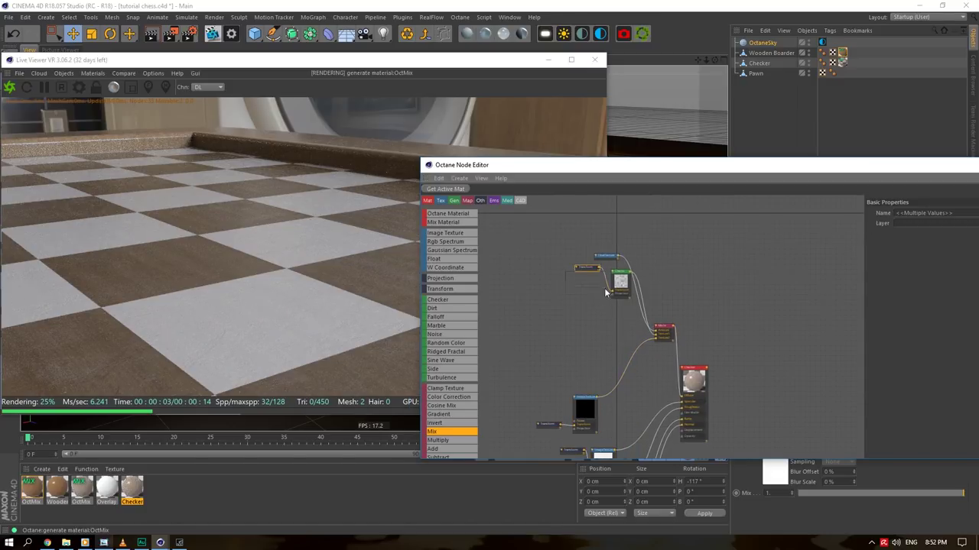
left_click_drag(623, 291, 602, 348)
scroll(620, 343, "up", 2)
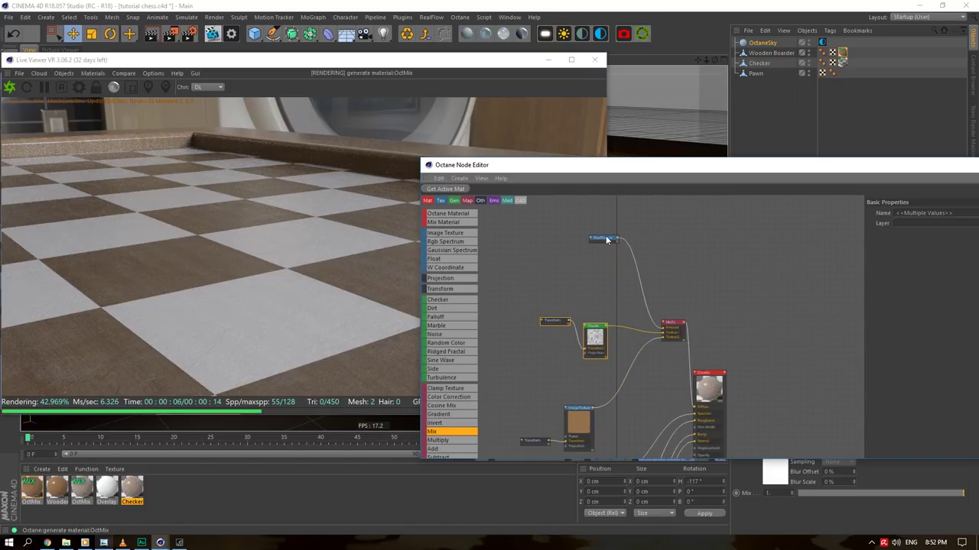
left_click_drag(607, 240, 609, 297)
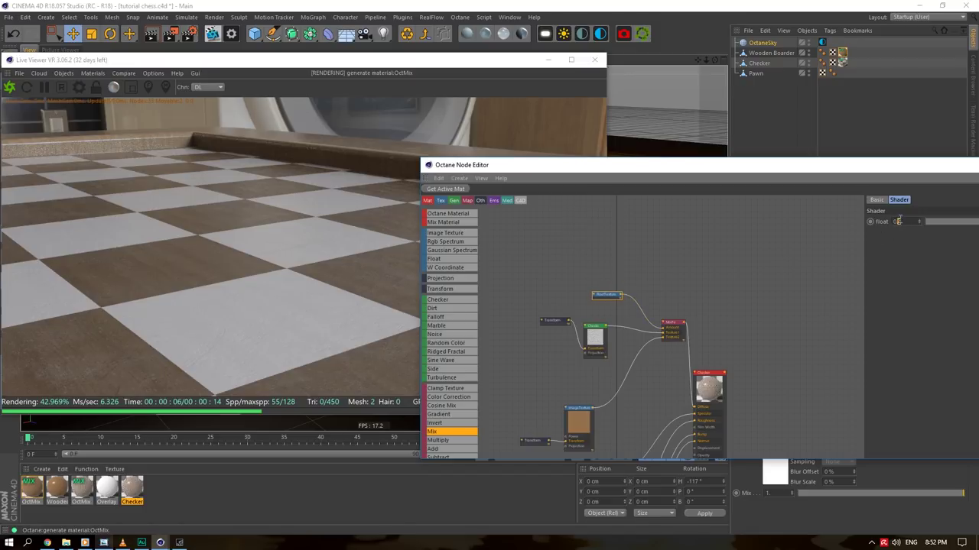
Compare blends of the checks and wood by setting the Float amount to 0.1, 0.5 and finally 0.2
type("1")
key("Return")
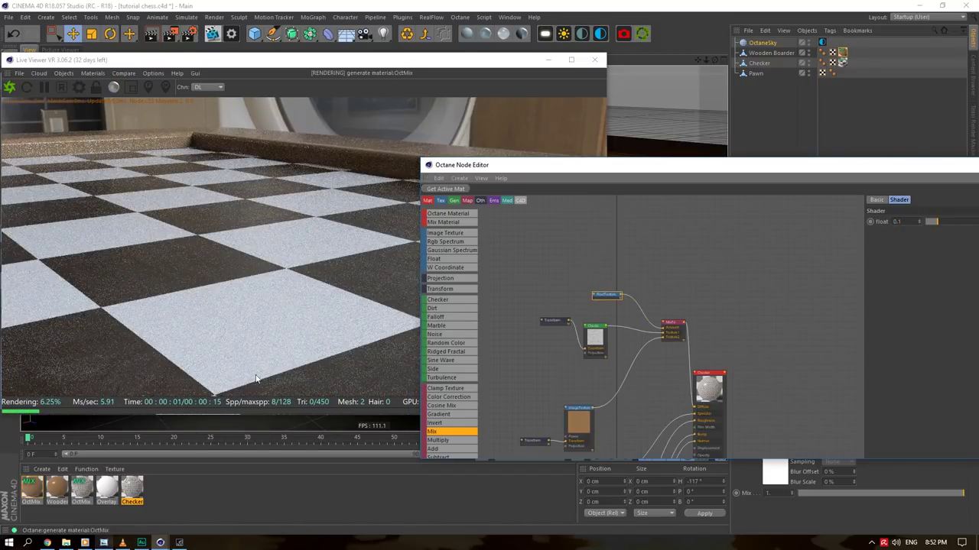
type("5")
key("Return")
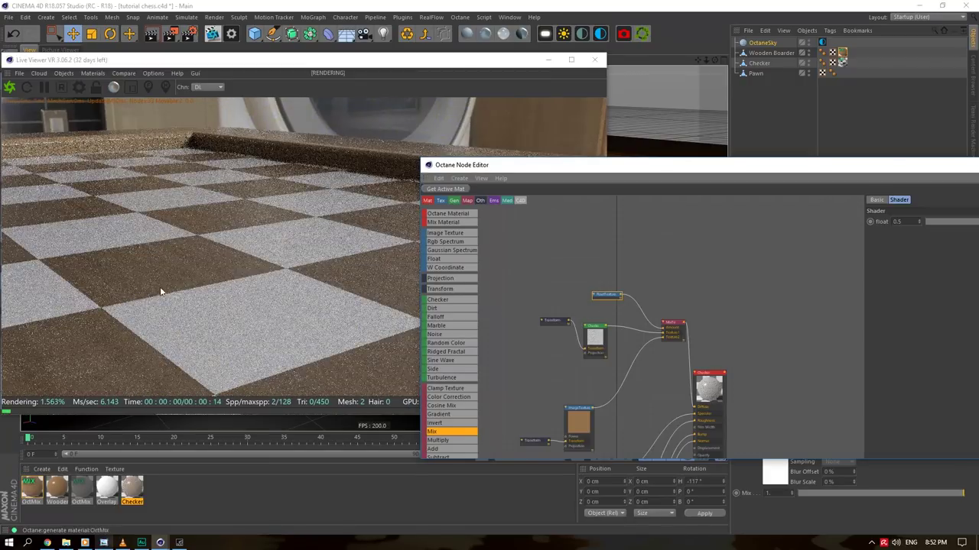
double_click(908, 223)
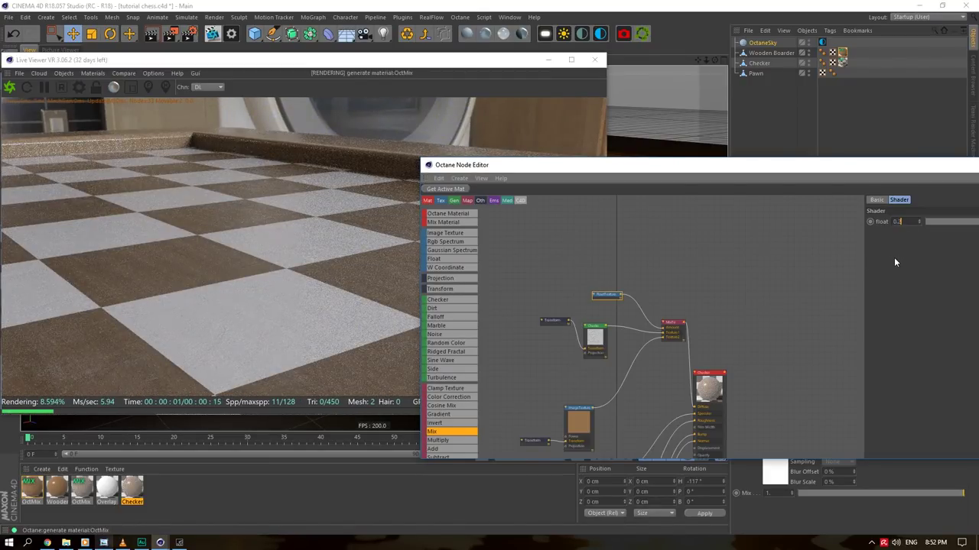
type("2")
key("Return")
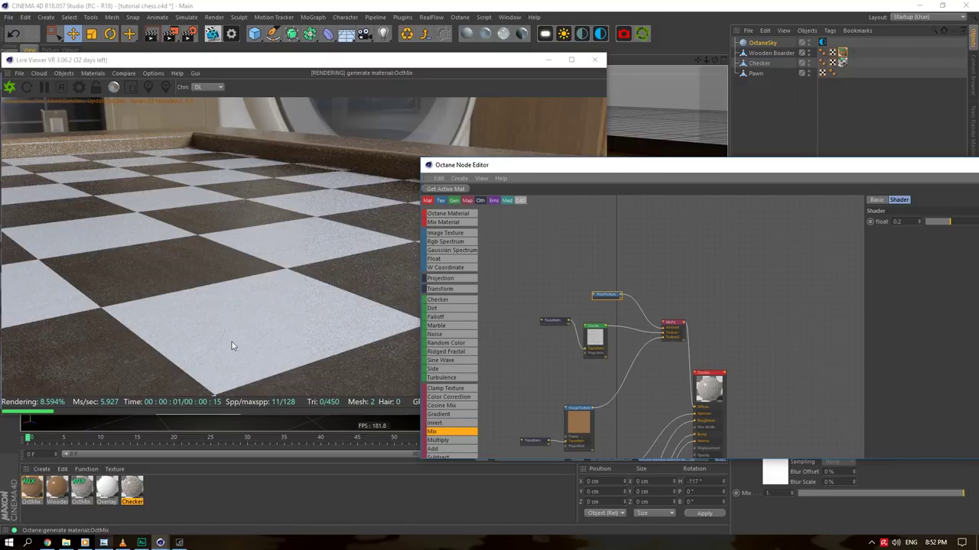
left_click_drag(715, 61, 711, 87)
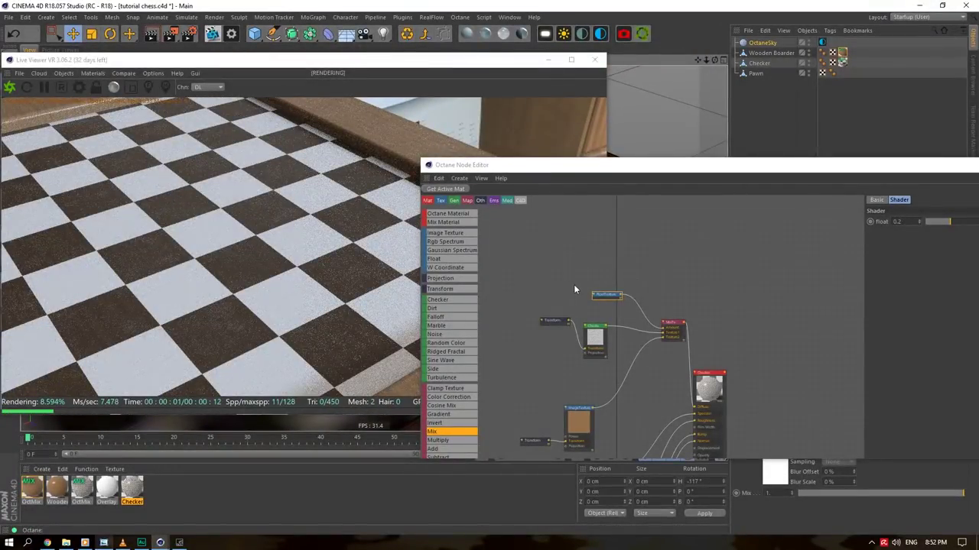
Disconnect the Float texture from the Mix node and connect Checks directly to Checker's diffuse input
left_click(636, 303)
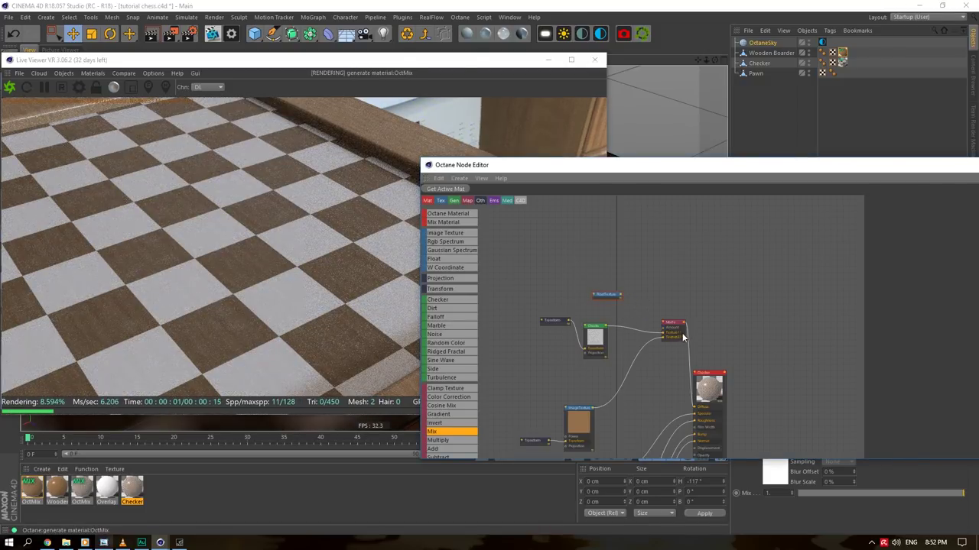
left_click_drag(688, 352, 610, 330)
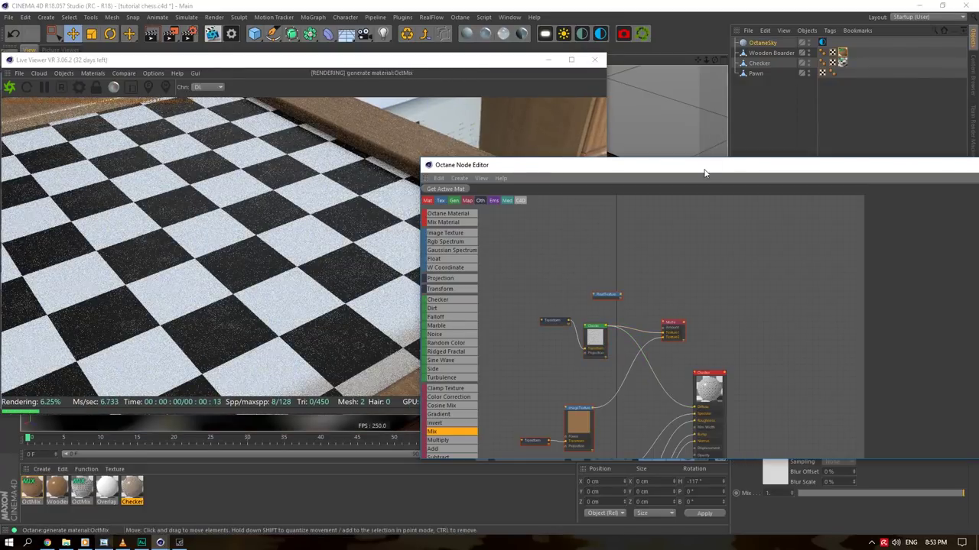
left_click_drag(706, 163, 602, 185)
Show the Pawn standing on the board, frame it in the render view and close the Octane Node Editor
left_click_drag(715, 60, 700, 75)
left_click_drag(230, 60, 414, 55)
left_click_drag(527, 56, 363, 80)
left_click_drag(707, 60, 777, 85)
left_click(762, 72)
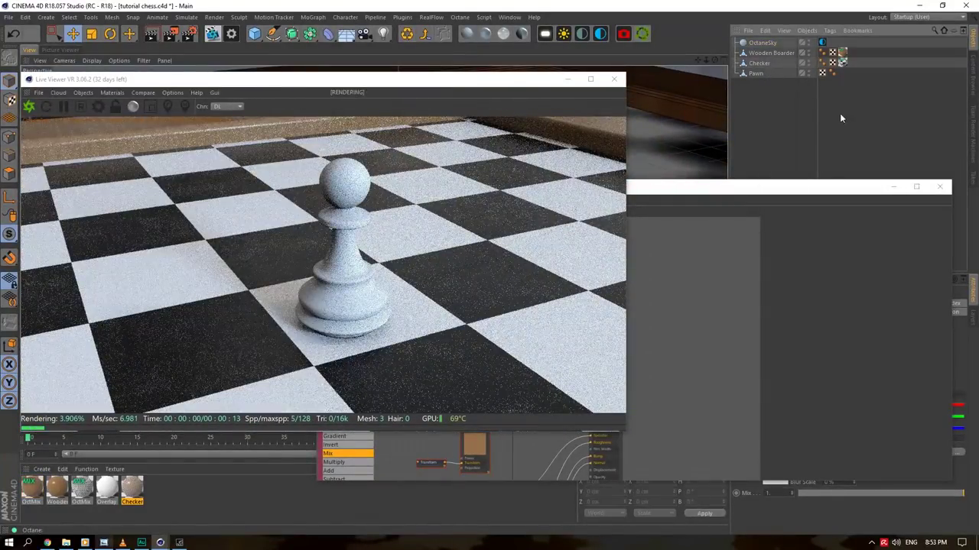
left_click(936, 190)
Assign a new Octane Glossy material to the Pawn and set its texture projection to Flat
left_click(502, 67)
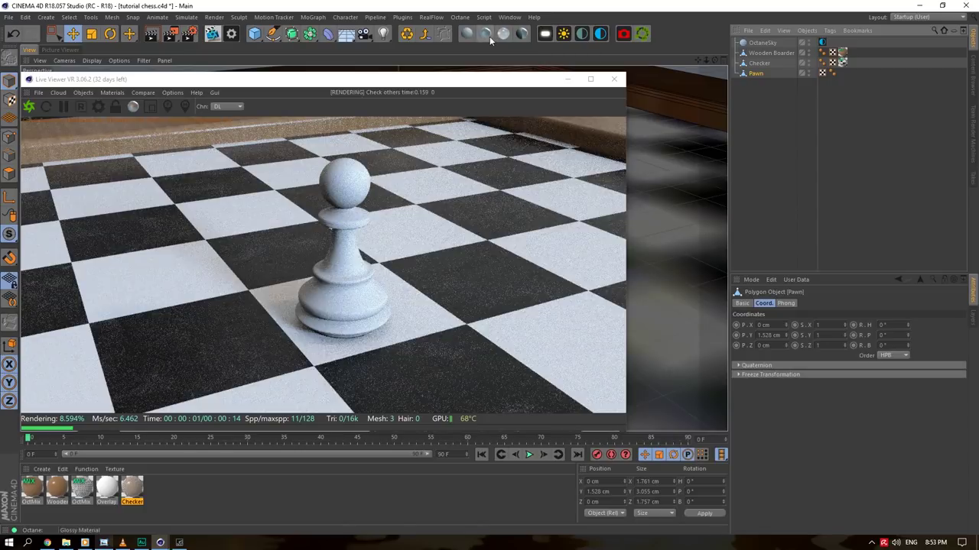
left_click(490, 36)
left_click_drag(33, 491, 765, 74)
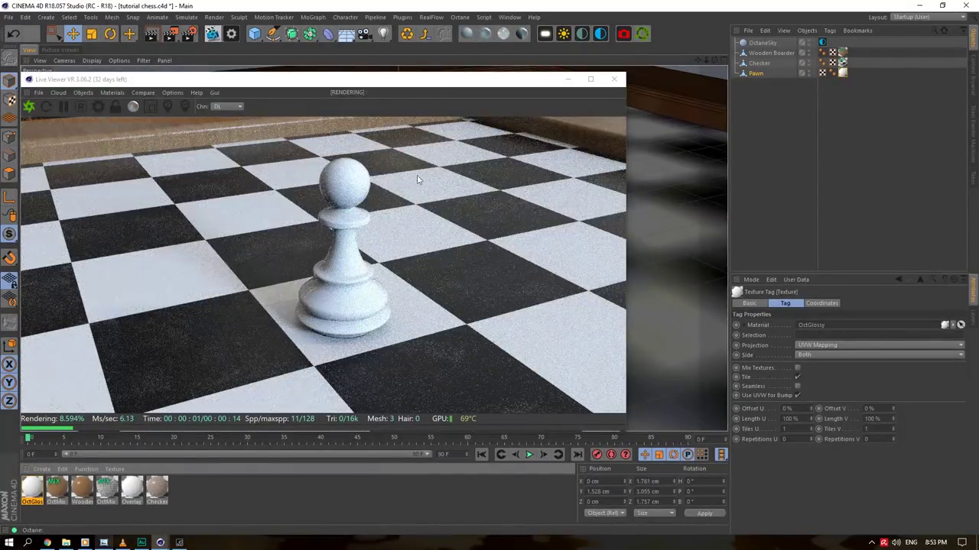
left_click_drag(696, 61, 662, 96)
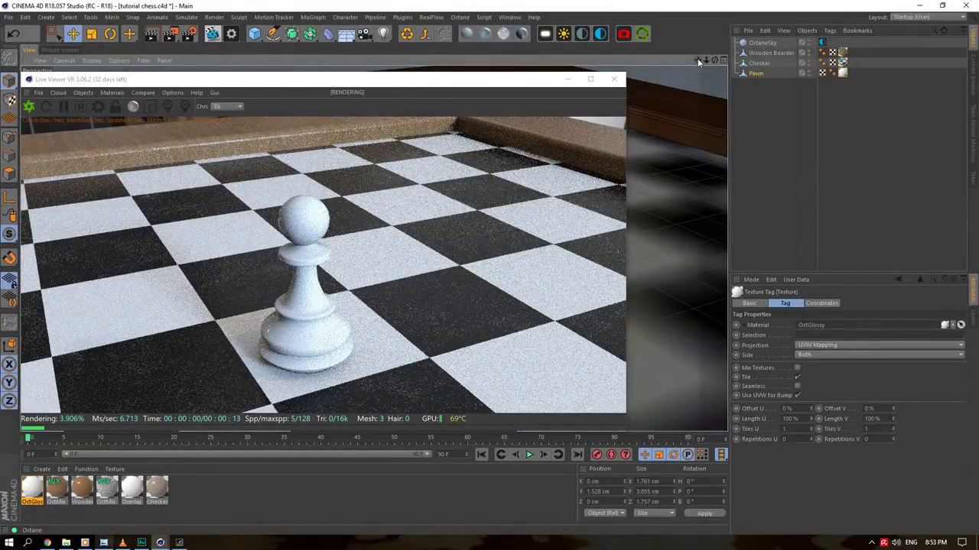
left_click(818, 346)
left_click(807, 375)
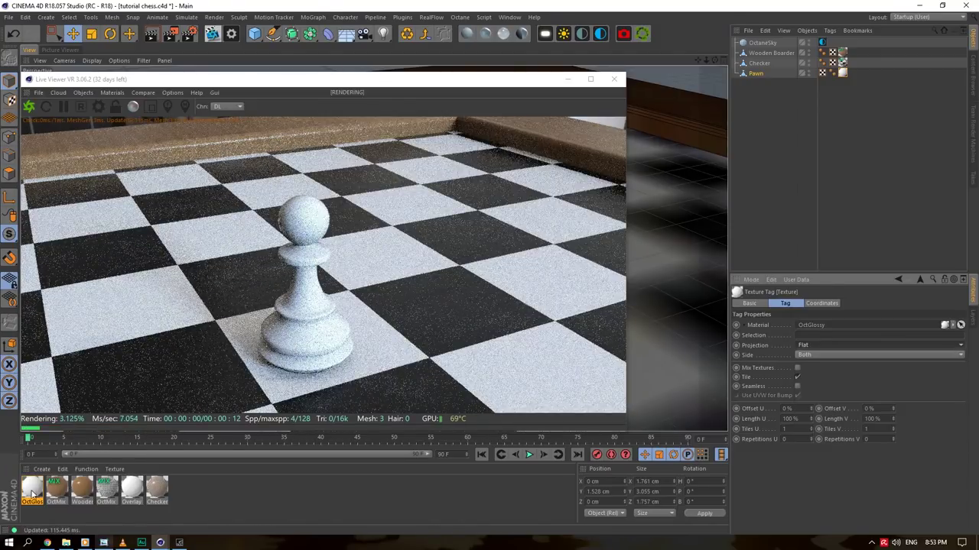
Make the Pawn's glossy material red with a diffuse colour of R 0.9, G 0, B 0
double_click(29, 493)
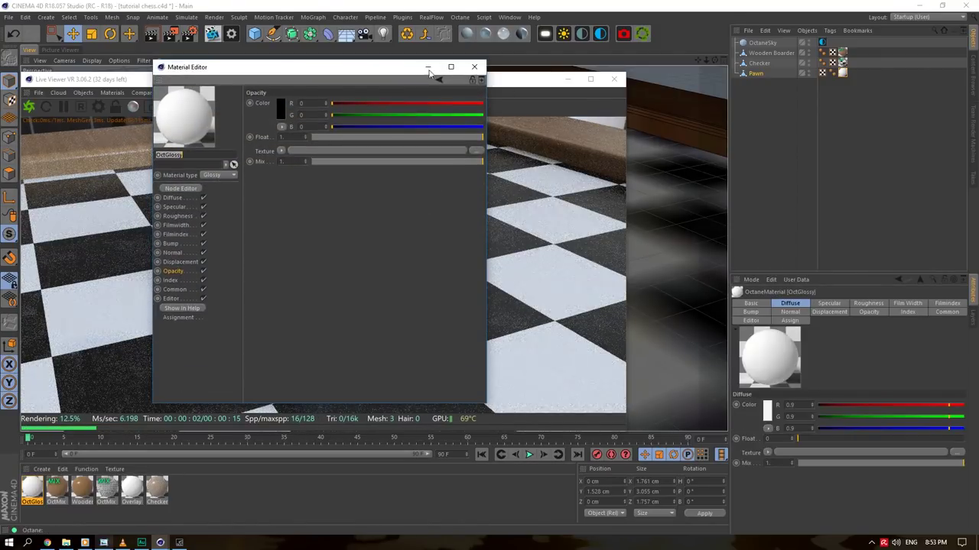
left_click_drag(369, 72, 728, 156)
left_click(543, 283)
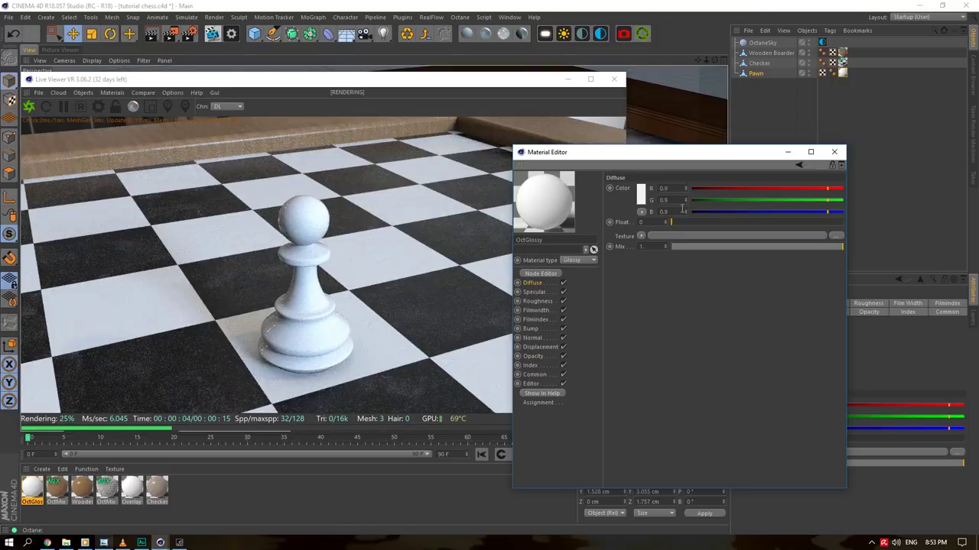
left_click(643, 198)
left_click_drag(672, 209, 723, 209)
left_click(627, 235)
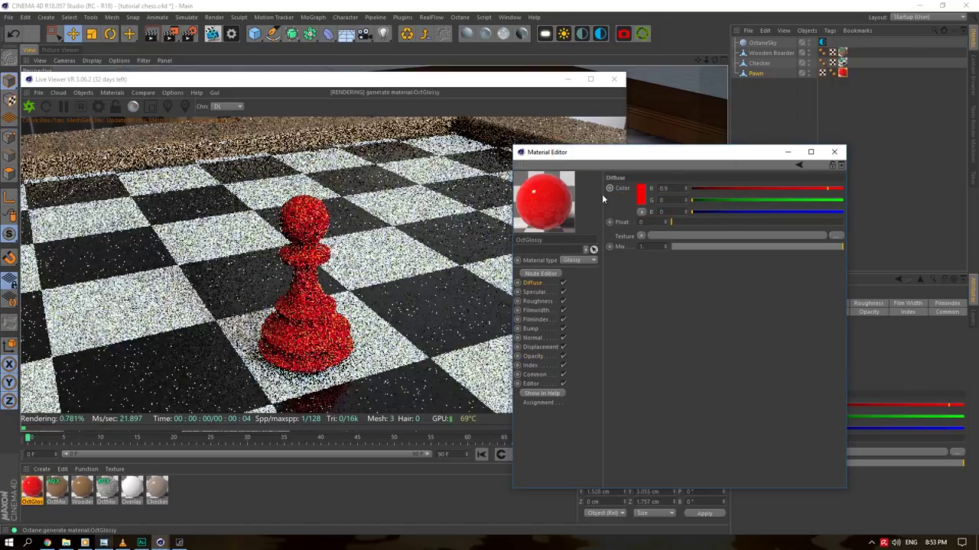
mouse_move(705, 62)
left_mouse_down()
mouse_move(722, 62)
mouse_move(714, 46)
left_mouse_up()
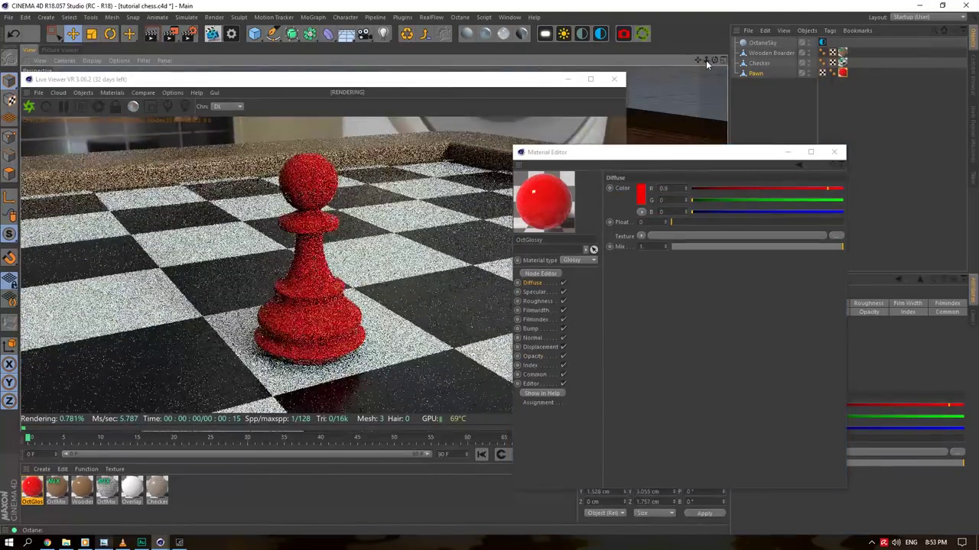
Set the Pawn material's roughness float to 0.1
left_click(544, 339)
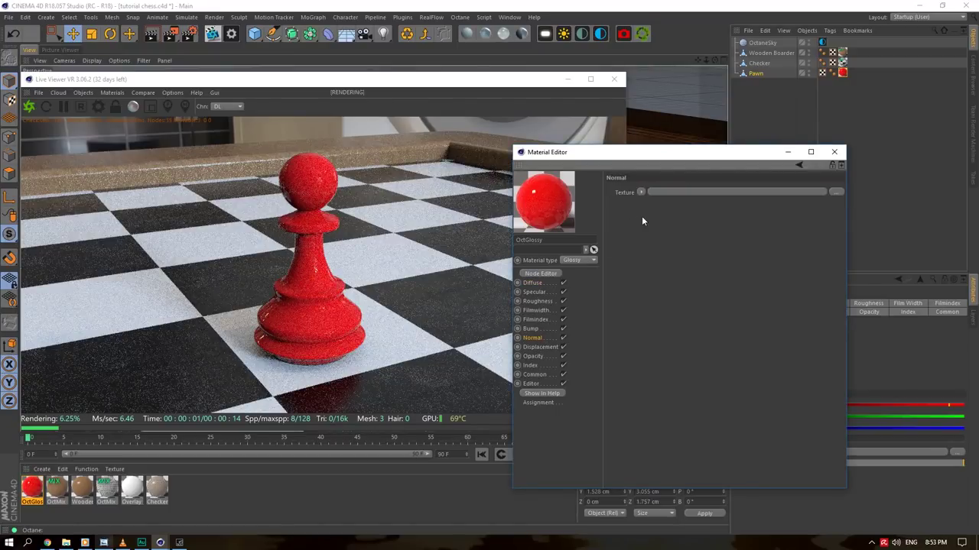
left_click(530, 365)
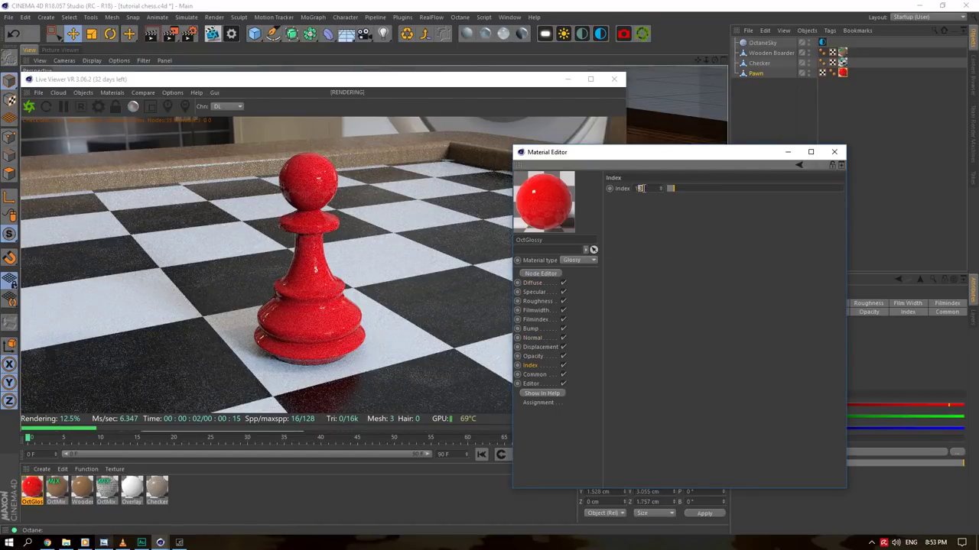
left_click(537, 301)
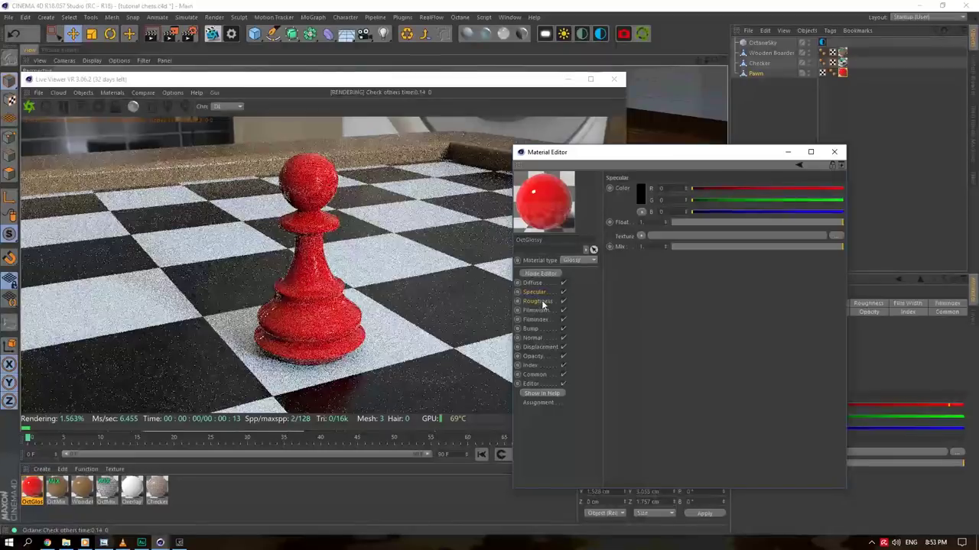
type(".1")
key("Return")
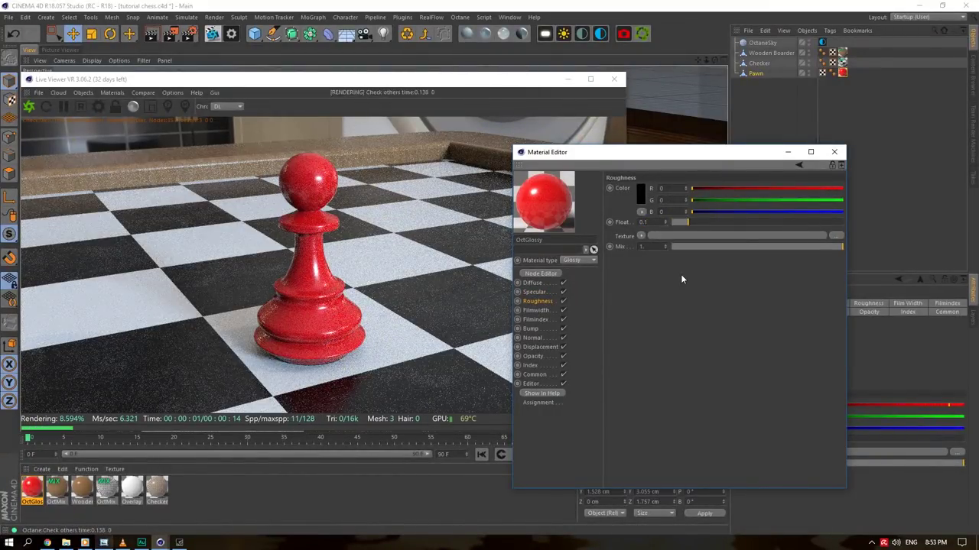
left_click_drag(707, 60, 681, 60)
Add an Octane ImageTexture to the Pawn material's bump using ScratchesMixed006_OVERLAY_VAR1_3K.jpg from the Surface Imperfections textures
left_click(530, 329)
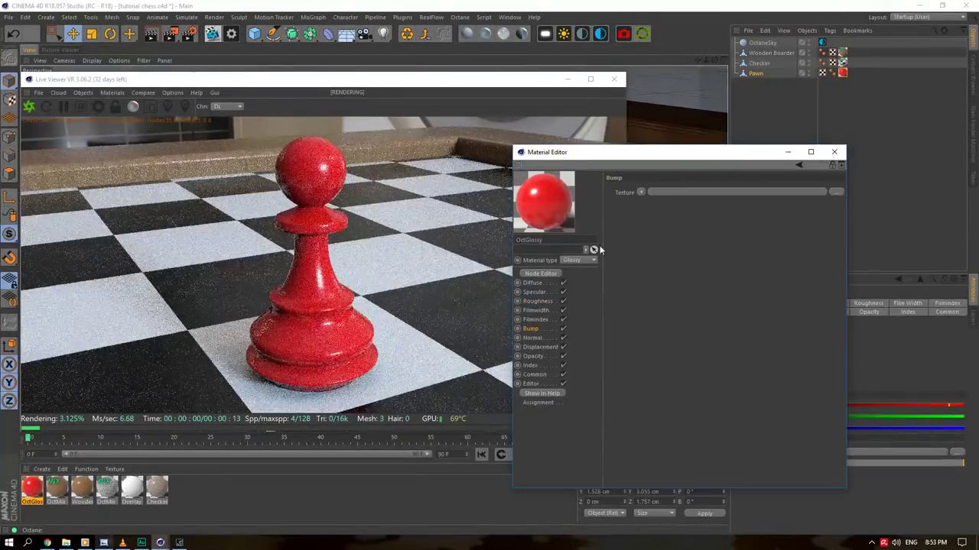
left_click(641, 192)
mouse_move(681, 394)
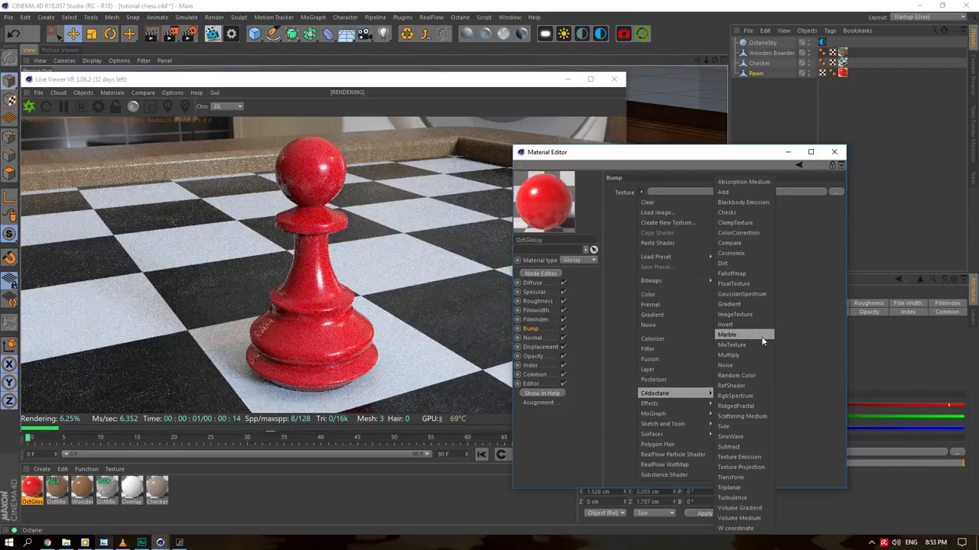
left_click(741, 315)
left_click(835, 196)
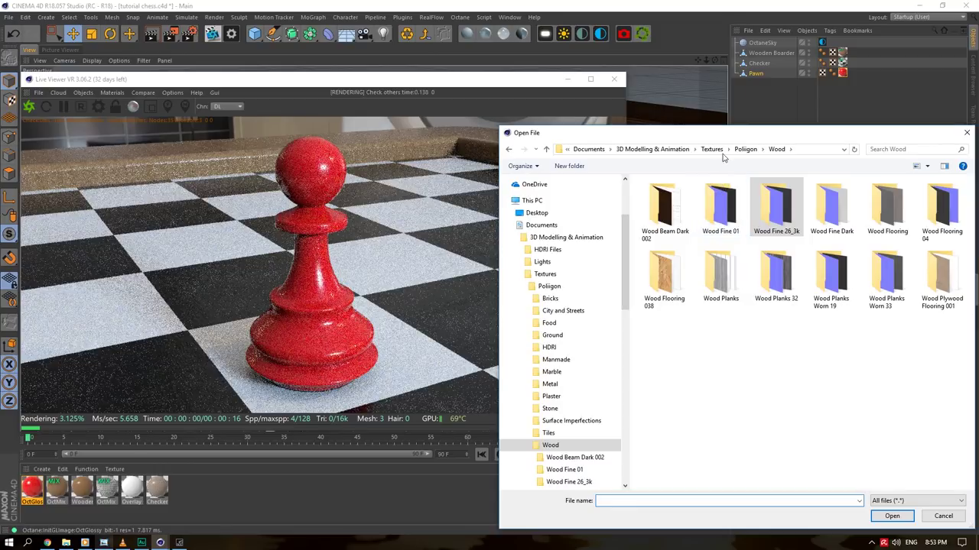
left_click(777, 149)
double_click(887, 267)
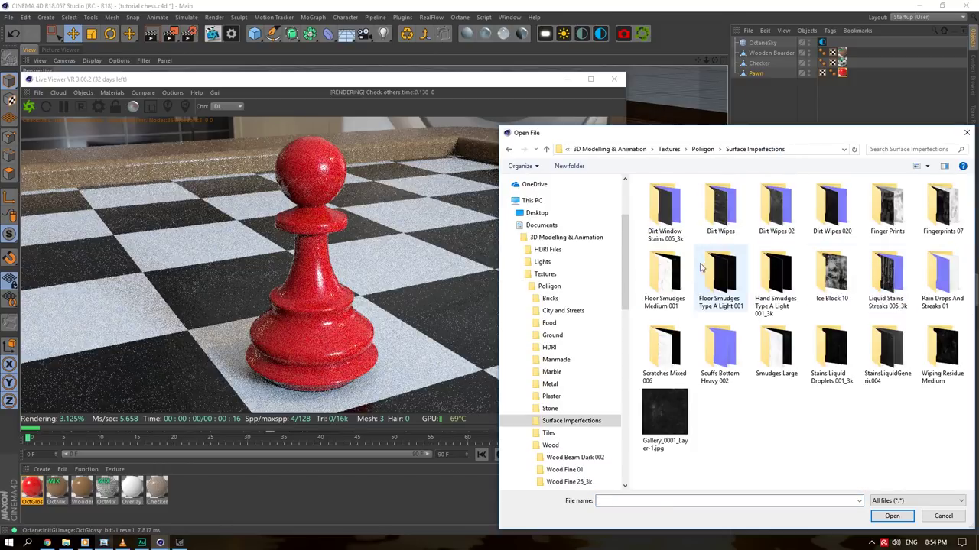
double_click(665, 351)
left_click(718, 210)
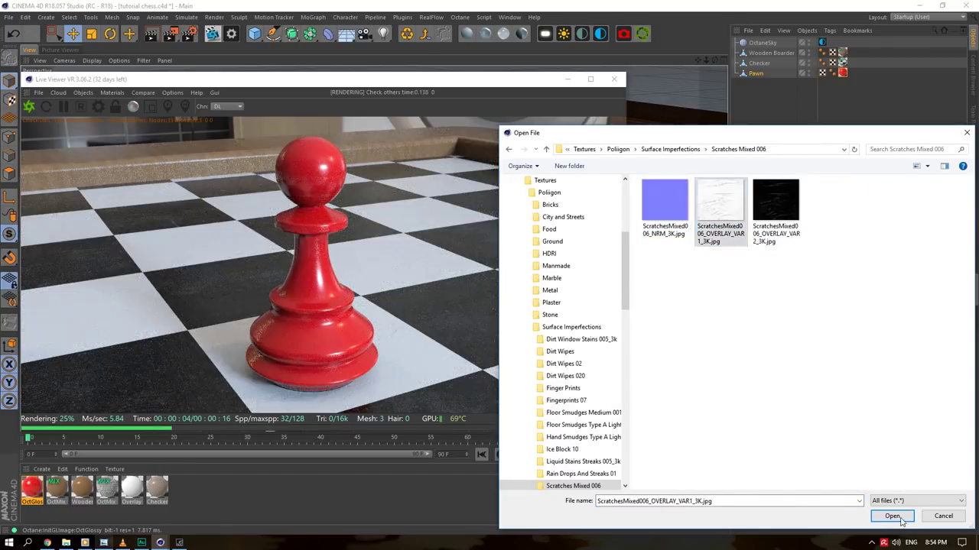
left_click(889, 516)
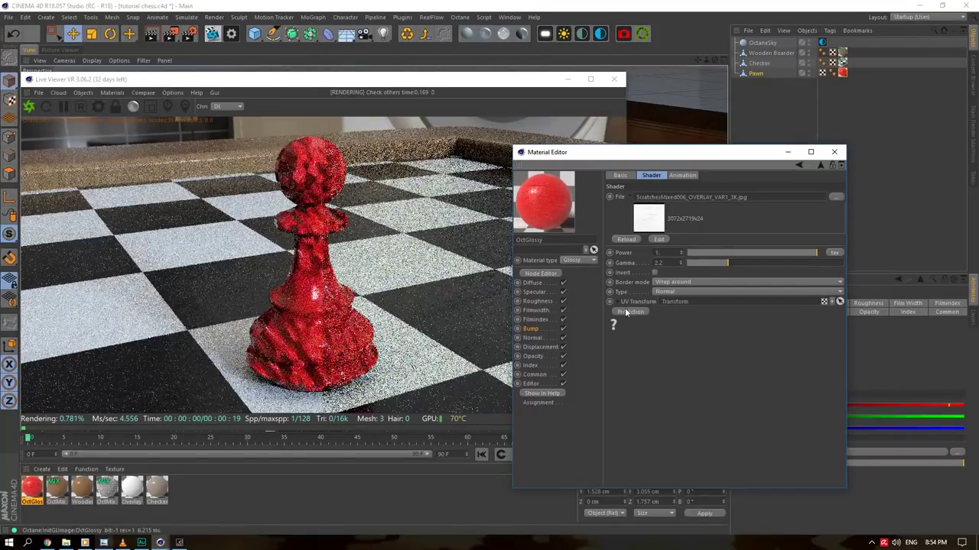
Lock the aspect ratio of the scratch texture's UV transform and scale it down to about 0.063
left_click(618, 302)
left_click(672, 405)
left_click_drag(776, 414, 745, 416)
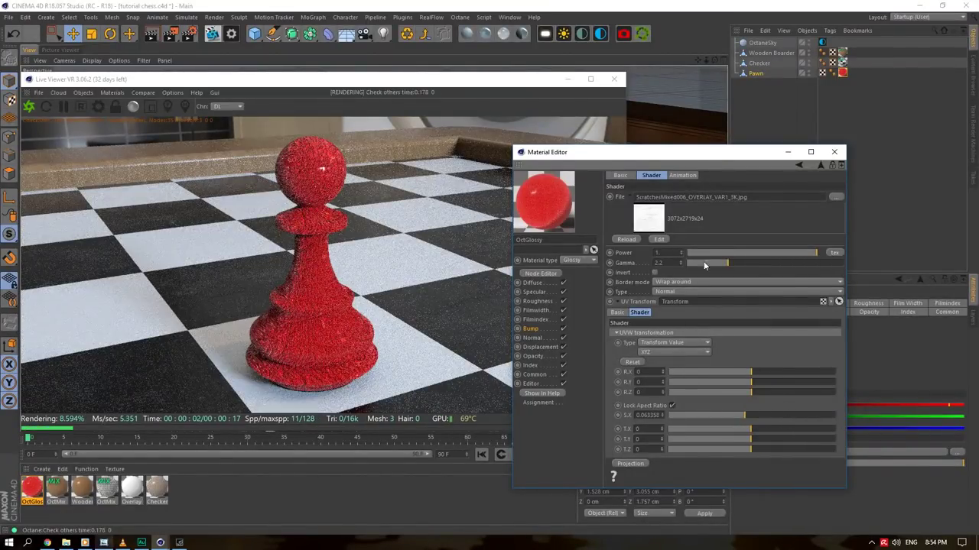
Weaken the scratch bump by setting its power to 0.001 and finally to 0.0005
type(".00")
left_click(672, 264)
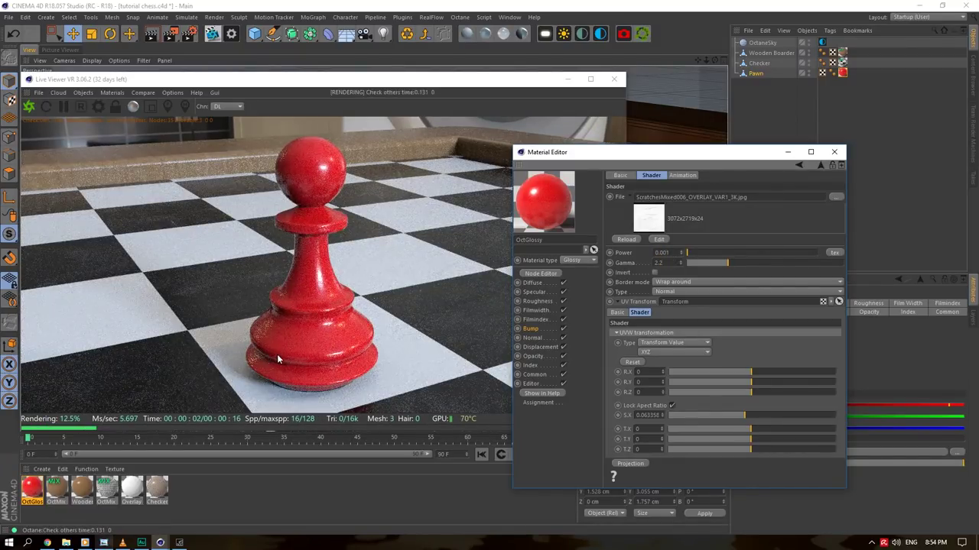
left_click(673, 256)
type("0.0005")
key("Tab")
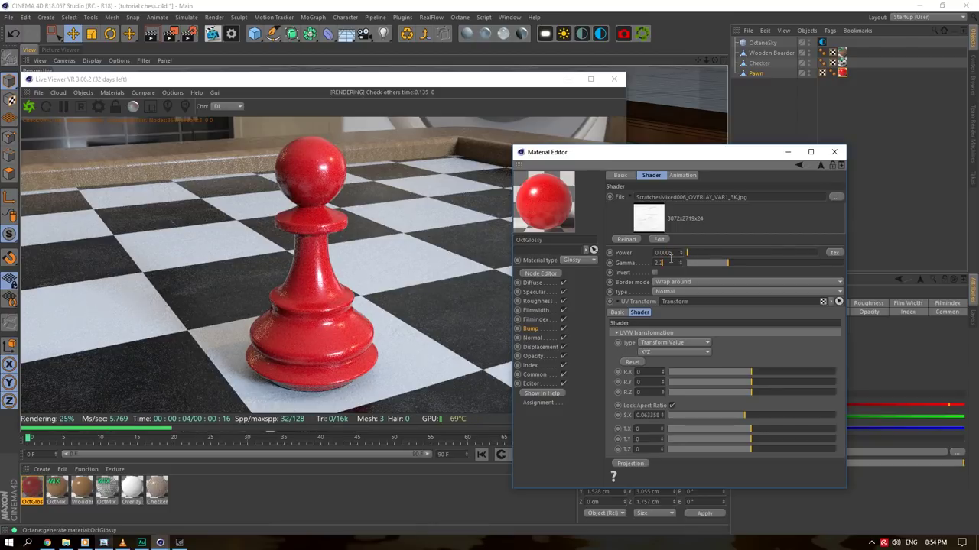
left_click(667, 253)
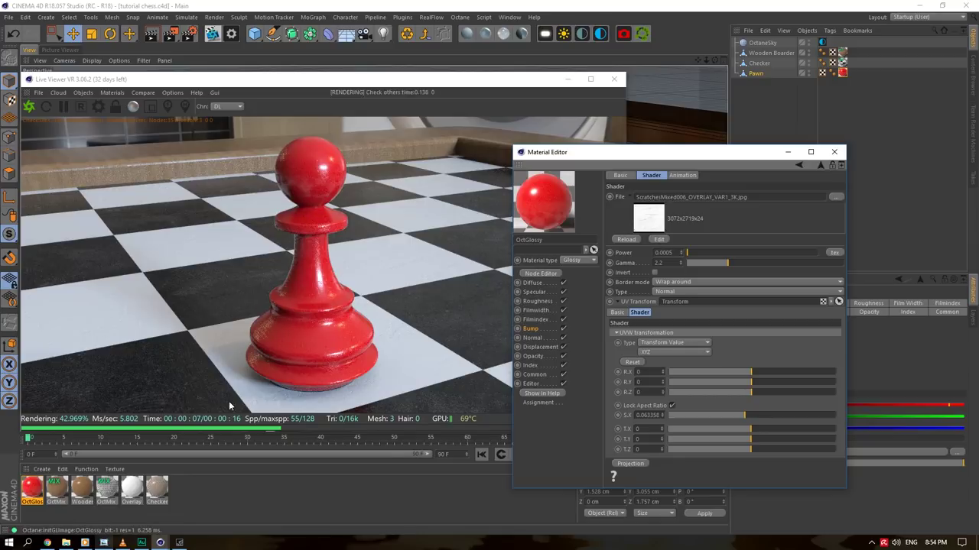
Create a new Octane mix material and assign it to the Pawn object in place of its glossy material
left_click(112, 491)
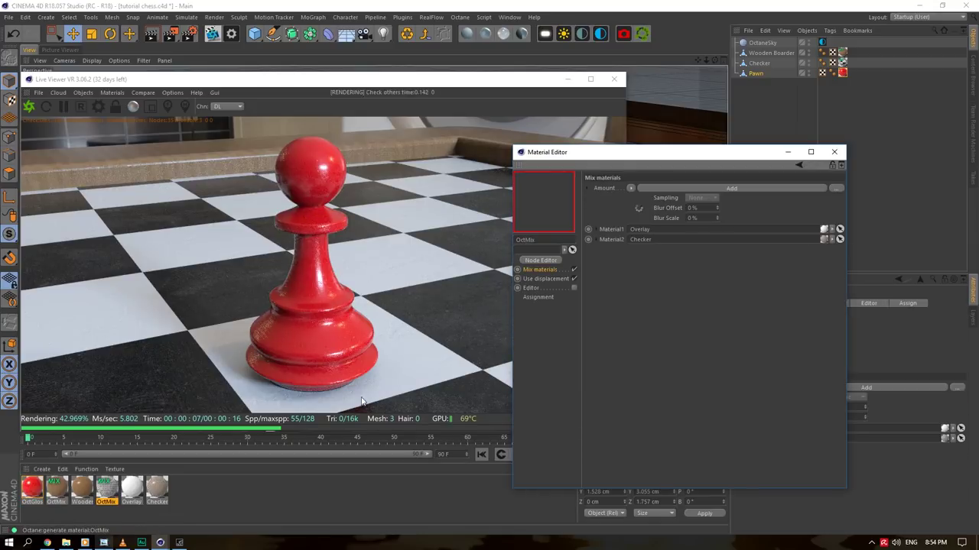
left_click(34, 492)
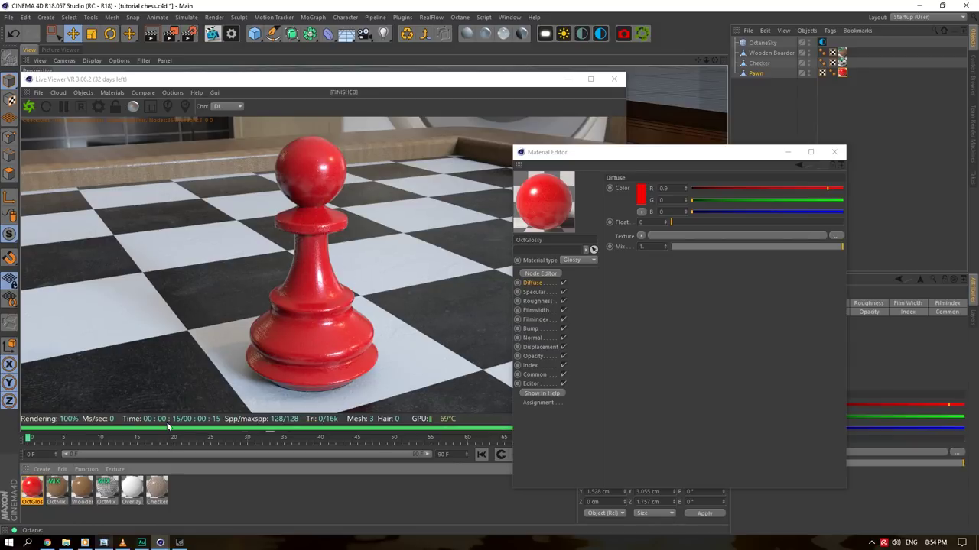
left_click(110, 487)
left_click(34, 490)
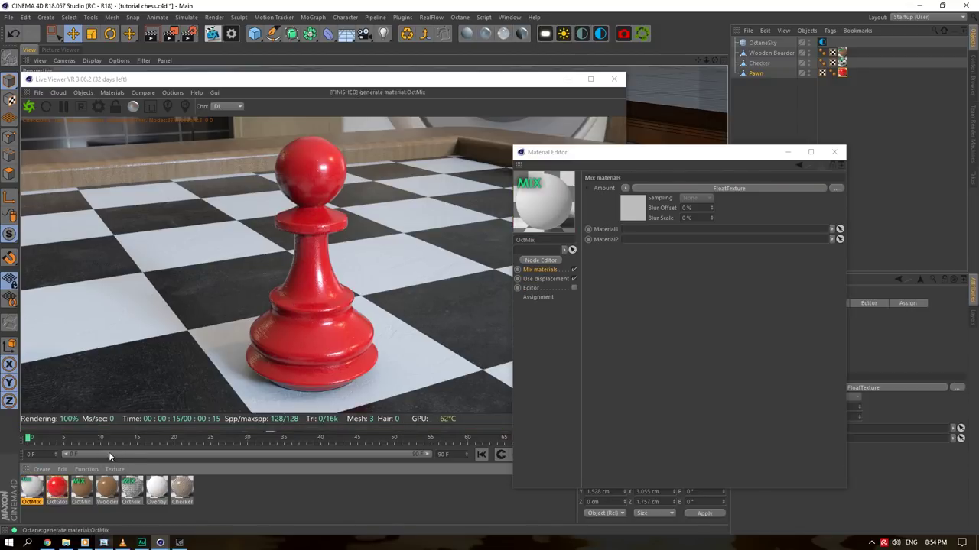
left_click_drag(843, 77, 843, 75)
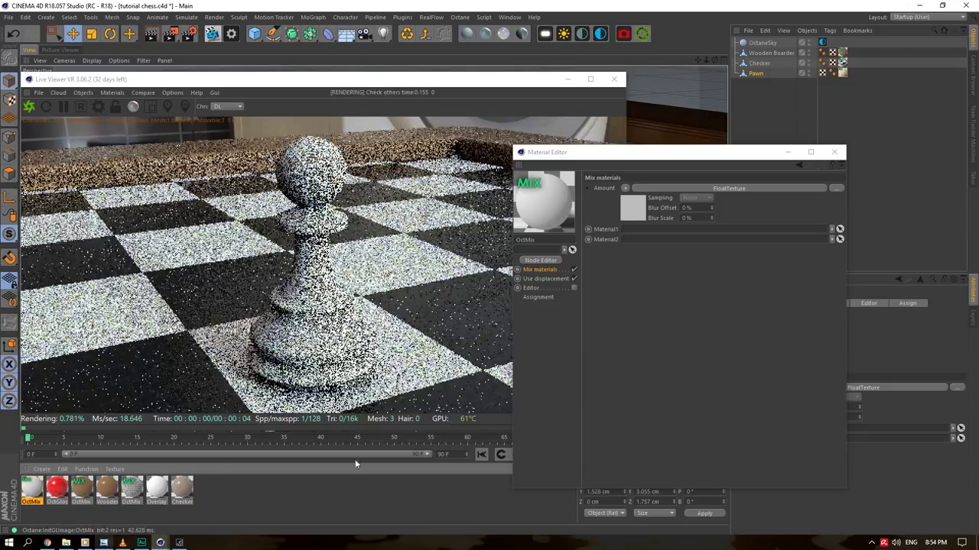
Set Overlay as Material1 and OctGlossy as Material2 of the pawn mix, and paste the existing Add overlay shader into its Amount
left_click_drag(58, 491, 660, 240)
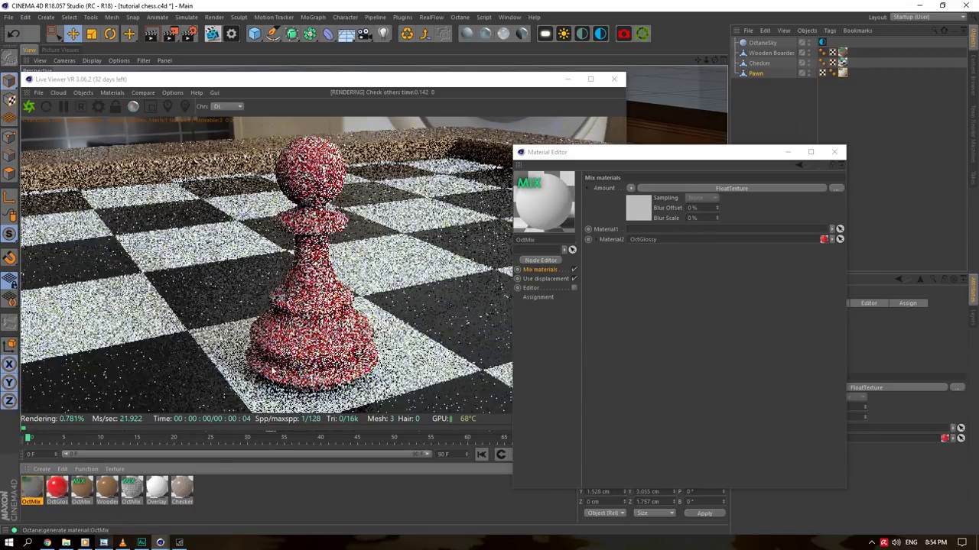
left_click_drag(158, 484, 611, 239)
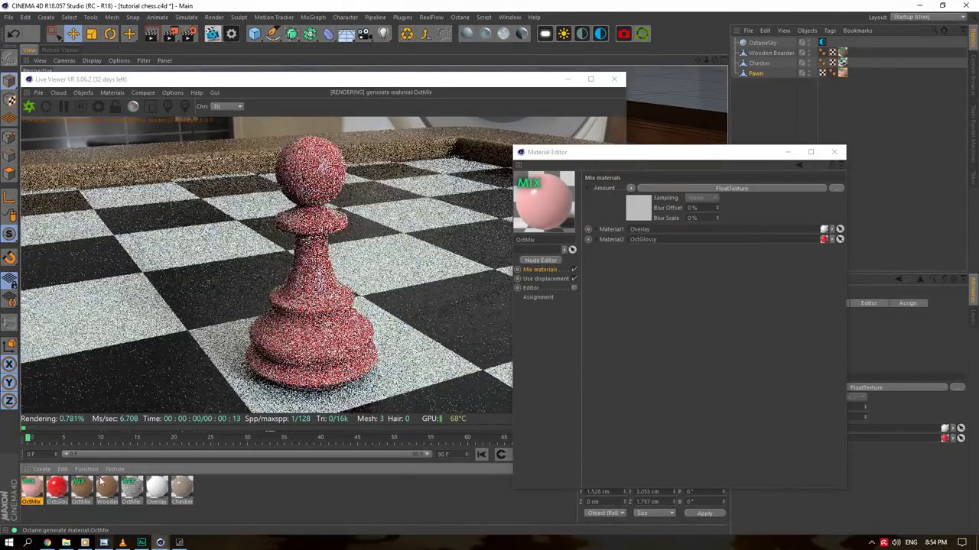
left_click(631, 188)
left_click(647, 254)
left_click(631, 189)
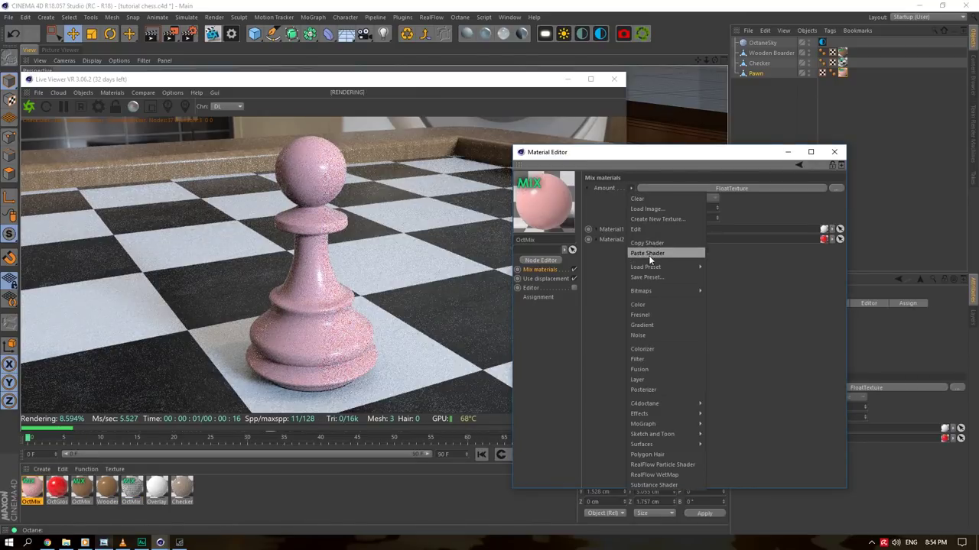
left_click(647, 253)
Delete the extra nodes in the pawn mix's amount chain, leaving the Add node of the two image textures connected to Amount
left_click(541, 260)
scroll(489, 340, "down", 3)
middle_click_drag(553, 268, 529, 403)
left_click_drag(479, 404, 439, 378)
key("Delete")
left_click_drag(551, 349, 471, 374)
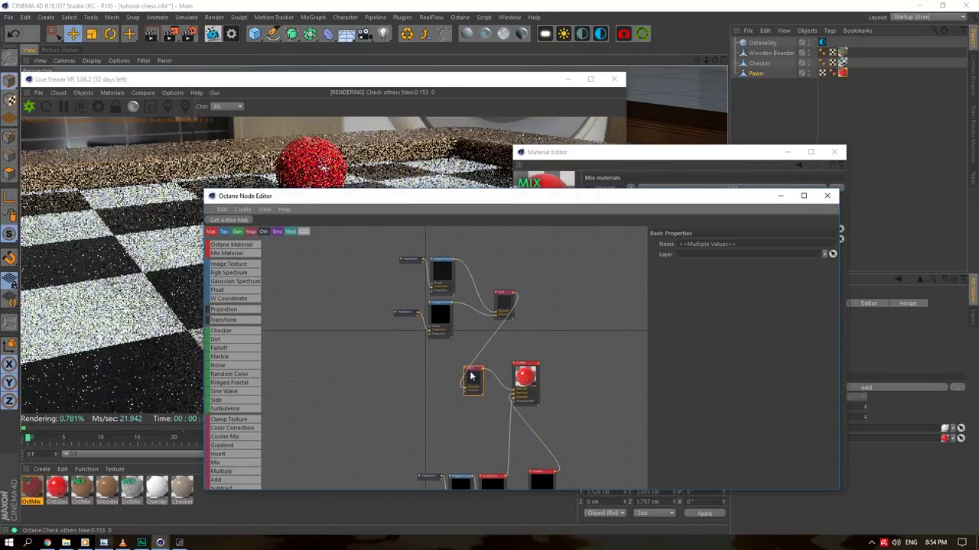
key("Delete")
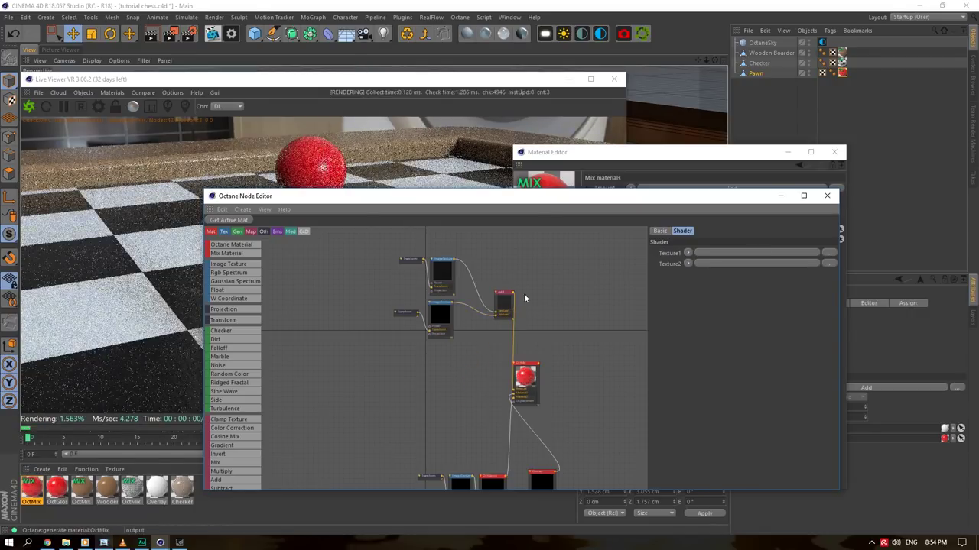
left_click_drag(800, 194, 836, 343)
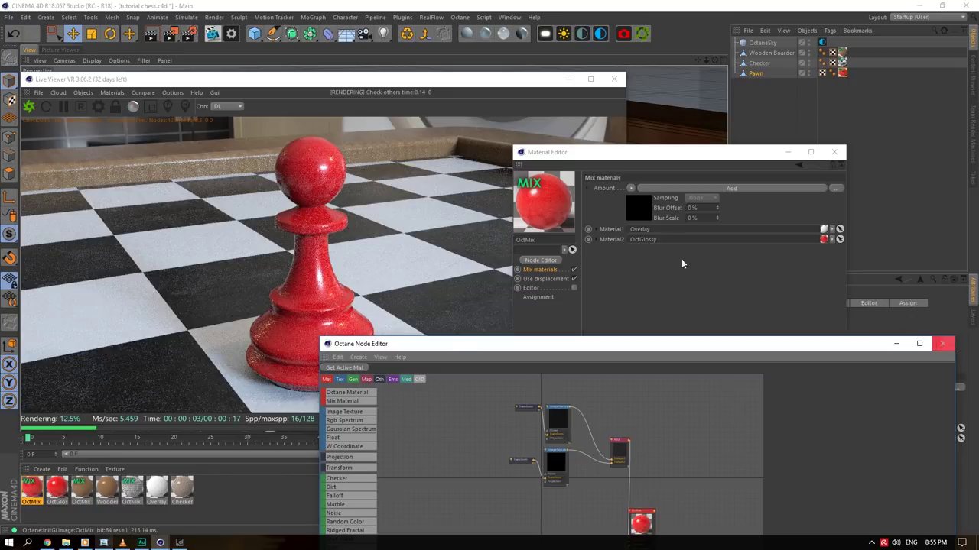
left_click(943, 343)
Rearrange the pawn mix's node graph, separating the amount texture chain, the Overlay material and the mix node
left_click(328, 237)
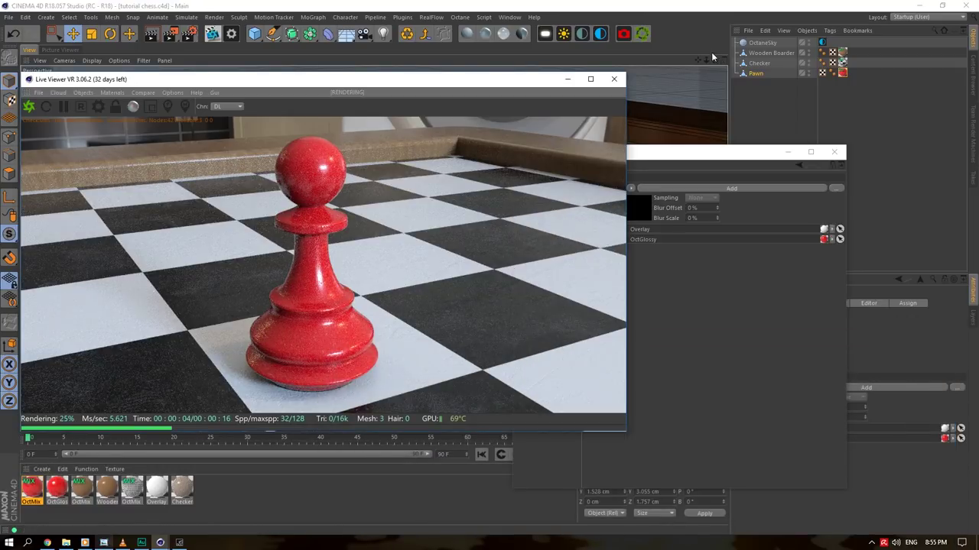
left_click_drag(715, 61, 757, 85)
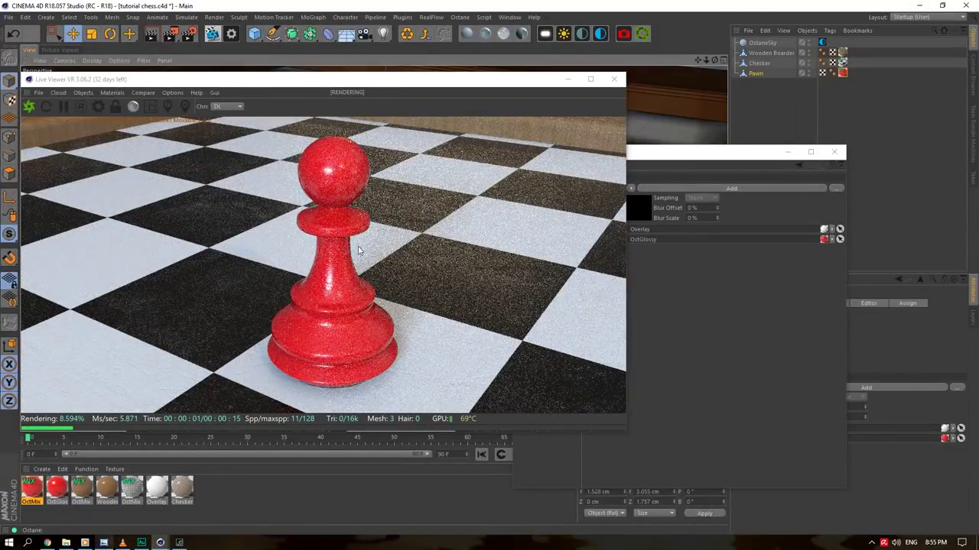
left_click_drag(713, 60, 713, 59)
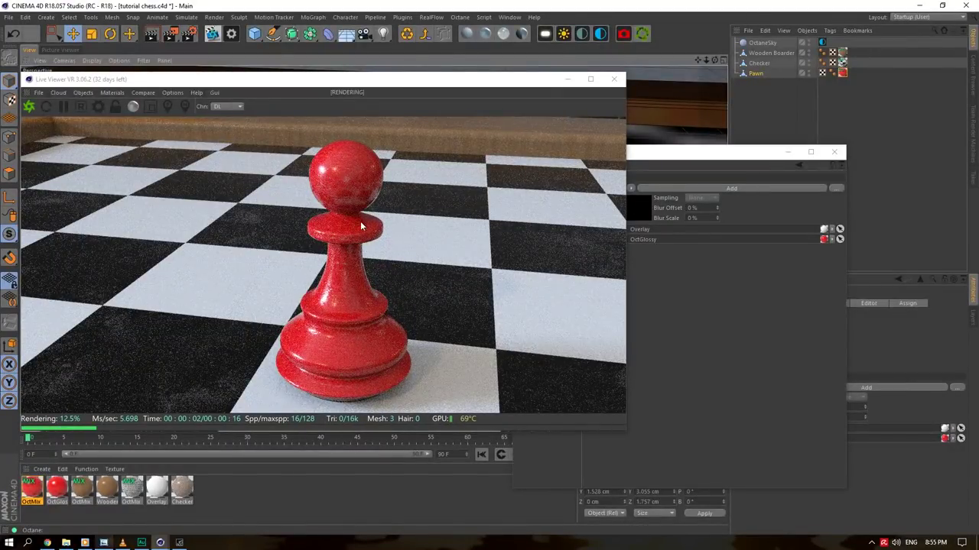
left_click_drag(714, 60, 699, 59)
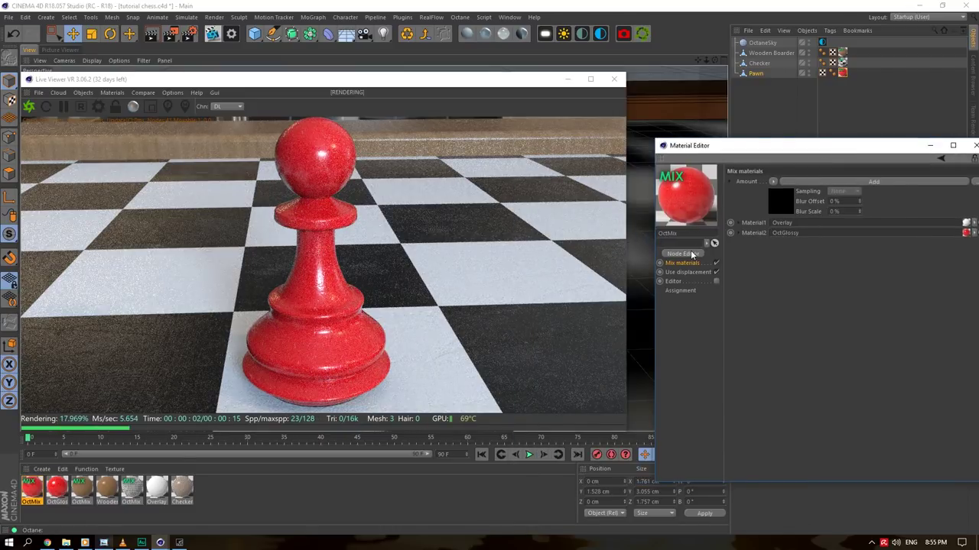
left_click(679, 254)
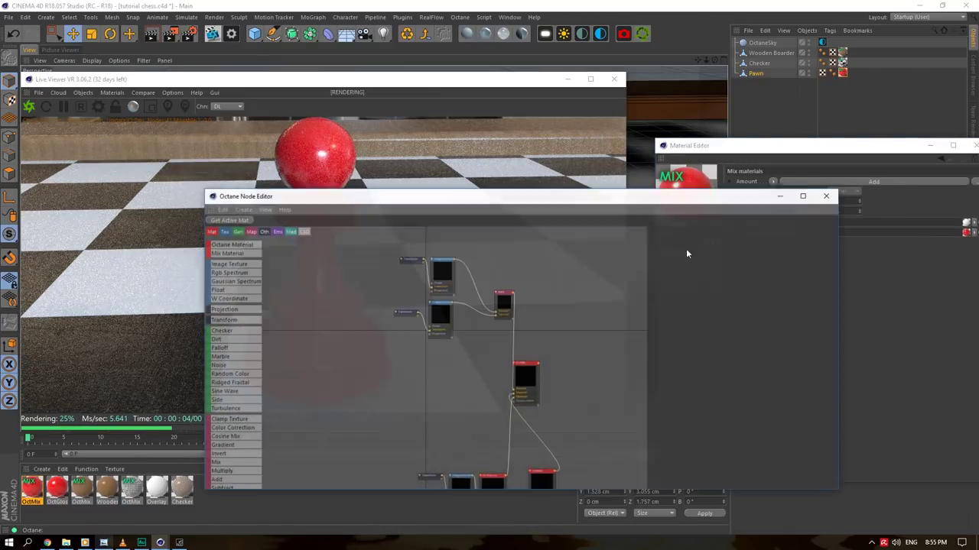
left_click_drag(527, 298, 357, 338)
left_click_drag(505, 302, 475, 348)
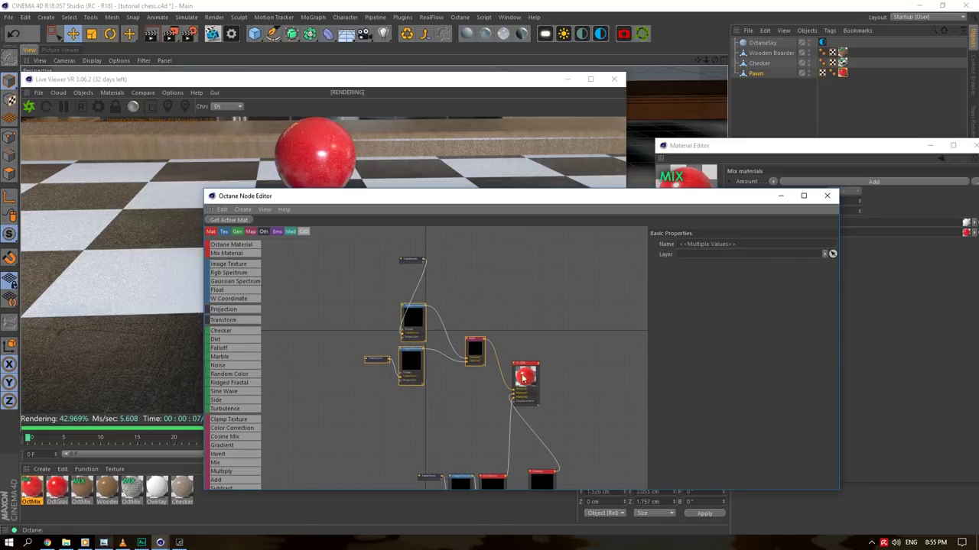
left_click_drag(417, 259, 361, 308)
middle_click_drag(532, 339, 544, 287)
left_click_drag(537, 326, 591, 350)
left_click_drag(553, 443, 499, 354)
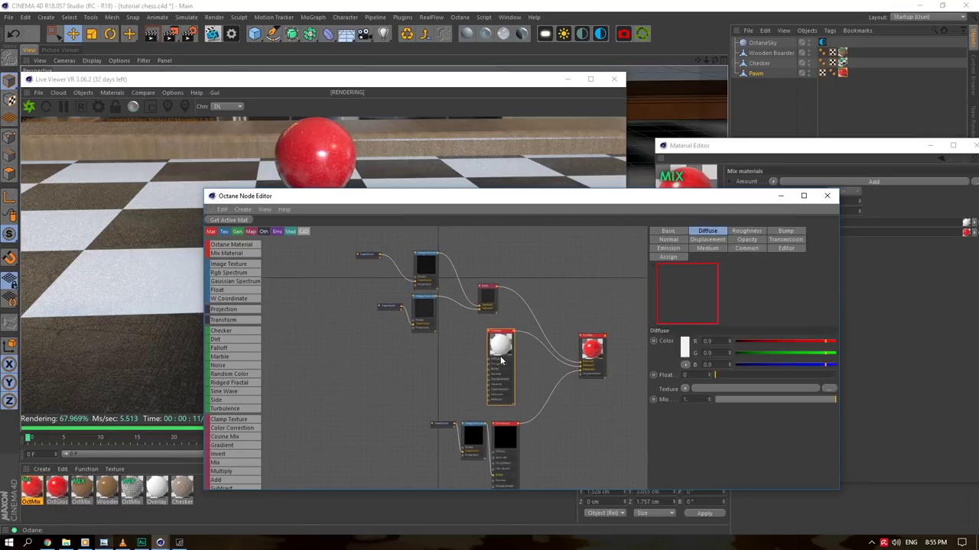
Tidy the scratch texture nodes beside OctGlossy and add a Dirt node connected to its Diffuse input
middle_click_drag(528, 396, 549, 299)
scroll(463, 341, "up", 4)
left_click_drag(497, 289, 433, 384)
left_click(428, 383)
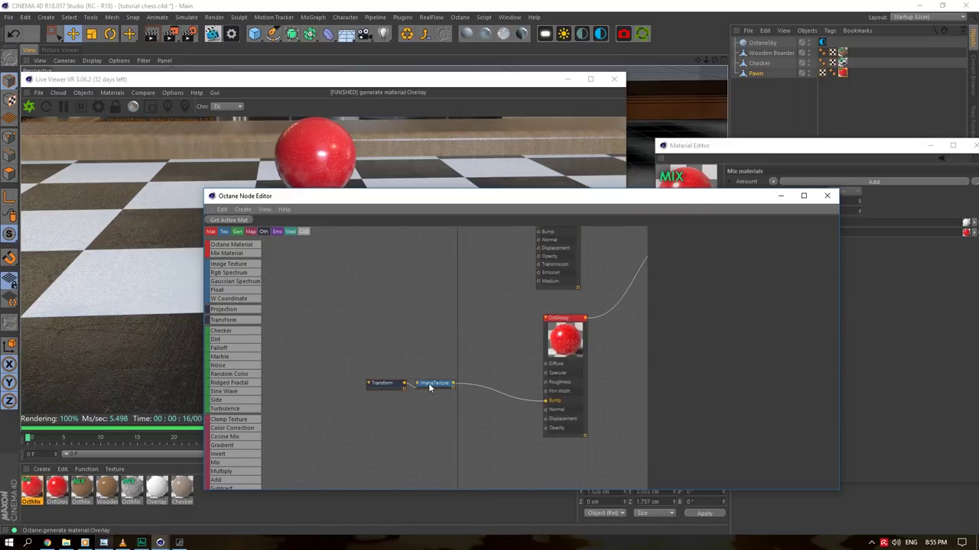
left_click_drag(410, 340, 545, 364)
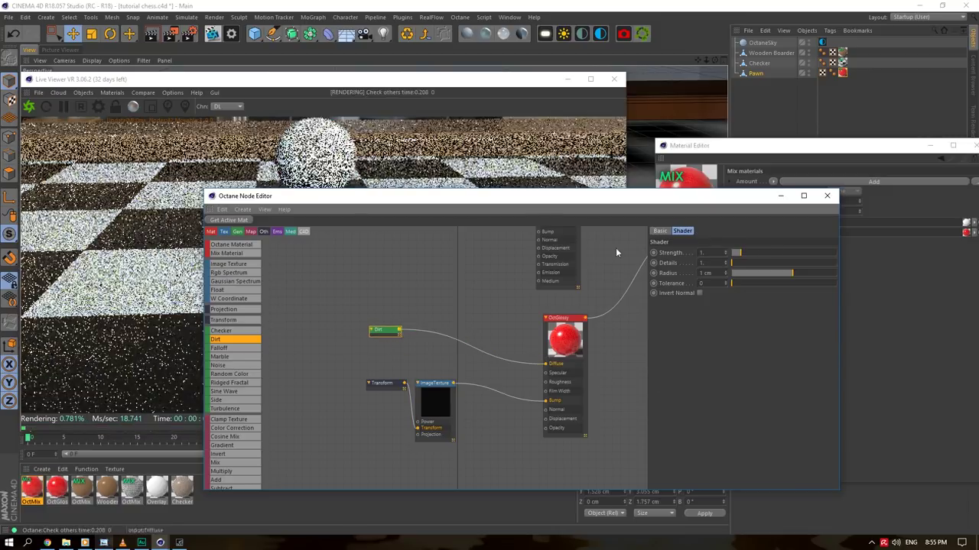
Set the Dirt node's strength to 10 and enable Invert Normal
left_click_drag(299, 200, 469, 171)
left_click_drag(855, 237, 929, 232)
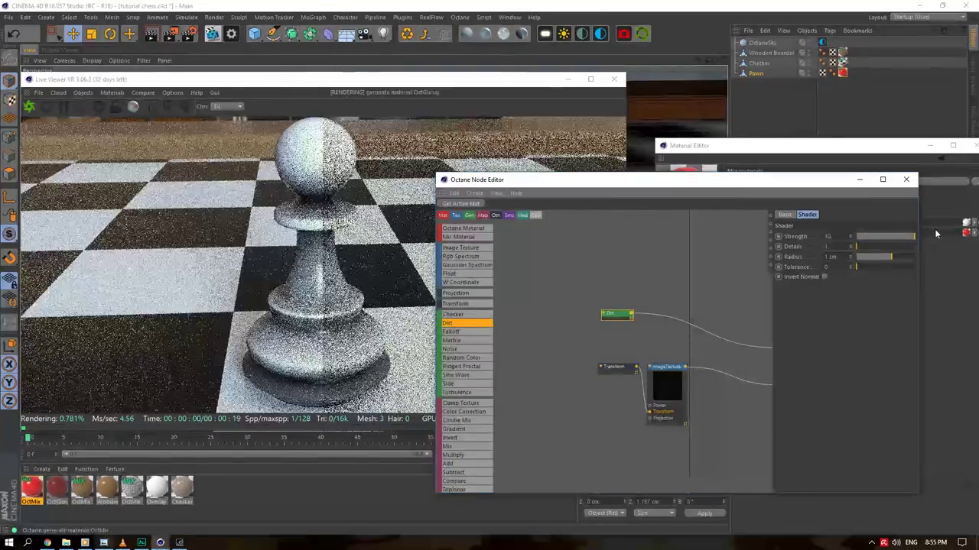
left_click(825, 277)
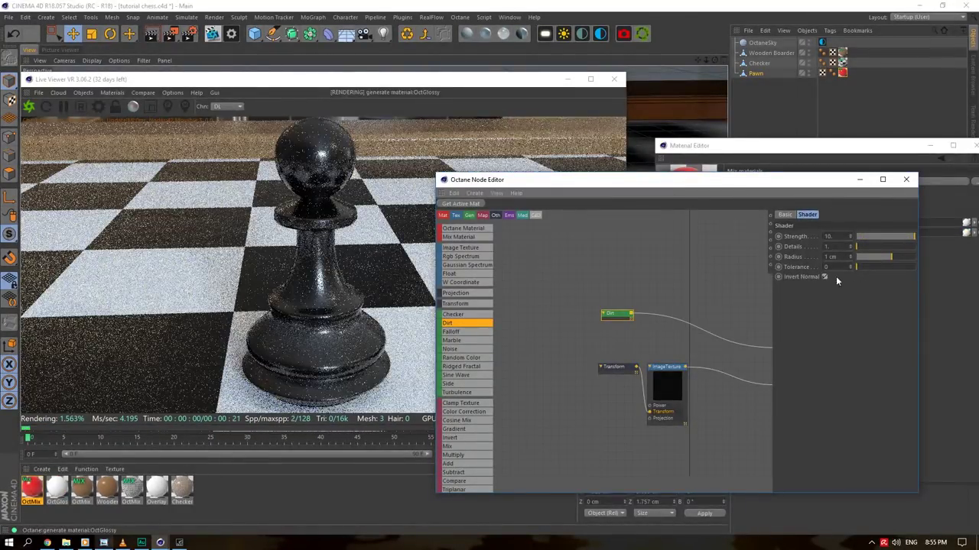
Reduce the Dirt node's radius to about 0.133 cm
left_click_drag(889, 257, 881, 257)
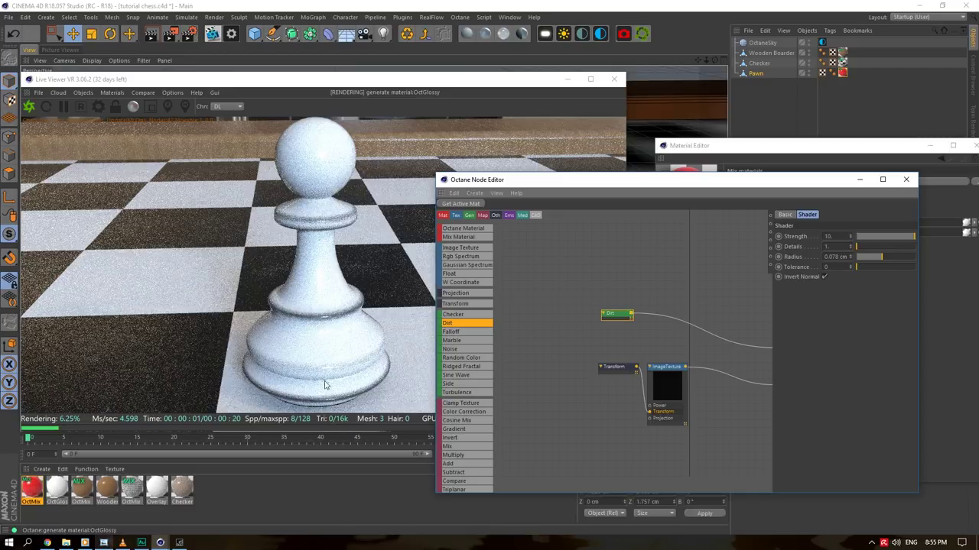
left_click(885, 254)
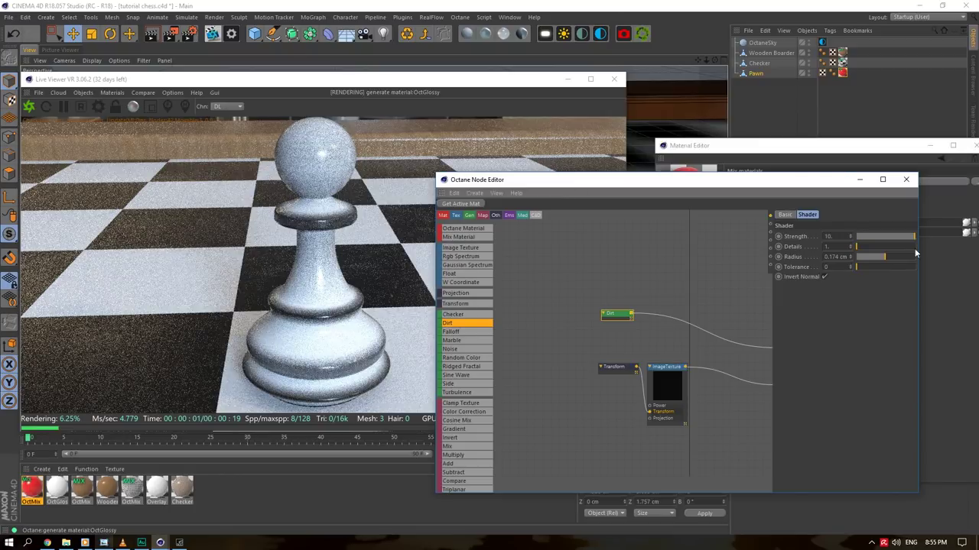
left_click(885, 256)
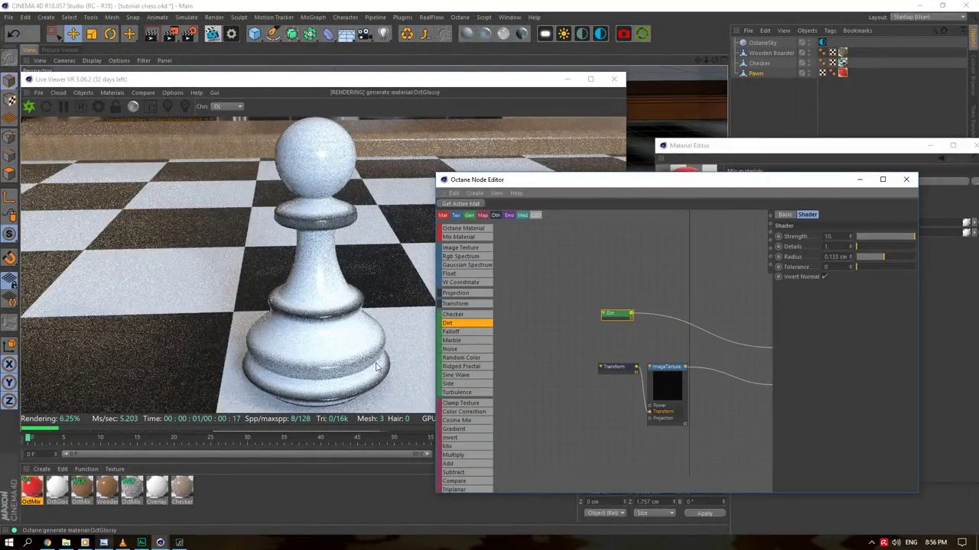
Insert a Gradient node between the Dirt node and OctGlossy's Diffuse input
scroll(594, 338, "down", 1)
middle_click_drag(641, 289, 588, 331)
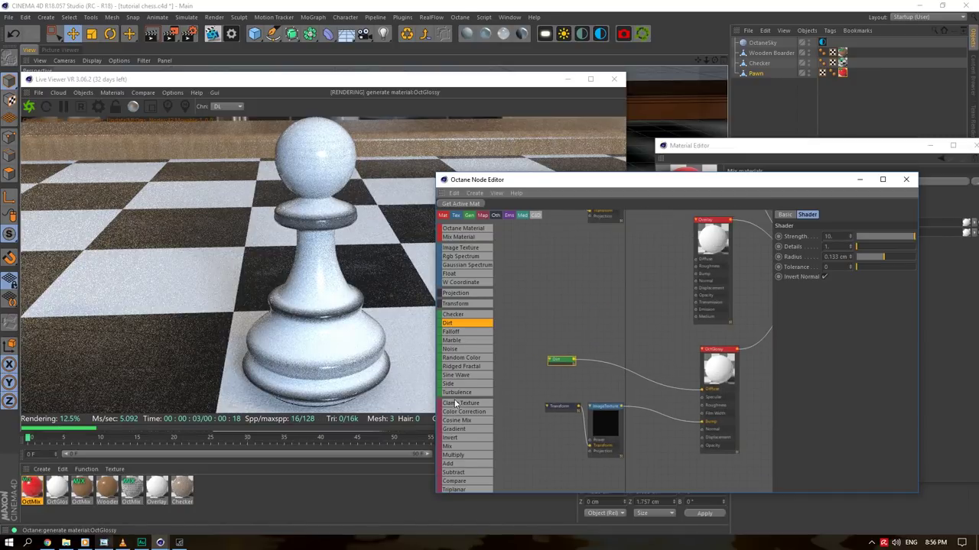
left_click_drag(459, 429, 517, 415)
left_click_drag(634, 378, 631, 375)
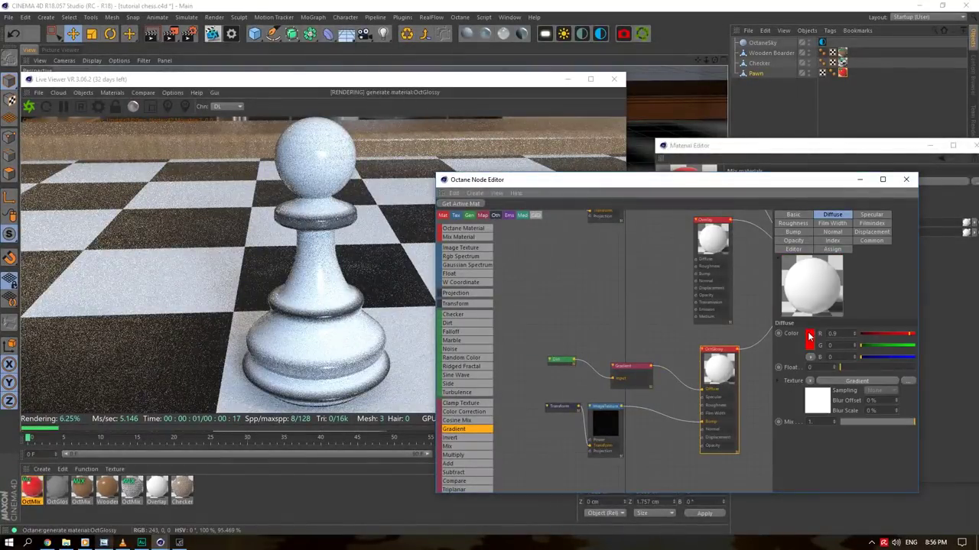
Change the gradient's white knot to pure red with hue 0°, saturation 100% and value 100%
left_click(810, 337)
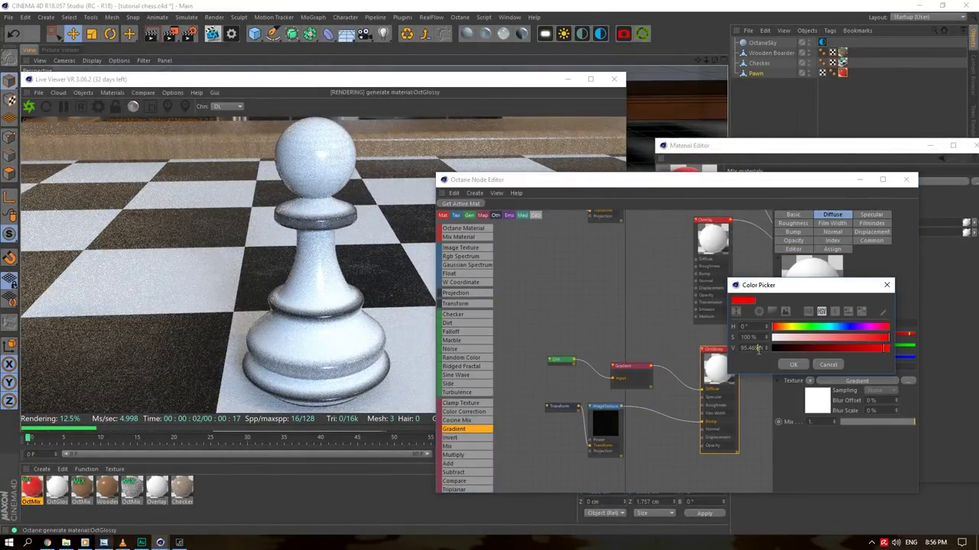
left_click(828, 365)
left_click(856, 381)
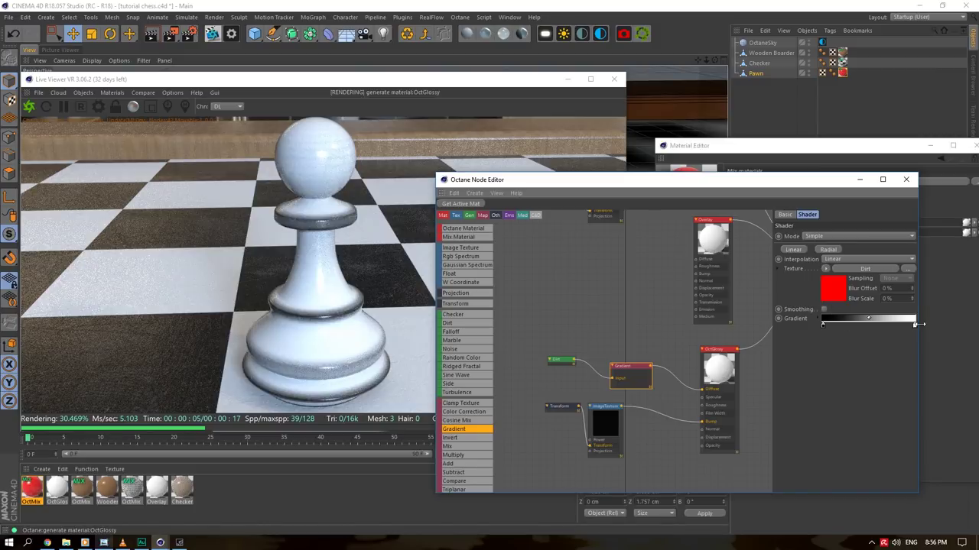
left_click(914, 326)
double_click(915, 325)
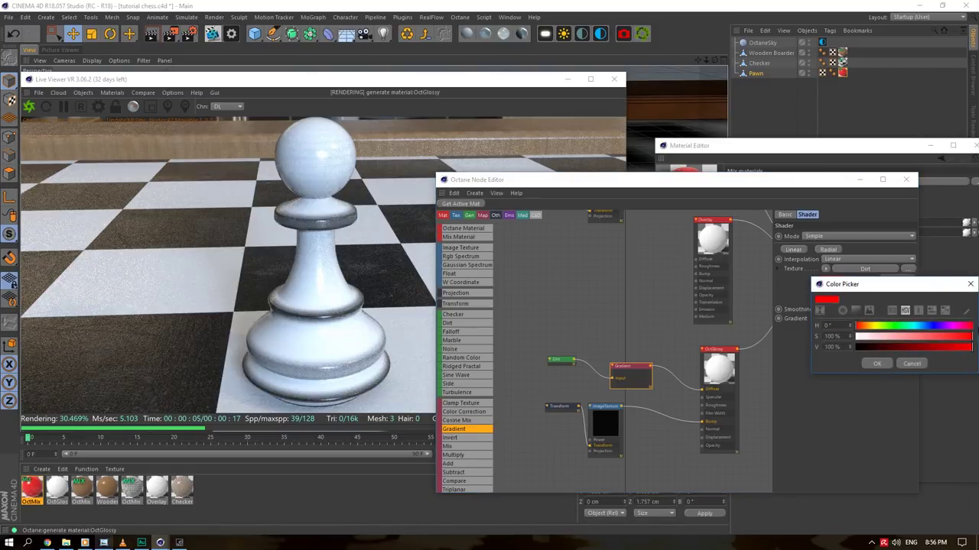
left_click(876, 364)
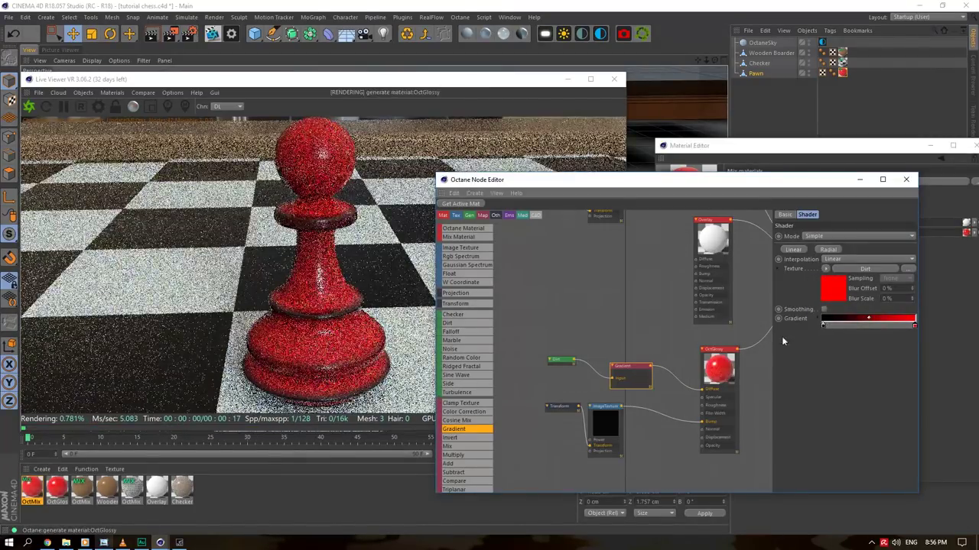
Change the gradient's black knot to red with hue 0° and saturation 100%
double_click(823, 326)
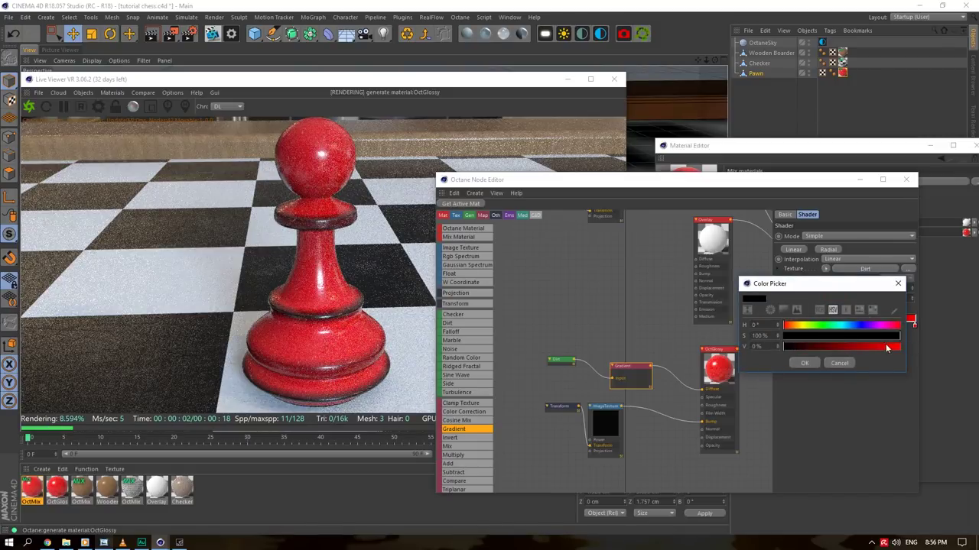
scroll(761, 346, "down", 2)
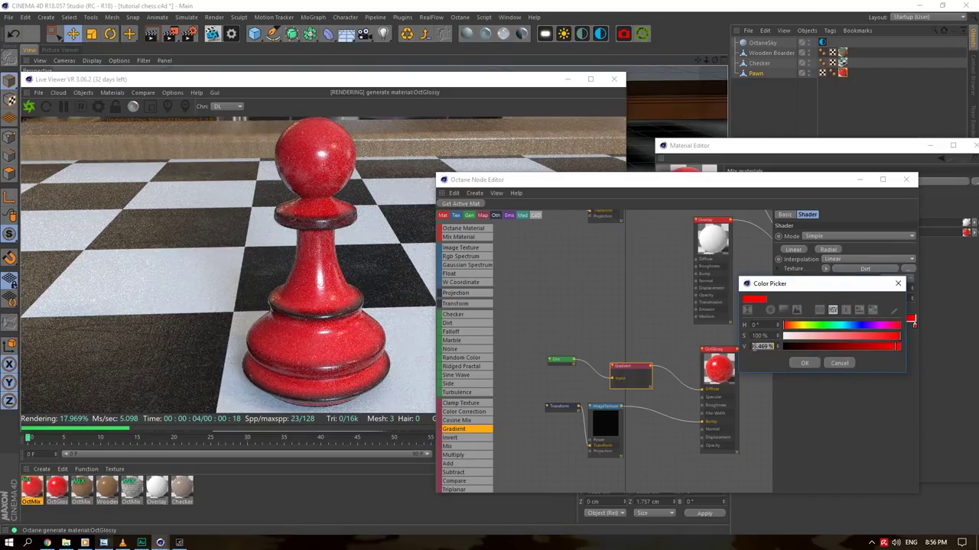
left_click(802, 364)
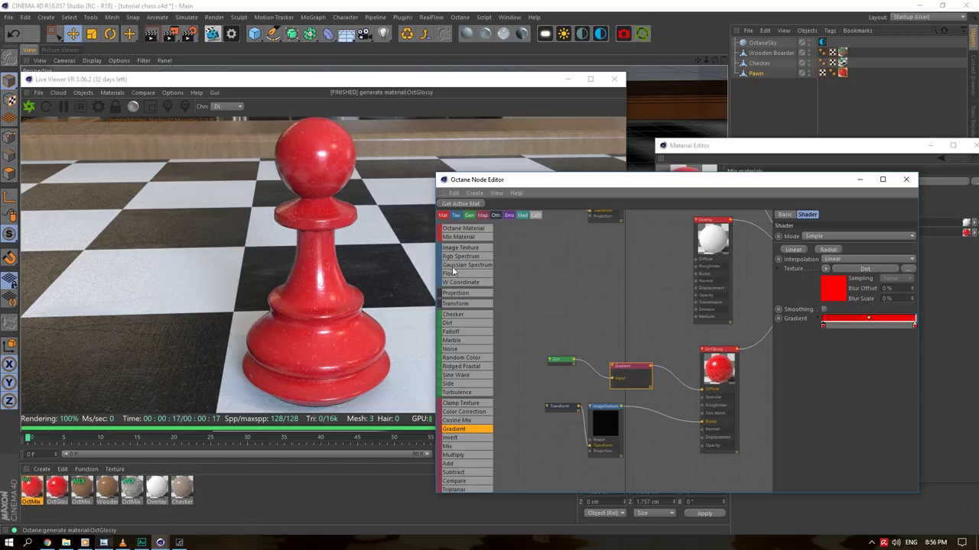
left_click_drag(715, 59, 713, 60)
left_click(904, 170)
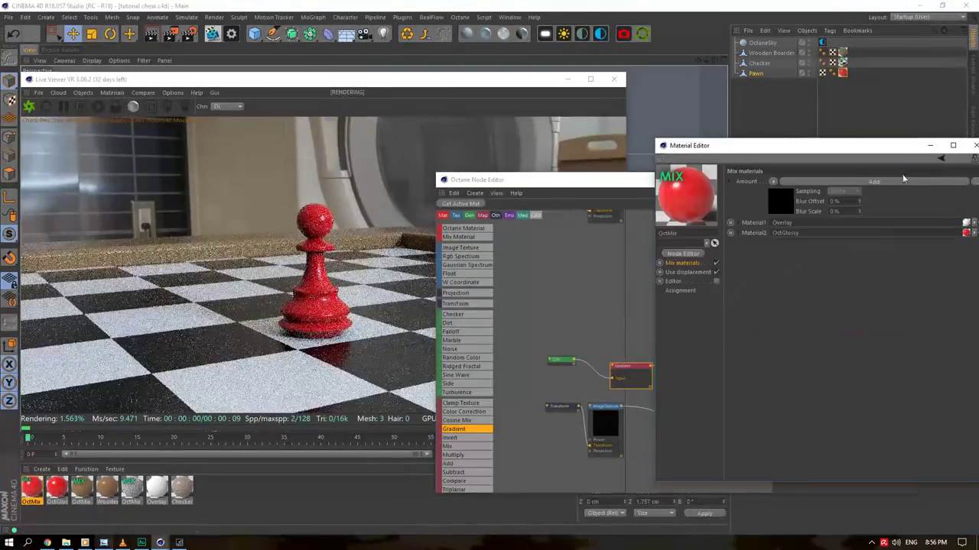
left_click_drag(904, 150, 697, 178)
left_click(771, 173)
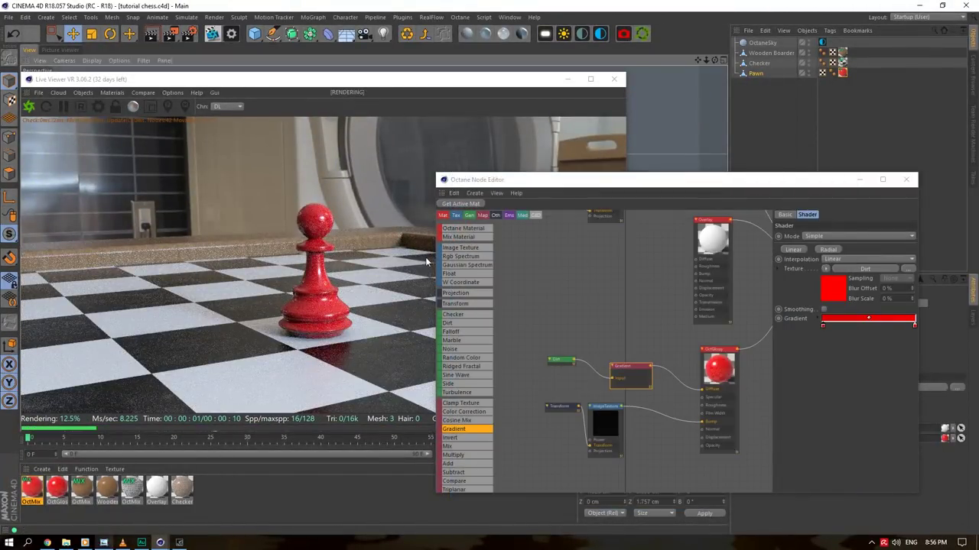
Close the node editor, frame the pawn from a low angle and add an Octane camera to look through
left_click(905, 179)
left_click(761, 63)
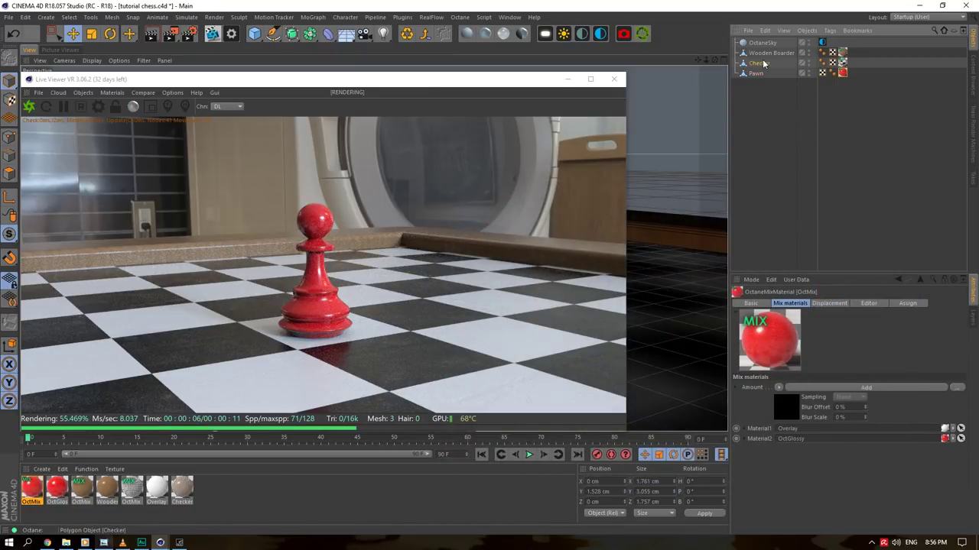
left_click_drag(714, 59, 710, 68)
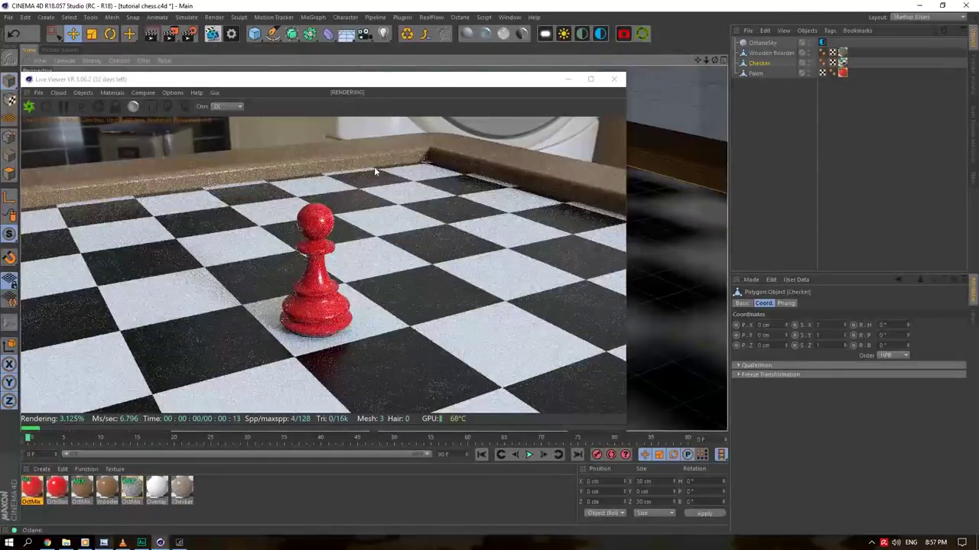
left_click_drag(715, 59, 653, 65)
left_click(624, 33)
left_click(813, 43)
Set the Octane camera's f-stop to 8 and focus on the pawn's head with Auto Focus disabled
left_click(815, 373)
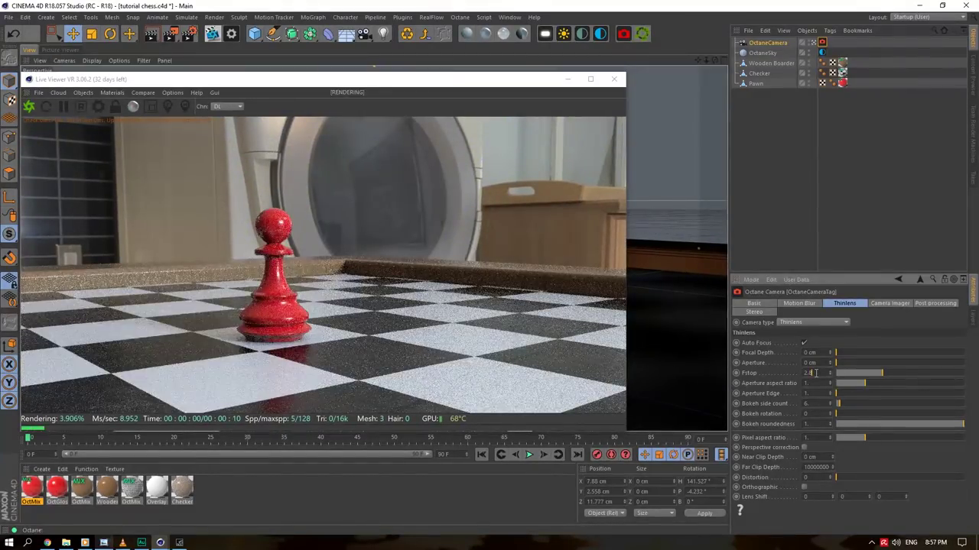
double_click(810, 373)
type("8")
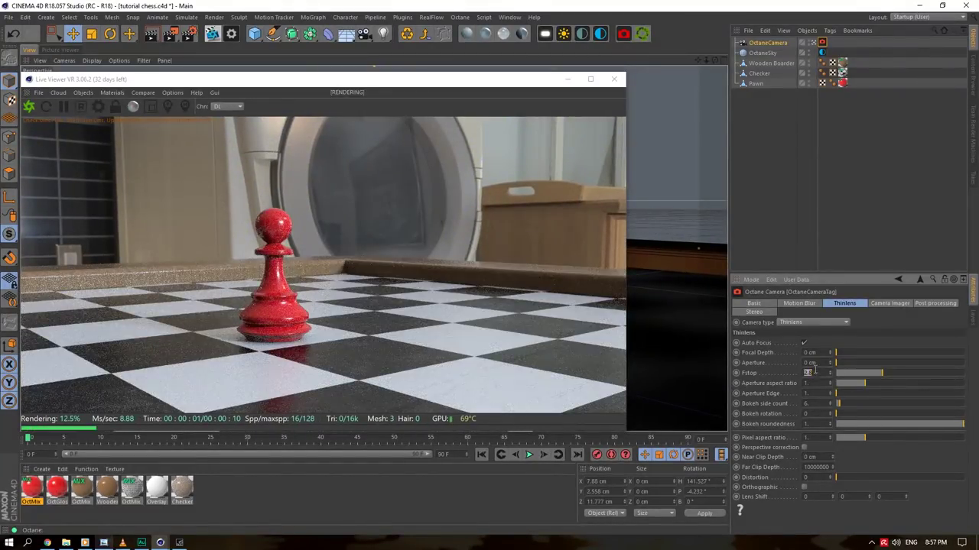
key("Return")
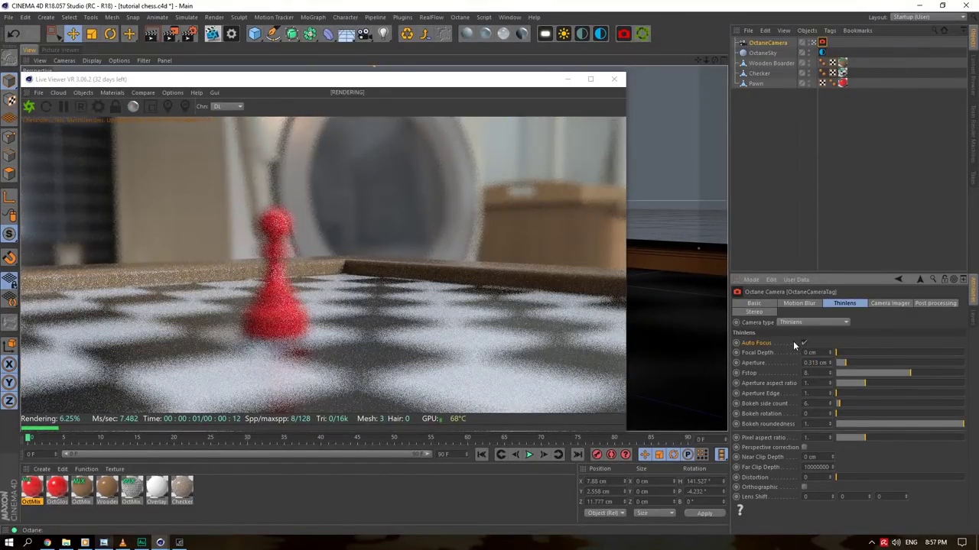
left_click(804, 343)
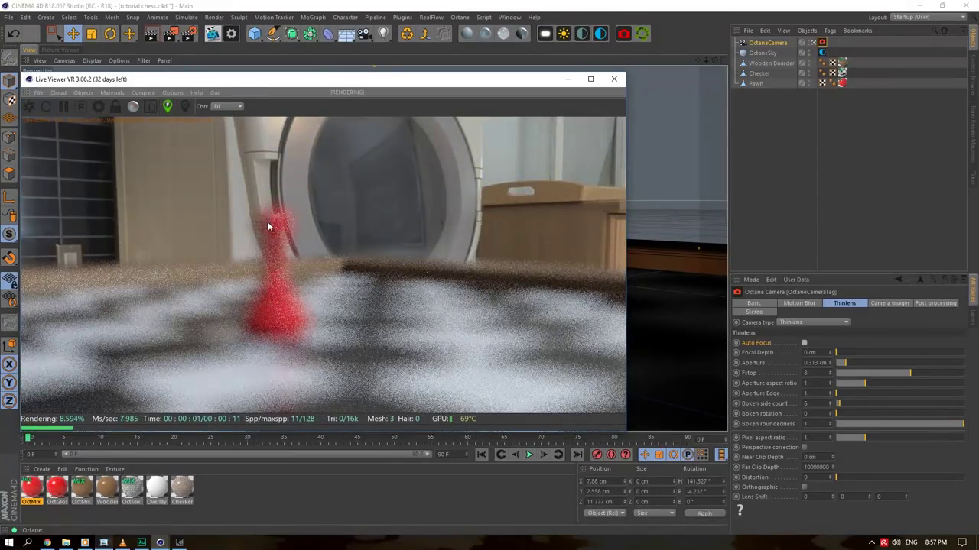
left_click(268, 223)
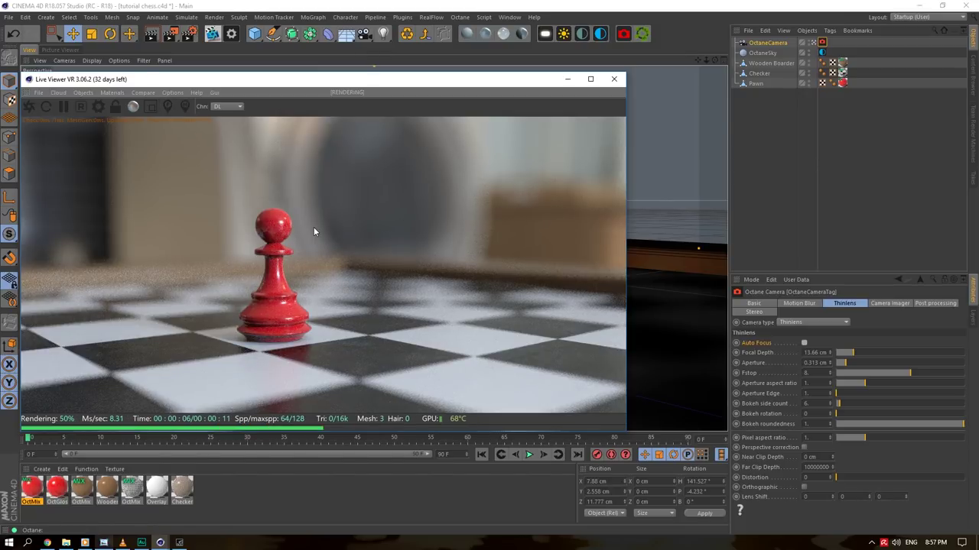
Replace the OctaneSky environment image with canada_montreal_loft_max_sunny.exr
left_click(780, 52)
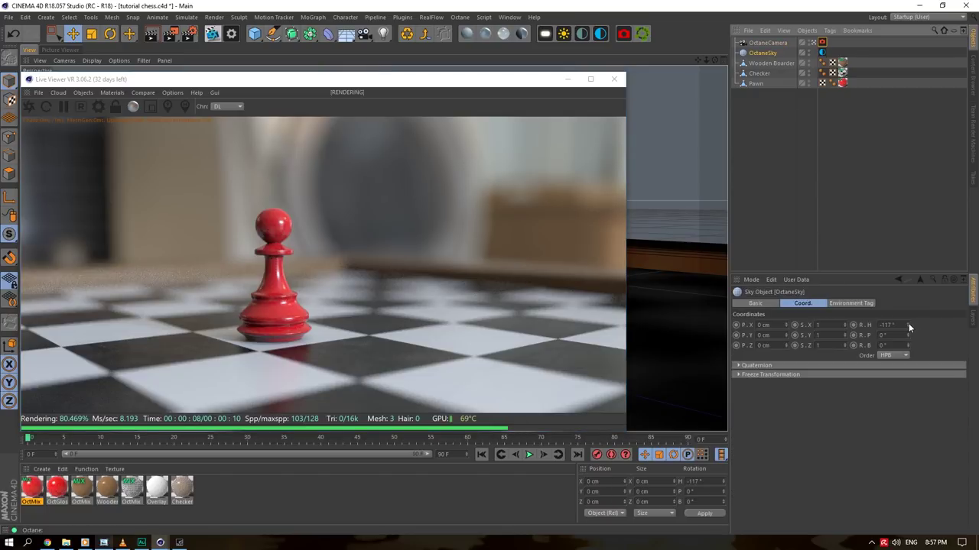
left_click(850, 303)
left_click(864, 342)
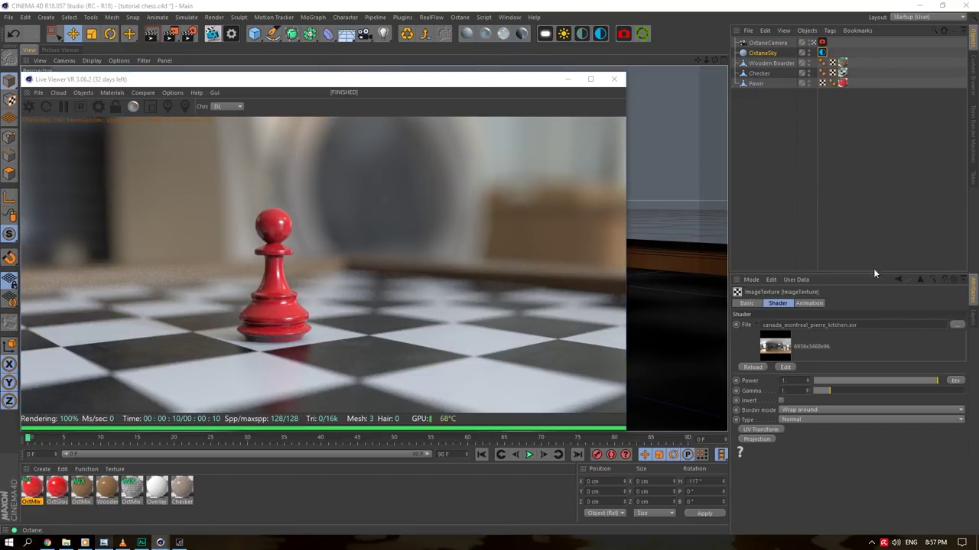
left_click(955, 325)
left_click(226, 99)
left_click(402, 400)
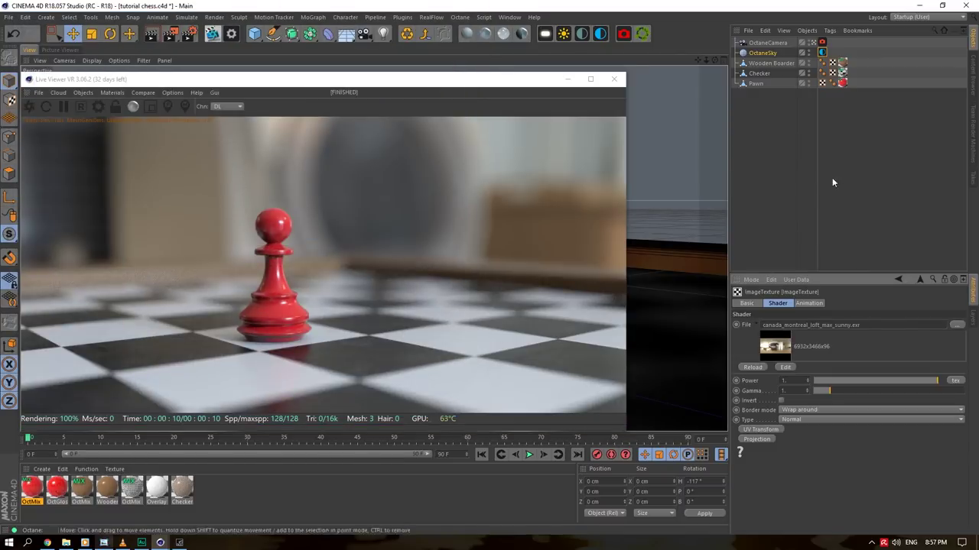
Rotate the OctaneSky to a heading of -65° and check the new lighting from a higher angle
left_click(763, 52)
mouse_move(908, 324)
left_mouse_down()
mouse_move(908, 364)
mouse_move(907, 288)
mouse_move(908, 325)
left_mouse_up()
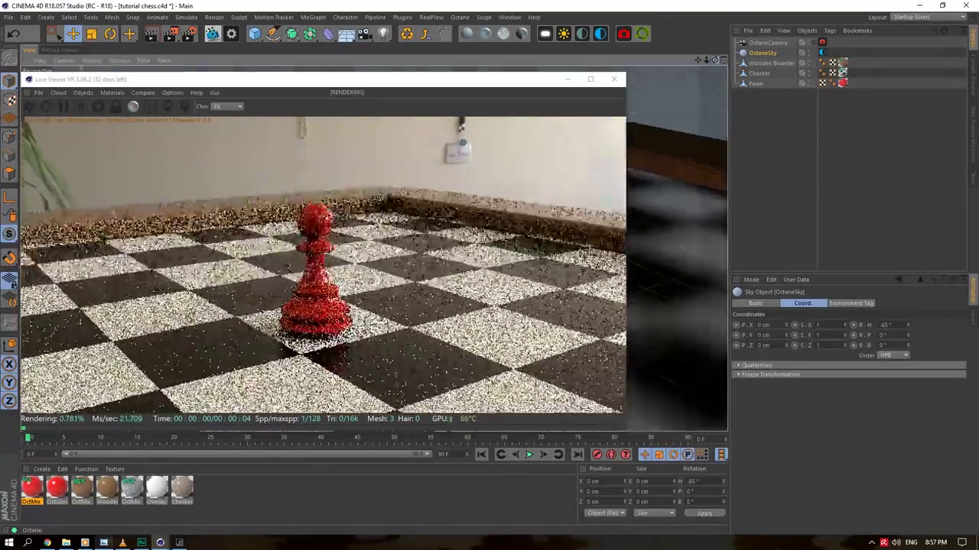
left_click_drag(714, 60, 715, 96)
mouse_move(706, 60)
left_mouse_down()
mouse_move(665, 60)
mouse_move(715, 30)
mouse_move(714, 62)
left_mouse_up()
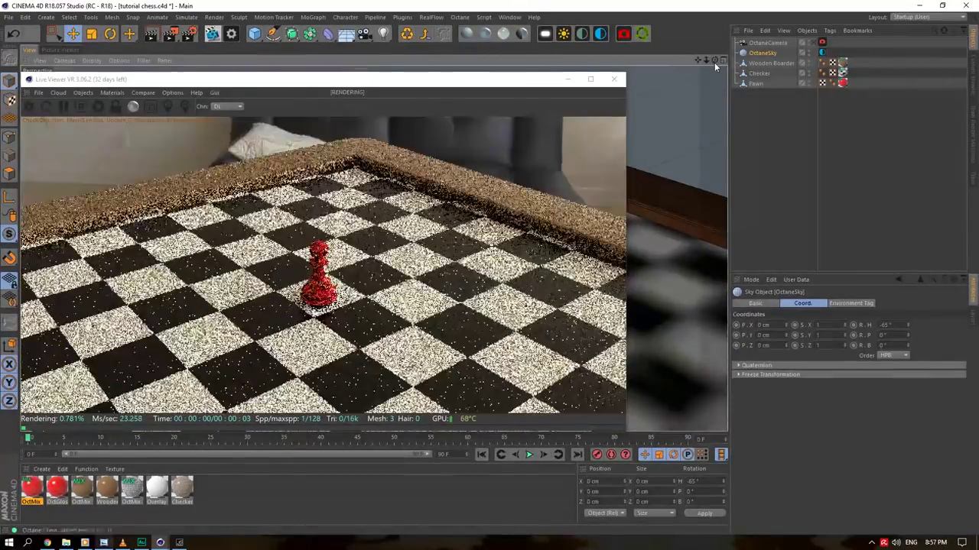